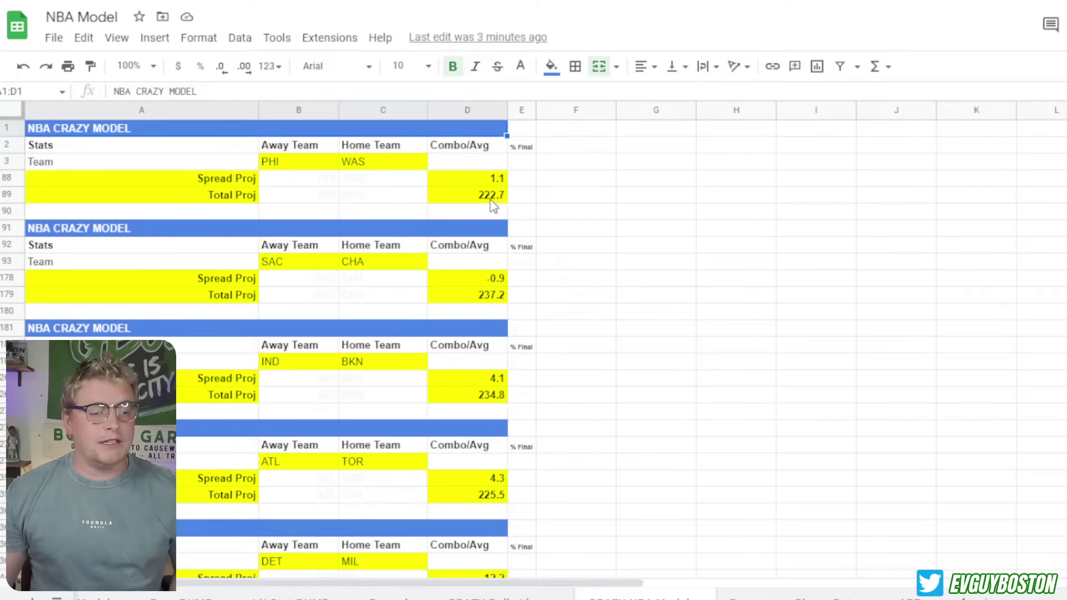
# Examine the spread and total projections for the PHI–WAS game in the CRAZY NBA Model sheet.
pyautogui.scroll(-4, 492, 206)
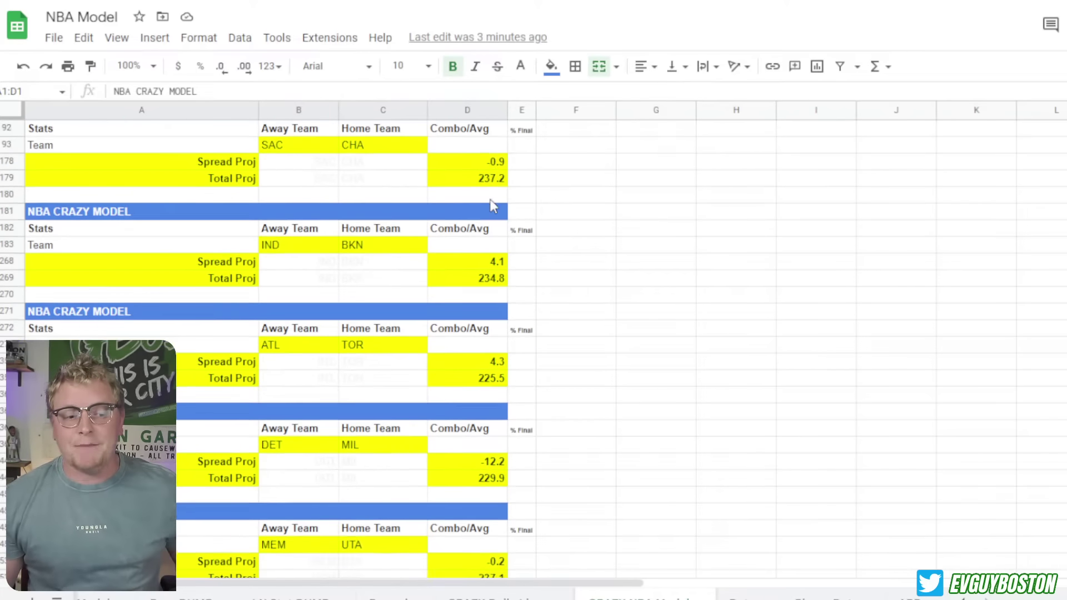
pyautogui.scroll(4, 492, 206)
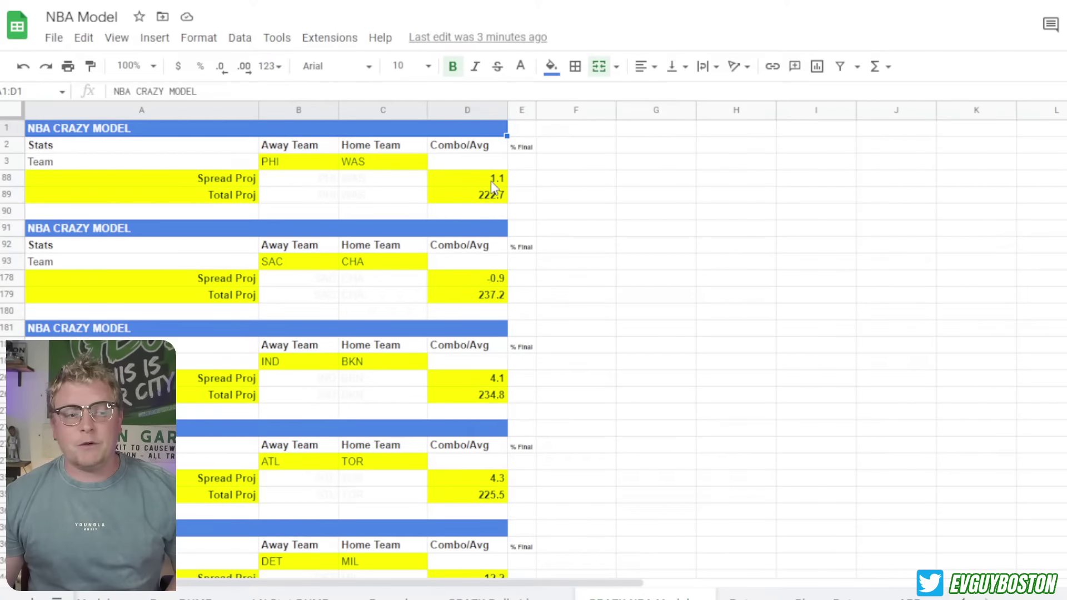
pyautogui.click(494, 183)
pyautogui.click(492, 199)
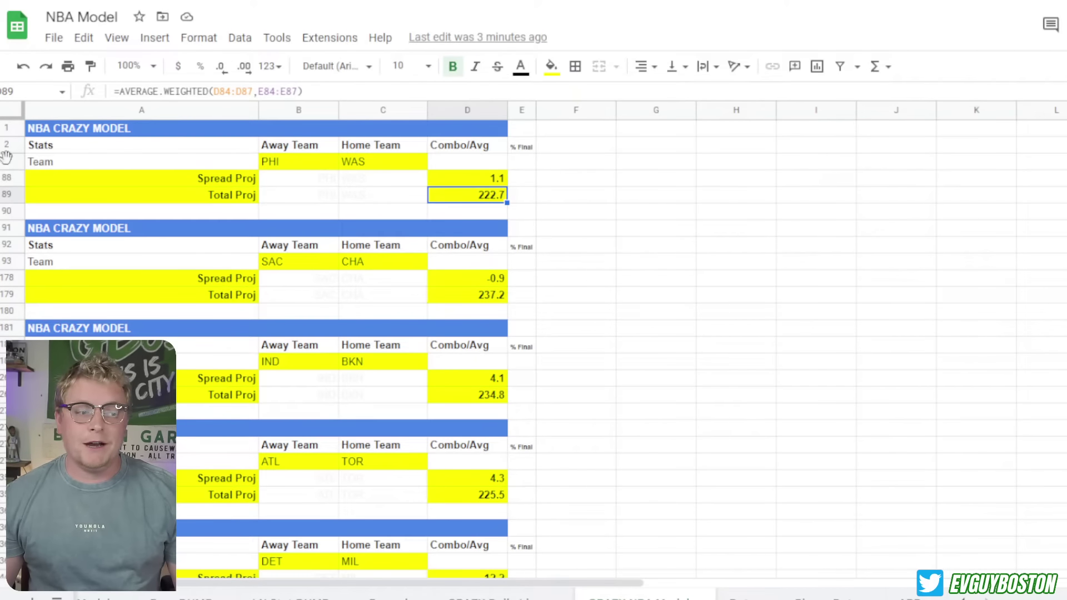
# Unhide rows 4 to 87 of the PHI–WAS block, review its stat lines, and hide the rows again.
pyautogui.moveTo(6, 161); pyautogui.dragTo(6, 178)
pyautogui.rightClick(6, 178)
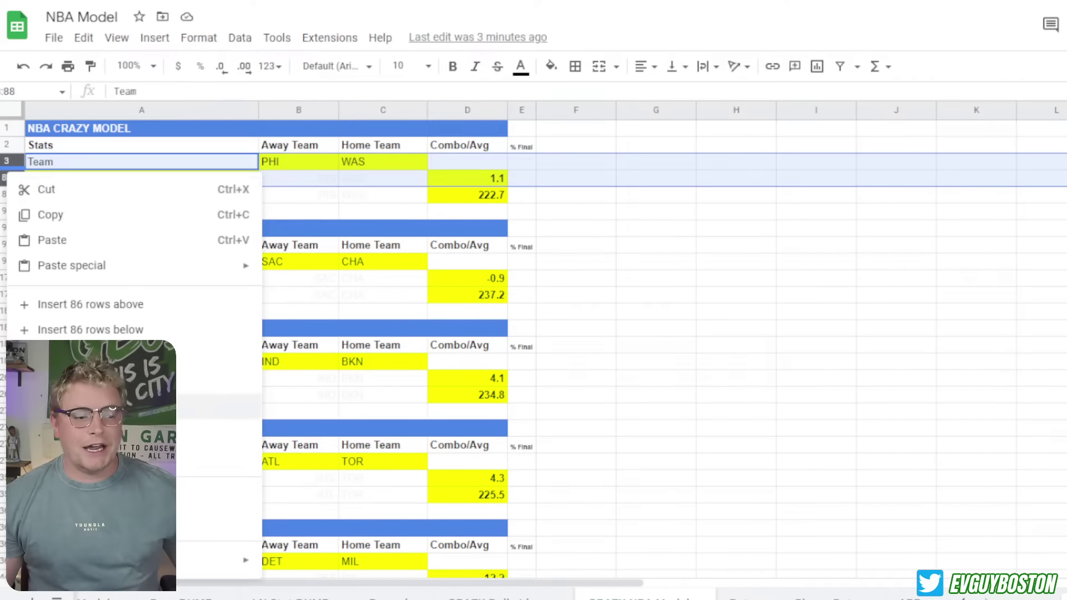
pyautogui.click(253, 433)
pyautogui.click(267, 295)
pyautogui.scroll(-10, 267, 295)
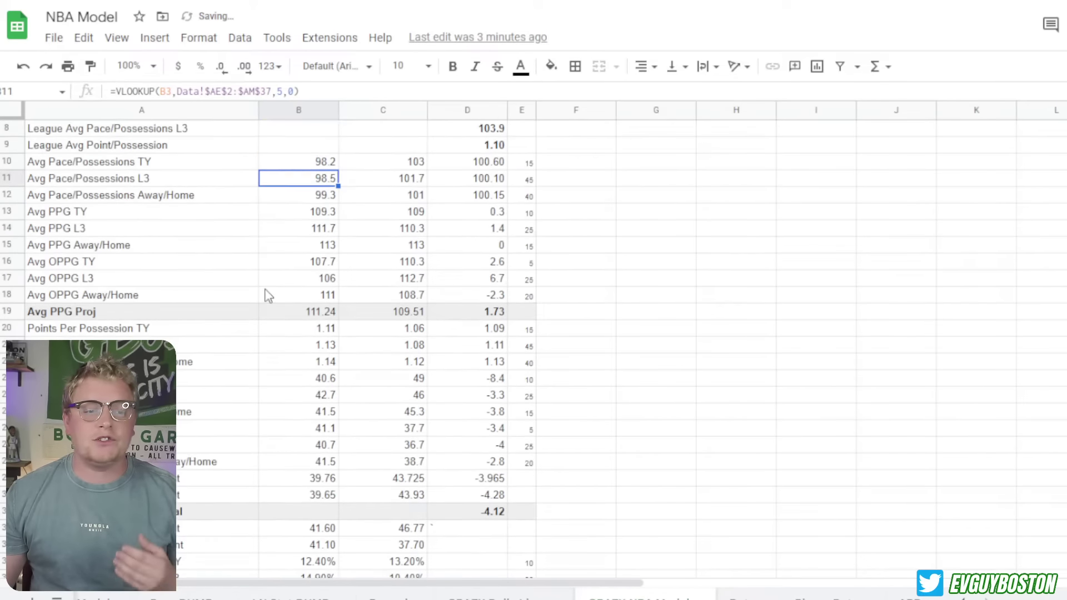
pyautogui.scroll(-7, 267, 295)
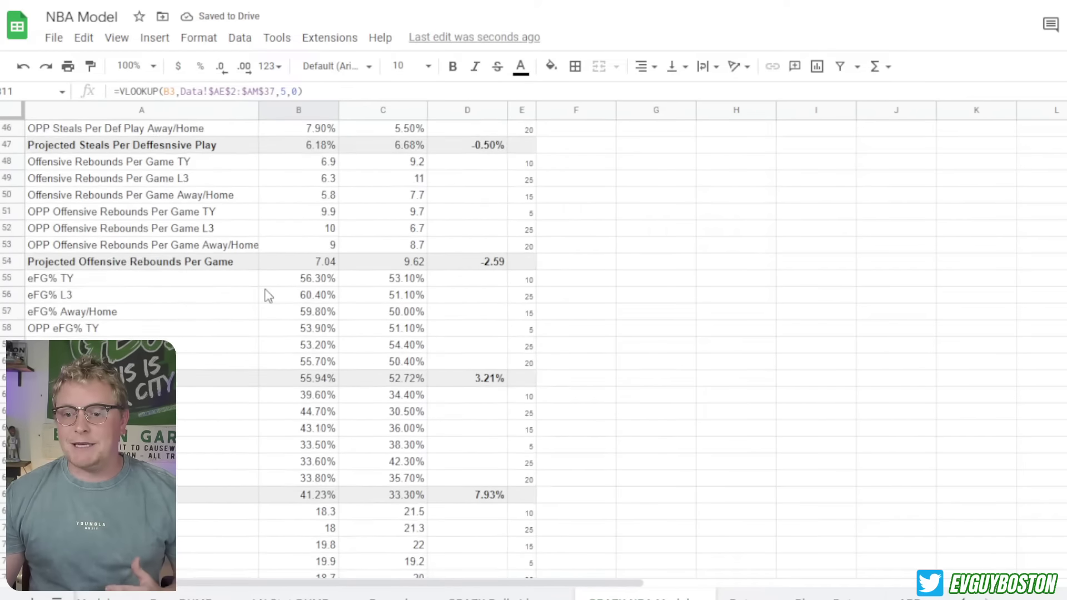
pyautogui.scroll(7, 266, 295)
pyautogui.scroll(-4, 267, 295)
pyautogui.scroll(-12, 267, 294)
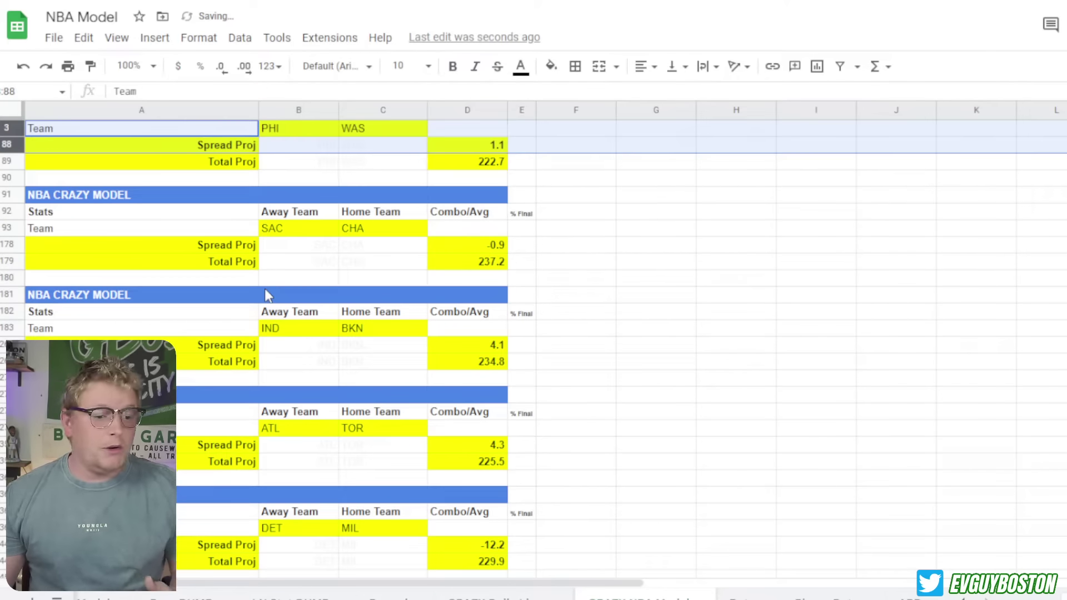
pyautogui.scroll(1, 311, 283)
# Open the CRAZY Daily Lines sheet and examine its game lines, model projections and differences in rows 2 to 9.
pyautogui.click(367, 277)
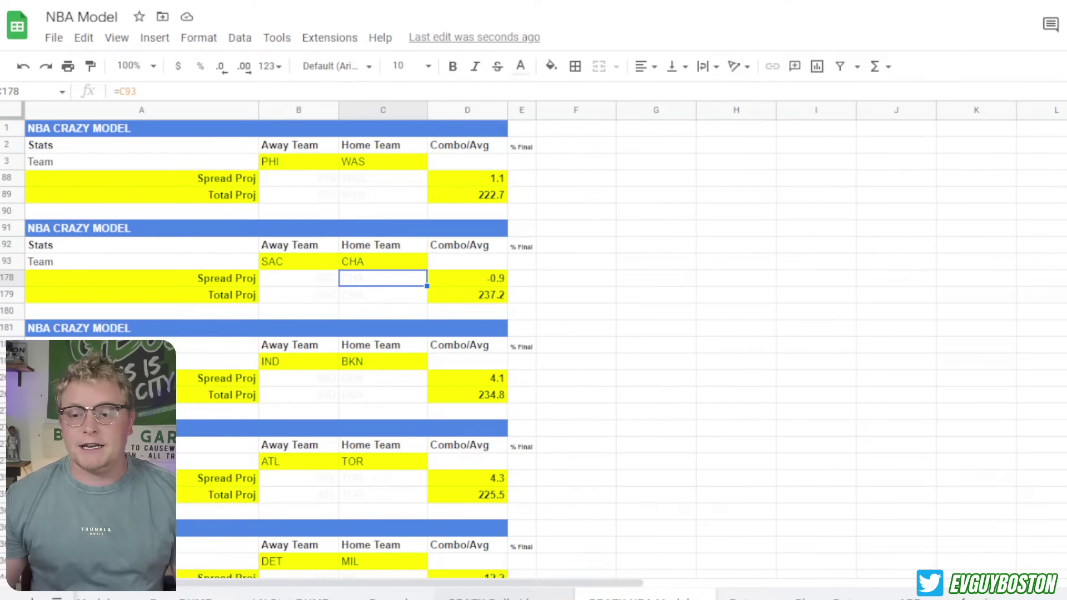
pyautogui.click(501, 598)
pyautogui.click(633, 325)
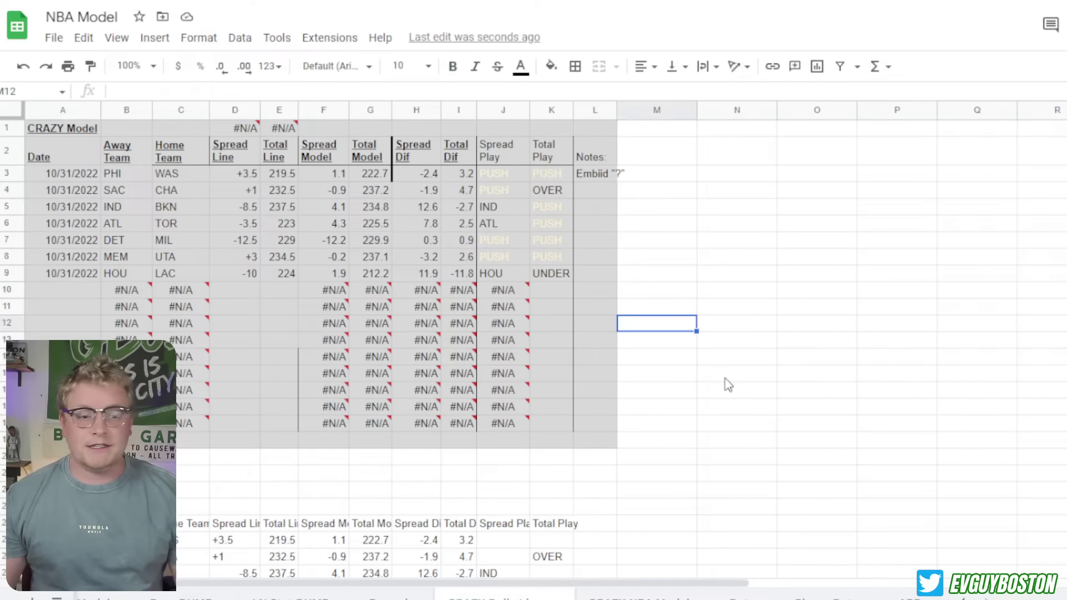
pyautogui.moveTo(545, 155); pyautogui.dragTo(50, 274)
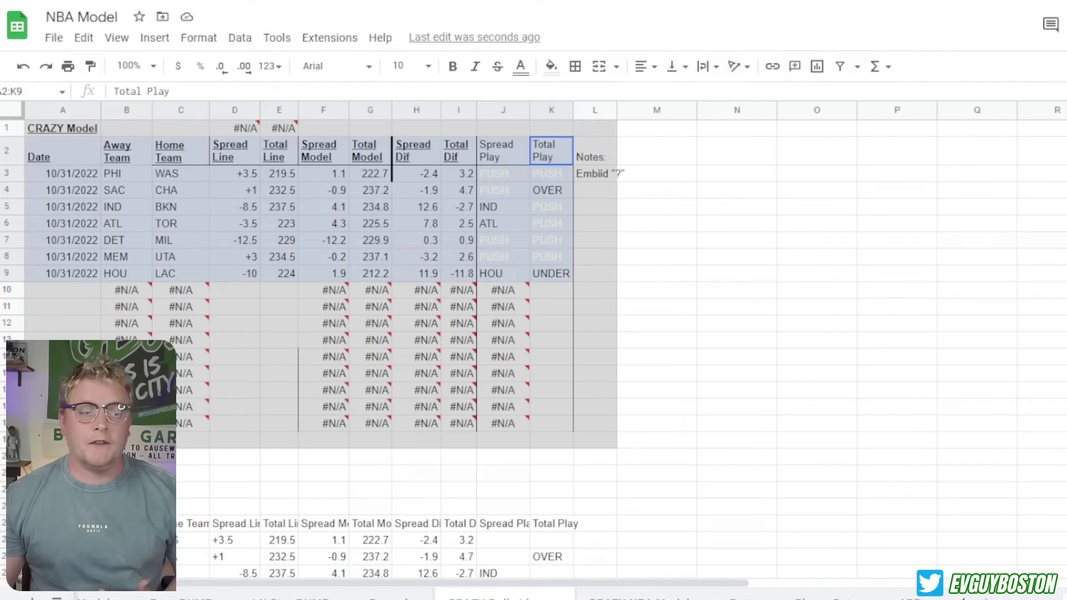
pyautogui.click(432, 273)
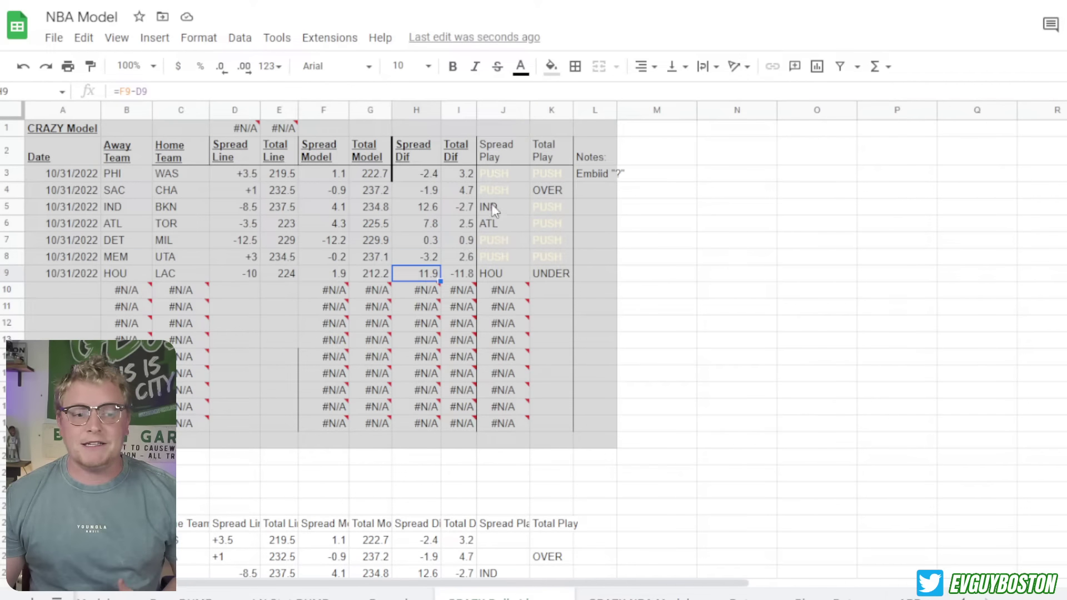
# Inspect the Spread Play and Total Play picks and their formulas for the listed games.
pyautogui.click(506, 177)
pyautogui.moveTo(514, 178); pyautogui.dragTo(538, 271)
pyautogui.click(538, 271)
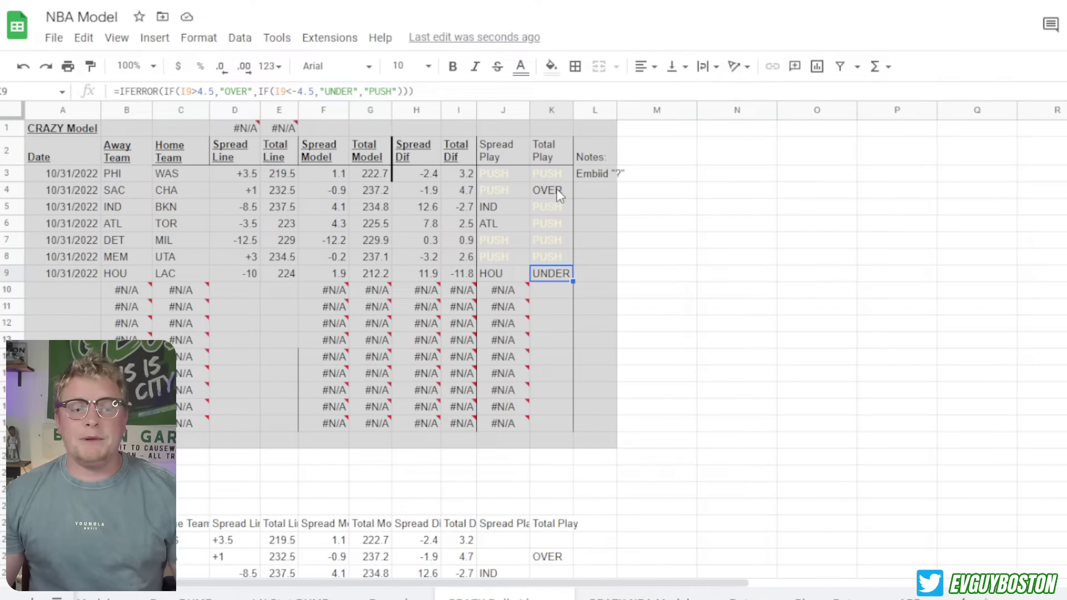
pyautogui.click(501, 192)
pyautogui.click(505, 224)
pyautogui.click(502, 275)
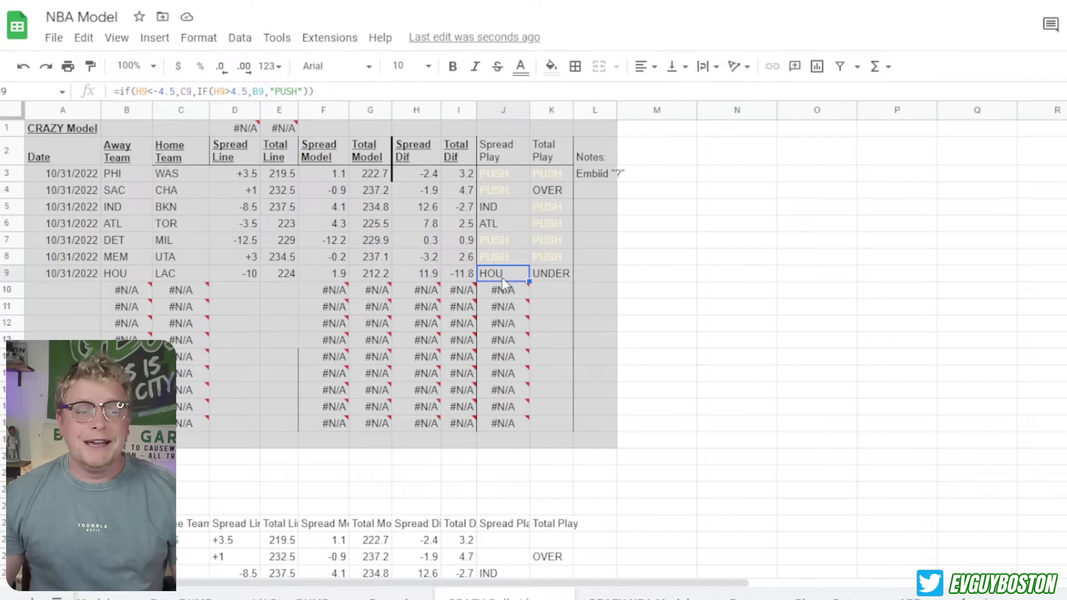
pyautogui.click(551, 194)
pyautogui.click(487, 206)
pyautogui.click(492, 224)
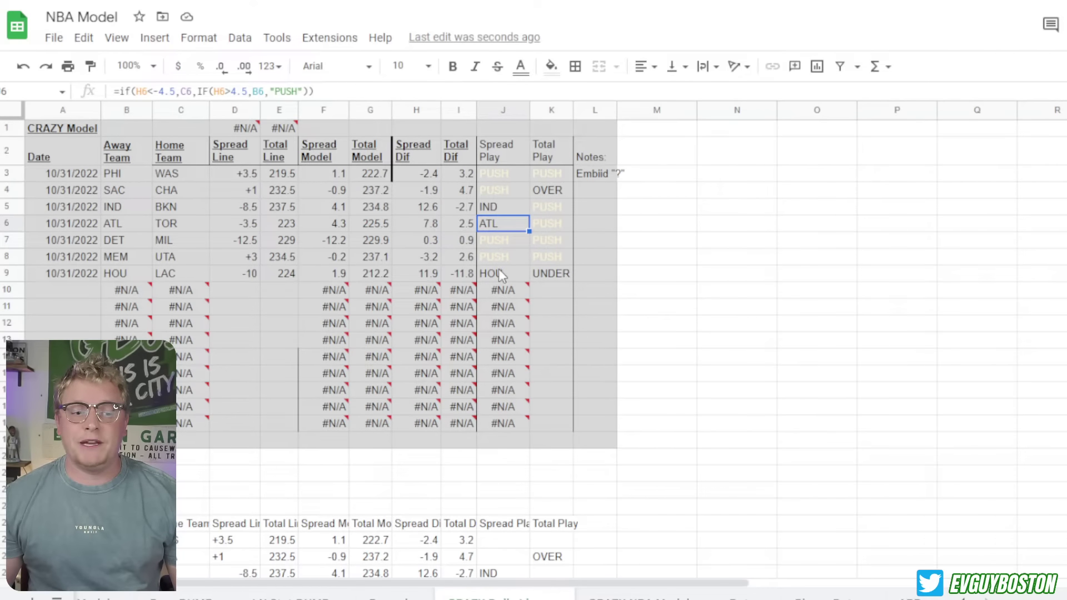
# Open the win-loss record sheet and inspect the win and loss totals and average percentages in row 2.
pyautogui.click(392, 596)
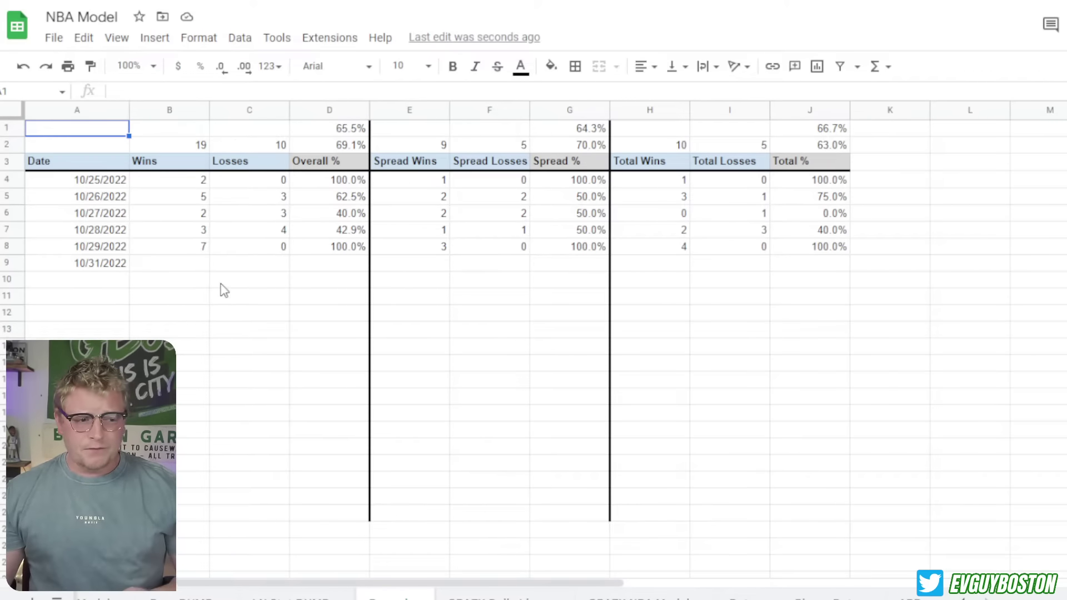
pyautogui.click(127, 196)
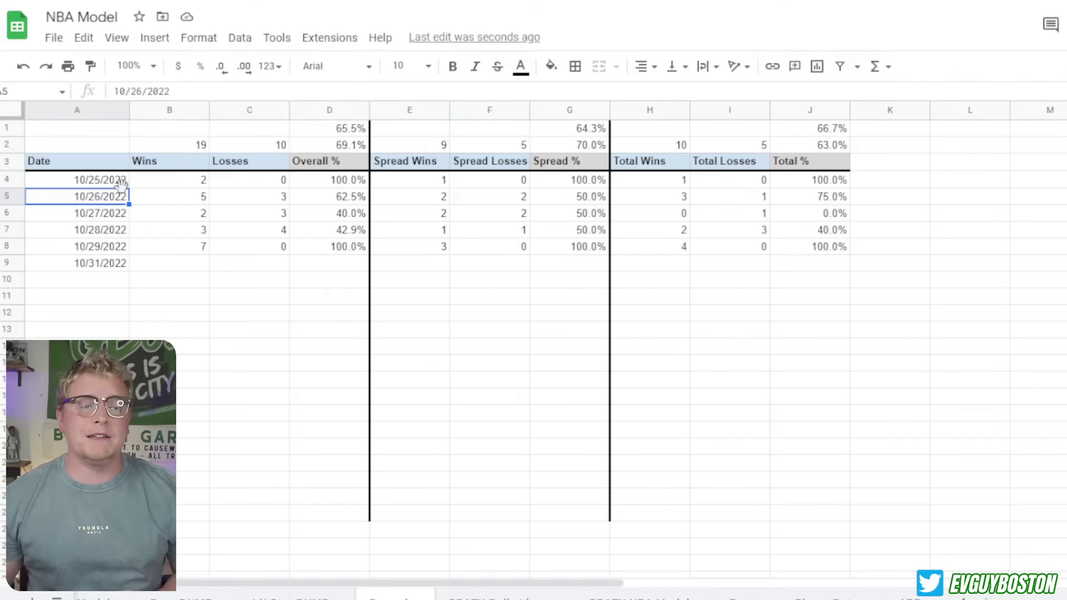
pyautogui.moveTo(201, 146); pyautogui.dragTo(244, 146)
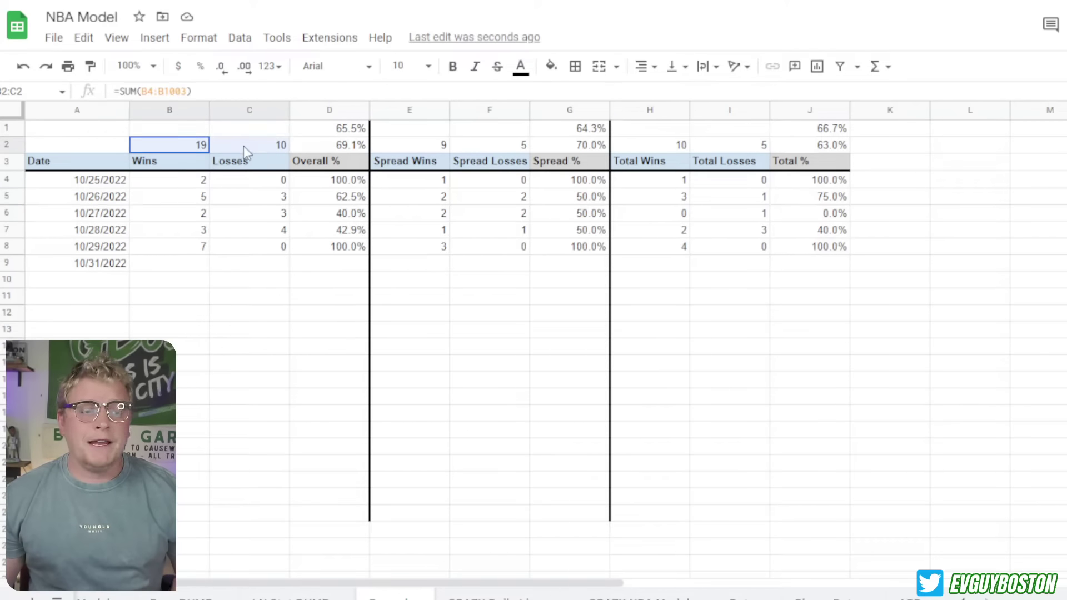
pyautogui.click(356, 145)
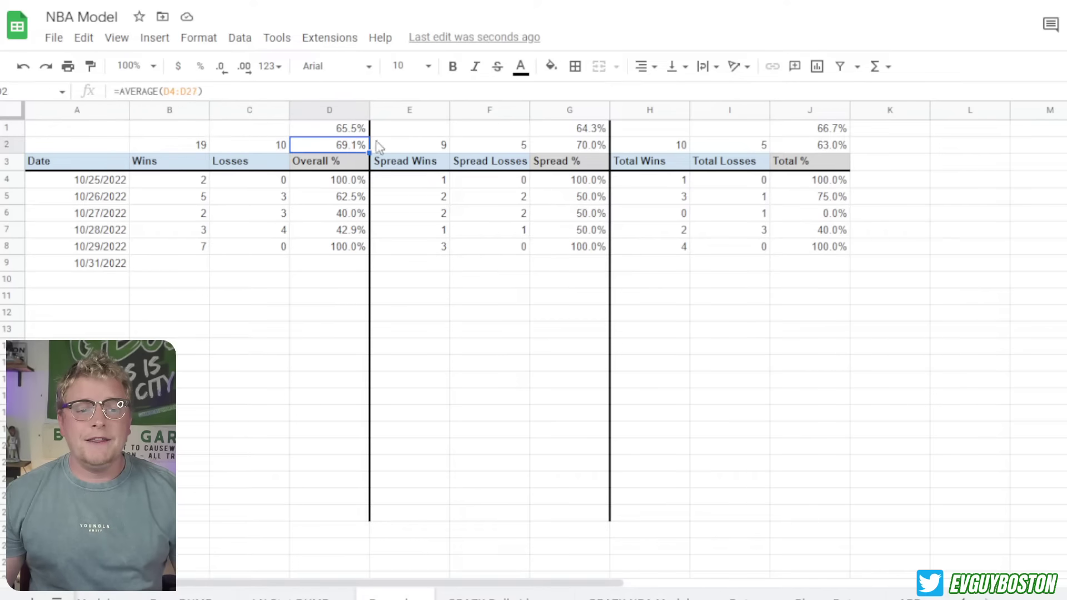
pyautogui.keyDown('ctrl'); pyautogui.click(577, 145); pyautogui.keyUp('ctrl')
pyautogui.click(838, 147)
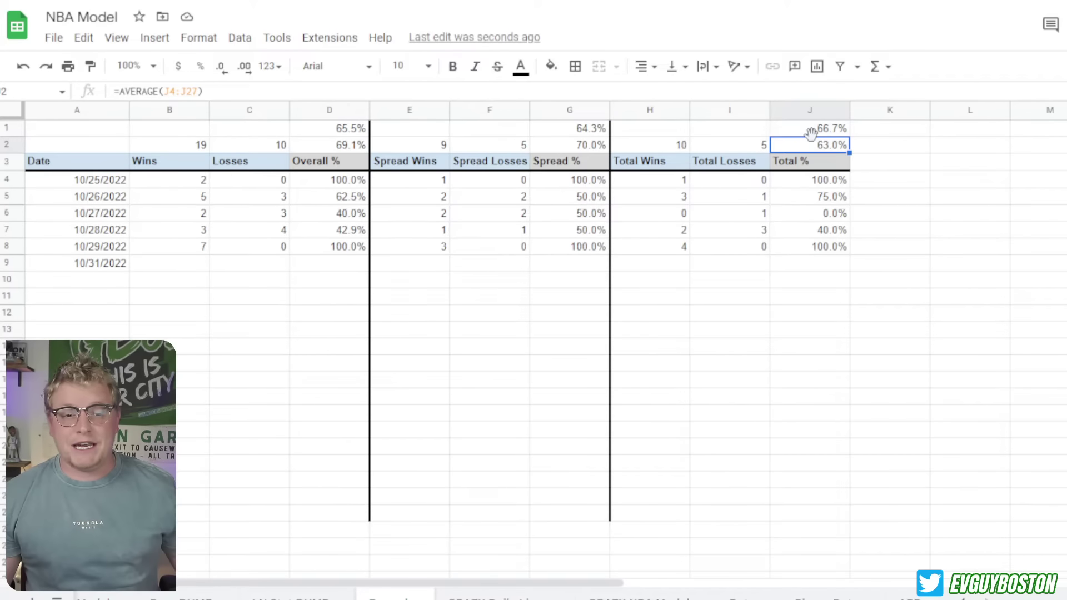
# Check the cumulative total, spread and overall win-percentage formulas in row 1, plus the total losses sum.
pyautogui.click(834, 129)
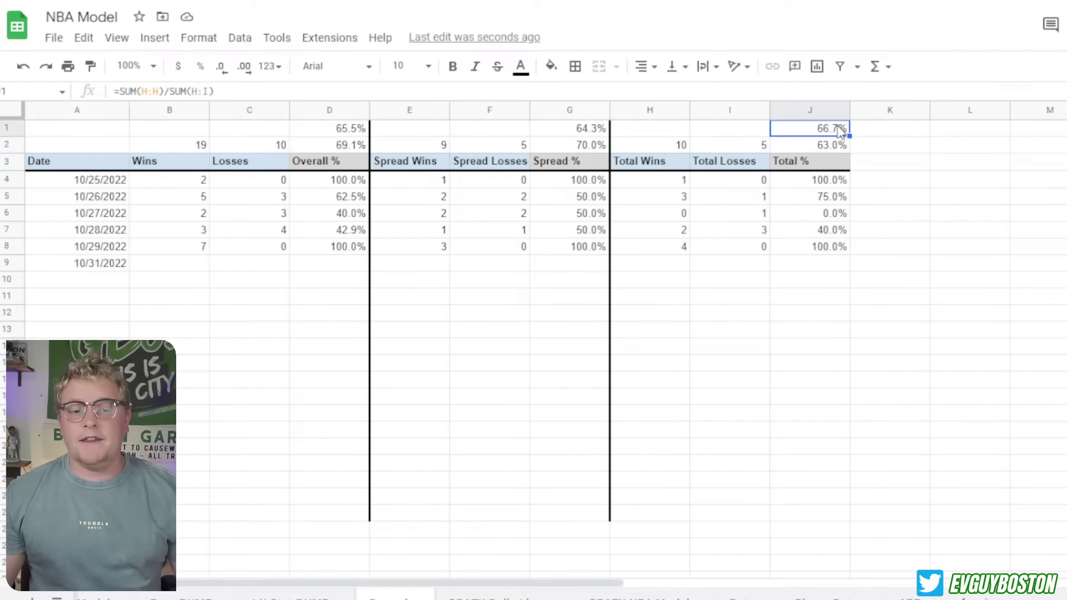
pyautogui.click(595, 130)
pyautogui.click(343, 130)
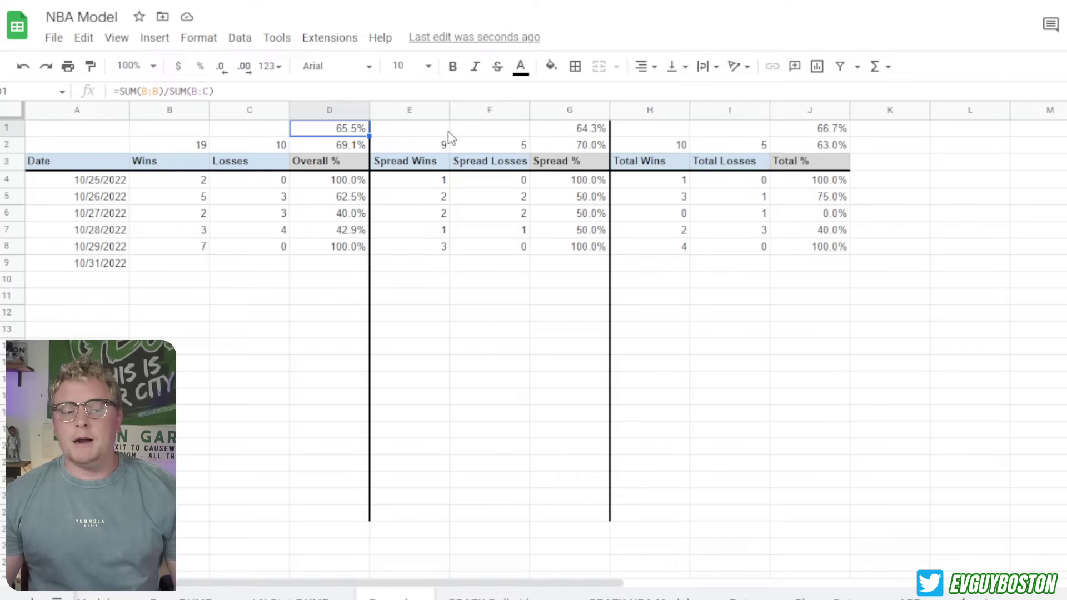
pyautogui.click(738, 151)
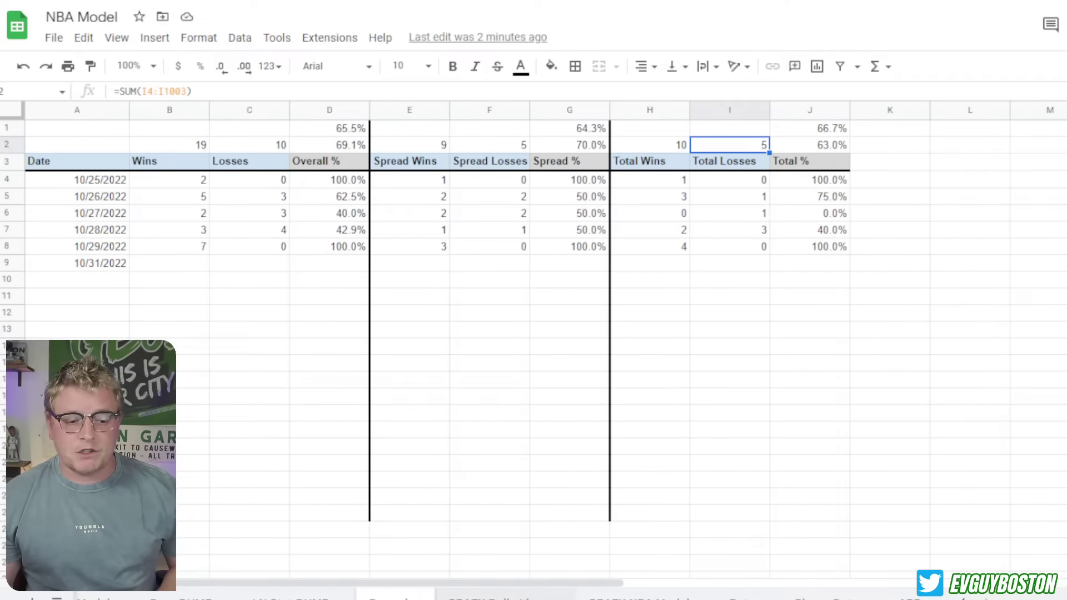
# Return to the CRAZY NBA Model sheet and inspect the PHI–WAS block and its away and home team cells.
pyautogui.click(639, 597)
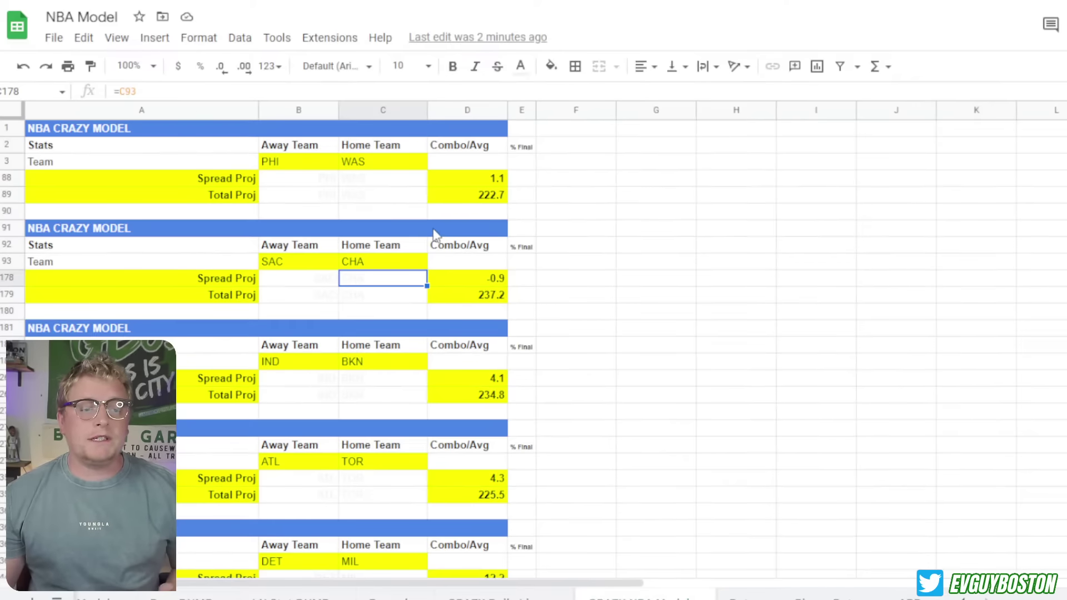
pyautogui.moveTo(469, 196); pyautogui.dragTo(104, 113)
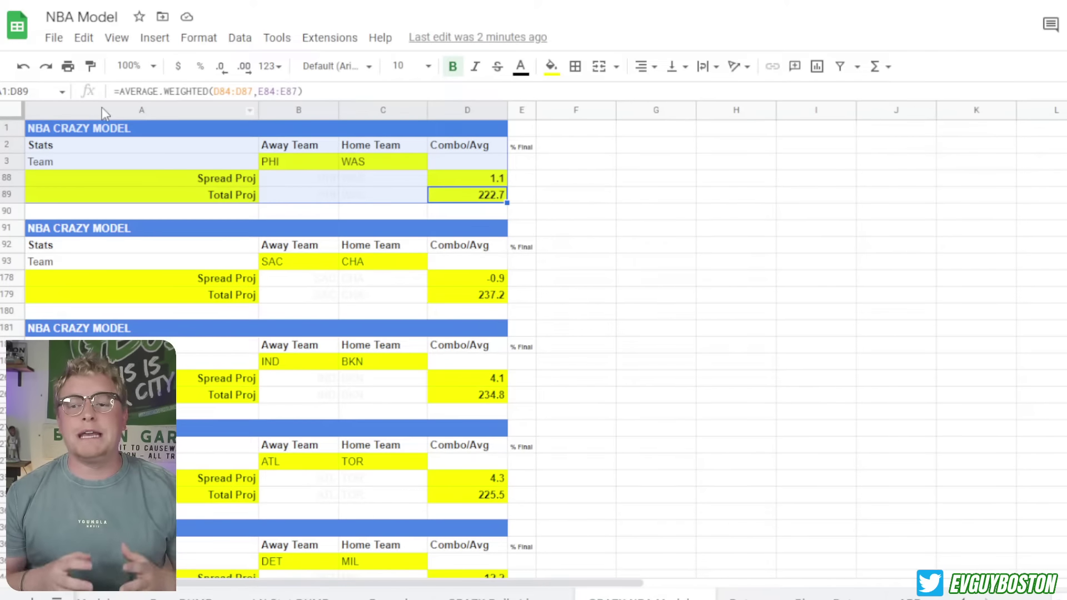
pyautogui.click(309, 166)
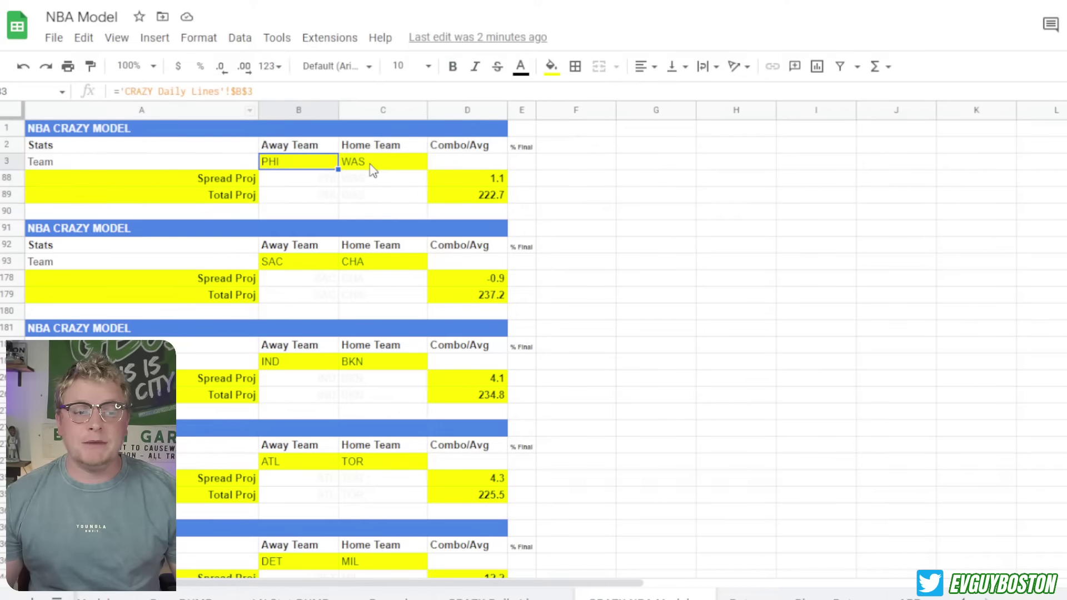
pyautogui.click(369, 165)
# Go back to the CRAZY Daily Lines sheet and inspect a spread model, a spread line and a home team cell.
pyautogui.click(489, 596)
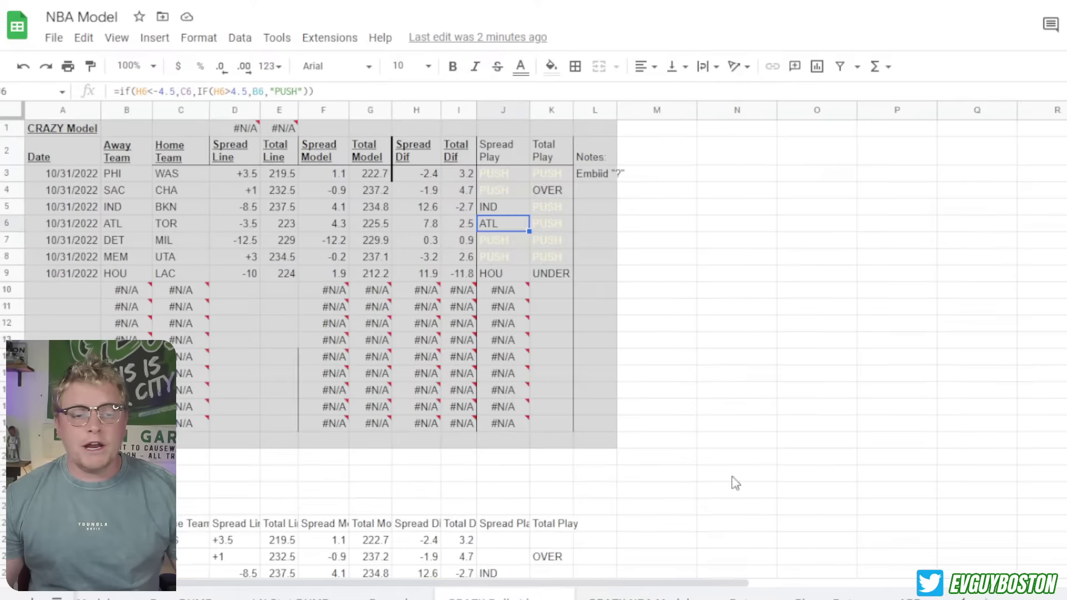
pyautogui.click(315, 192)
pyautogui.click(248, 224)
pyautogui.click(164, 209)
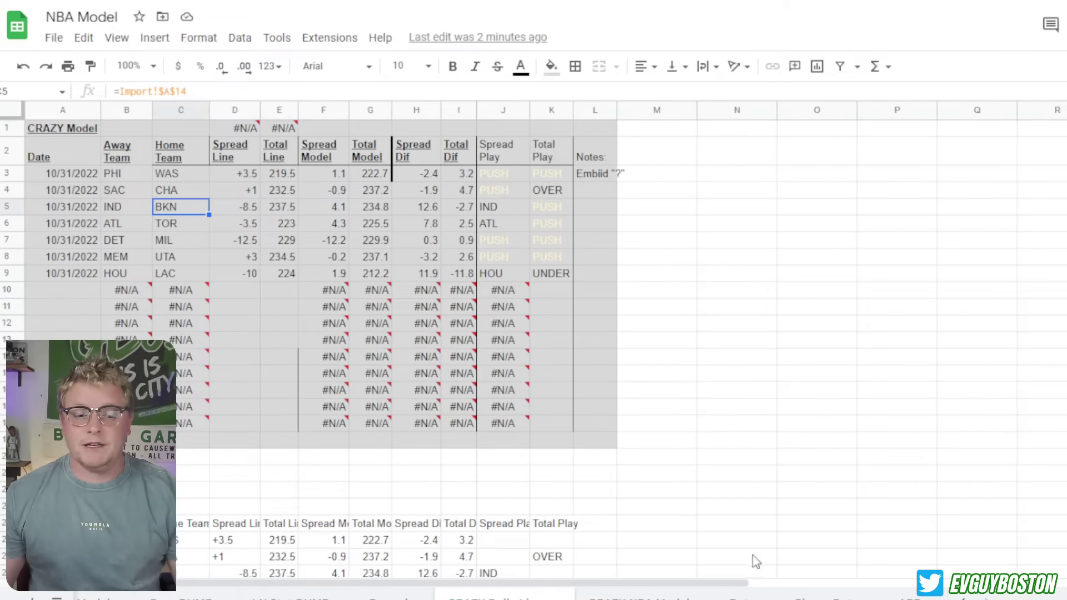
# Open the Data sheet and browse across its team stat tables, from average scoring margin through to APG OPP.
pyautogui.click(747, 597)
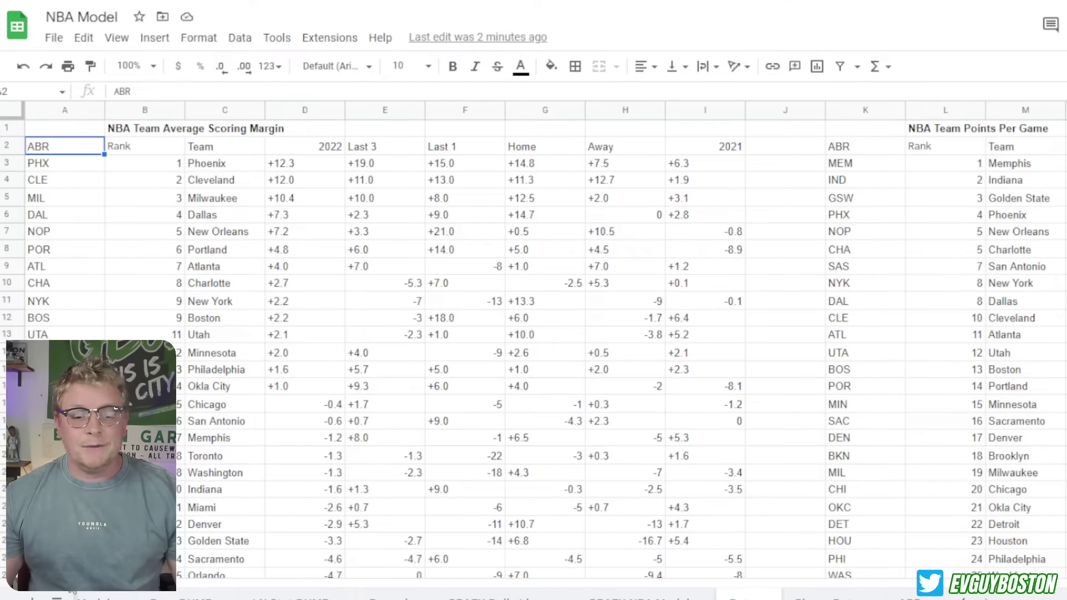
pyautogui.moveTo(39, 581); pyautogui.dragTo(1056, 573)
pyautogui.click(801, 596)
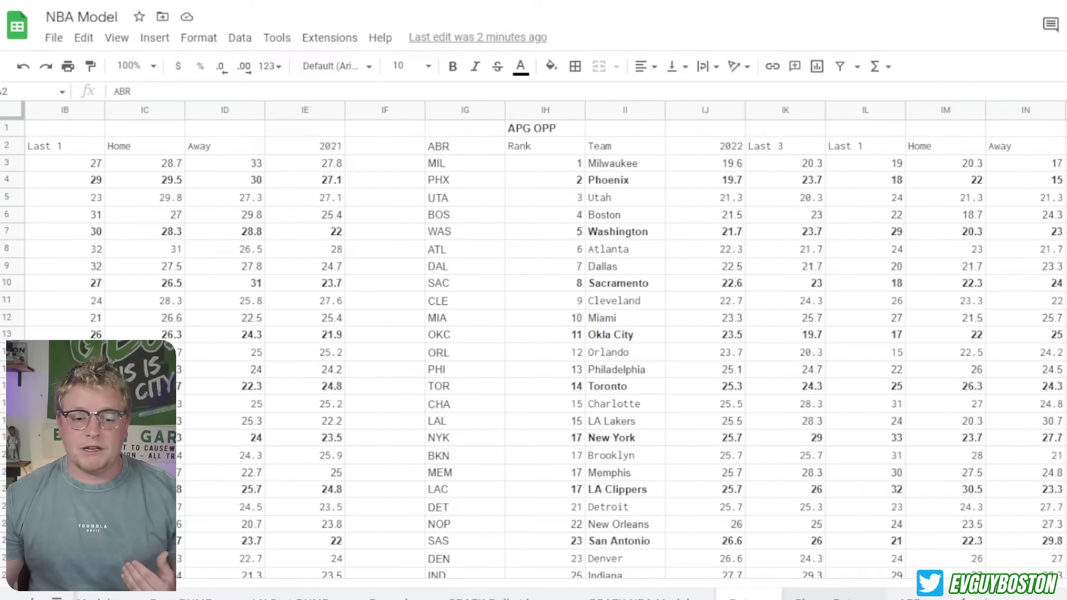
pyautogui.moveTo(220, 586); pyautogui.dragTo(149, 594)
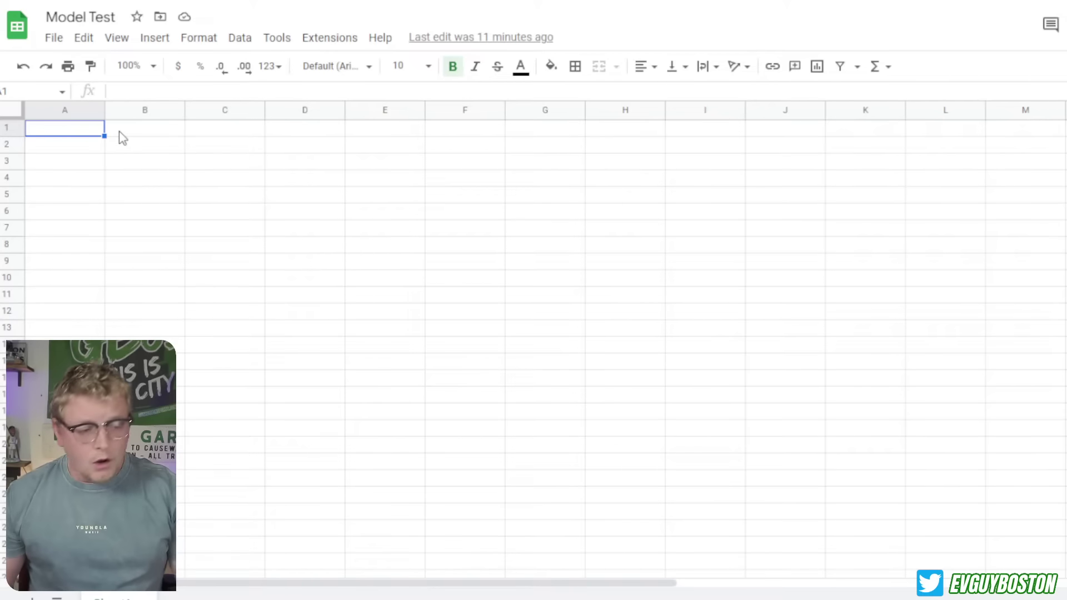
# Enter the column header Stats in cell A1.
pyautogui.write('Stats')
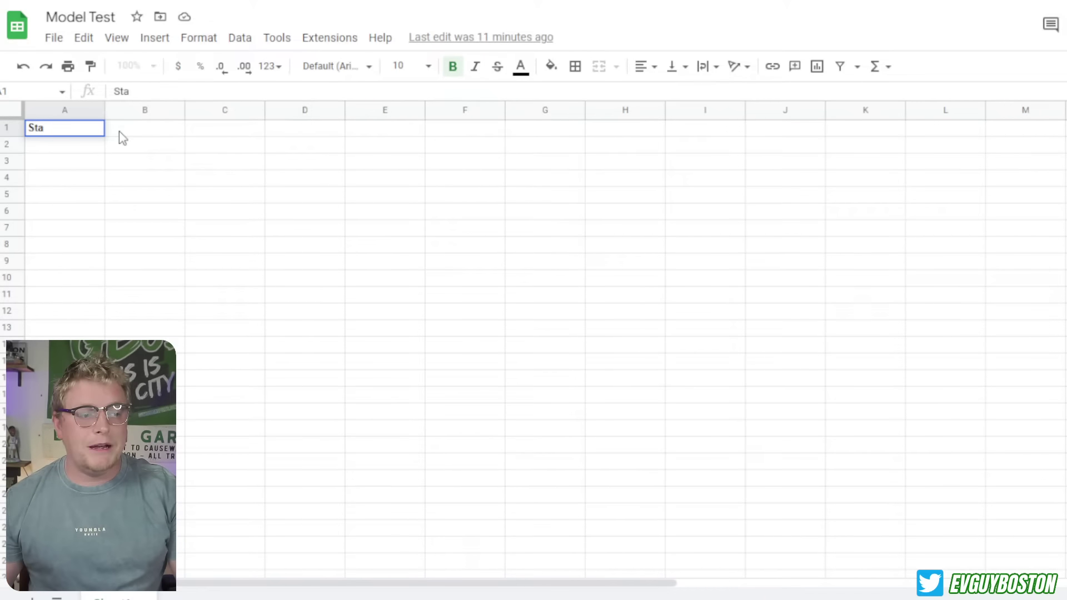
pyautogui.click(68, 145)
pyautogui.moveTo(68, 170); pyautogui.dragTo(66, 328)
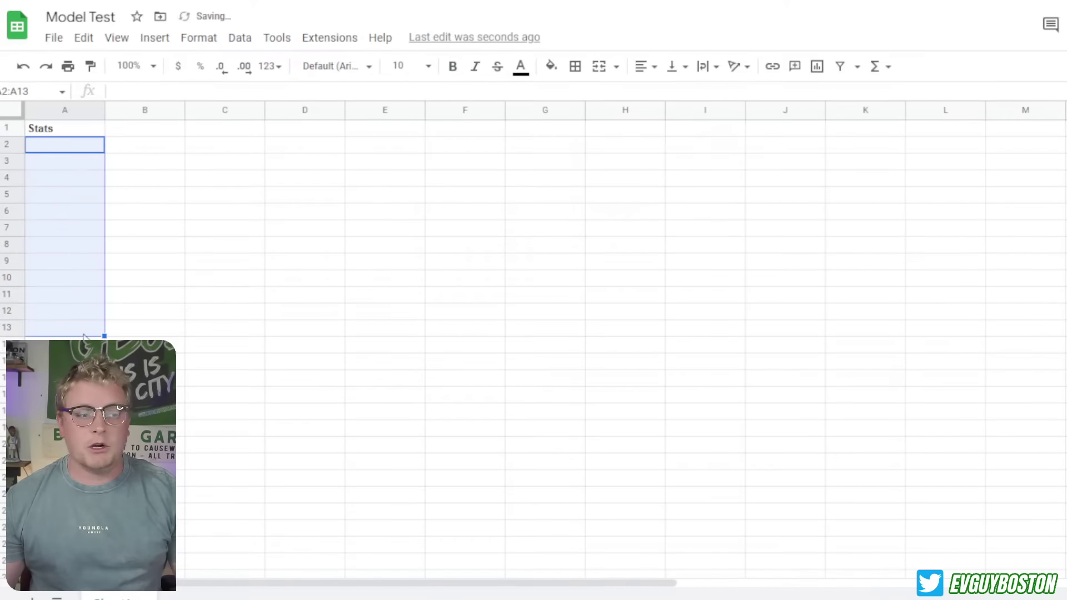
pyautogui.click(272, 349)
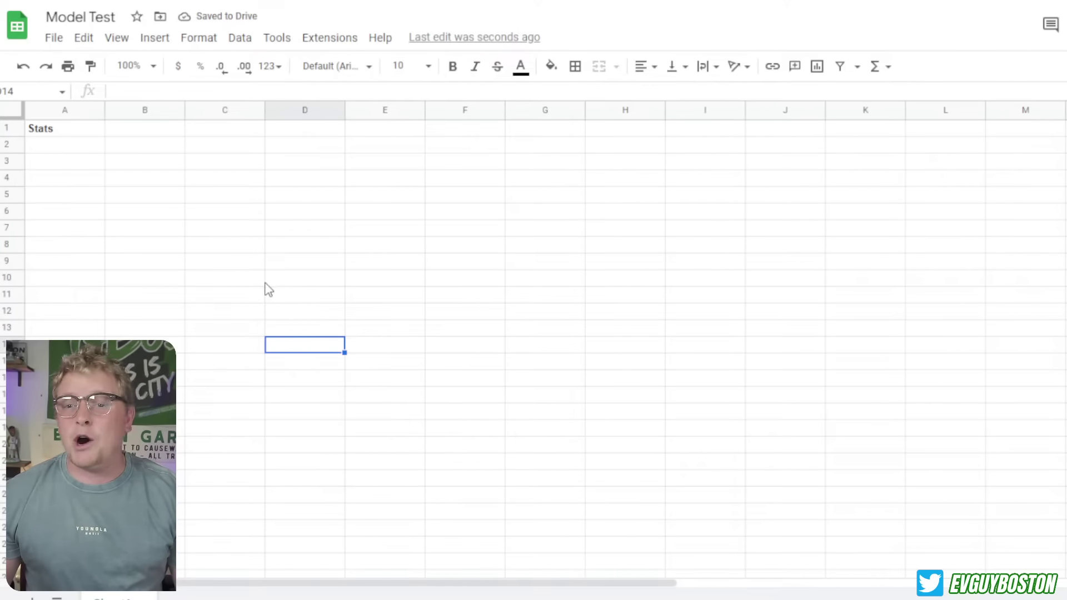
# Add the bold column headers Away in B1 and Home in C1.
pyautogui.click(142, 134)
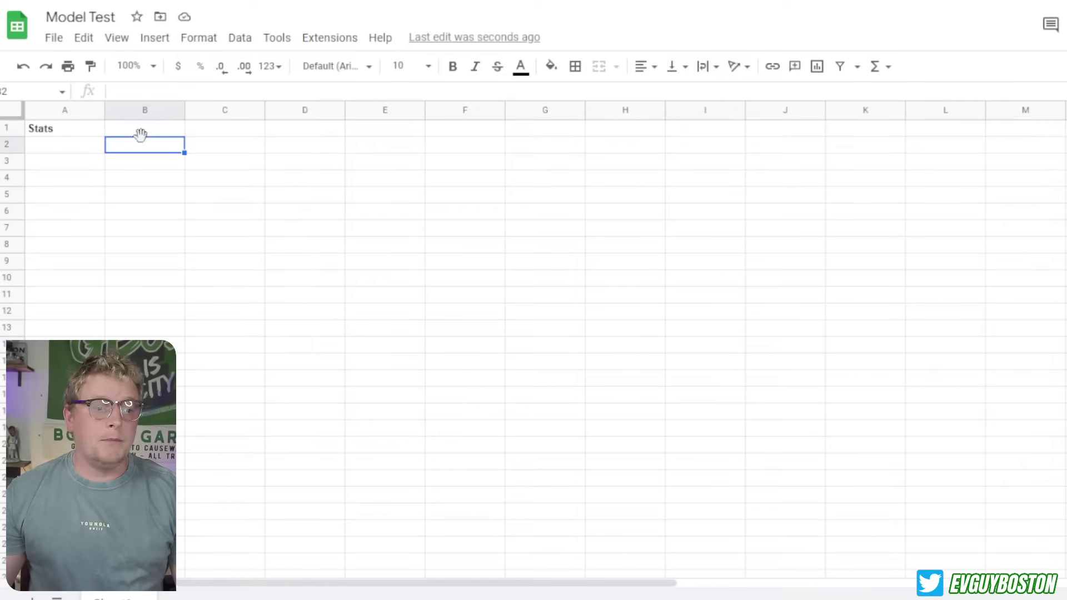
pyautogui.hotkey('ctrl', 'b')
pyautogui.write('Away')
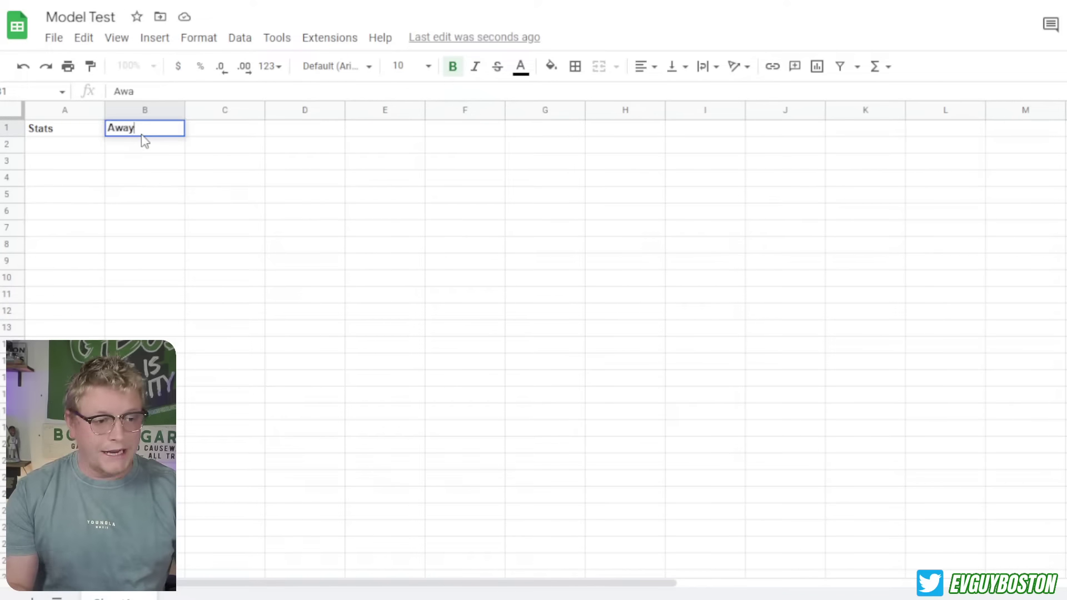
pyautogui.press('Tab')
pyautogui.write('Home')
pyautogui.press('Tab')
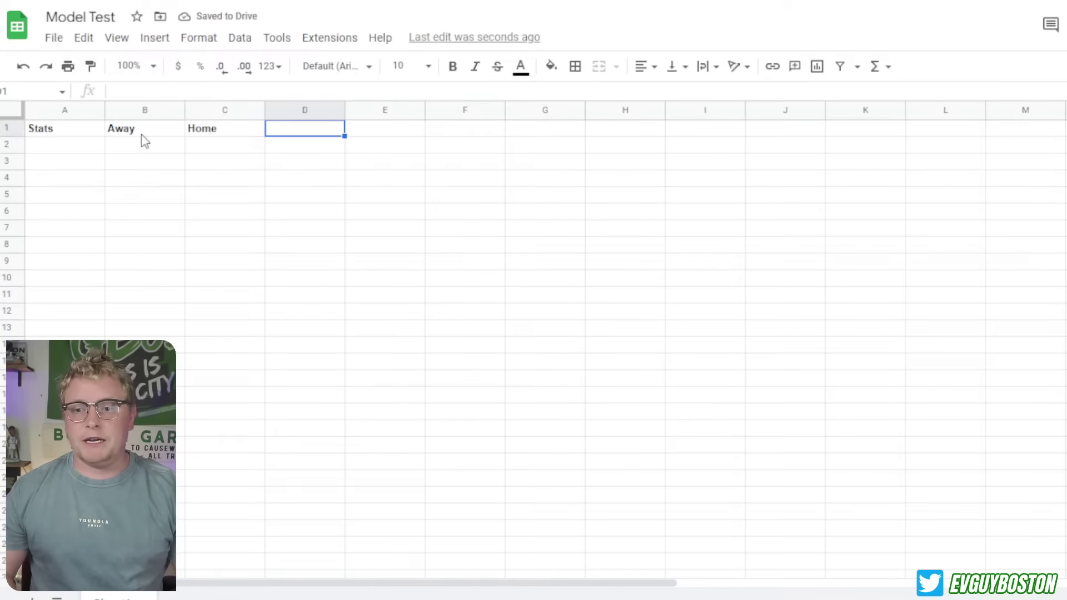
pyautogui.hotkey('ctrl', 'shift', 'Down')
pyautogui.hotkey('ctrl', 'Up')
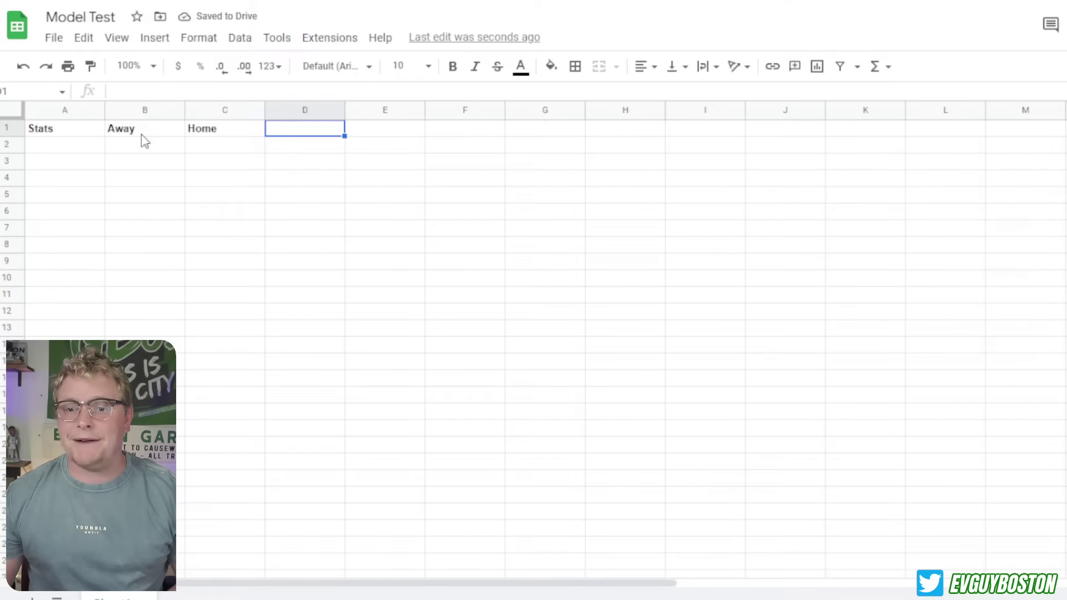
# Enter PPG TY as the first stat label in cell A2.
pyautogui.press('Down')
pyautogui.press('Left')
pyautogui.press('Up')
pyautogui.press('Left')
pyautogui.press('Left')
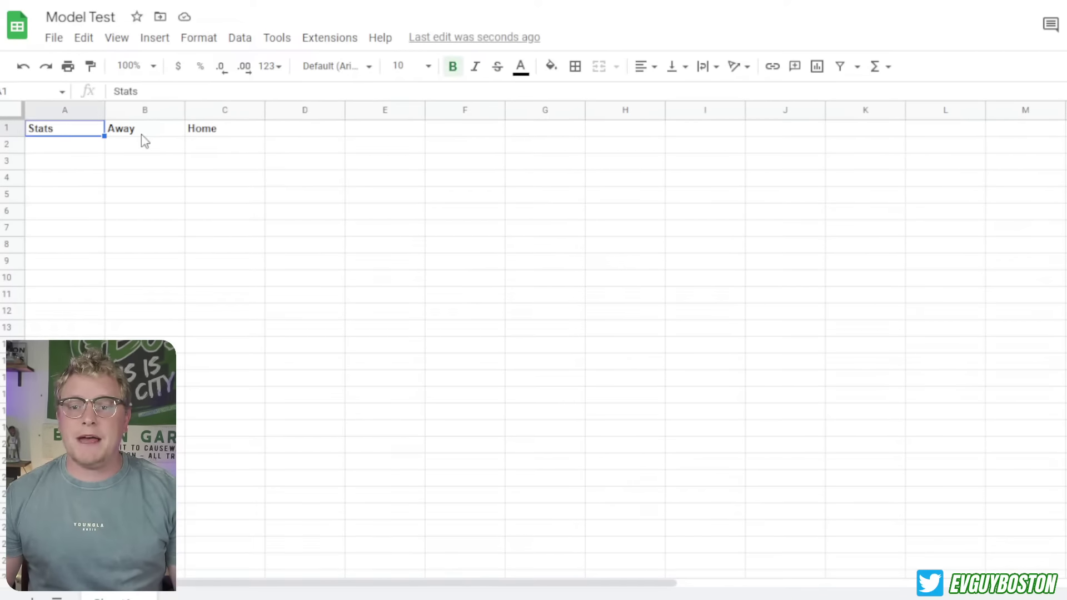
pyautogui.press('Down')
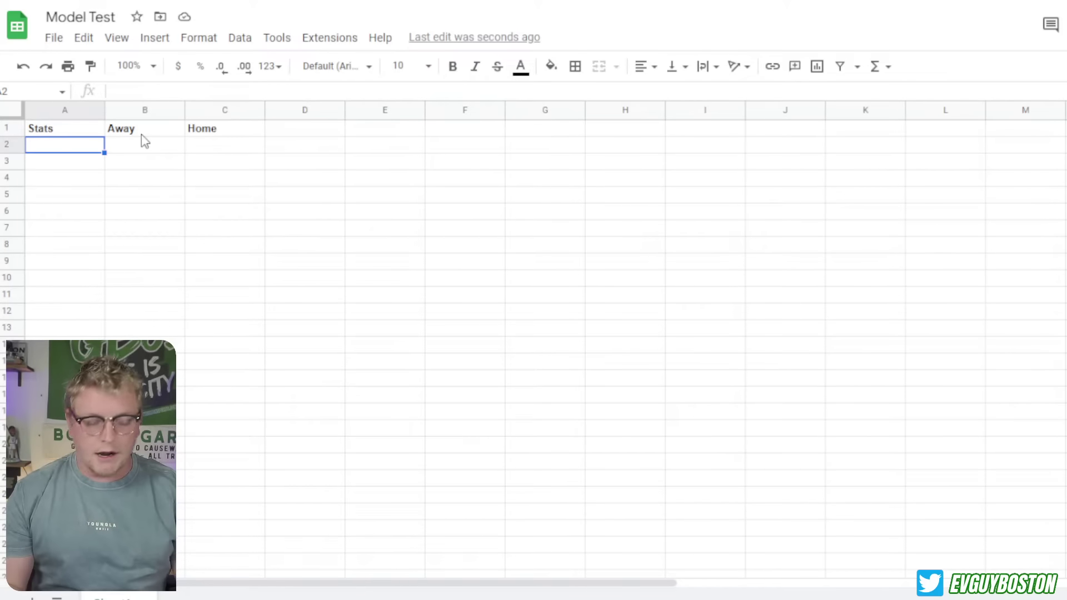
pyautogui.write('PPG')
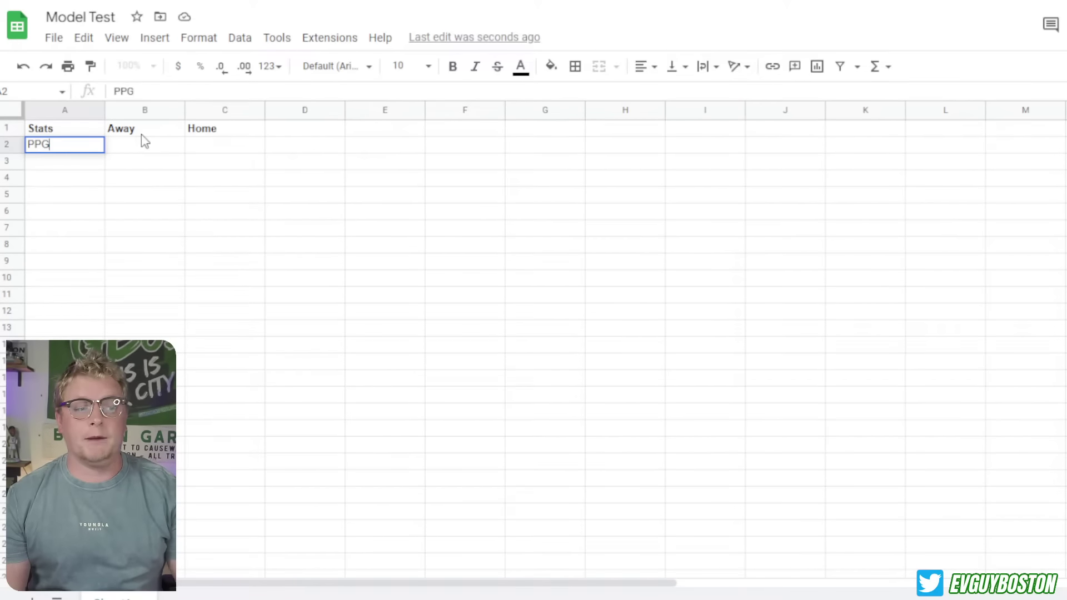
pyautogui.press('Tab')
pyautogui.press('Left')
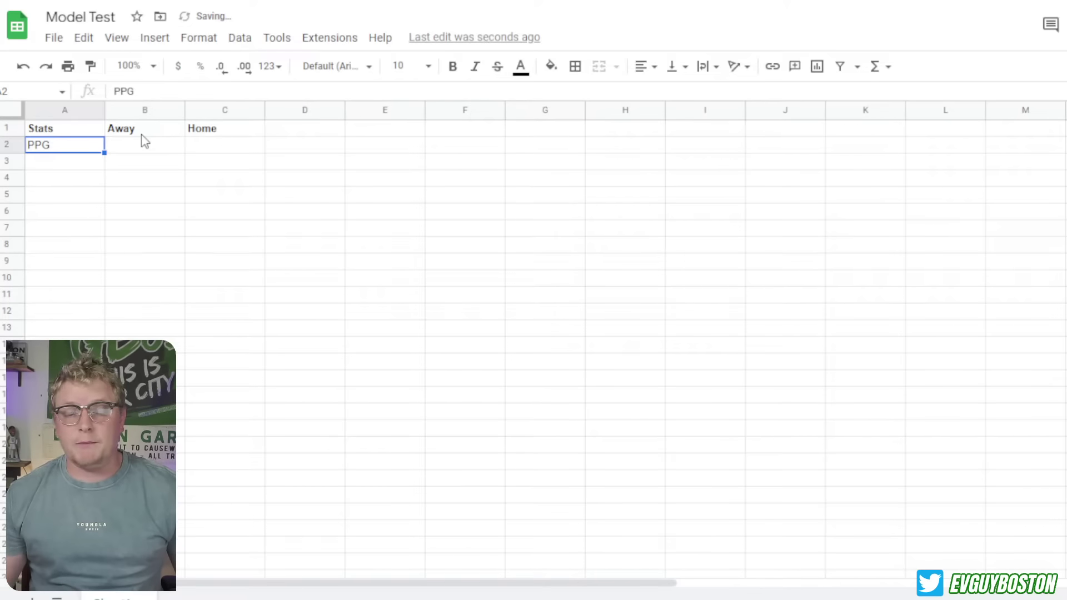
pyautogui.doubleClick(78, 142)
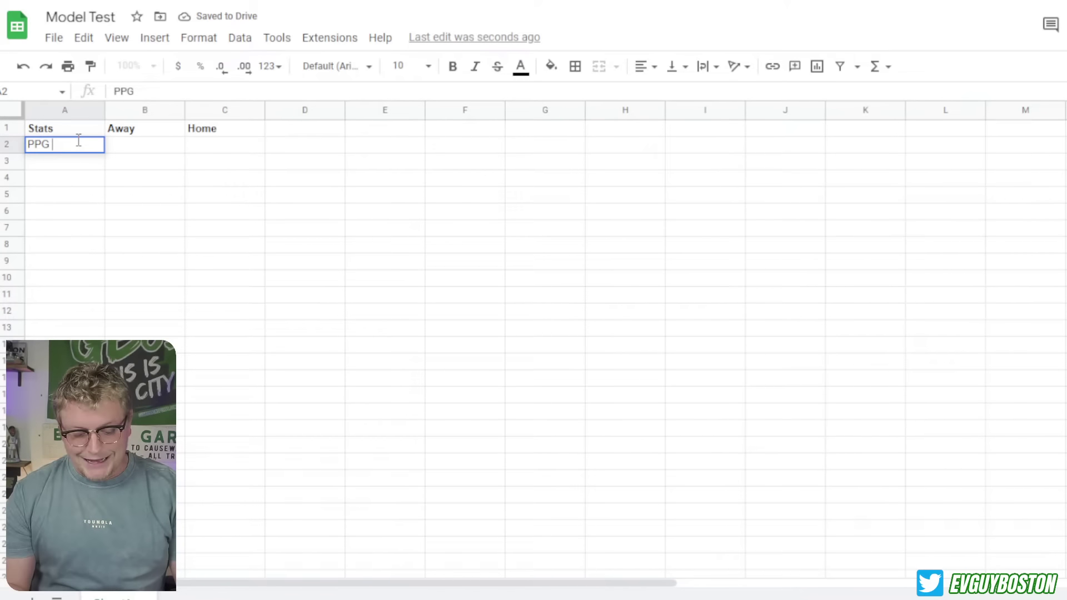
pyautogui.write('TY')
pyautogui.press('Return')
# Enter PPG HOME as the second stat label in cell A3.
pyautogui.write('PPG ')
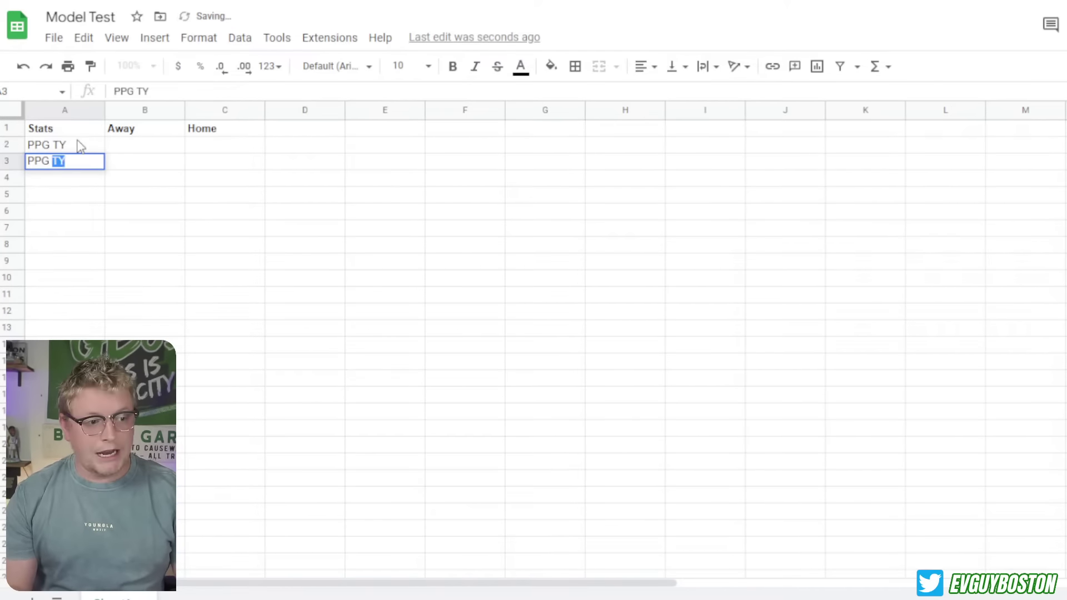
pyautogui.write('HOME')
pyautogui.press('Return')
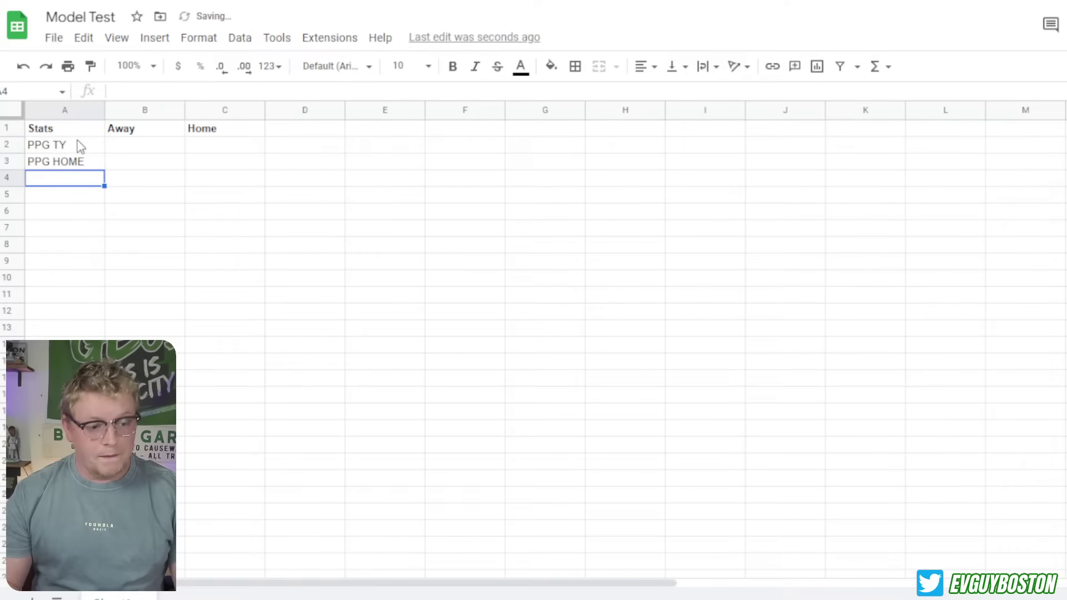
# Change the stat label in A3 to PPG AWAY/HOME.
pyautogui.press('Up')
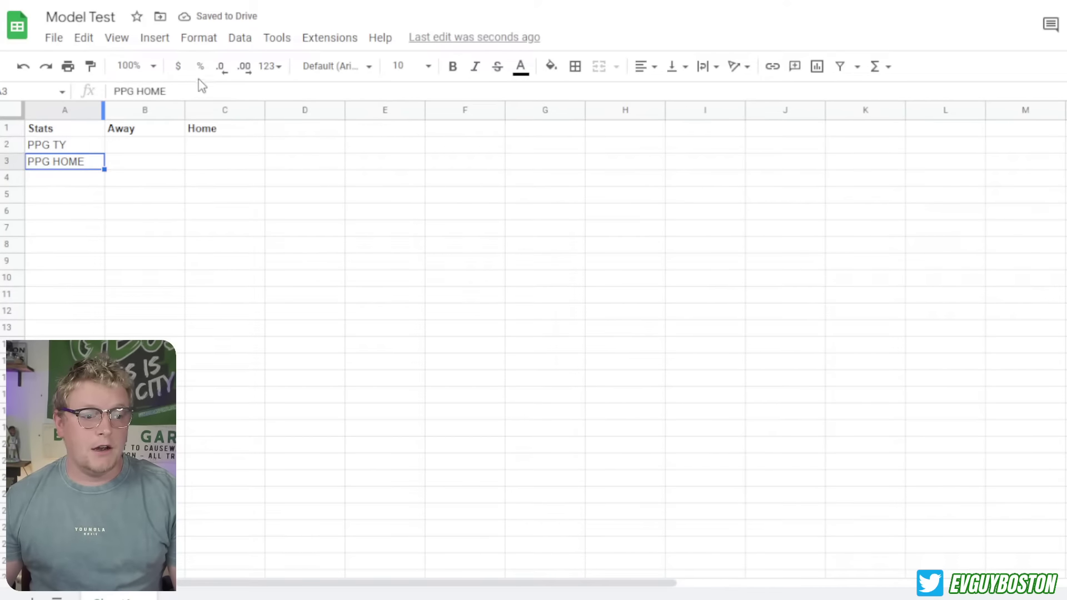
pyautogui.click(144, 91)
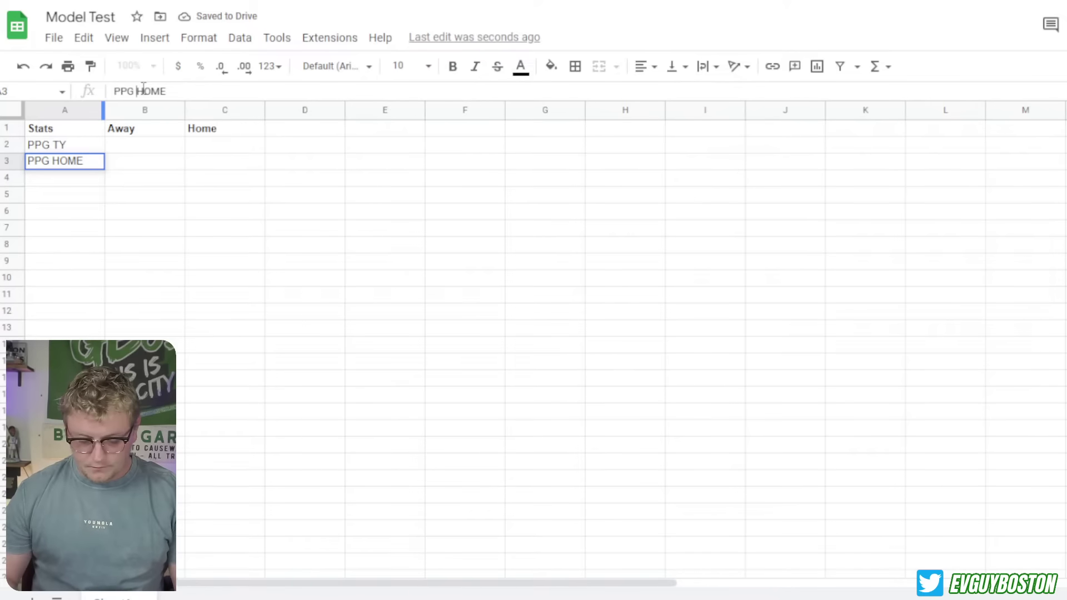
pyautogui.write('/AWAY')
pyautogui.press('BackSpace')
pyautogui.press('BackSpace')
pyautogui.press('BackSpace')
pyautogui.press('BackSpace')
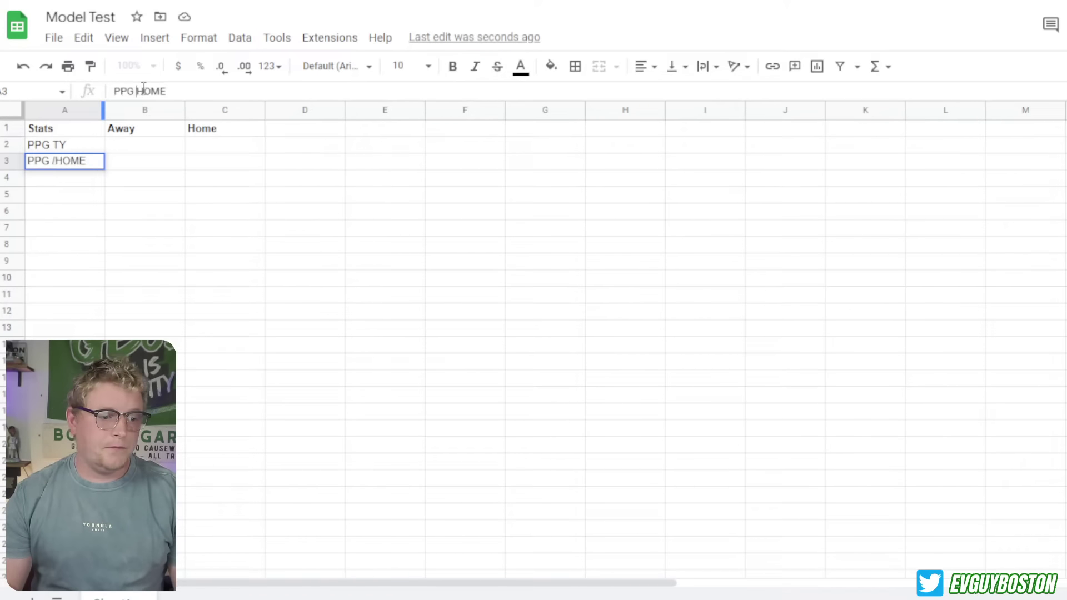
pyautogui.write('AW')
pyautogui.press('BackSpace')
pyautogui.press('BackSpace')
pyautogui.press('BackSpace')
pyautogui.write('AW')
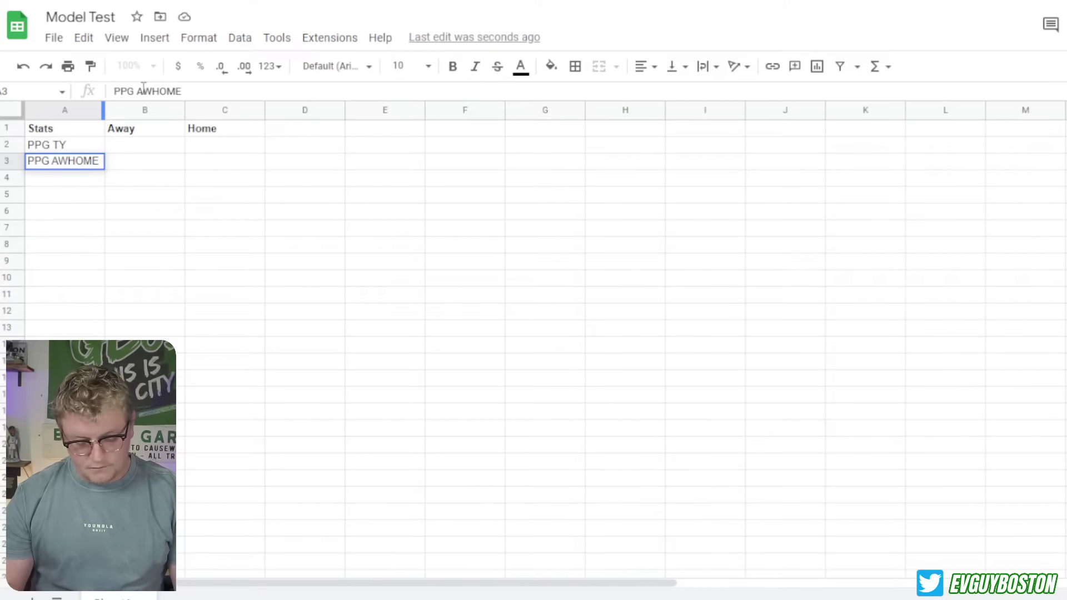
pyautogui.write('AY/')
pyautogui.press('Return')
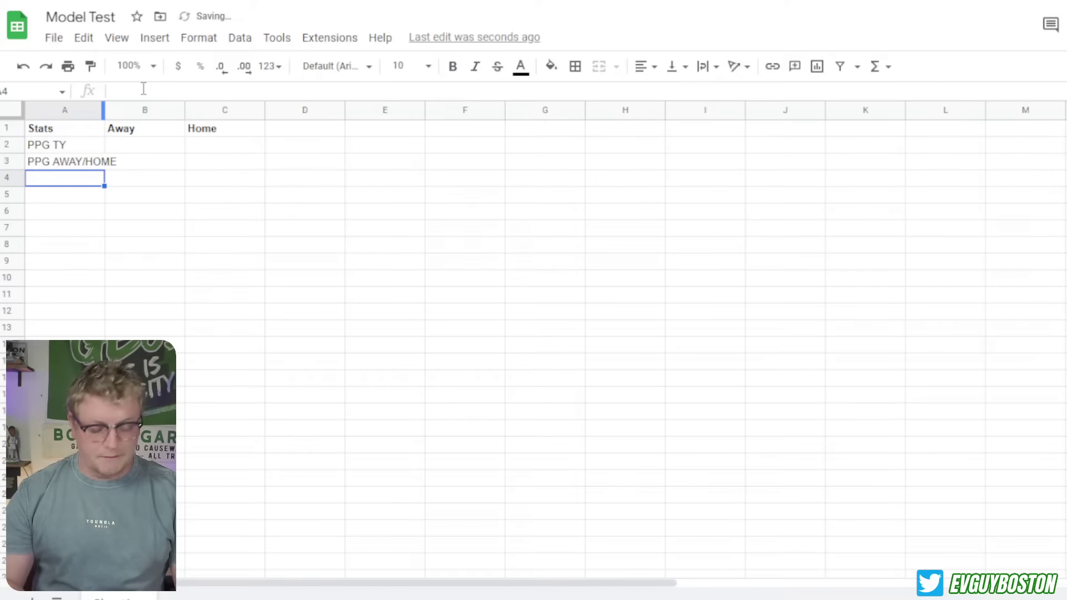
# Enter PPG L3 as the label in A4 and widen column A to fit the stat labels.
pyautogui.write('PPG L3')
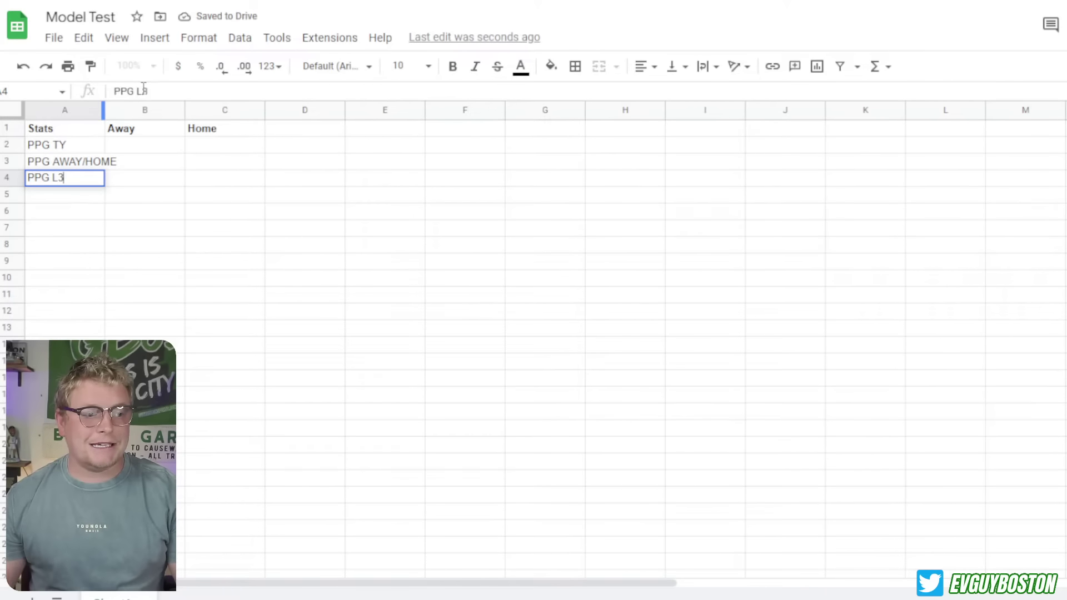
pyautogui.press('Tab')
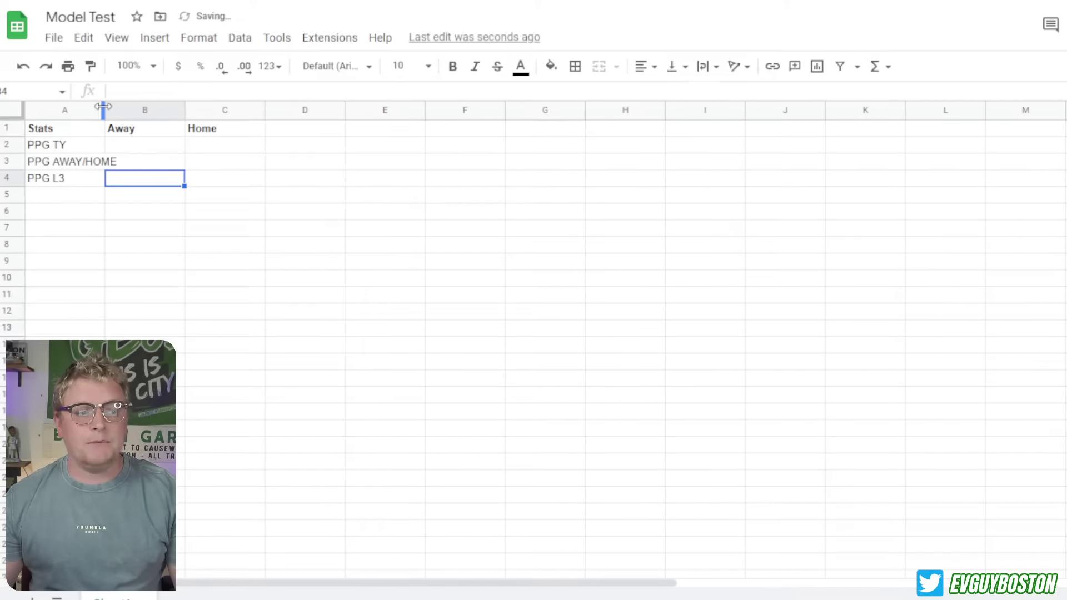
pyautogui.moveTo(104, 109); pyautogui.dragTo(120, 110)
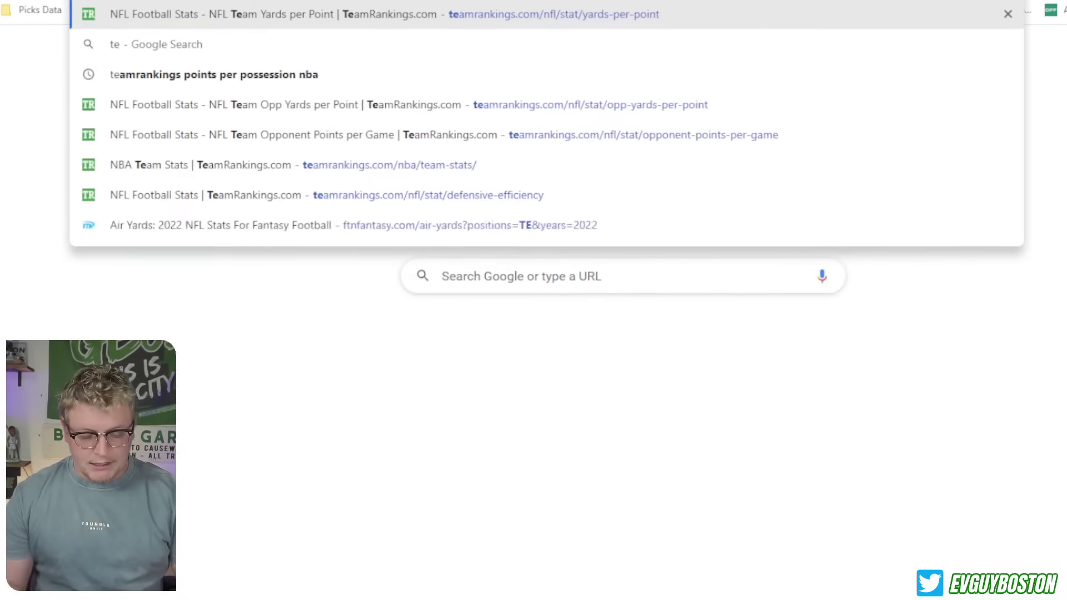
# Switch to the TeamRankings website in the browser and open and skim its NBA Basketball page.
pyautogui.write('am')
pyautogui.press('Escape')
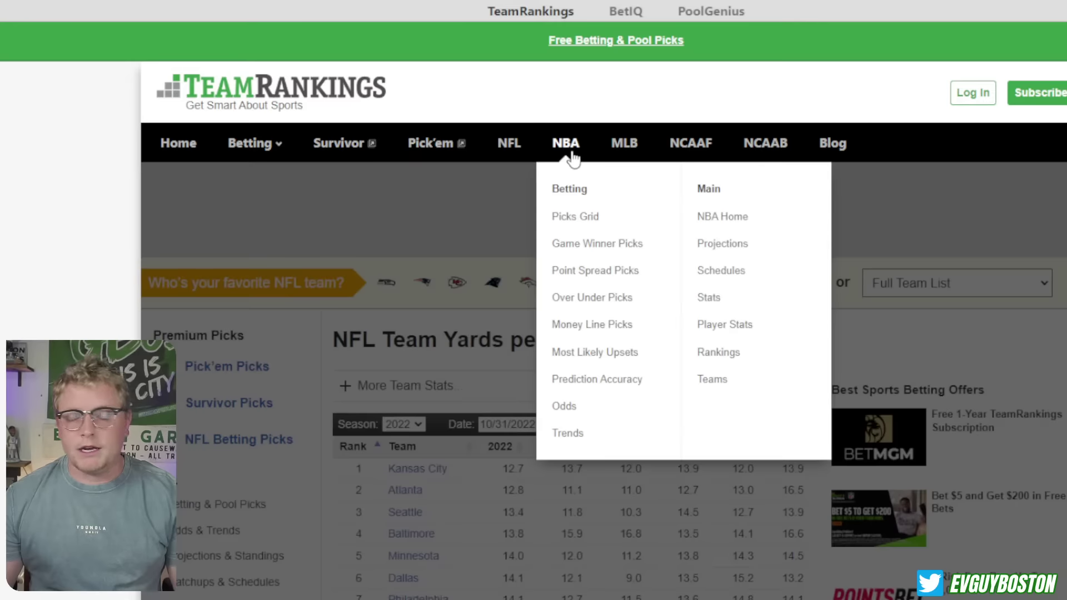
pyautogui.click(571, 150)
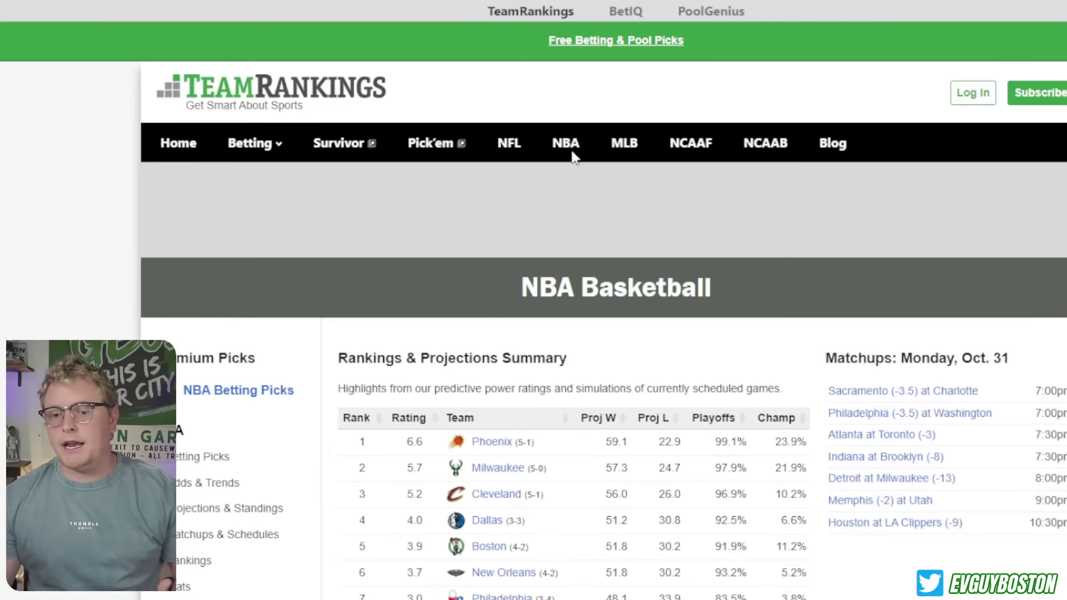
pyautogui.scroll(-8, 574, 159)
pyautogui.scroll(8, 574, 160)
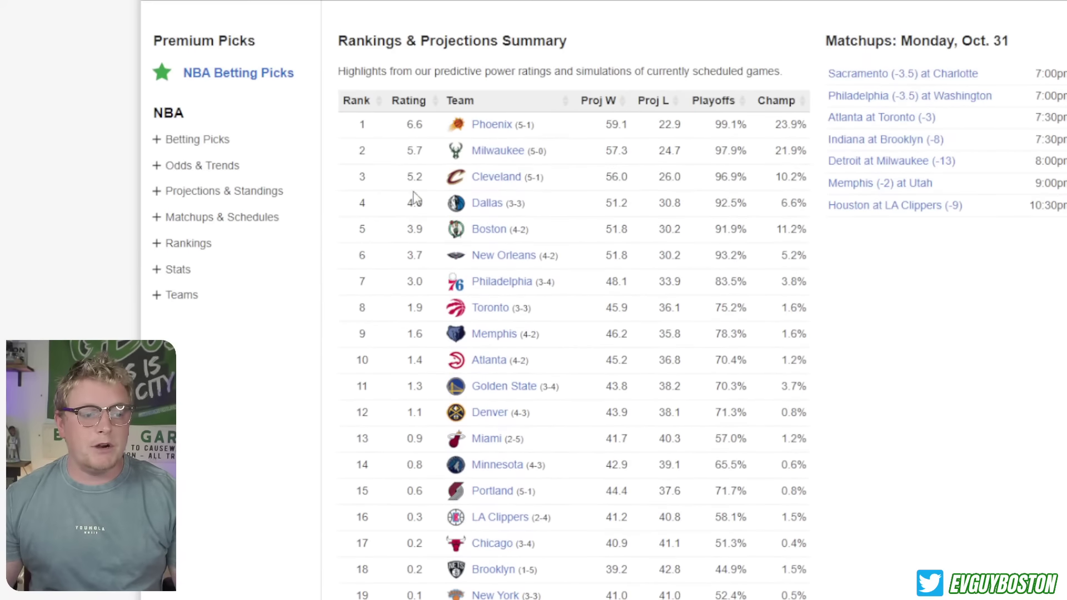
pyautogui.scroll(-1, 574, 342)
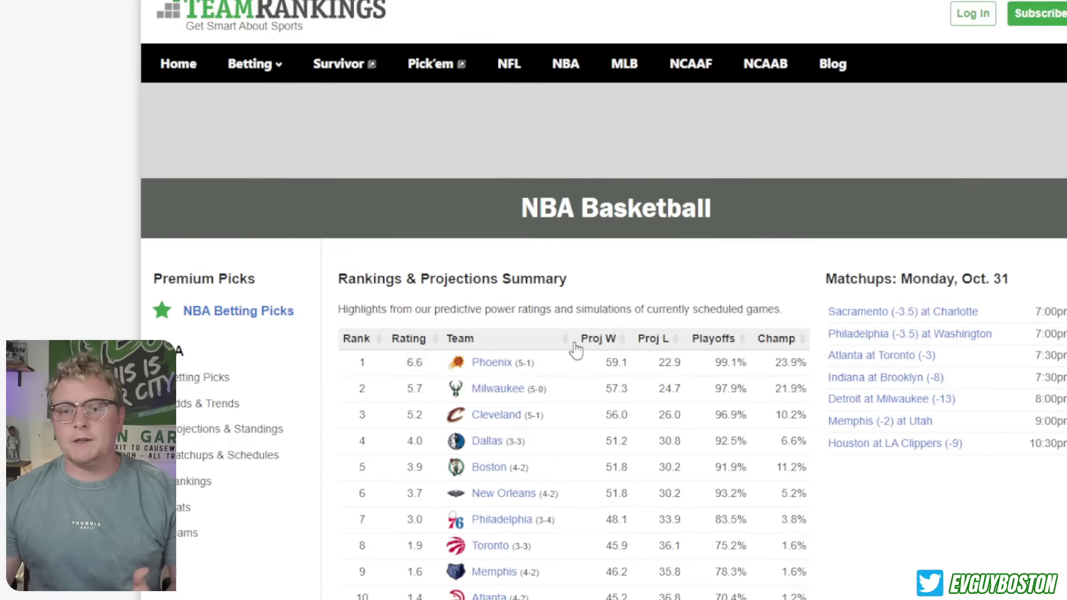
pyautogui.scroll(-2, 575, 349)
pyautogui.scroll(-2, 575, 344)
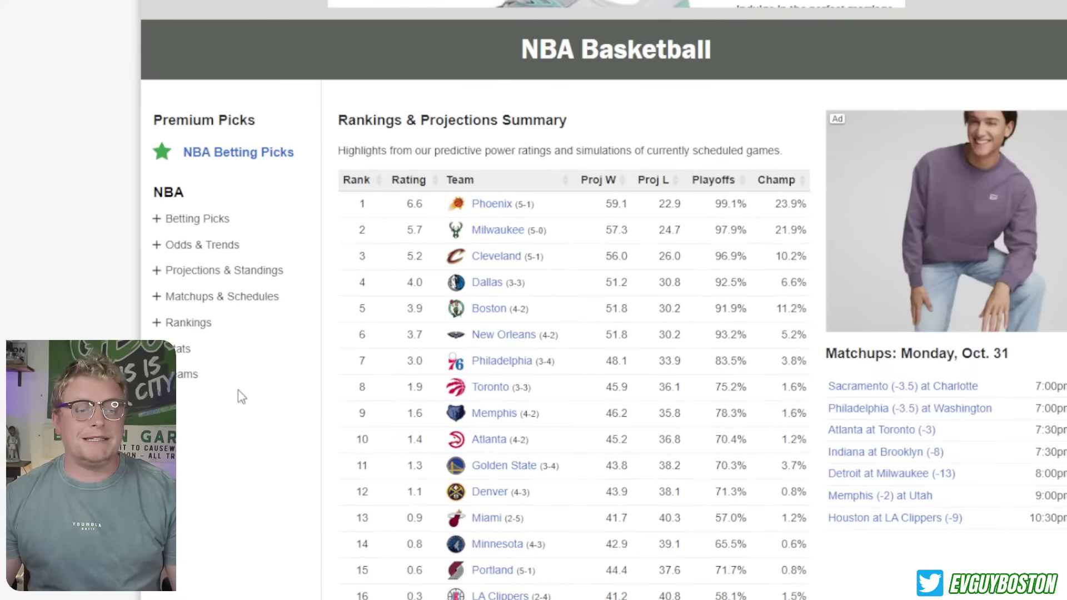
# Open the NBA Team Stats page and dismiss the ad-support notice without allowing ads.
pyautogui.click(184, 348)
pyautogui.click(195, 392)
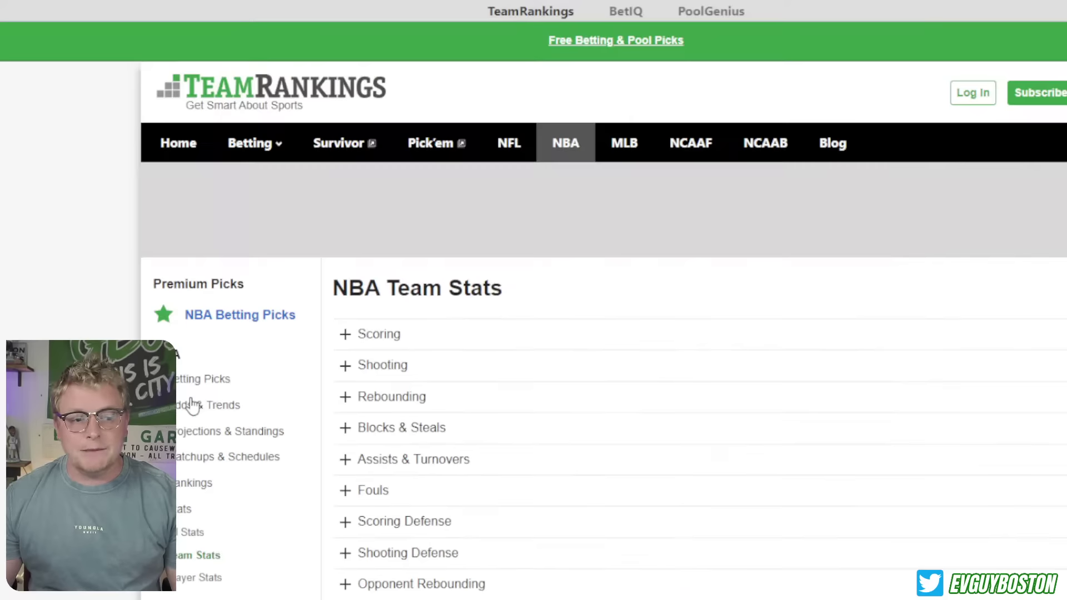
pyautogui.scroll(-4, 341, 365)
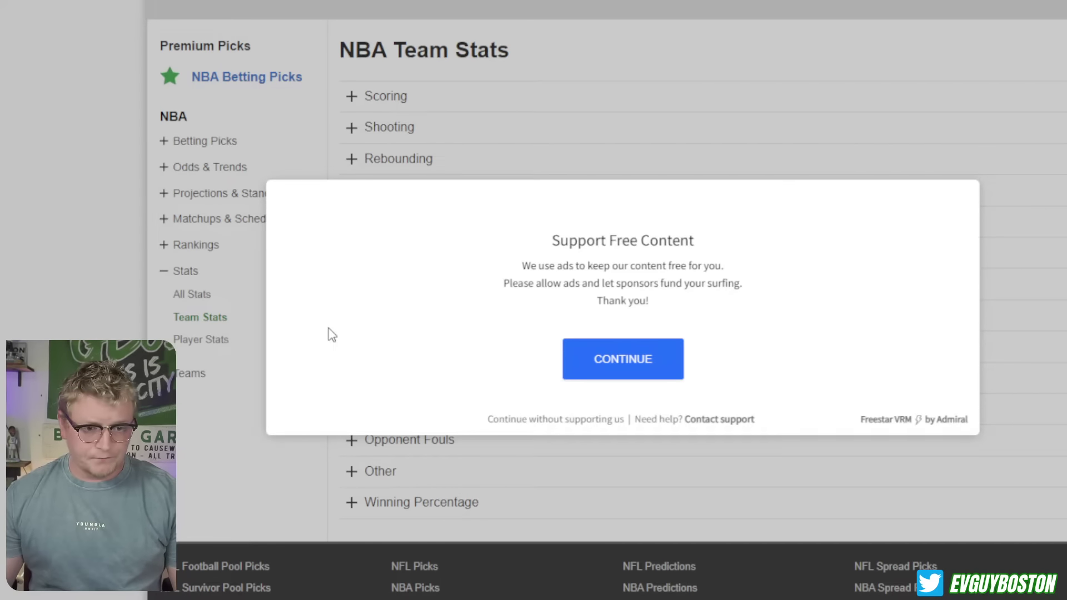
pyautogui.click(591, 421)
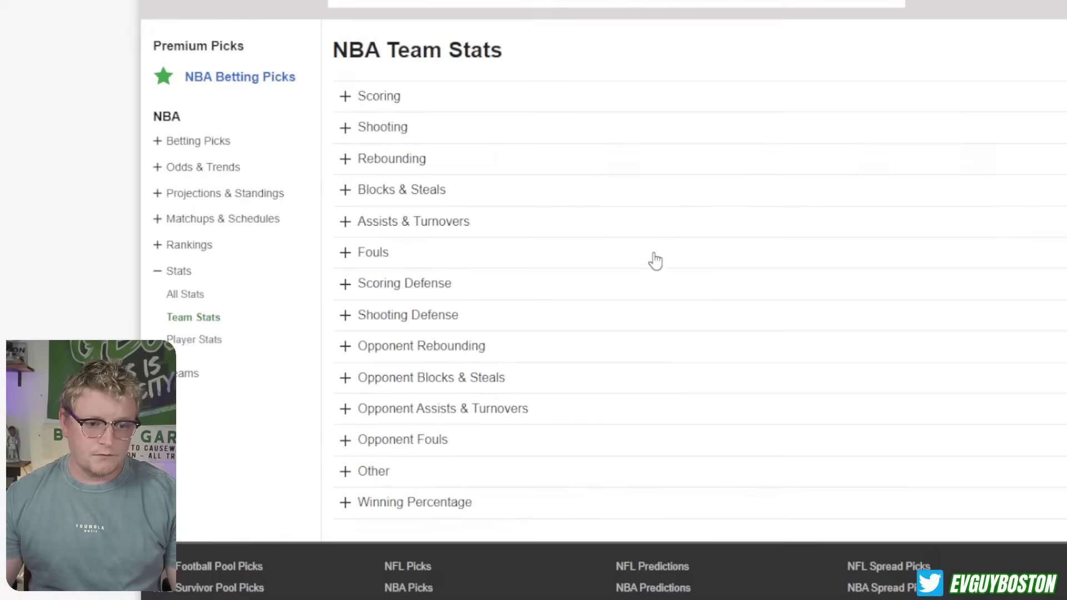
# Open the Points per Game statistic from the Scoring category and decline the free trial offer.
pyautogui.click(393, 100)
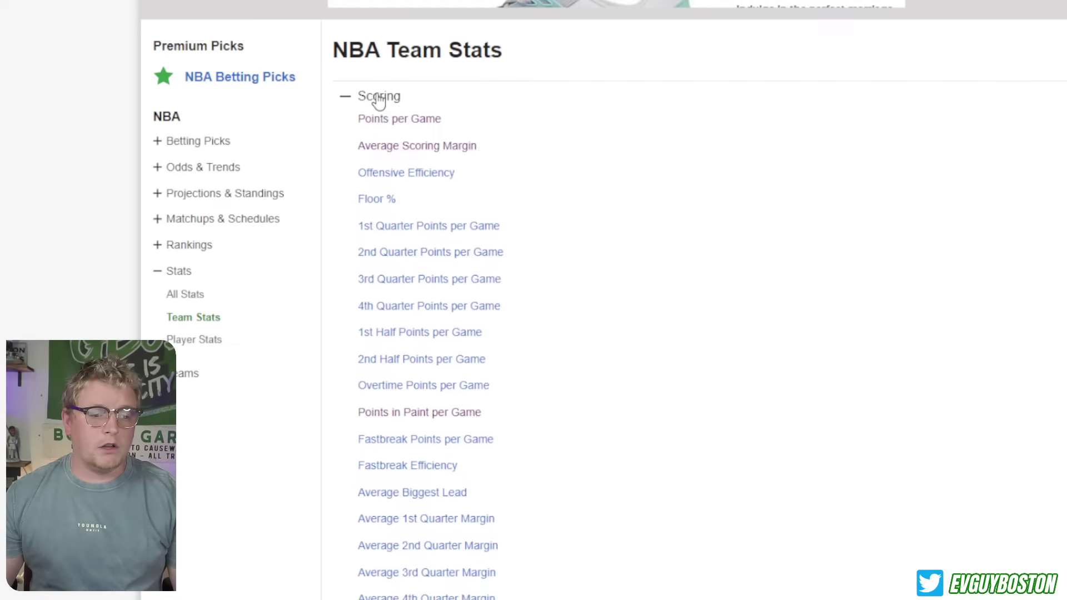
pyautogui.click(396, 119)
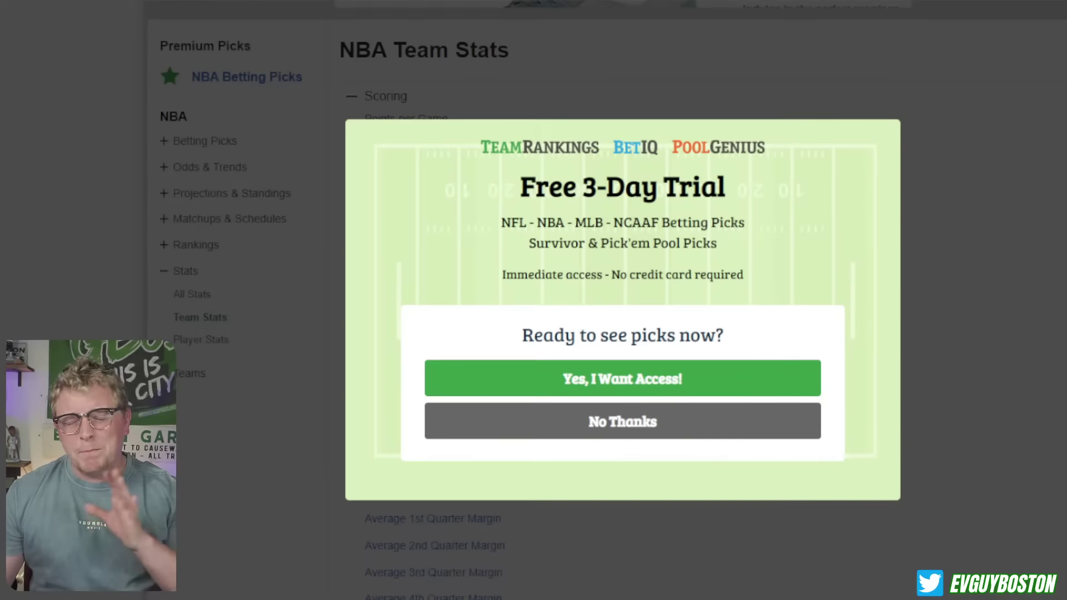
pyautogui.click(667, 431)
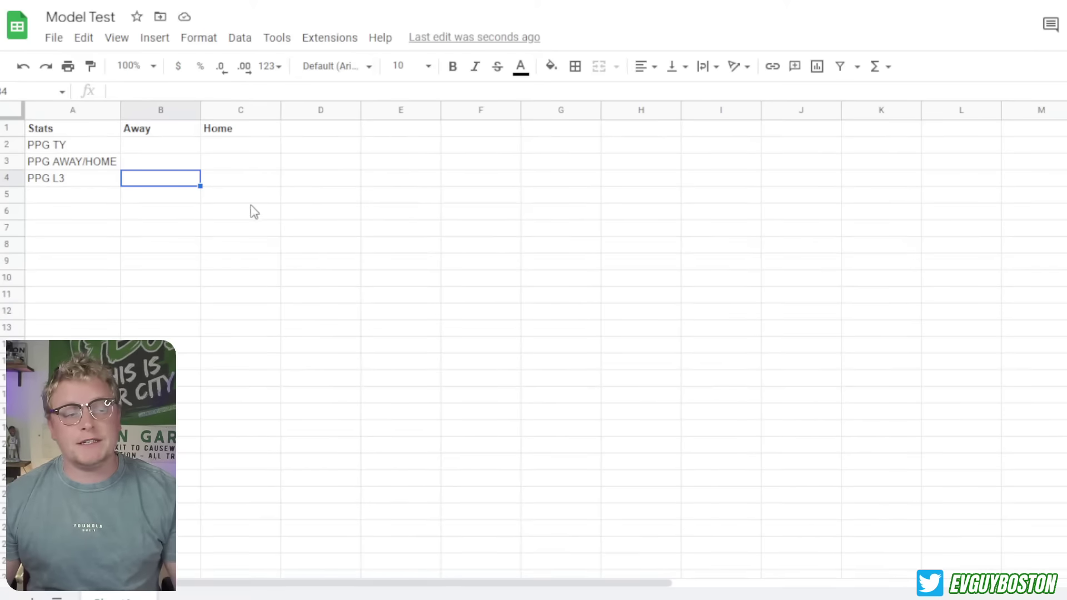
pyautogui.moveTo(250, 211); pyautogui.dragTo(267, 244)
pyautogui.click(210, 210)
pyautogui.click(389, 299)
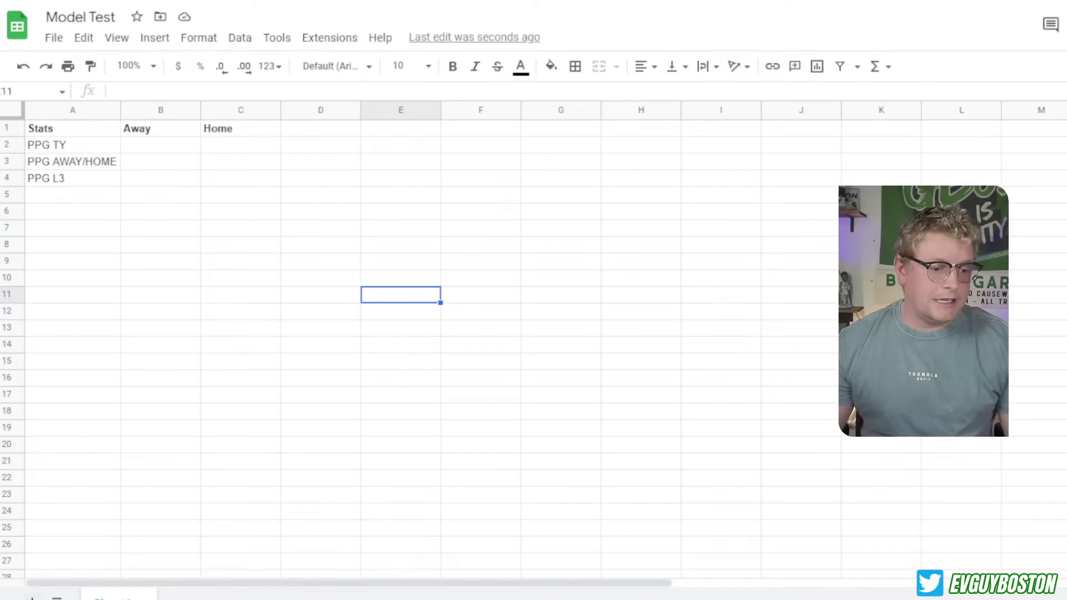
# Add a new sheet to the Model Test spreadsheet and rename it Data.
pyautogui.click(32, 598)
pyautogui.doubleClick(194, 597)
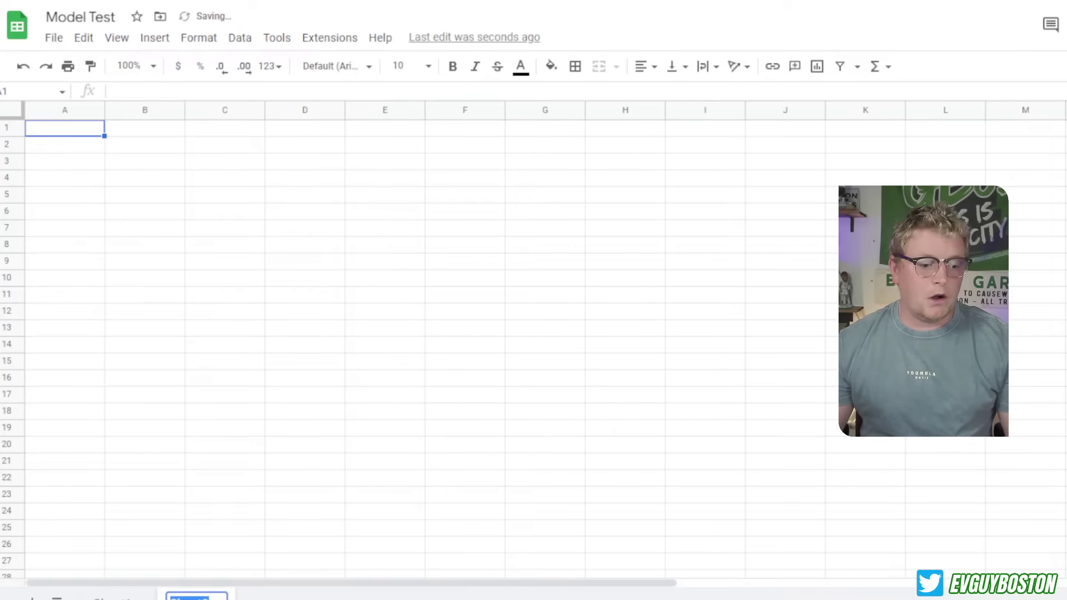
pyautogui.write('Data')
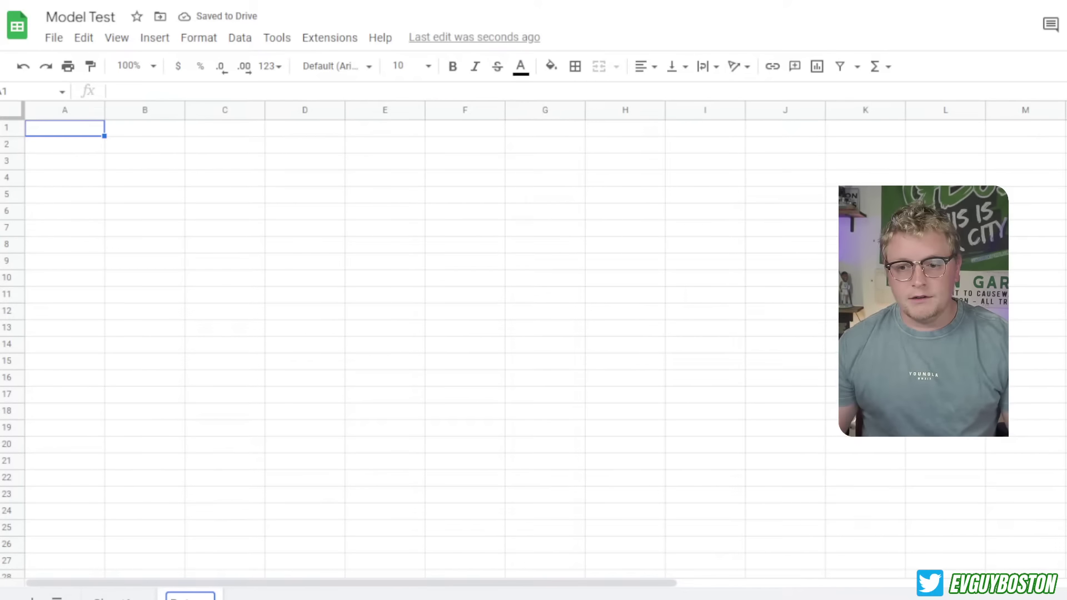
pyautogui.press('Return')
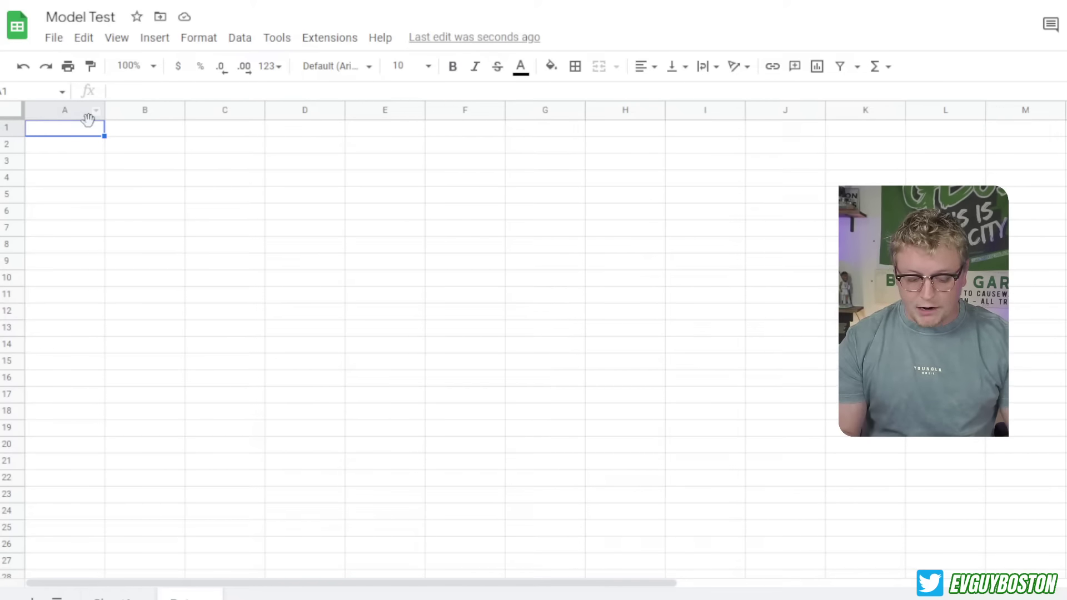
# Enter NBA Team PPG as the heading in A1 of the Data sheet.
pyautogui.write('NBA Team')
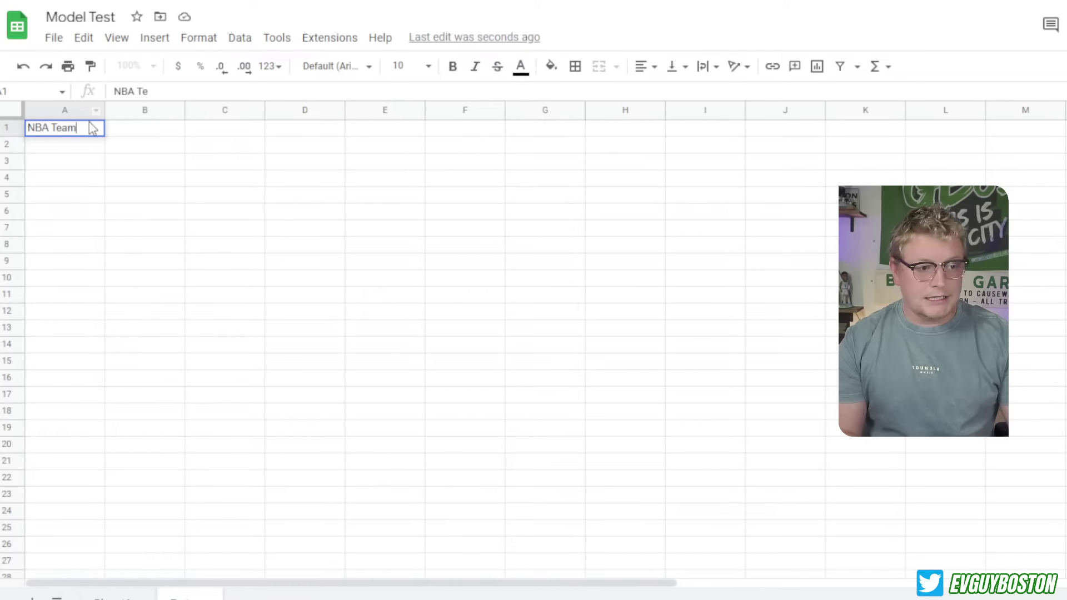
pyautogui.write(' PPF')
pyautogui.press('BackSpace')
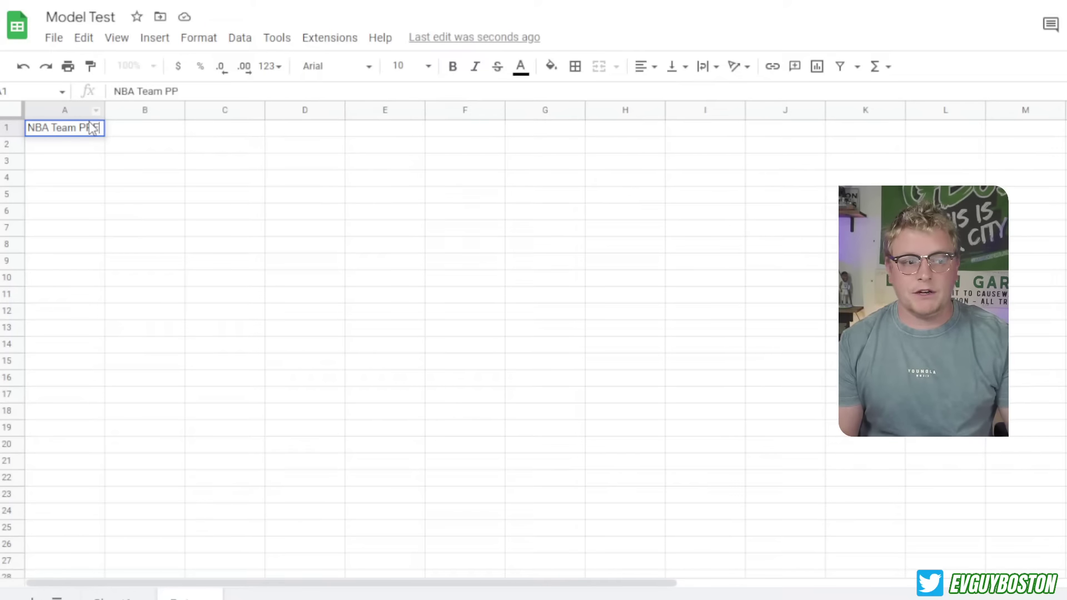
pyautogui.write('G')
pyautogui.press('Tab')
pyautogui.click(92, 128)
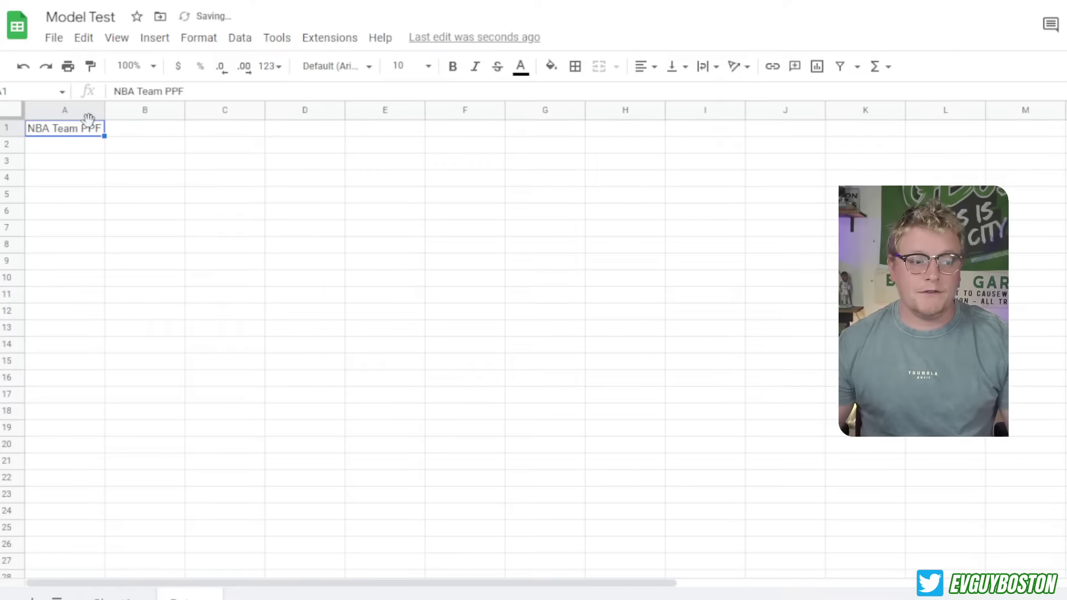
pyautogui.click(206, 89)
pyautogui.press('BackSpace')
pyautogui.write('G')
pyautogui.press('Tab')
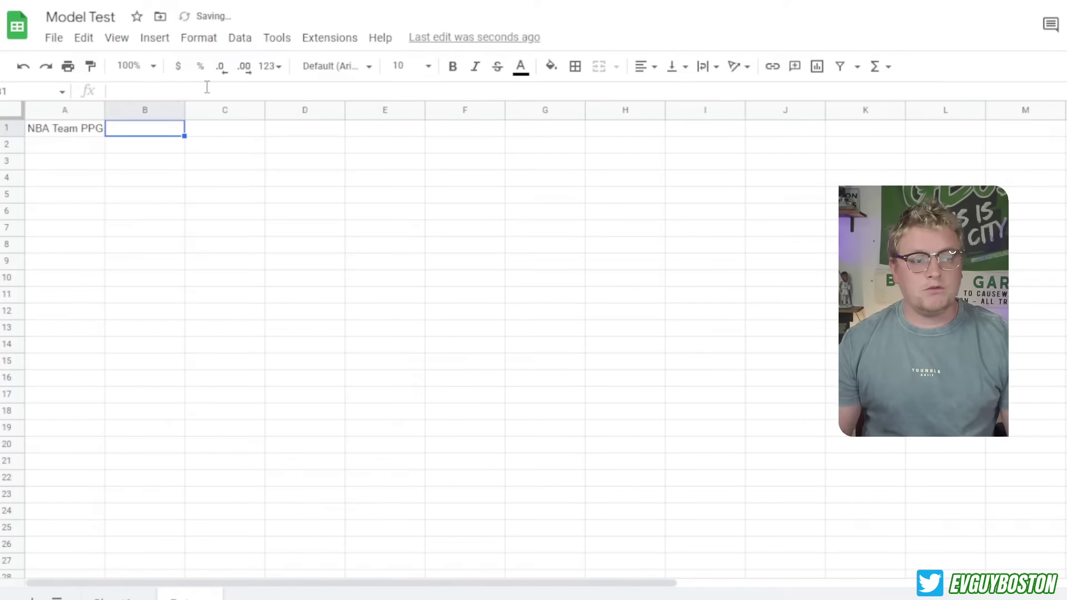
# Start an IMPORTHTML formula in A2, directly below the NBA Team PPG heading.
pyautogui.press('Down')
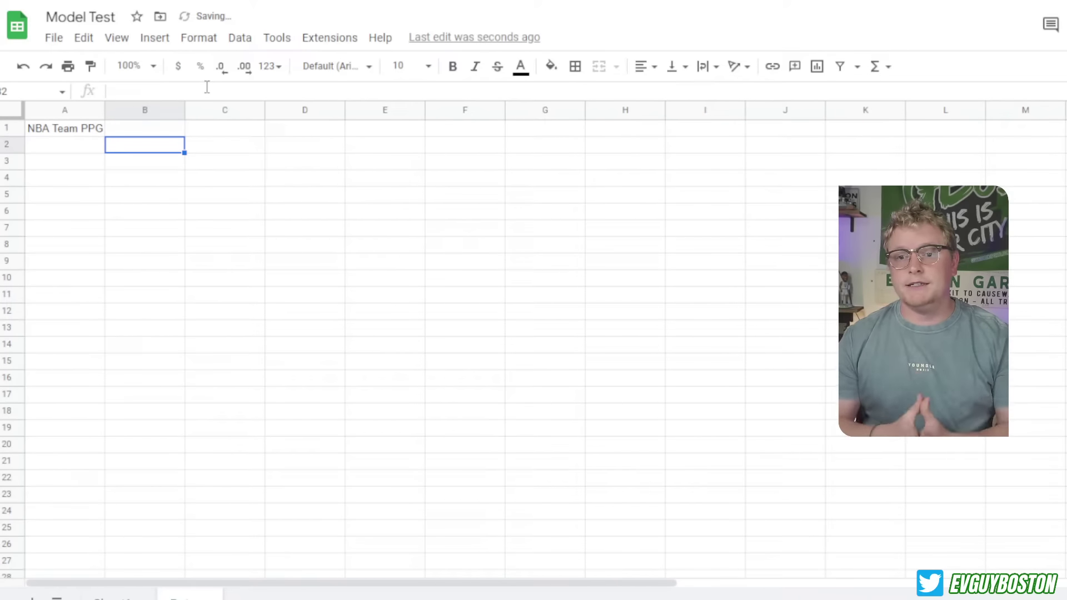
pyautogui.press('Left')
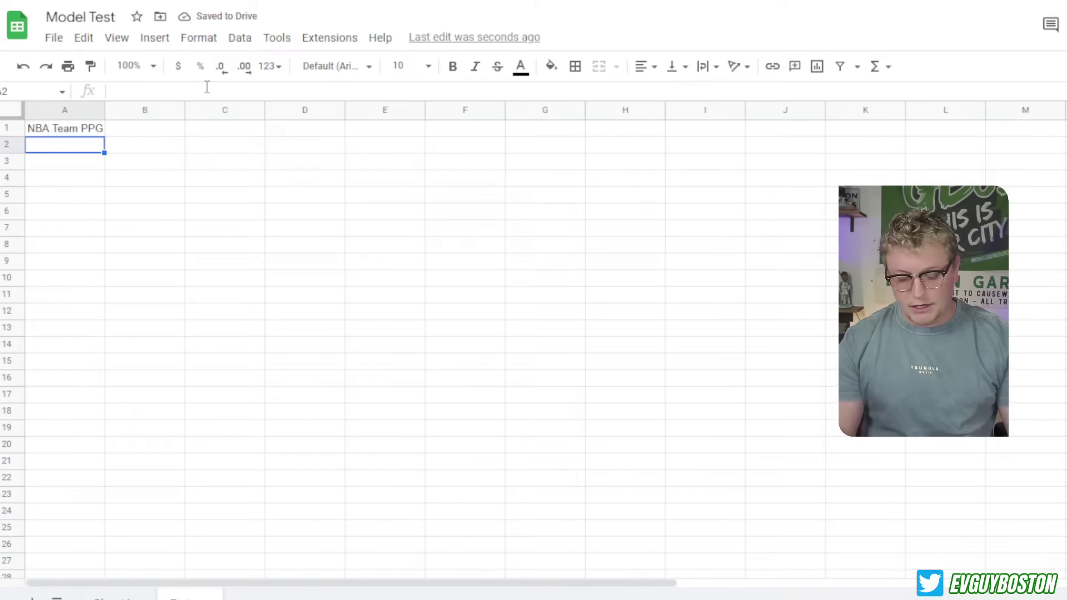
pyautogui.write('=import')
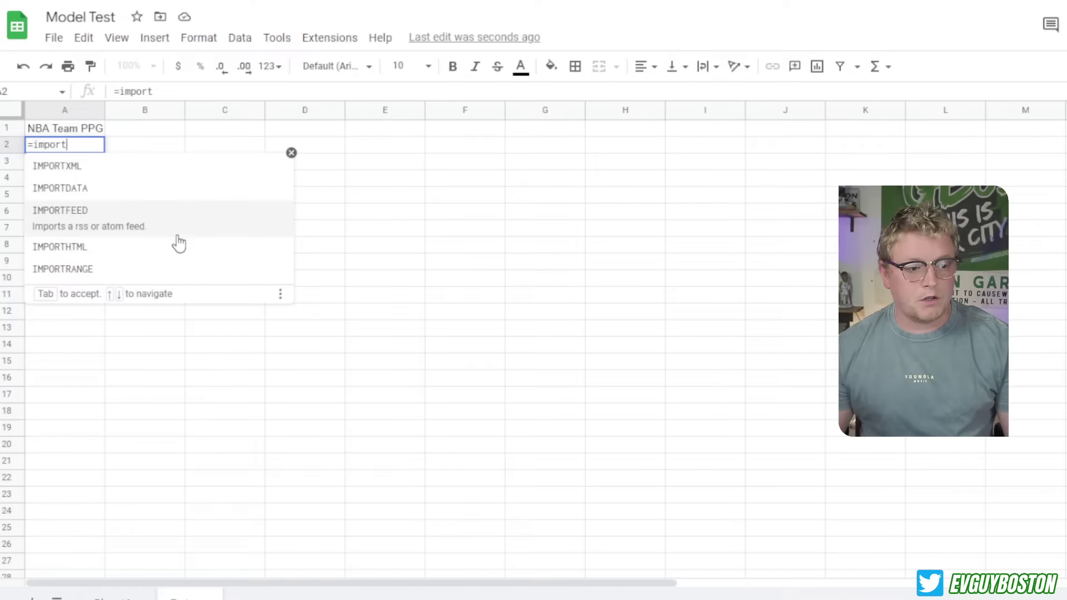
pyautogui.click(174, 250)
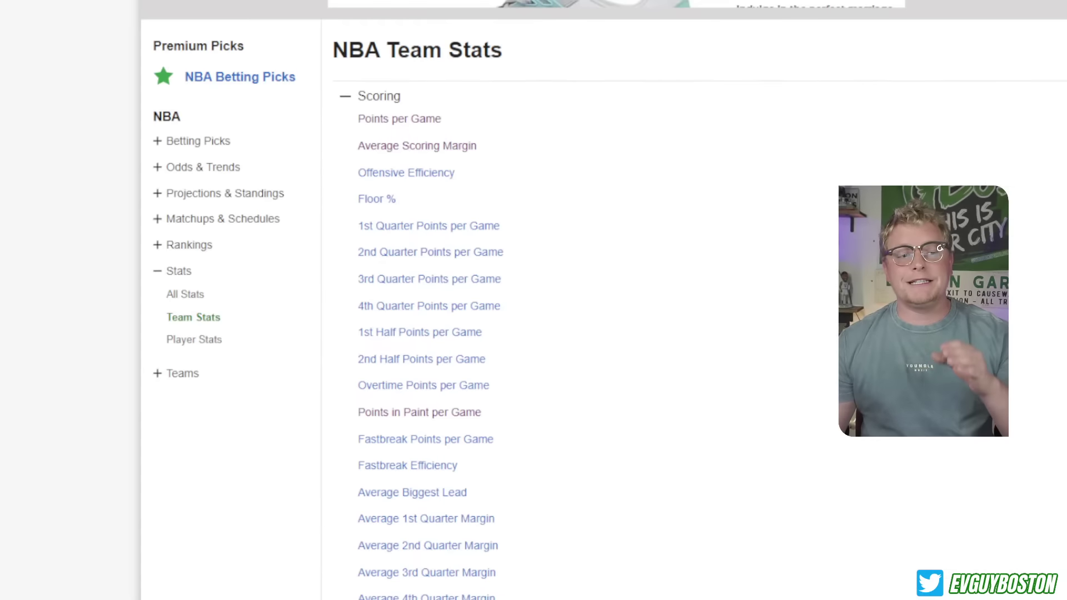
# Open the Points per Game statistic on the TeamRankings website and copy the page's URL.
pyautogui.click(412, 124)
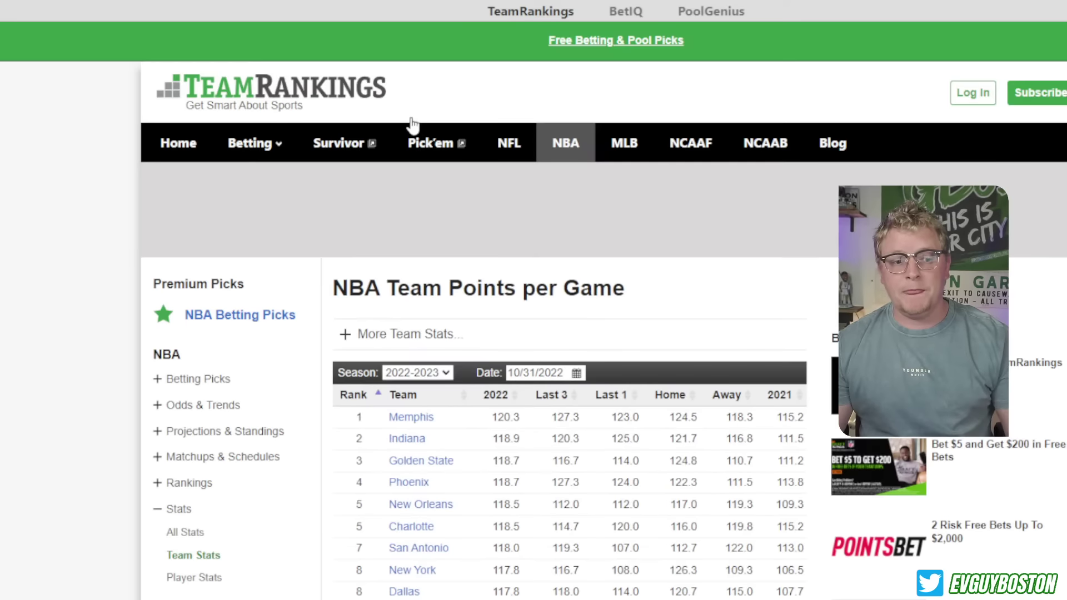
pyautogui.moveTo(458, 136)
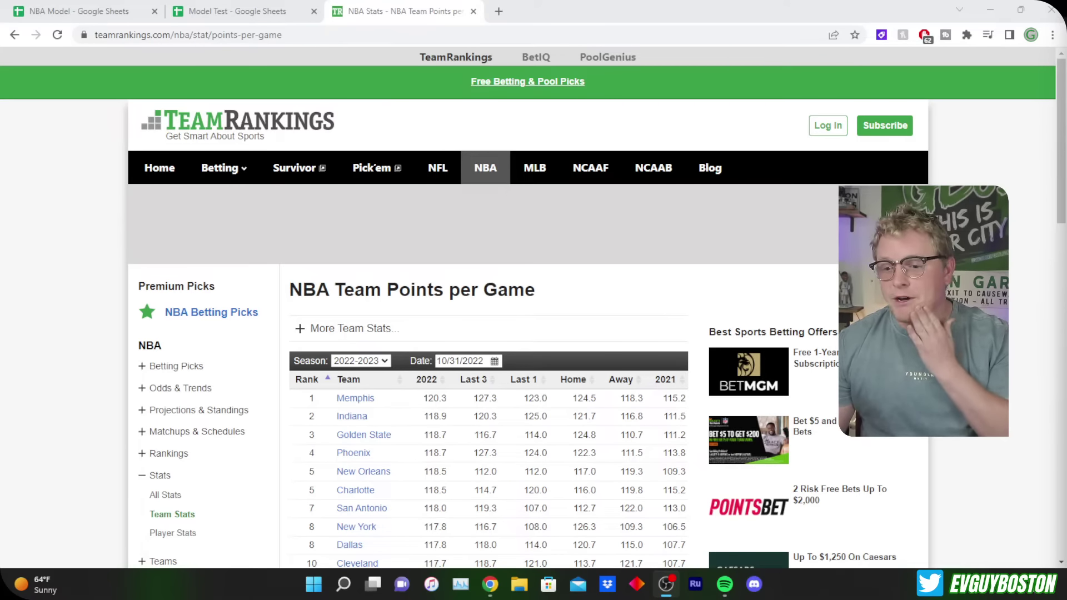
pyautogui.click(432, 34)
pyautogui.hotkey('ctrl', 'c')
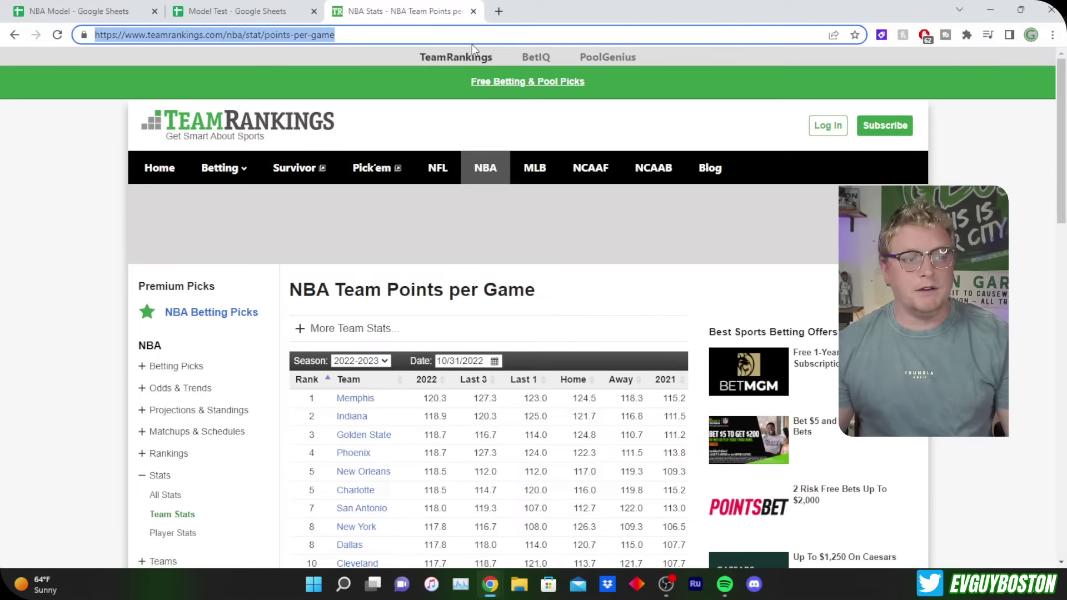
# Return to Model Test and complete the A2 IMPORTHTML formula with the copied points-per-game URL, "table" and index 0.
pyautogui.click(275, 15)
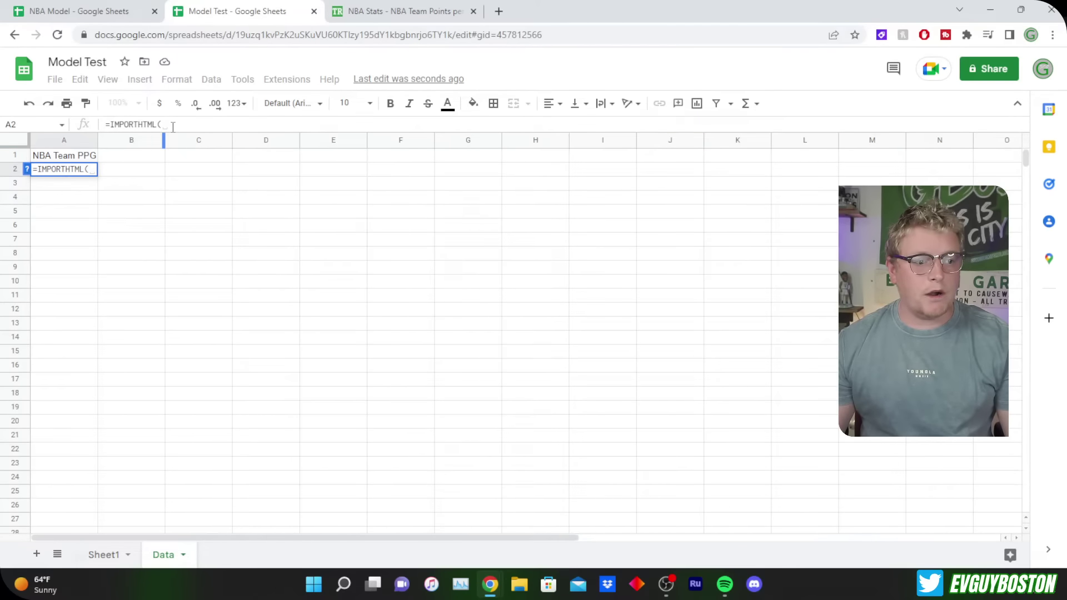
pyautogui.click(173, 127)
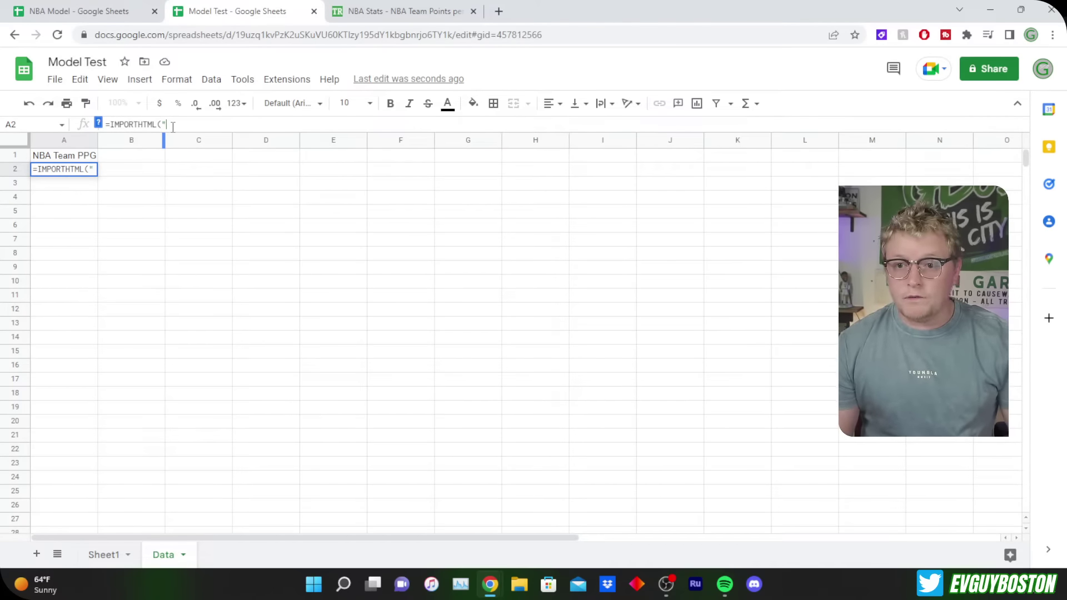
pyautogui.write('"')
pyautogui.hotkey('ctrl', 'v')
pyautogui.write('"')
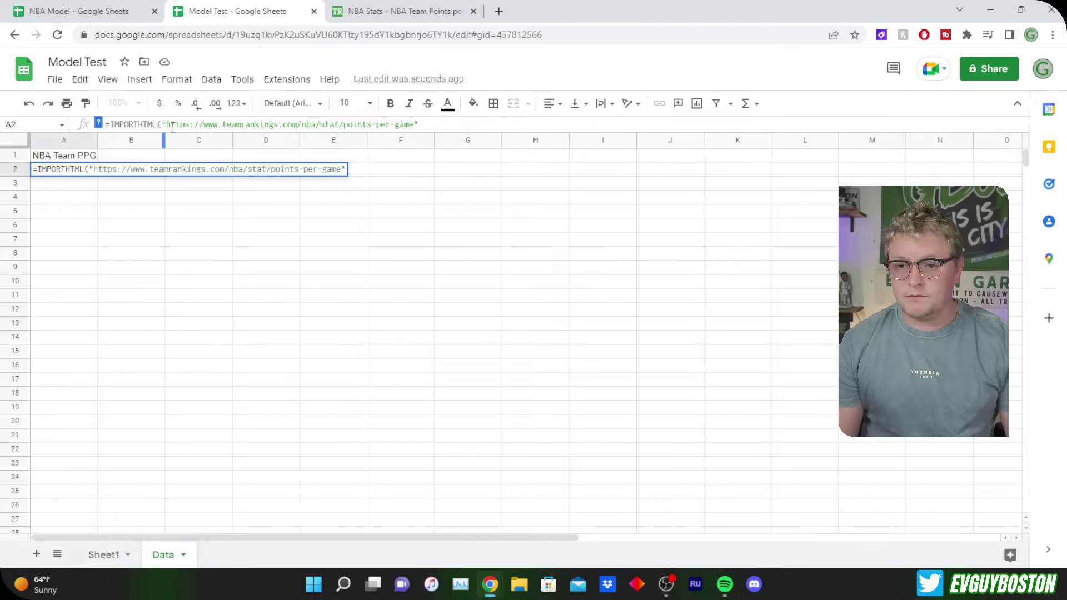
pyautogui.write(',')
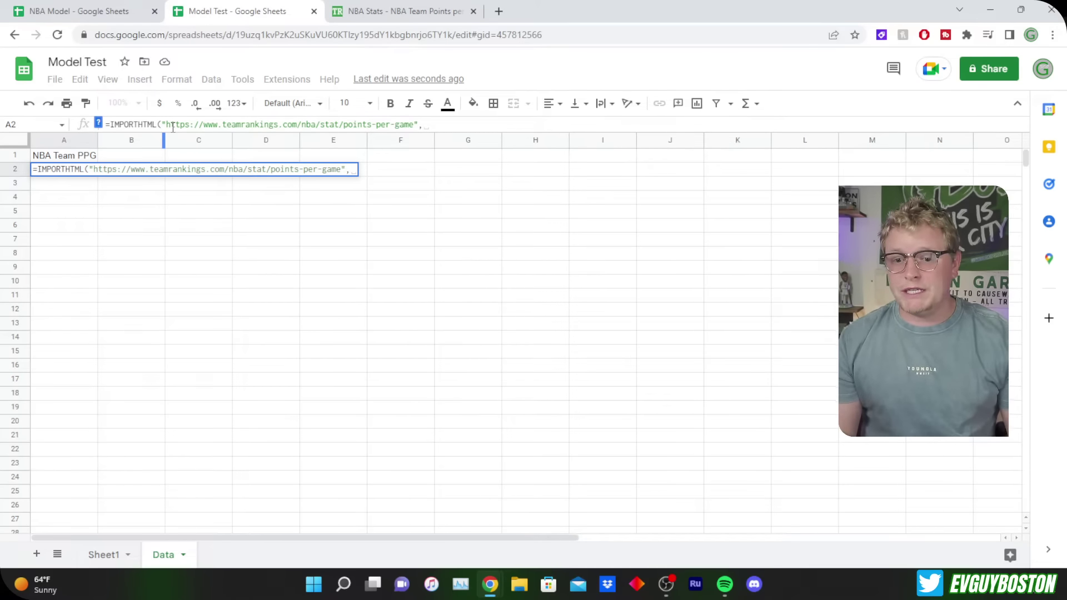
pyautogui.write('"table')
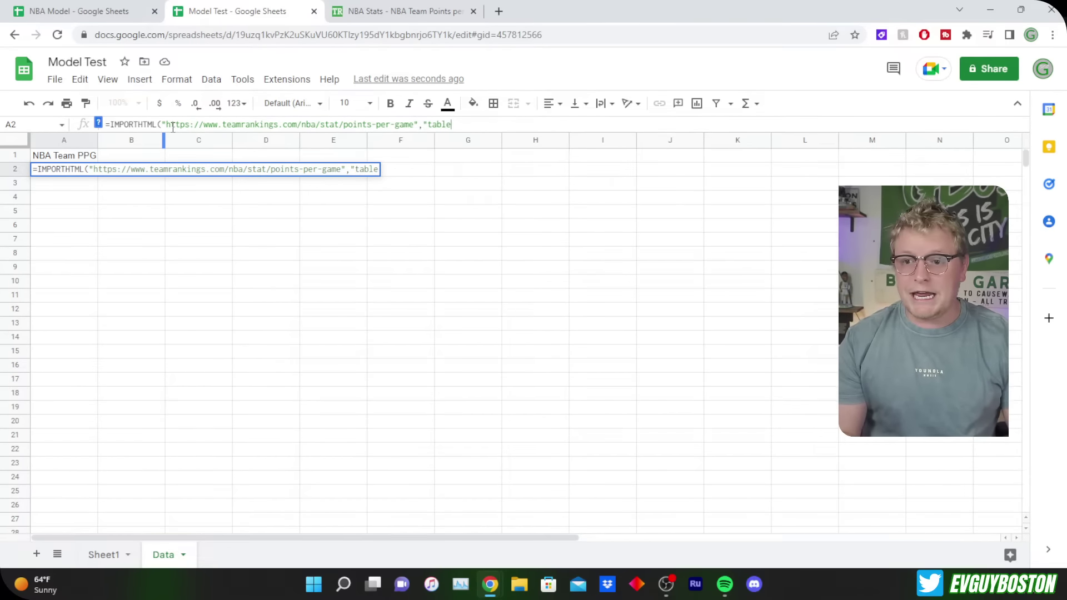
pyautogui.write('"')
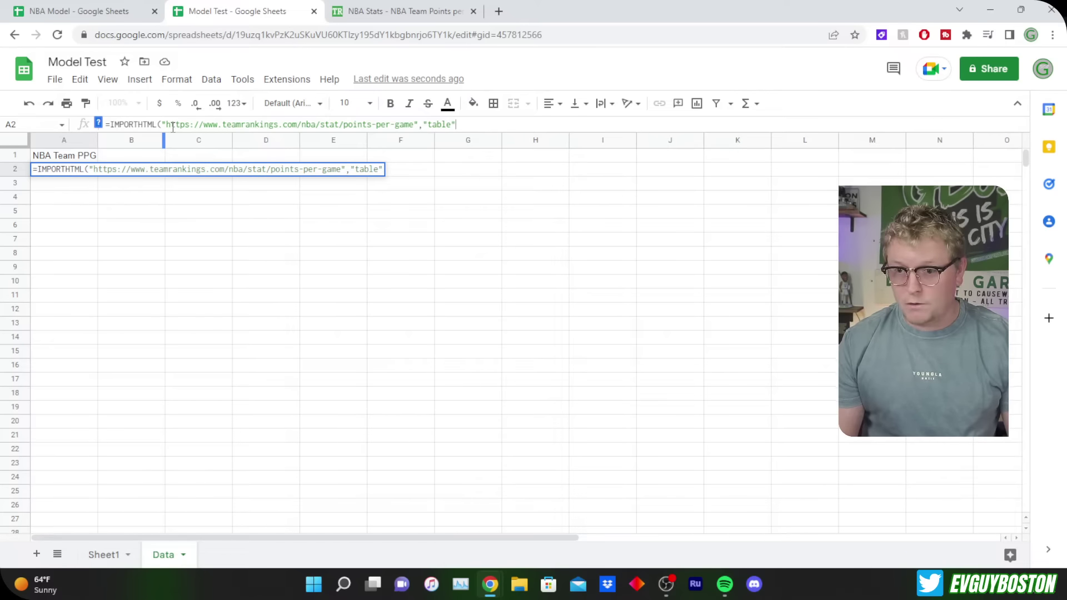
pyautogui.write(',0)')
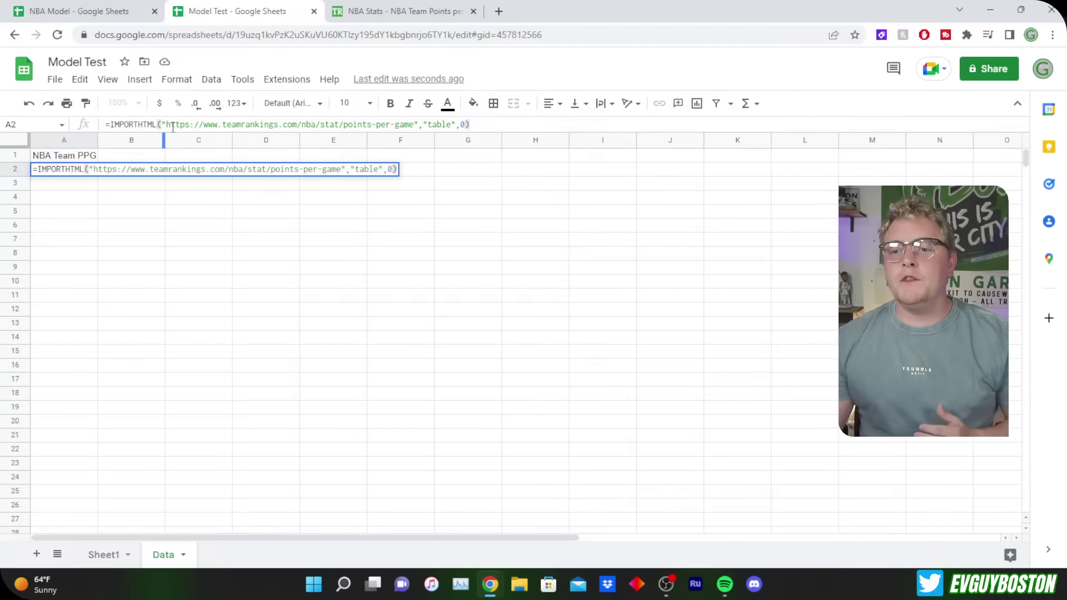
# Switch to TeamRankings and examine the layout of the NBA Team Points per Game table.
pyautogui.click(400, 11)
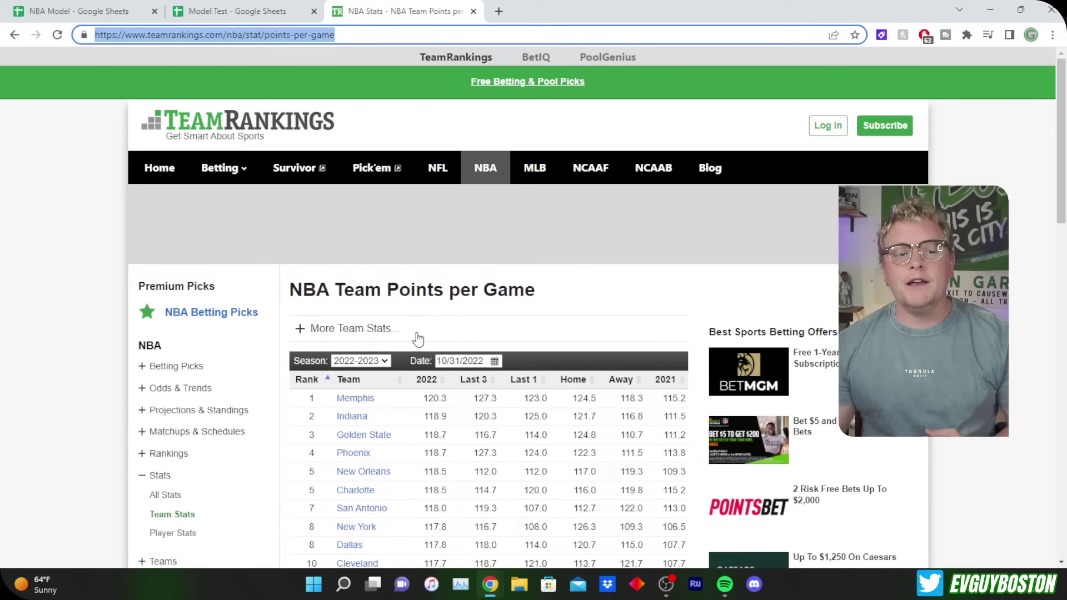
pyautogui.scroll(-5, 349, 252)
pyautogui.scroll(1, 349, 255)
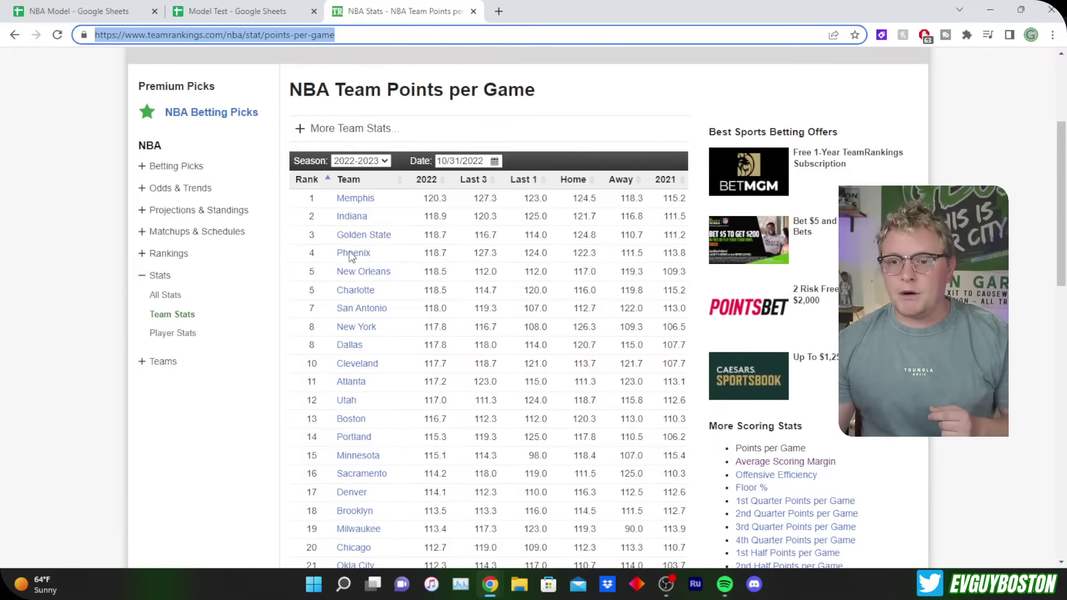
pyautogui.scroll(1, 349, 253)
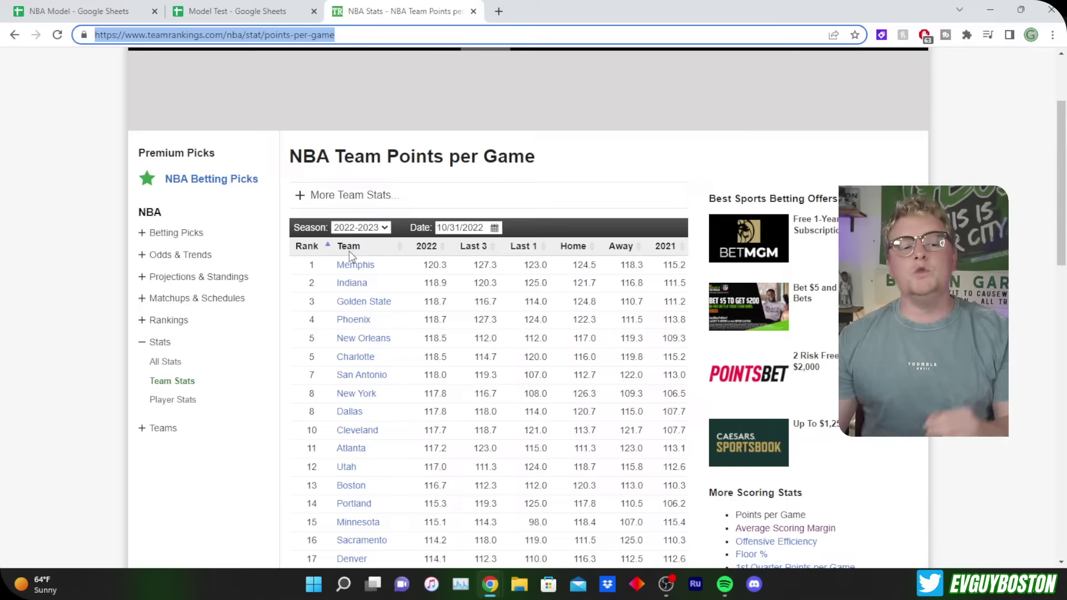
pyautogui.scroll(-4, 319, 374)
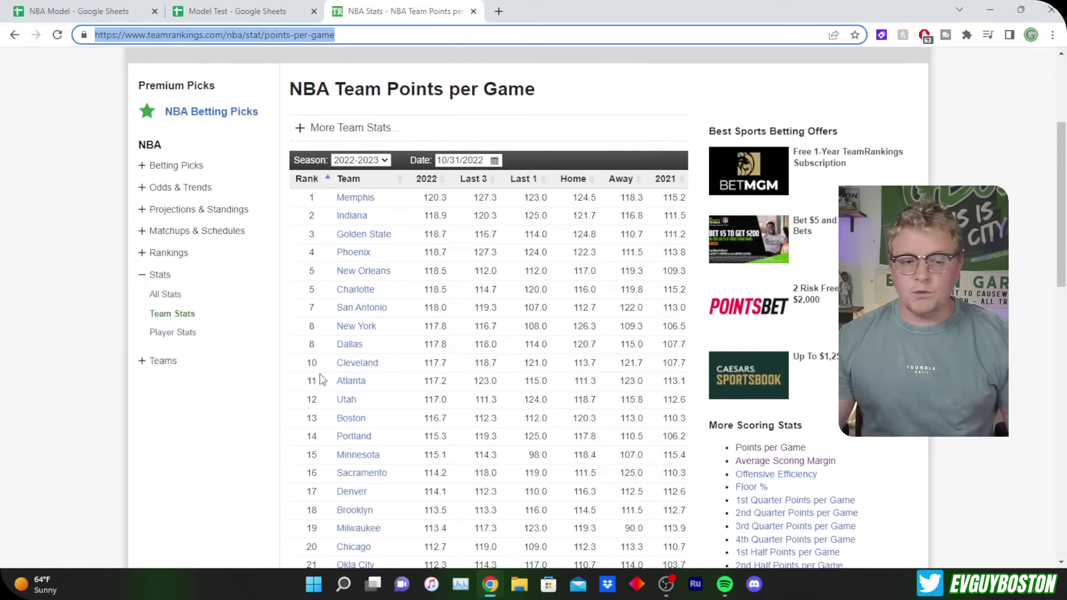
pyautogui.scroll(5, 339, 96)
# Return to Model Test, commit the import formula in A2 and compare the imported table with the TeamRankings page.
pyautogui.click(228, 11)
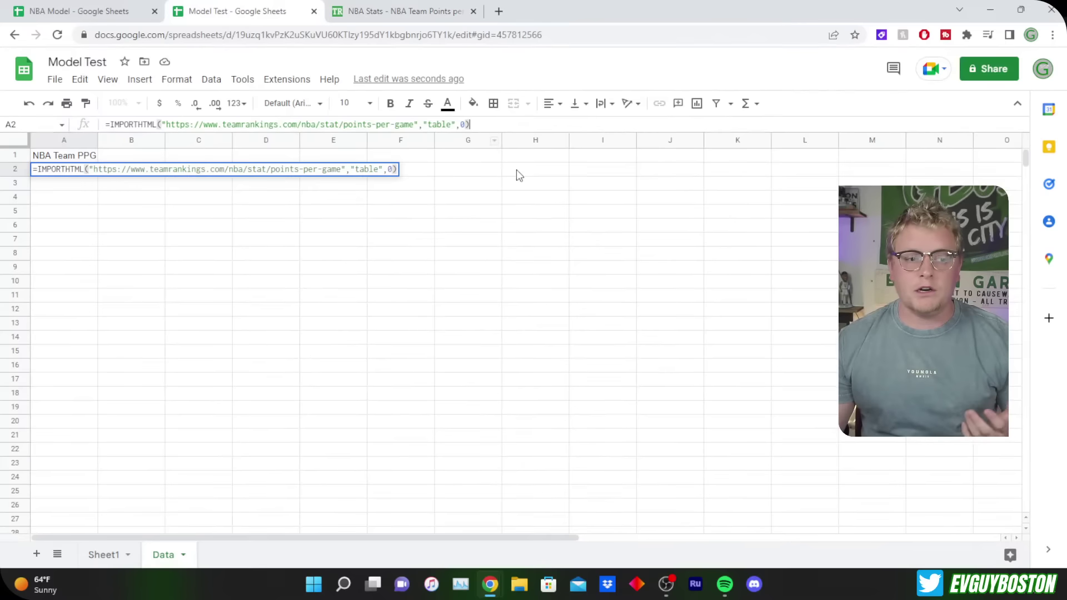
pyautogui.press('Return')
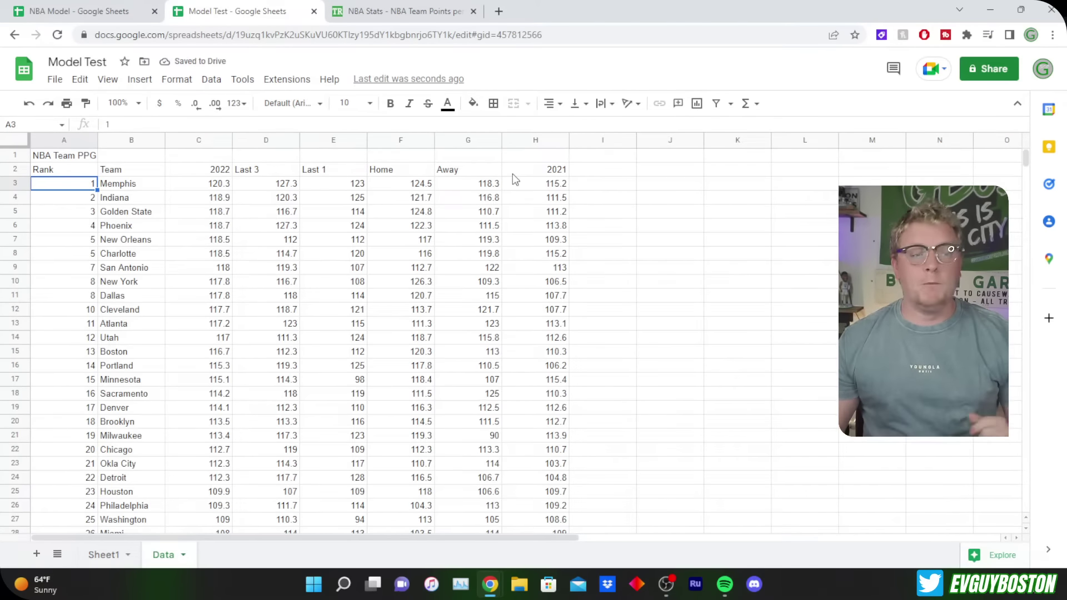
pyautogui.click(341, 13)
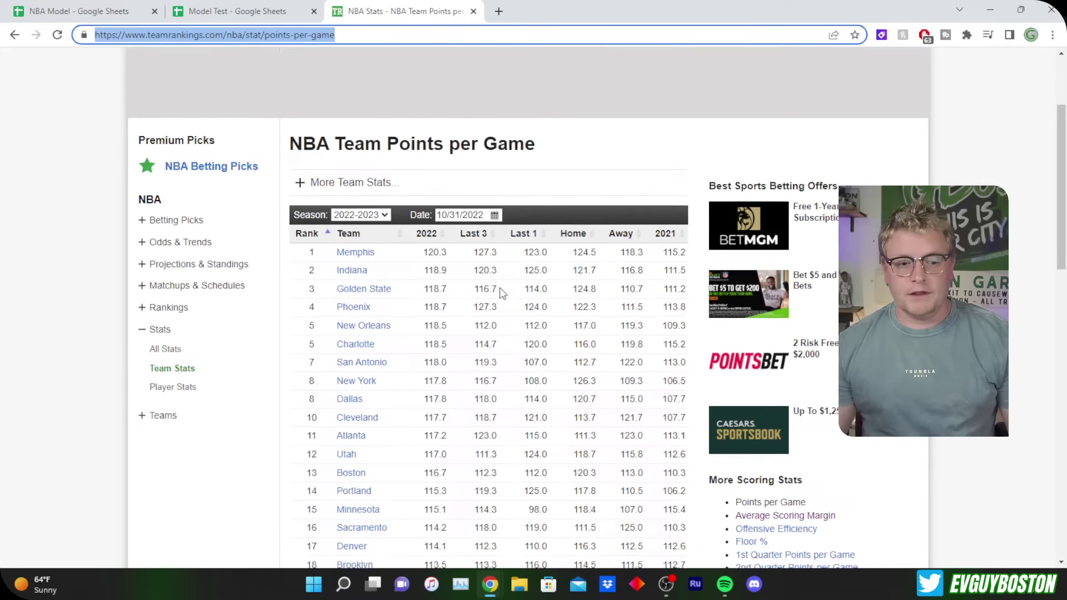
pyautogui.click(234, 12)
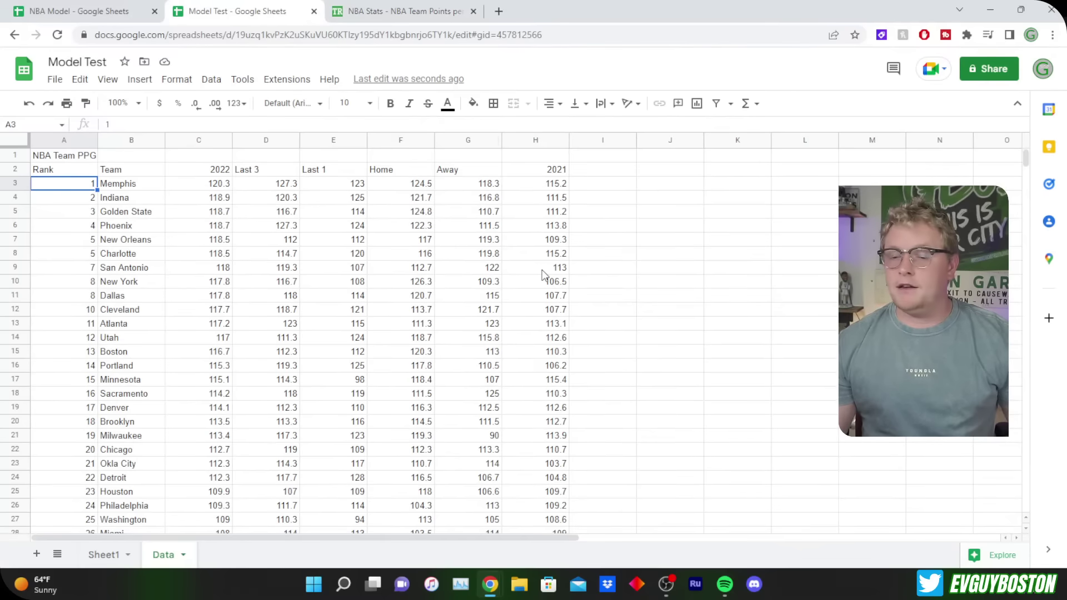
pyautogui.scroll(-1, 543, 274)
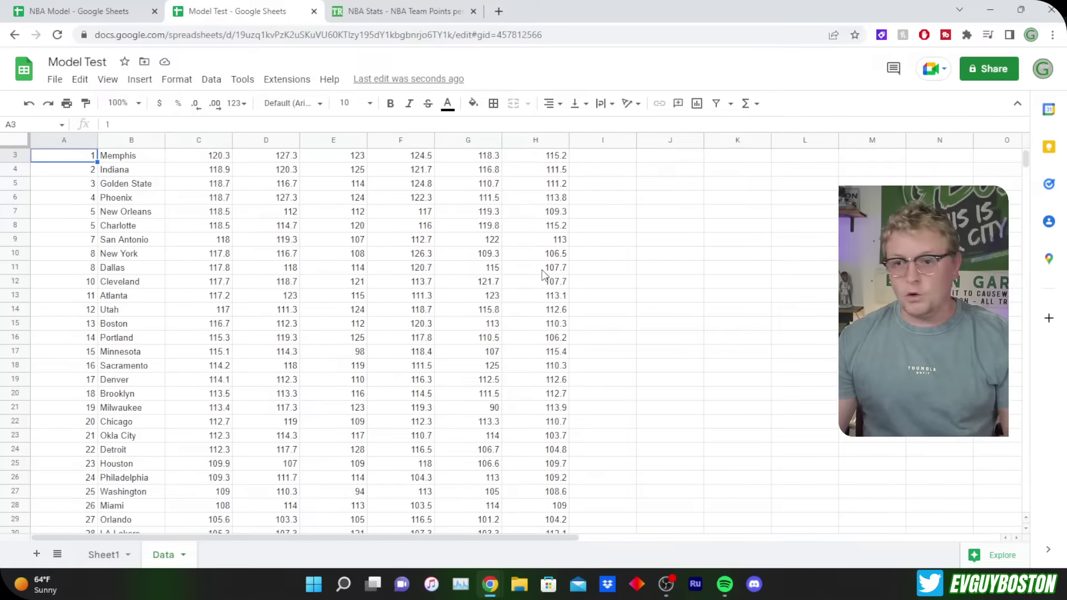
pyautogui.scroll(1, 542, 274)
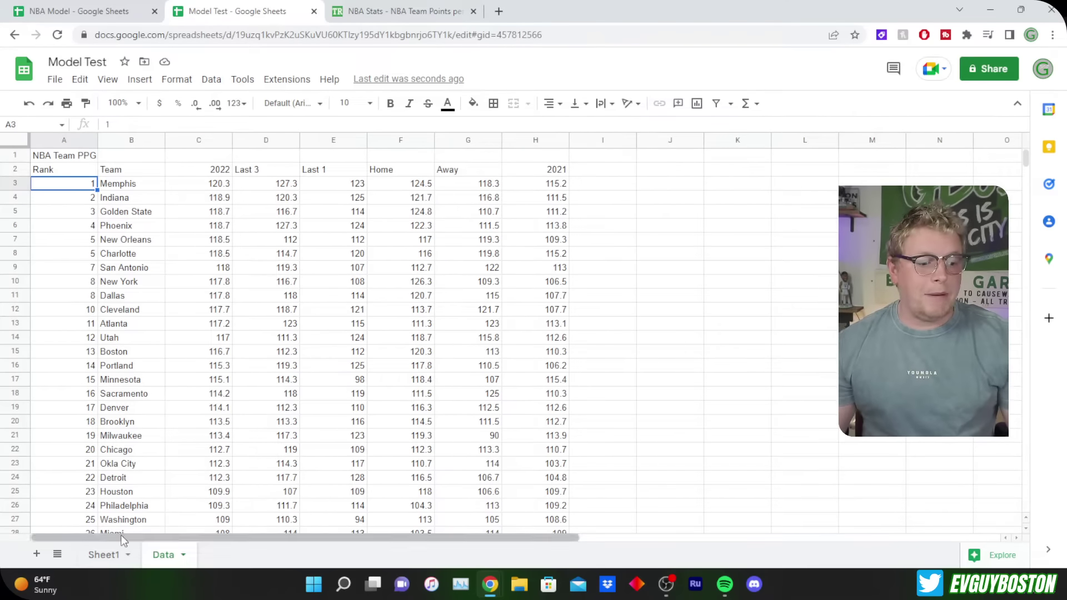
# Review the empty Away cell for PPG TY on Sheet1 and the Memphis entry in the Data sheet's Team column.
pyautogui.click(105, 557)
pyautogui.click(140, 241)
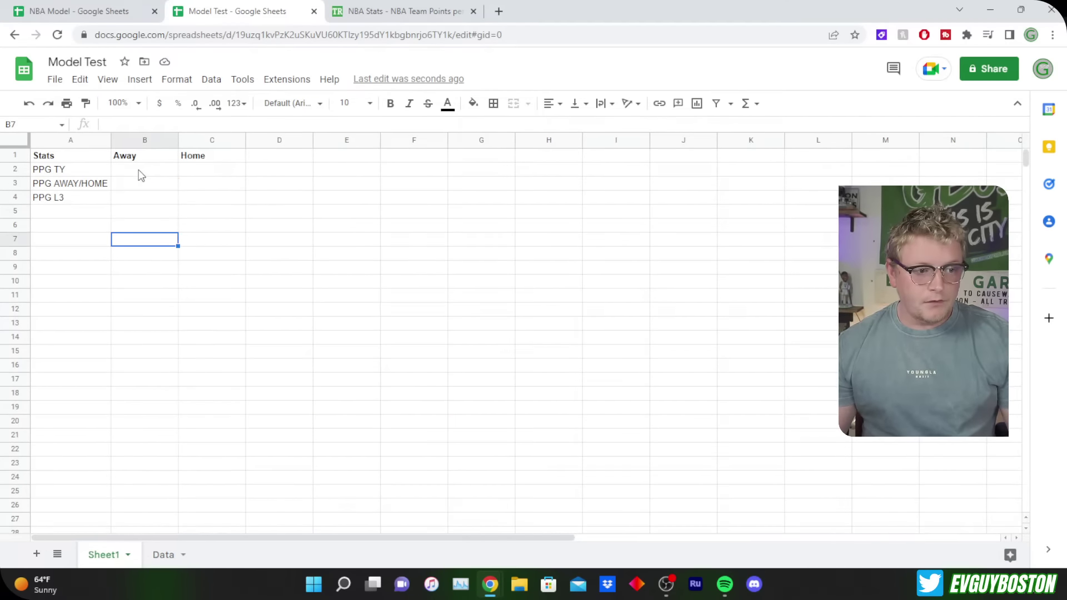
pyautogui.click(140, 172)
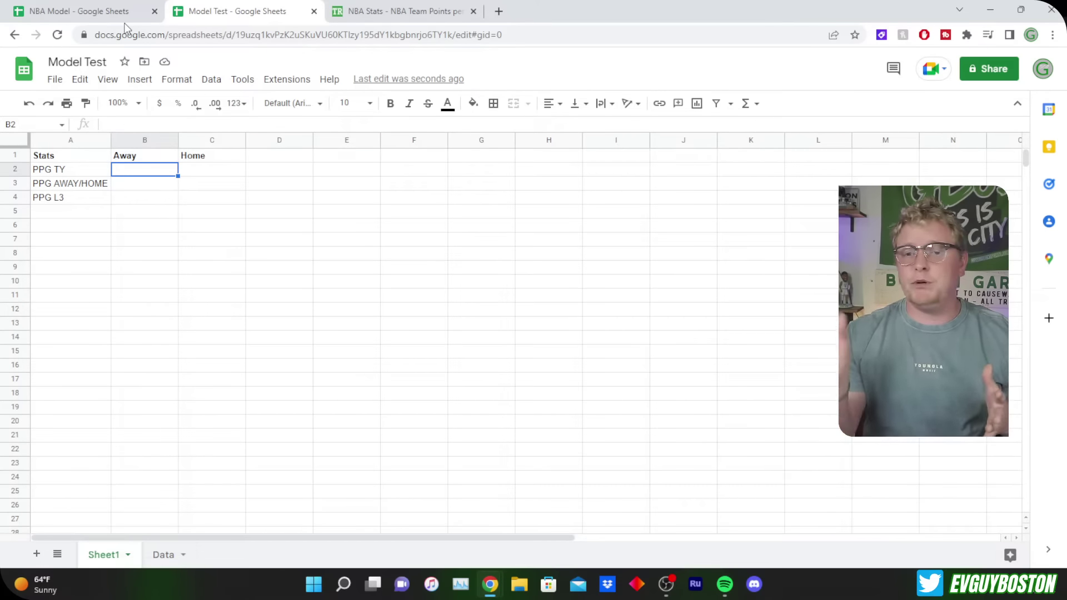
pyautogui.click(163, 555)
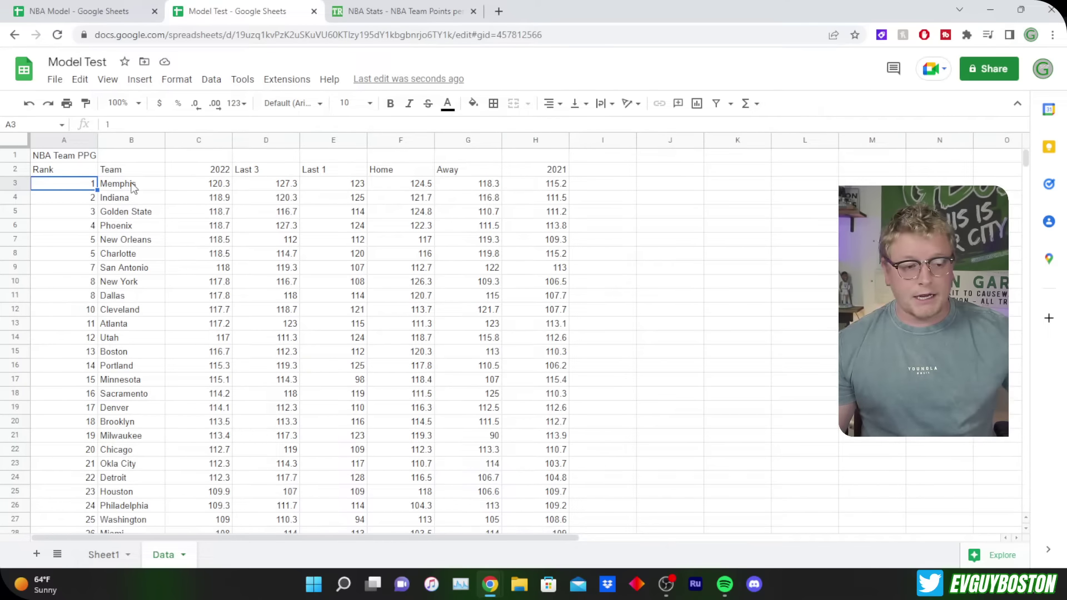
pyautogui.click(132, 187)
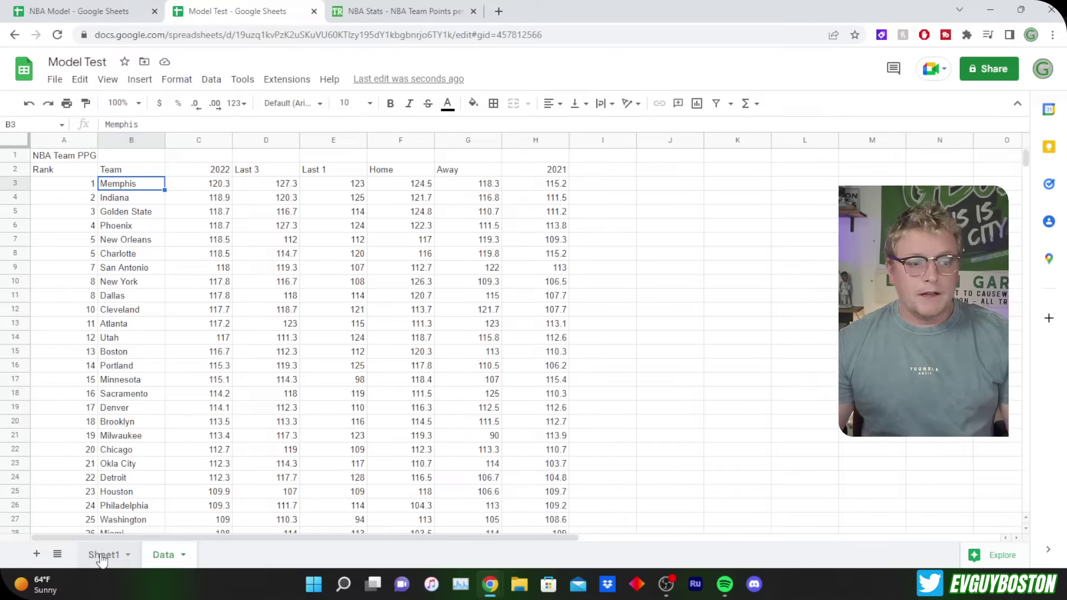
# Open VSiN's NBA Lines & Scores page in a new browser tab.
pyautogui.click(505, 16)
pyautogui.write('vs')
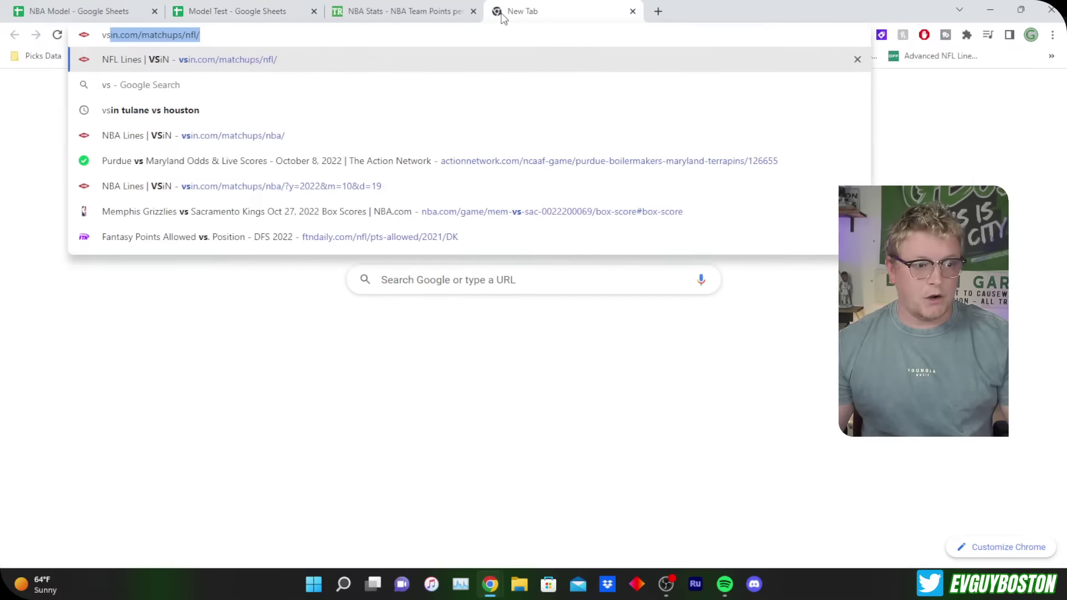
pyautogui.press('Return')
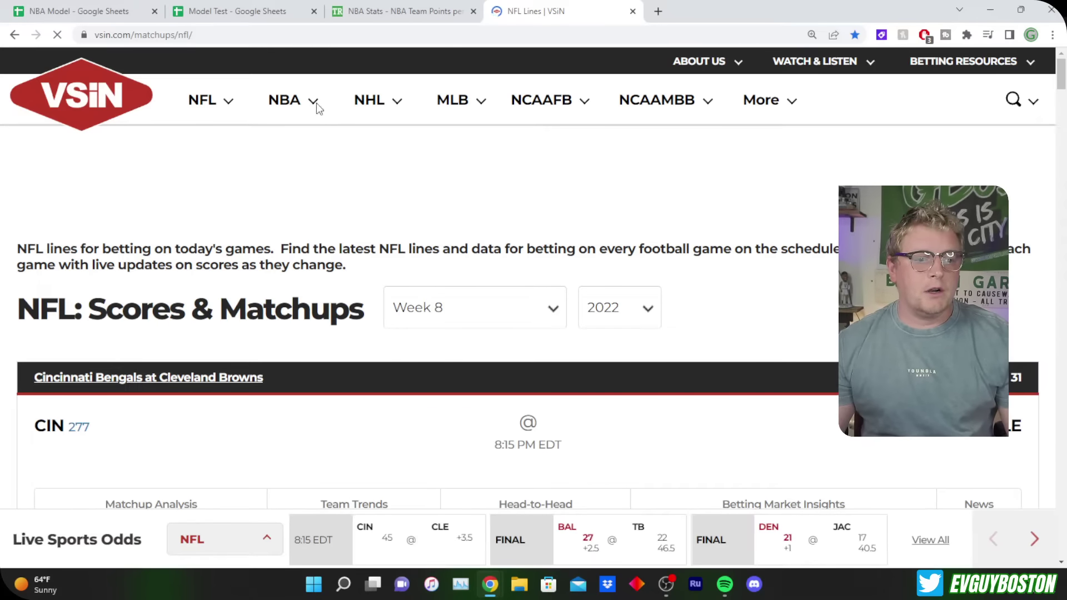
pyautogui.moveTo(316, 104)
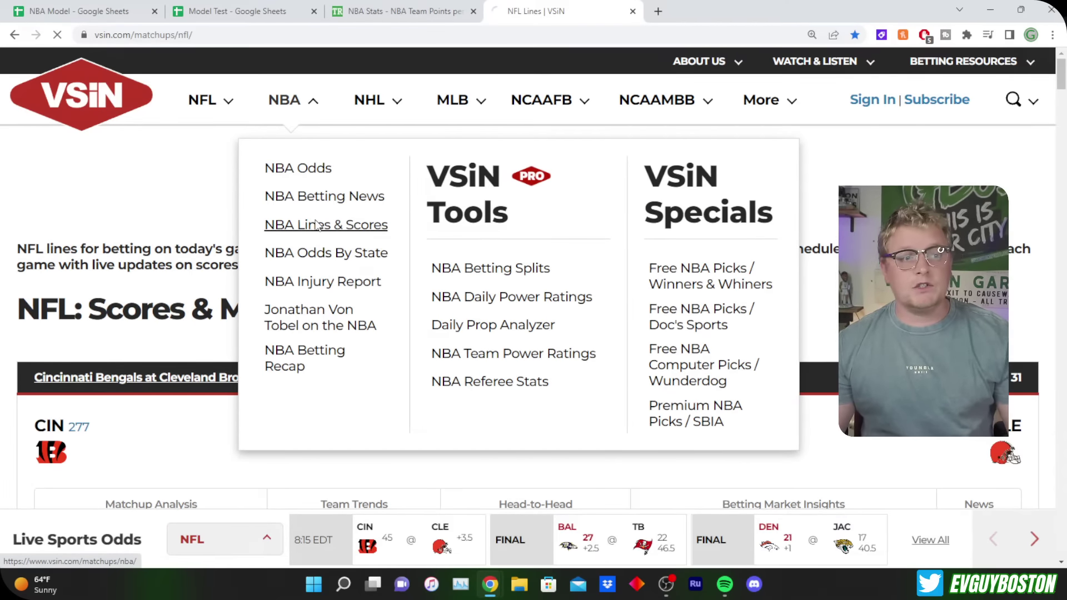
pyautogui.click(315, 224)
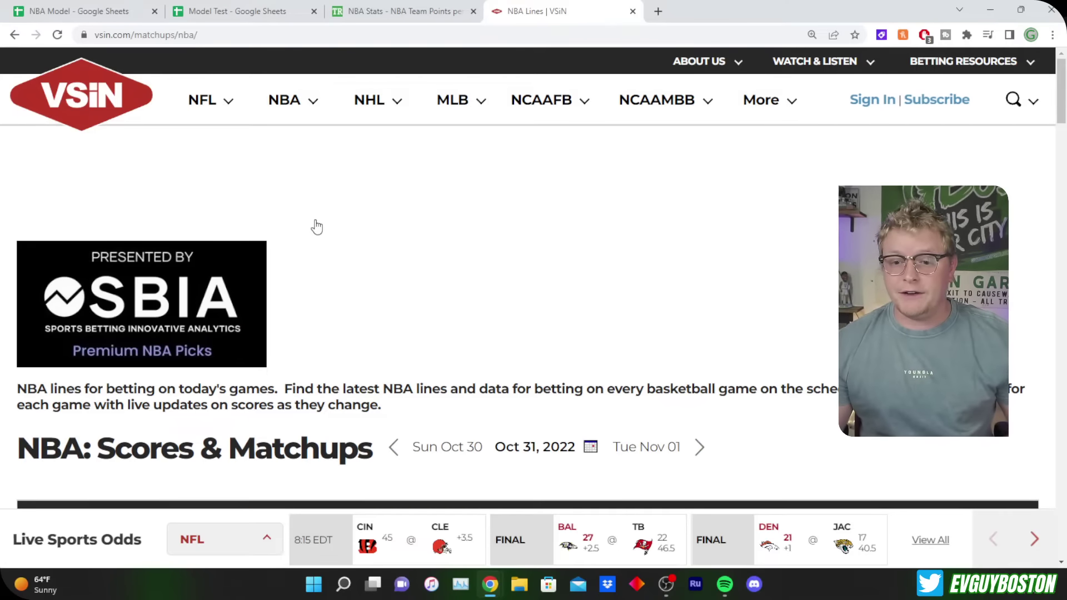
# Examine the lines for the Oct 31, 2022 NBA matchups, down to Atlanta Hawks at Toronto Raptors.
pyautogui.scroll(-5, 317, 226)
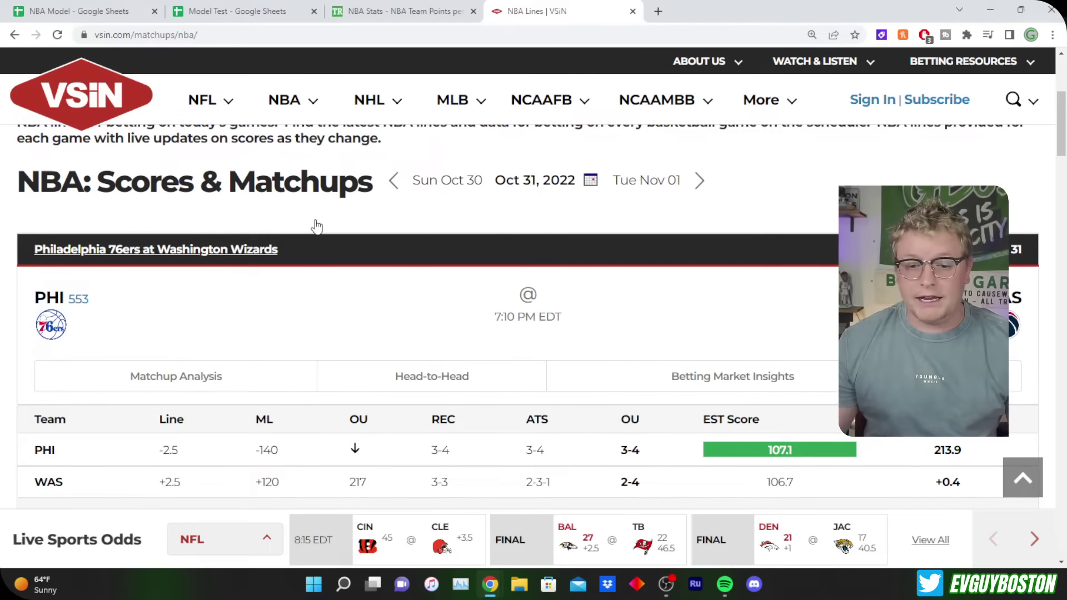
pyautogui.scroll(-1, 316, 227)
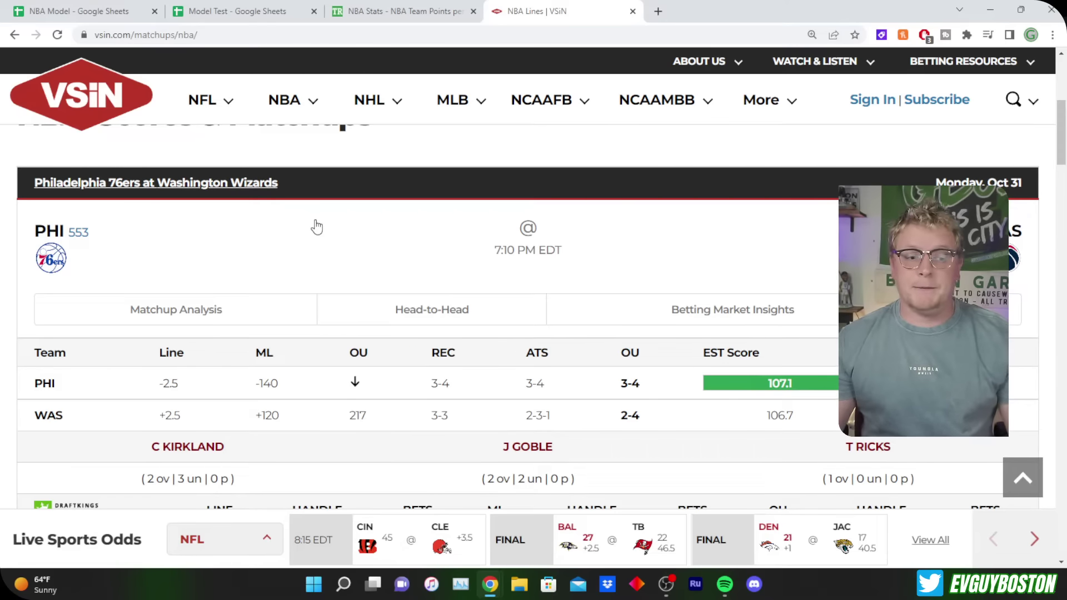
pyautogui.scroll(-8, 317, 226)
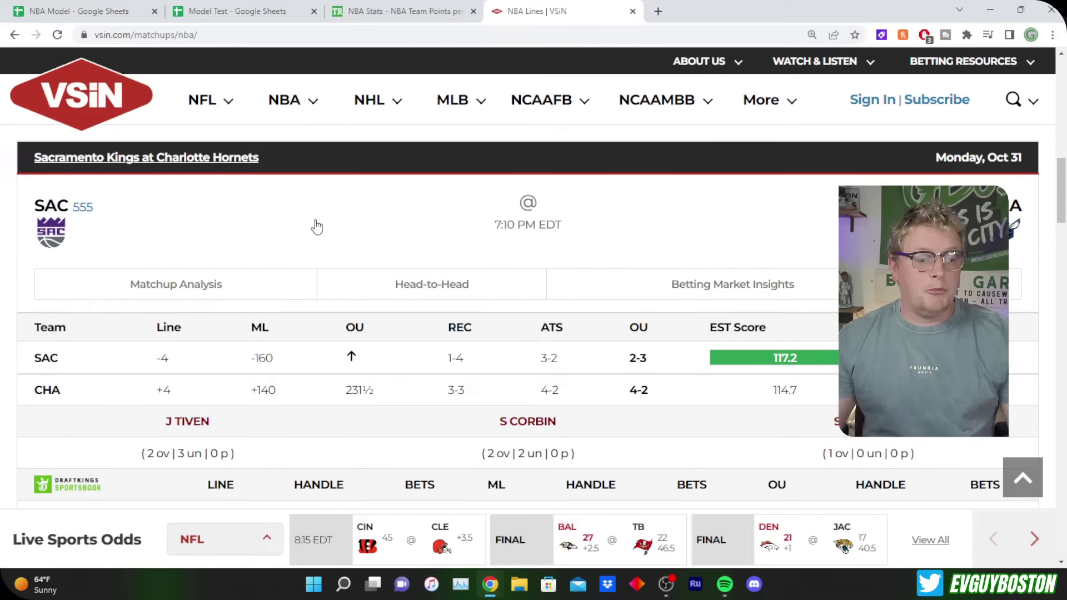
pyautogui.scroll(-9, 317, 226)
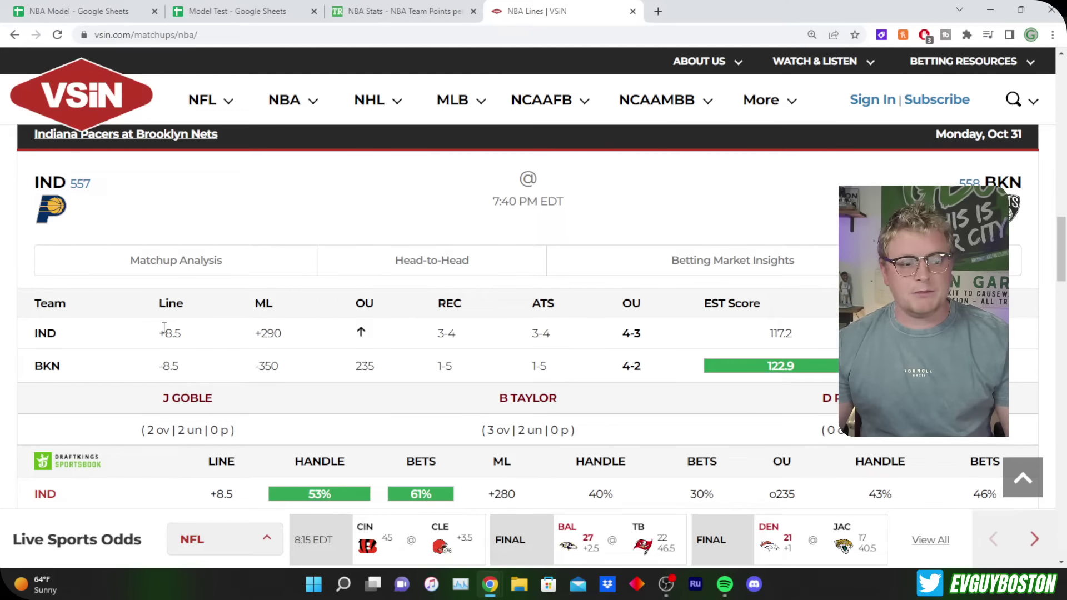
pyautogui.moveTo(159, 332); pyautogui.dragTo(179, 366)
pyautogui.scroll(-9, 194, 371)
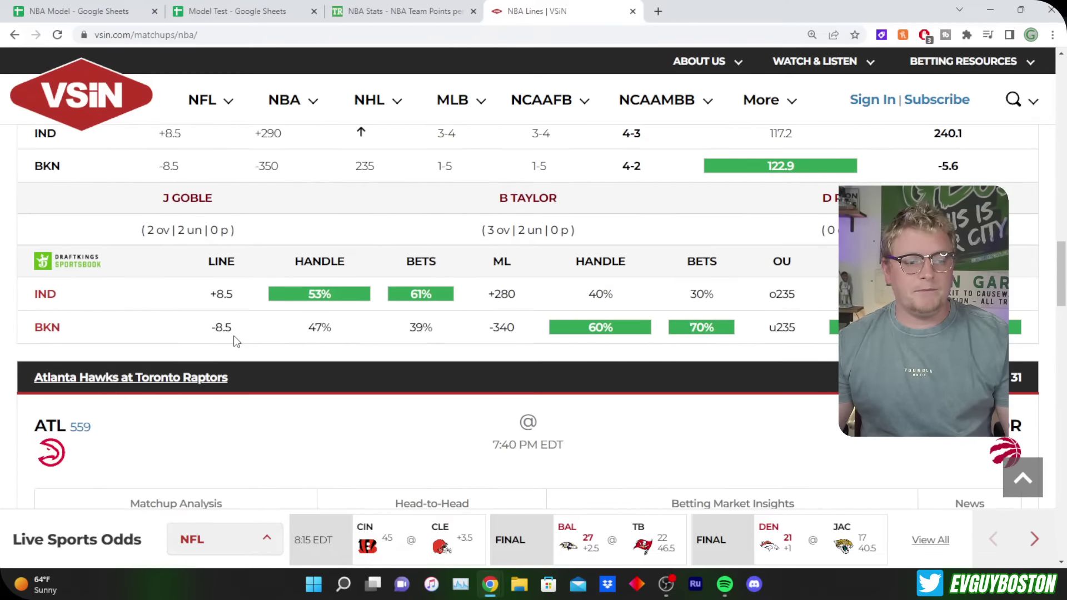
pyautogui.scroll(1, 241, 334)
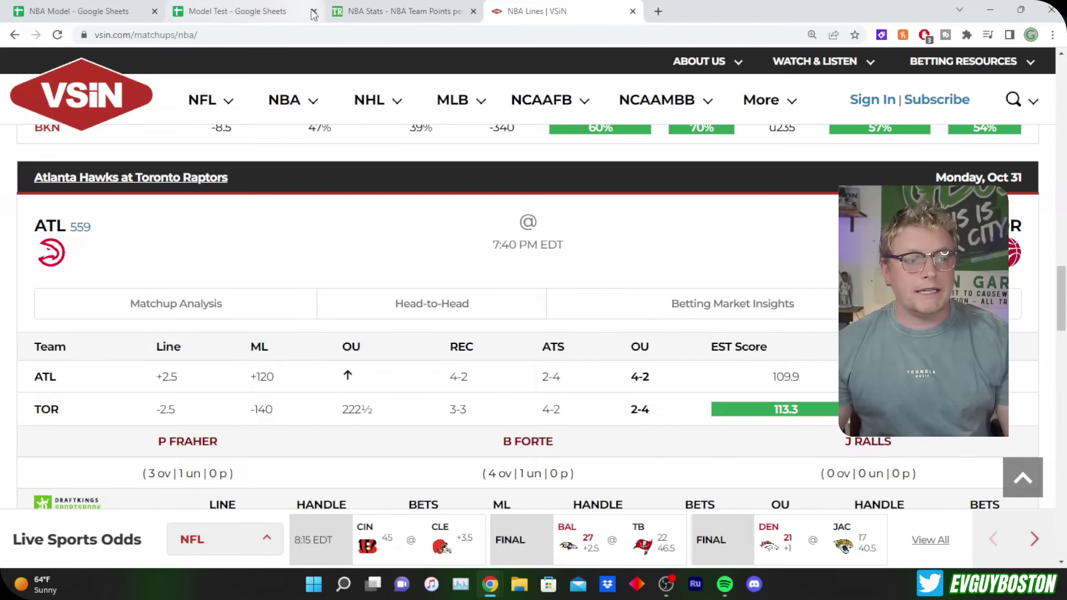
# Switch to Model Test and enter Atlanta under Away and Toronto under Home in the PPG TY row of Sheet1.
pyautogui.click(253, 10)
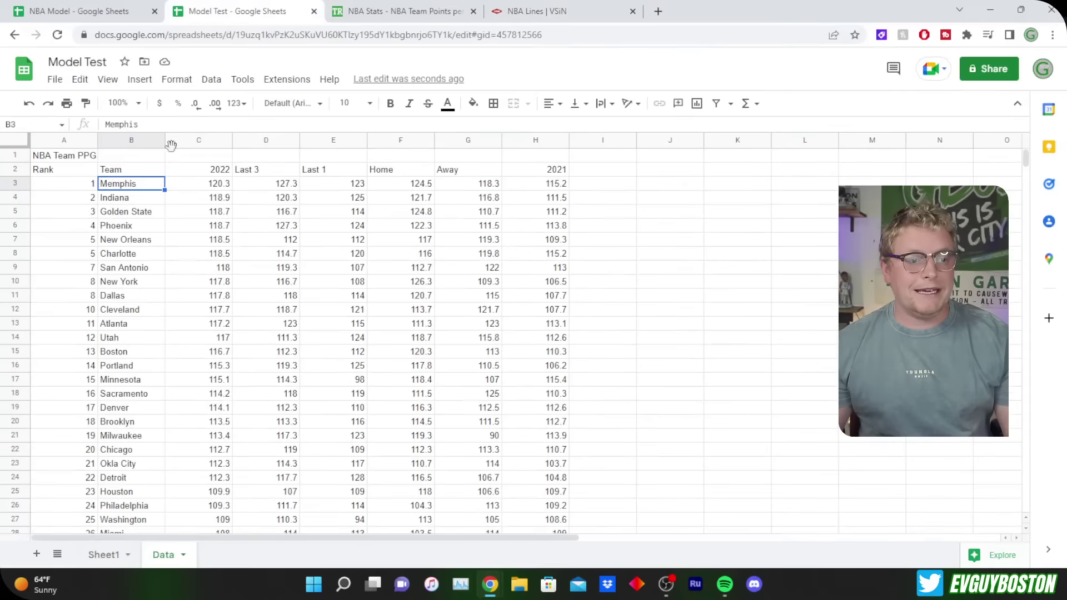
pyautogui.click(104, 555)
pyautogui.write('Atlanta')
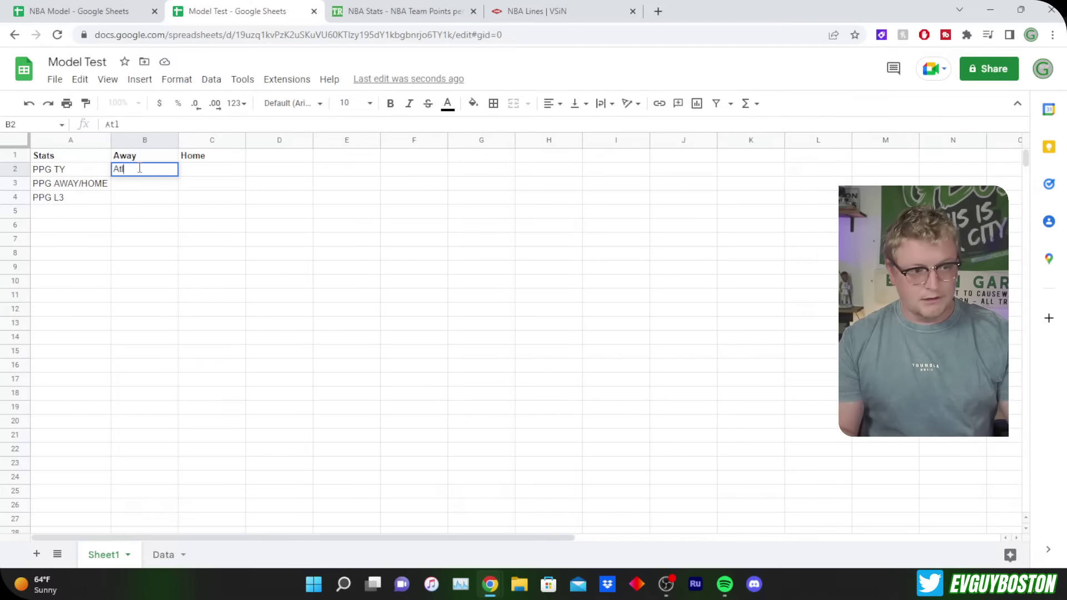
pyautogui.press('Tab')
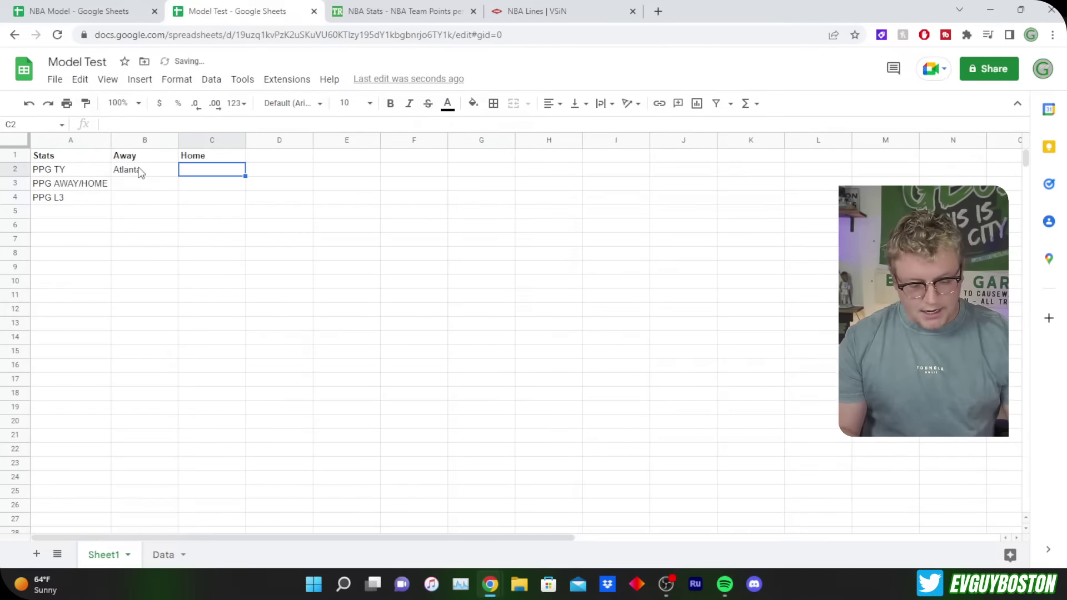
pyautogui.write('Torono')
pyautogui.press('BackSpace')
pyautogui.write('to')
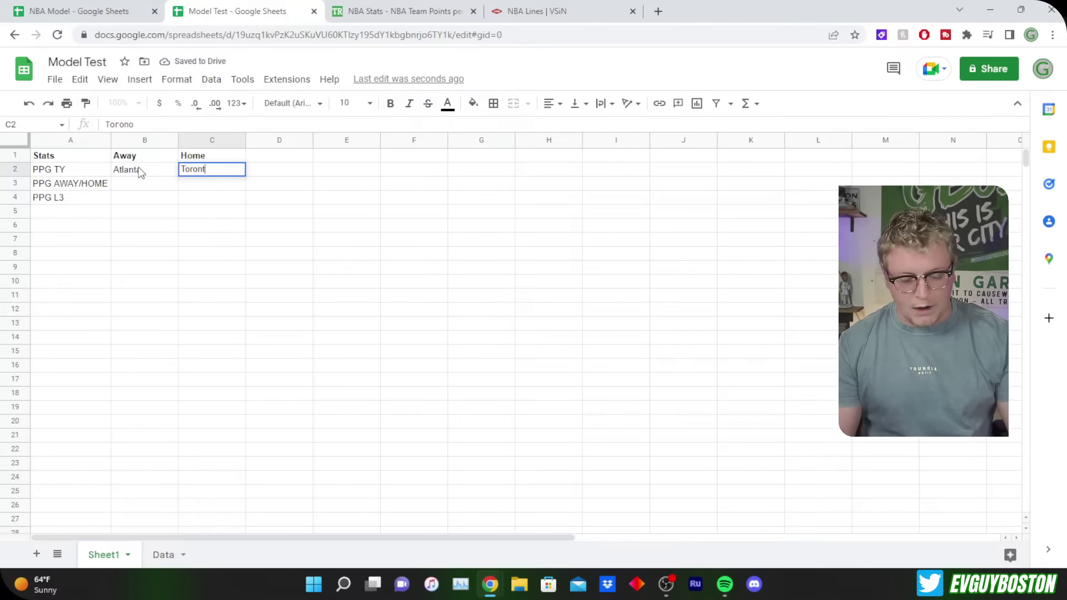
pyautogui.press('Tab')
# Examine how the Data sheet's Team column spells the team names, including Okla City, Toronto and Atlanta.
pyautogui.click(155, 556)
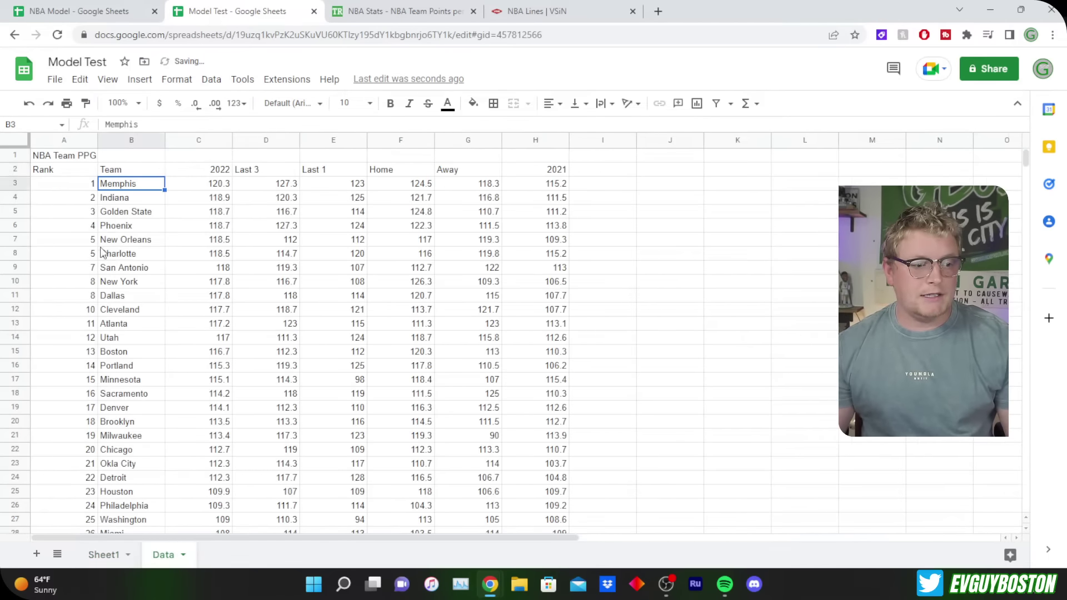
pyautogui.moveTo(114, 184); pyautogui.dragTo(132, 506)
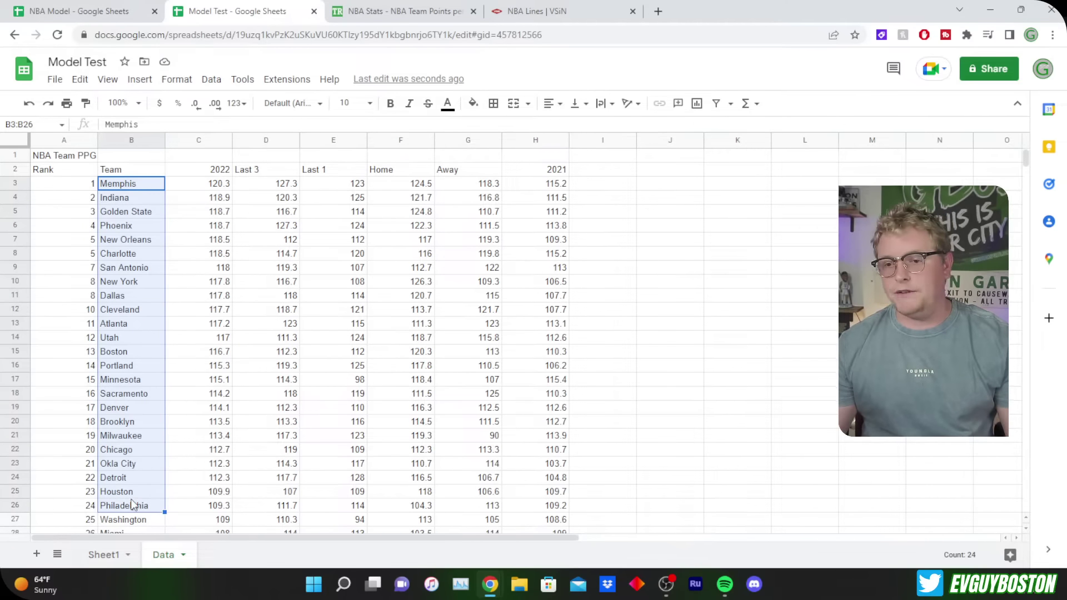
pyautogui.scroll(-2, 133, 503)
pyautogui.click(139, 397)
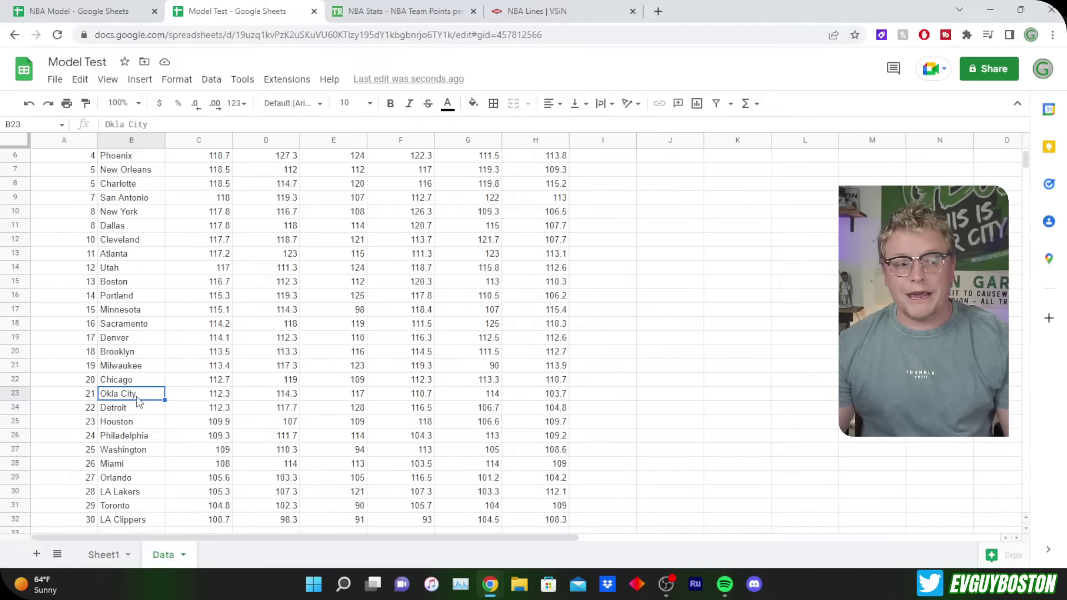
pyautogui.scroll(-1, 156, 395)
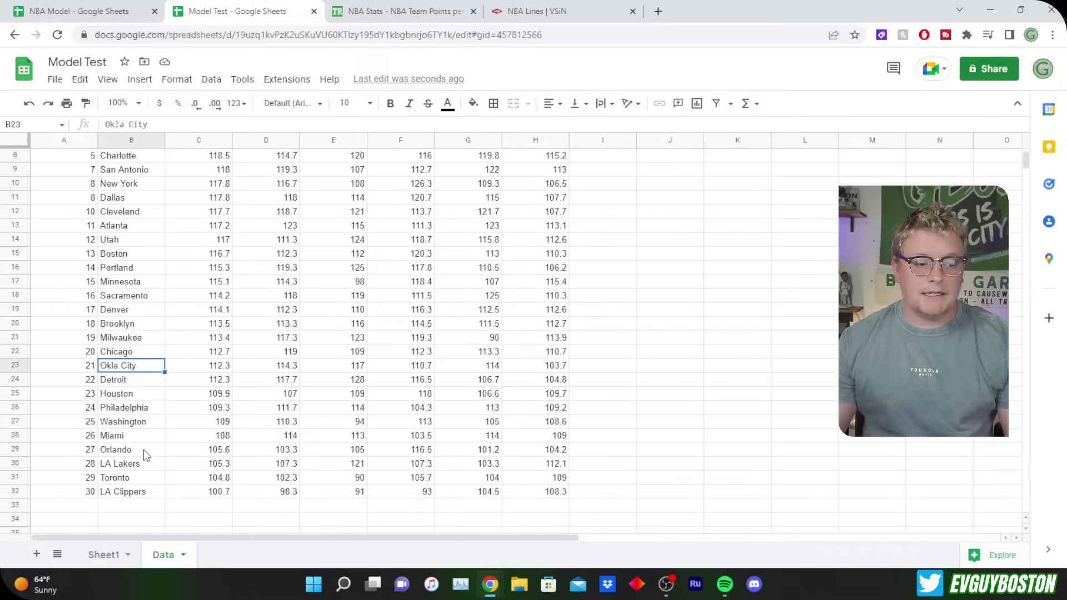
pyautogui.click(132, 476)
pyautogui.scroll(3, 132, 475)
pyautogui.scroll(-2, 138, 304)
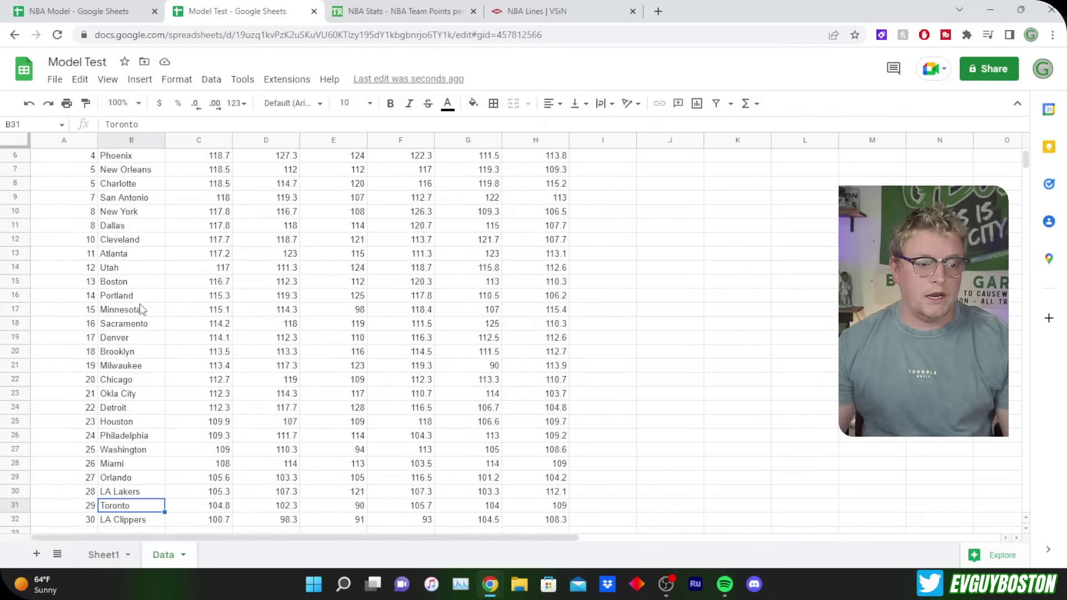
pyautogui.scroll(2, 132, 456)
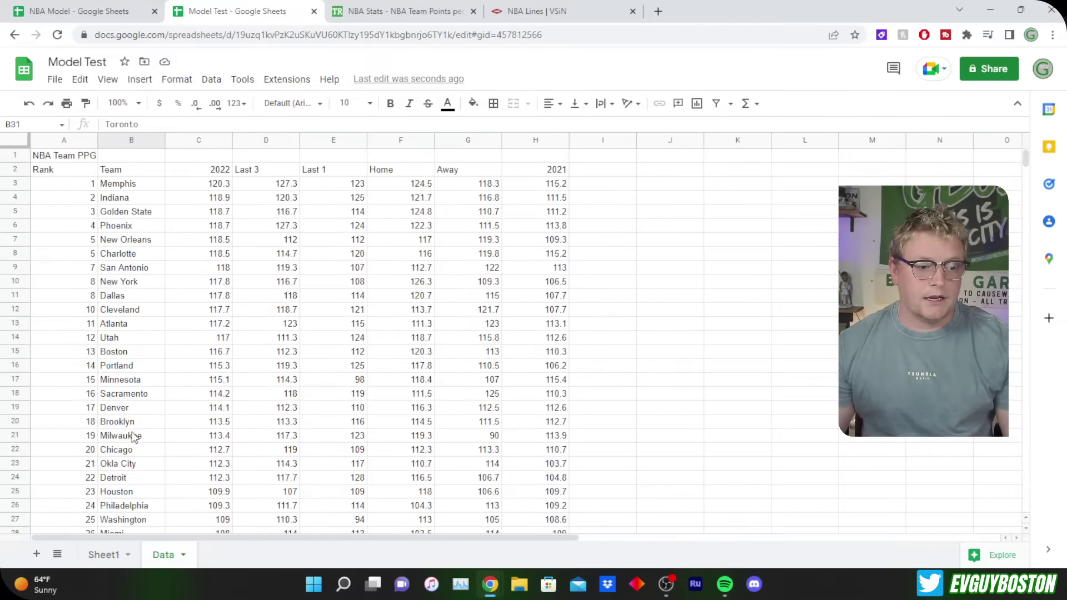
pyautogui.click(118, 325)
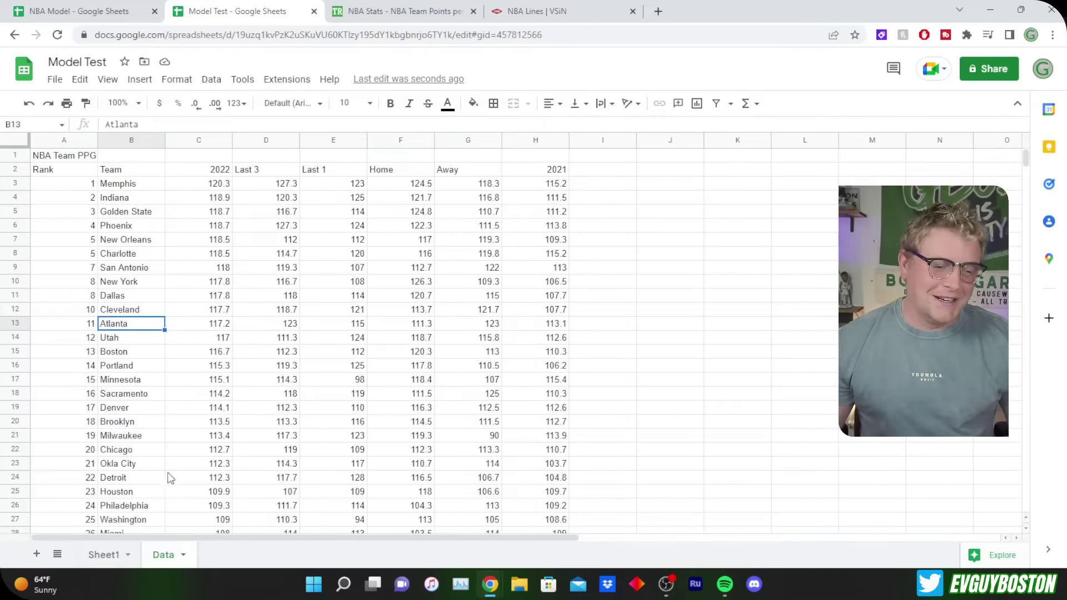
# On Sheet1, insert a row above PPG TY and label it Team in column A.
pyautogui.click(106, 554)
pyautogui.click(200, 216)
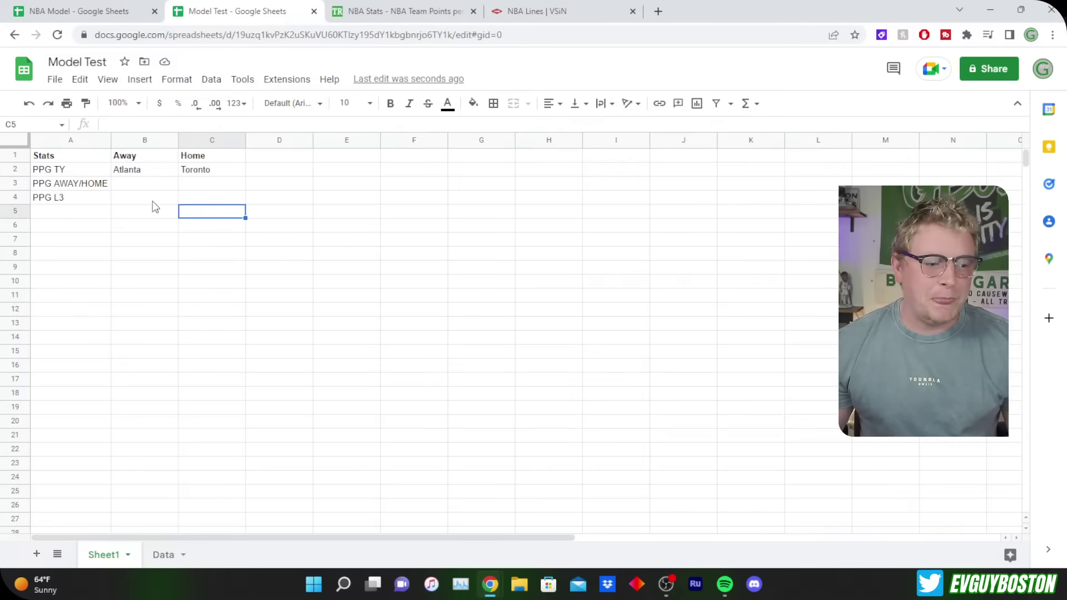
pyautogui.moveTo(139, 172); pyautogui.dragTo(187, 170)
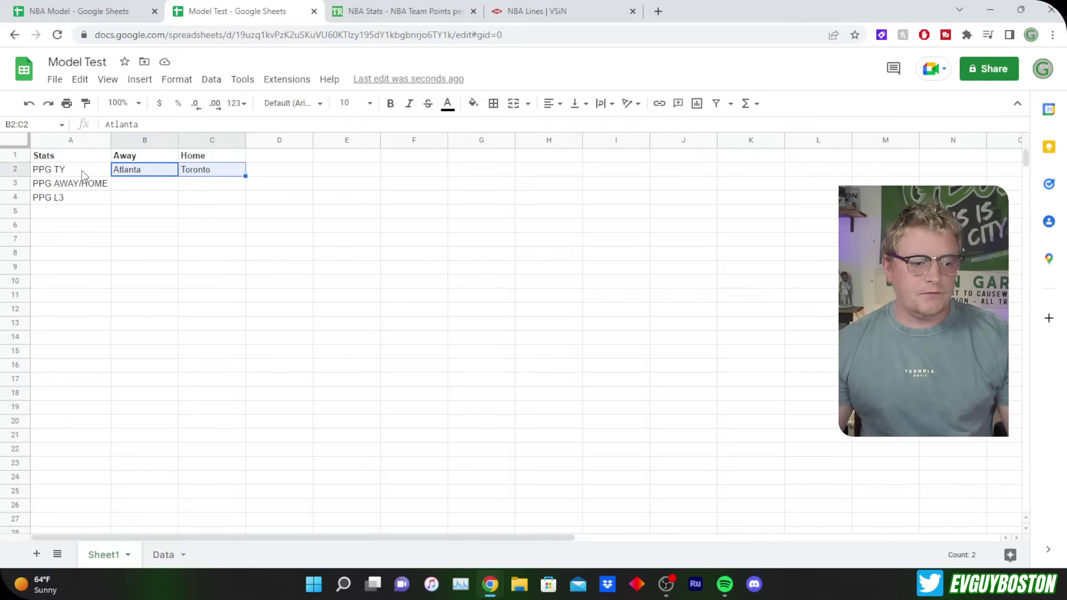
pyautogui.rightClick(19, 169)
pyautogui.click(84, 282)
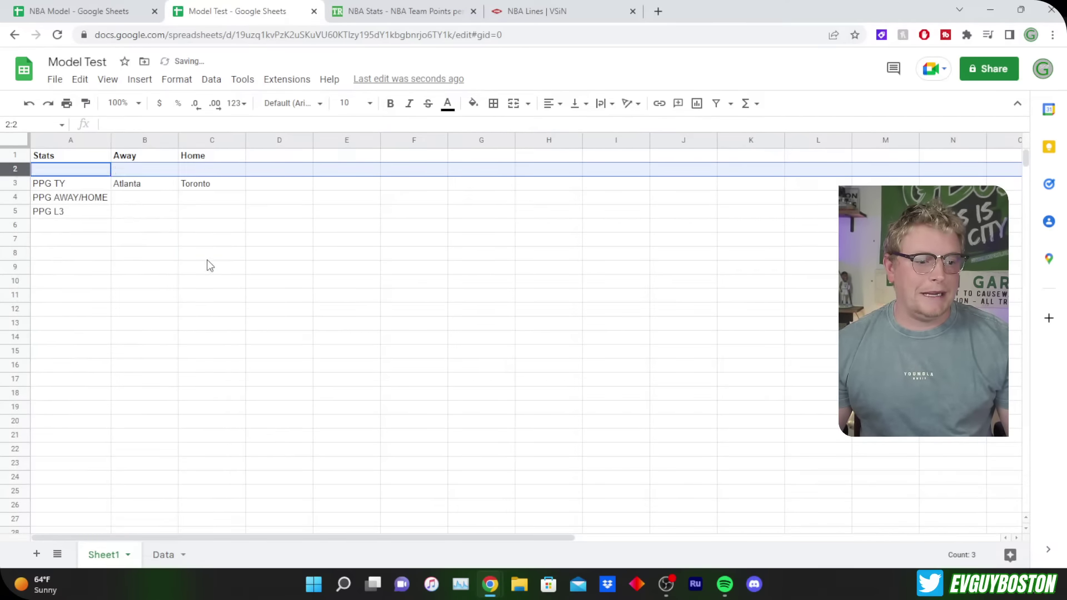
pyautogui.click(212, 254)
pyautogui.click(69, 173)
pyautogui.write('Team')
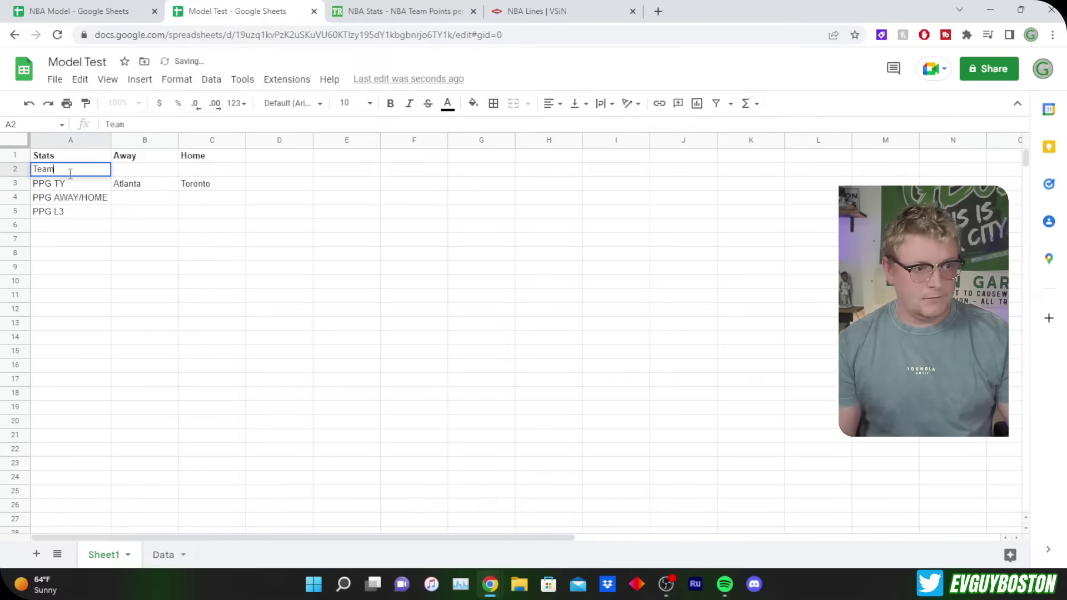
pyautogui.press('Return')
# Move Atlanta and Toronto from the PPG TY row up into the Away and Home cells of the Team row.
pyautogui.press('Right')
pyautogui.hotkey('ctrl', 'c')
pyautogui.press('Up')
pyautogui.hotkey('ctrl', 'v')
pyautogui.press('Right')
pyautogui.press('Right')
pyautogui.press('Down')
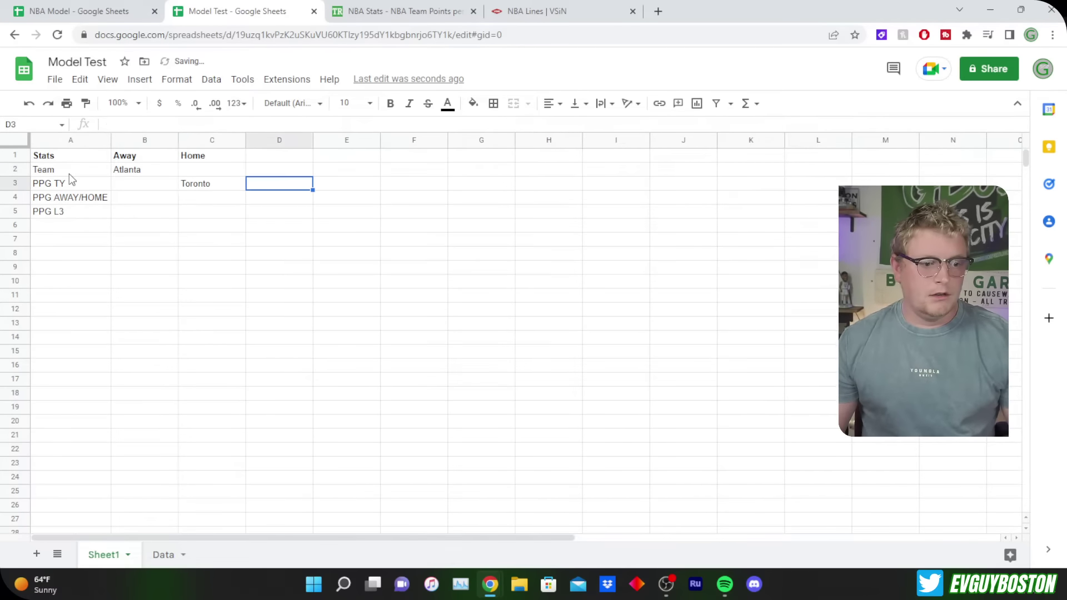
pyautogui.press('Left')
pyautogui.hotkey('ctrl', 'x')
pyautogui.press('Up')
pyautogui.hotkey('ctrl', 'v')
pyautogui.press('Down')
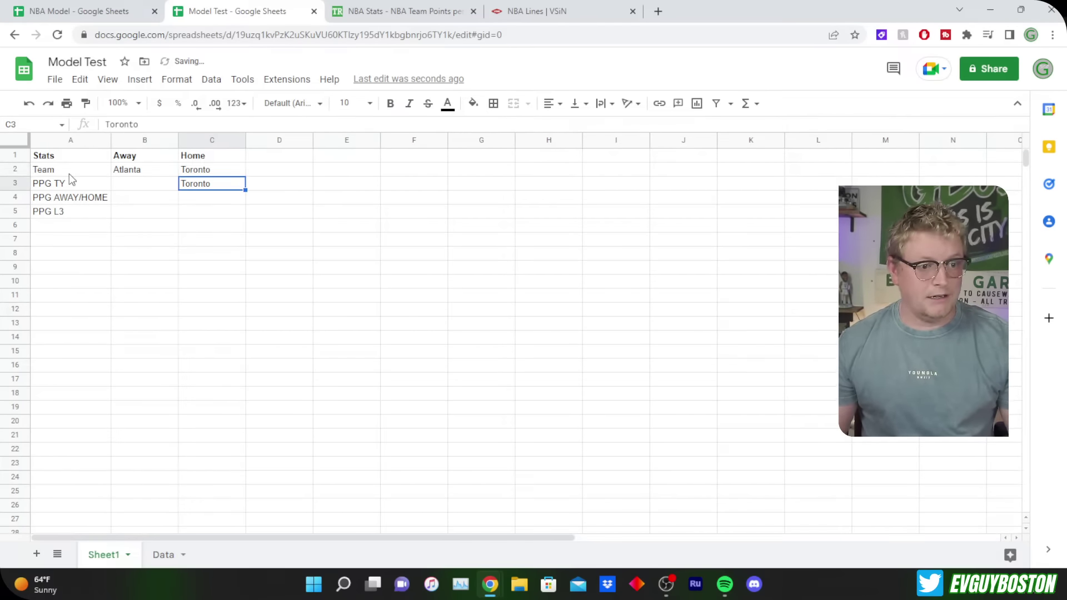
pyautogui.press('Left')
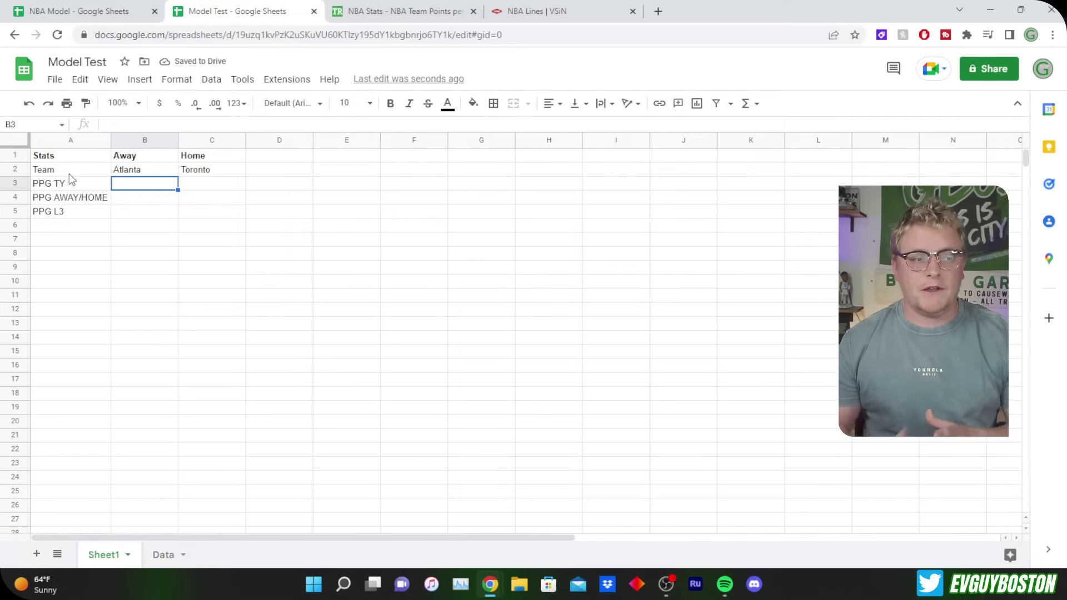
# Compare the Atlanta entry in Sheet1's Team row with the matching name in the Data sheet's Team column.
pyautogui.doubleClick(140, 184)
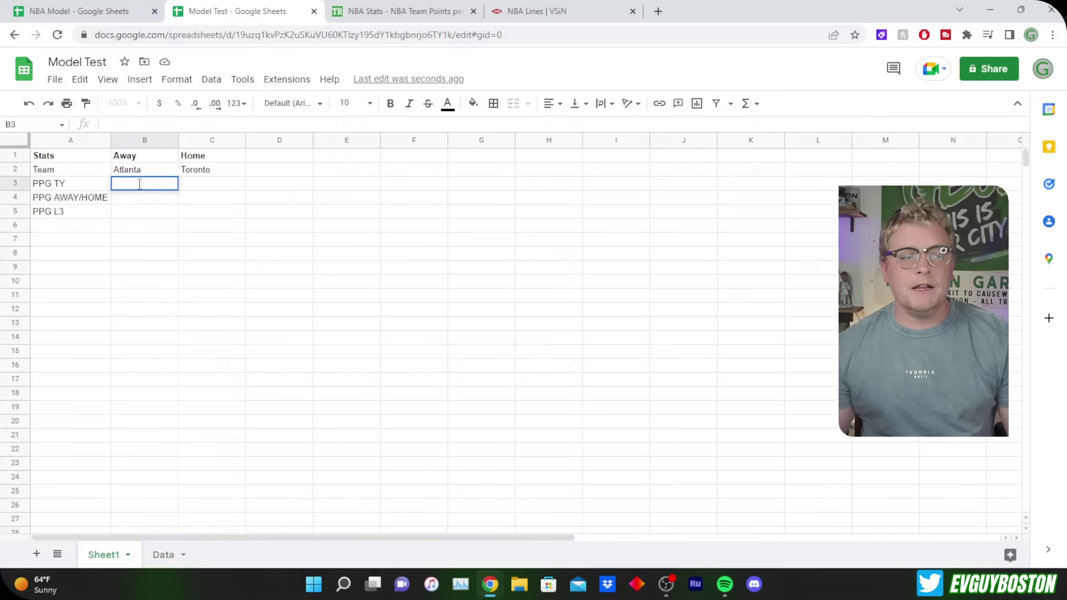
pyautogui.press('Tab')
pyautogui.click(140, 175)
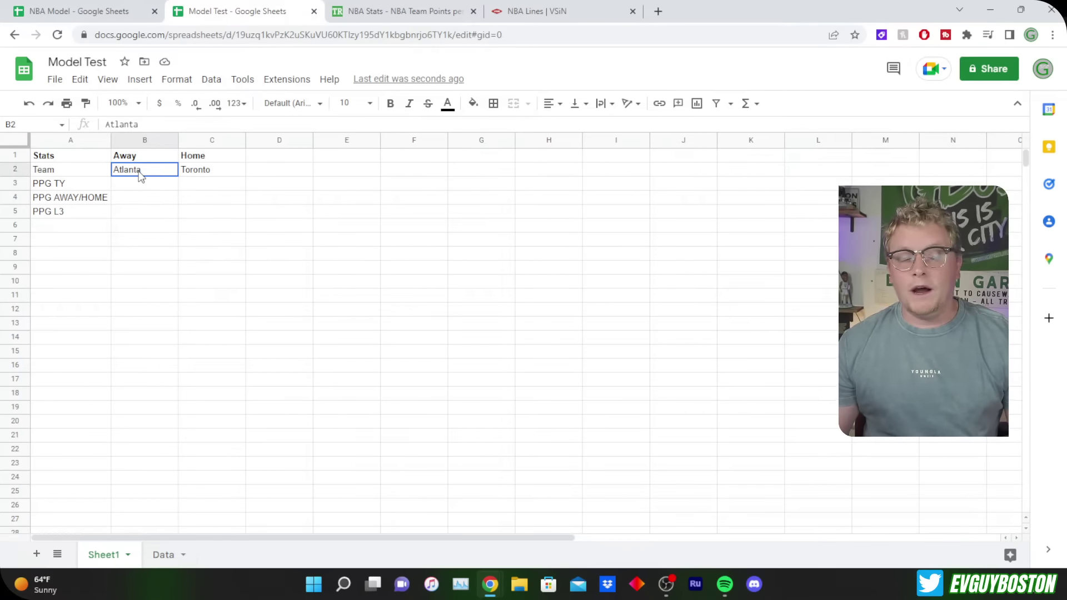
pyautogui.click(151, 555)
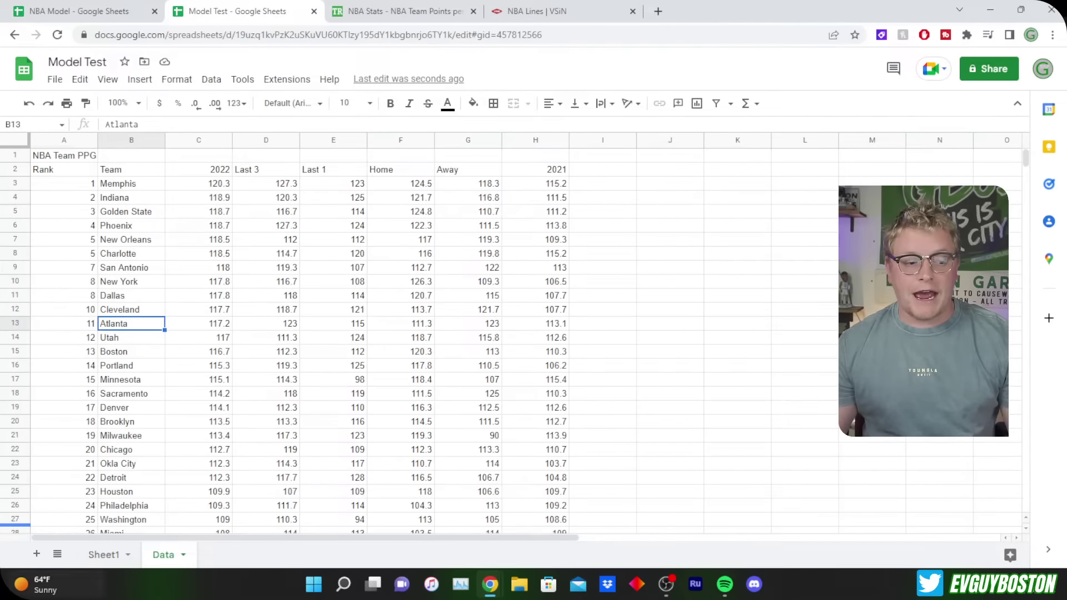
pyautogui.click(111, 560)
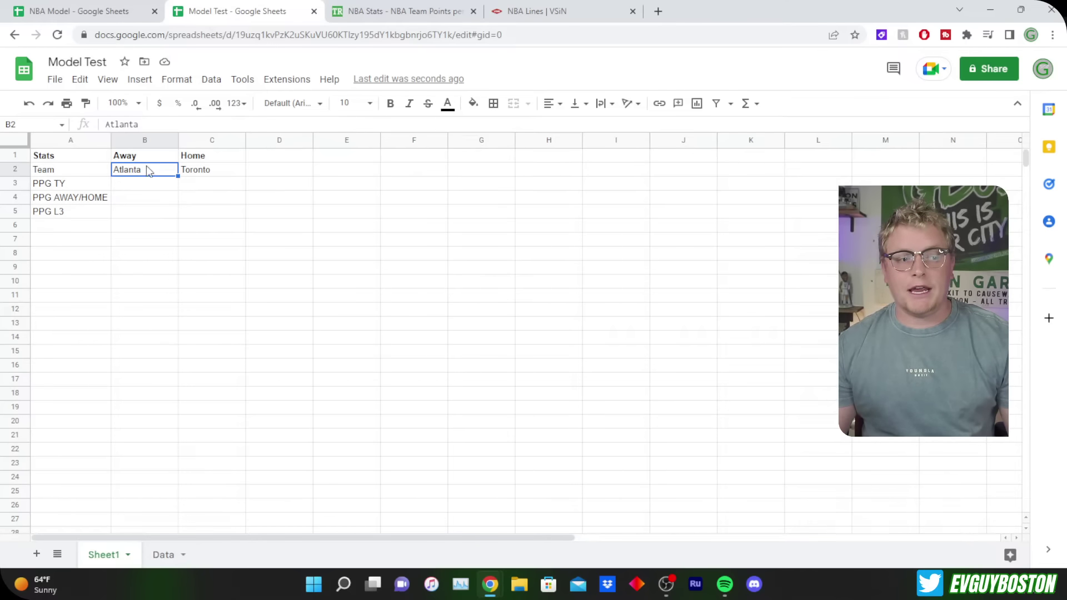
# Start a VLOOKUP formula in the Away cell of the PPG TY row, using team cell B2 as the search key.
pyautogui.click(152, 186)
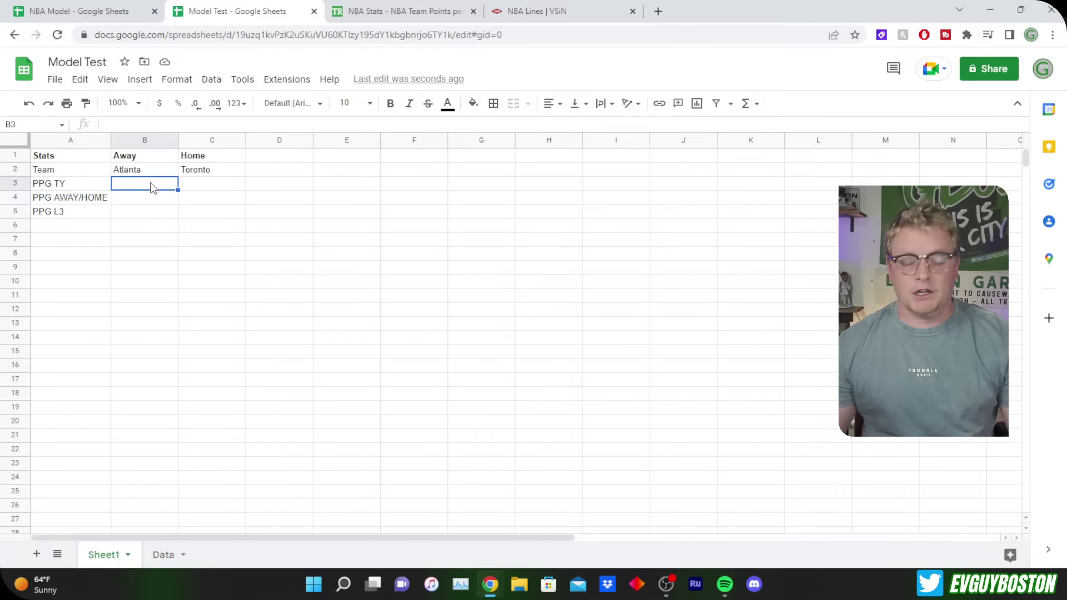
pyautogui.write('=vloo')
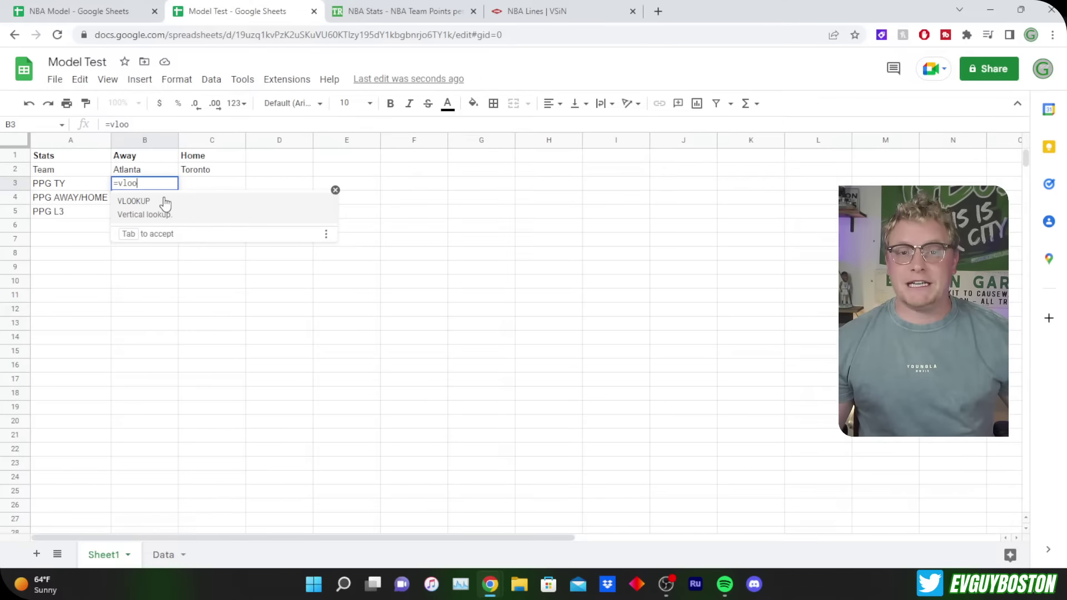
pyautogui.click(164, 205)
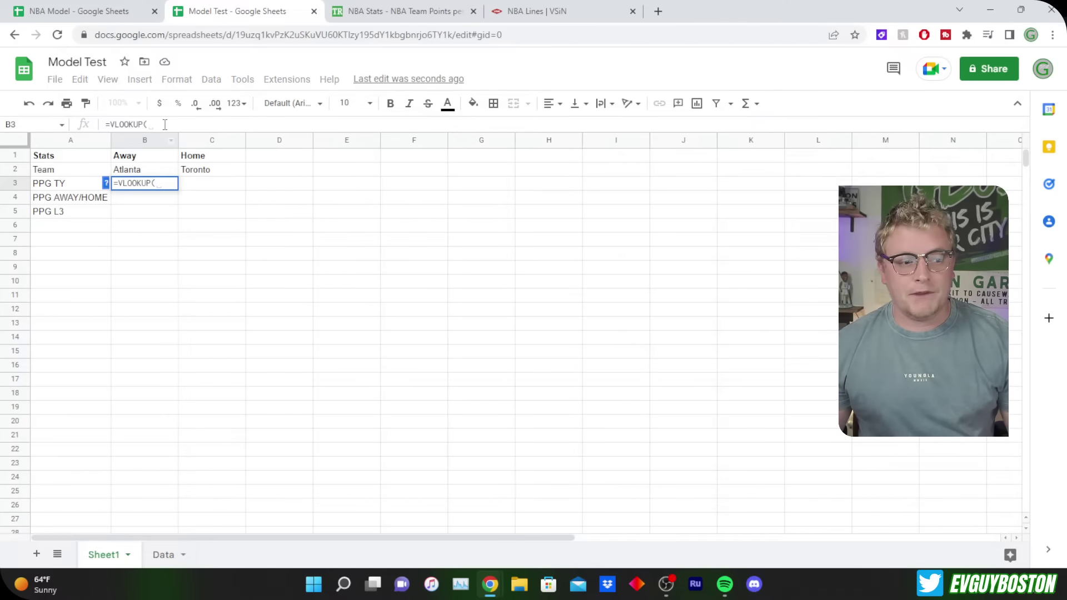
pyautogui.click(145, 176)
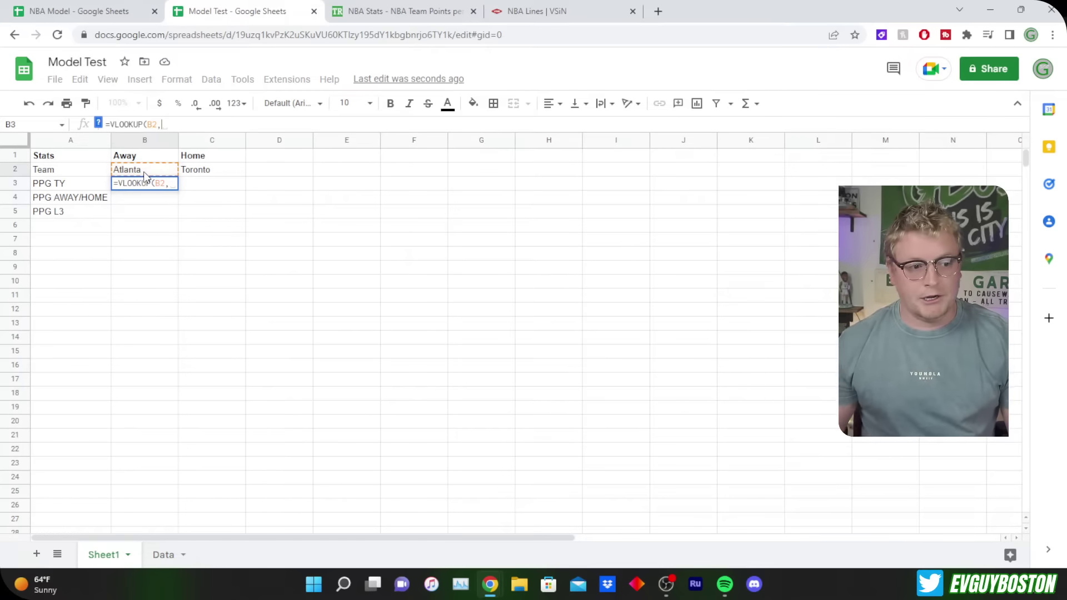
pyautogui.write(',')
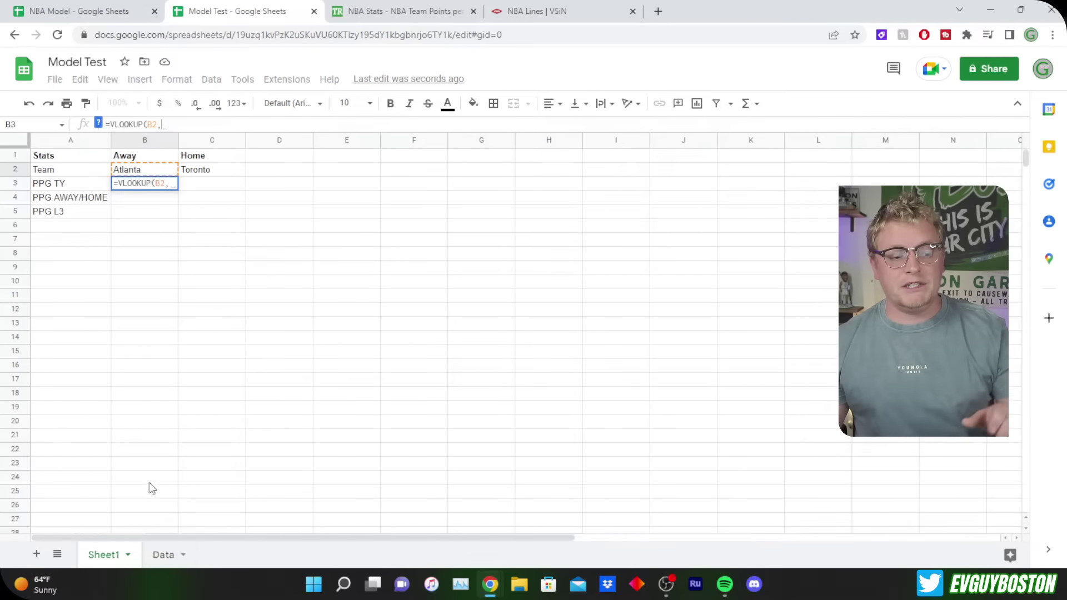
# Set the PPG TY formula's lookup range to Data!B2:C66, covering the Team and 2022 columns.
pyautogui.click(157, 551)
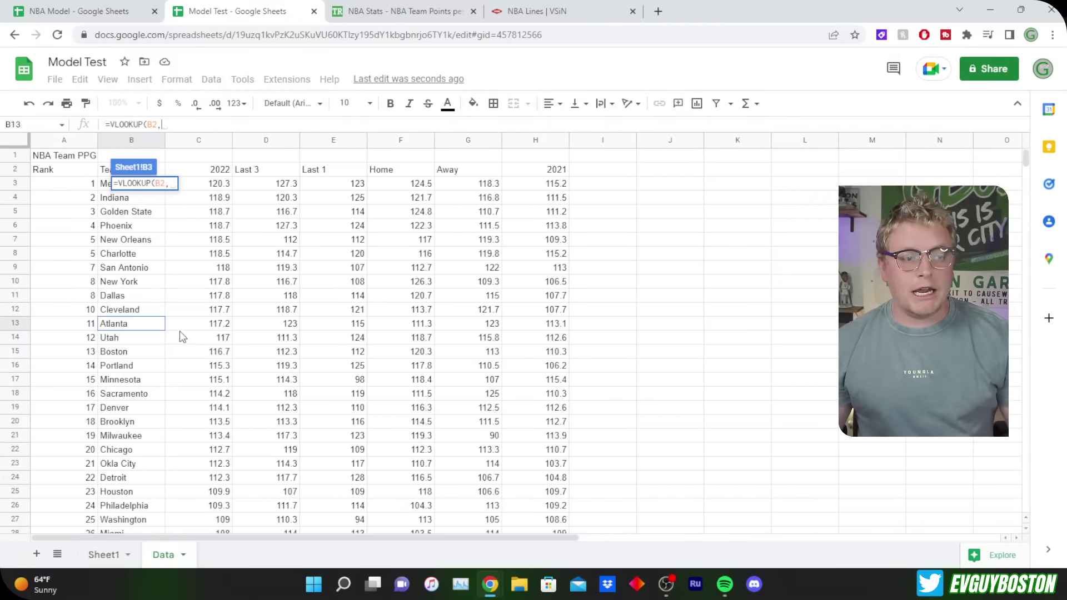
pyautogui.click(106, 171)
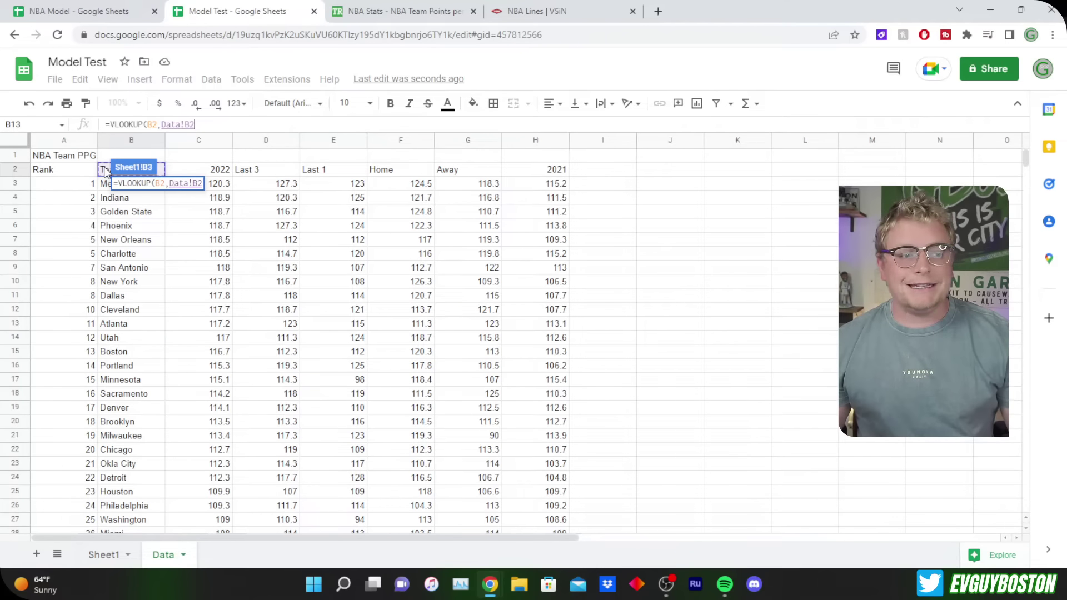
pyautogui.moveTo(106, 170); pyautogui.dragTo(210, 302)
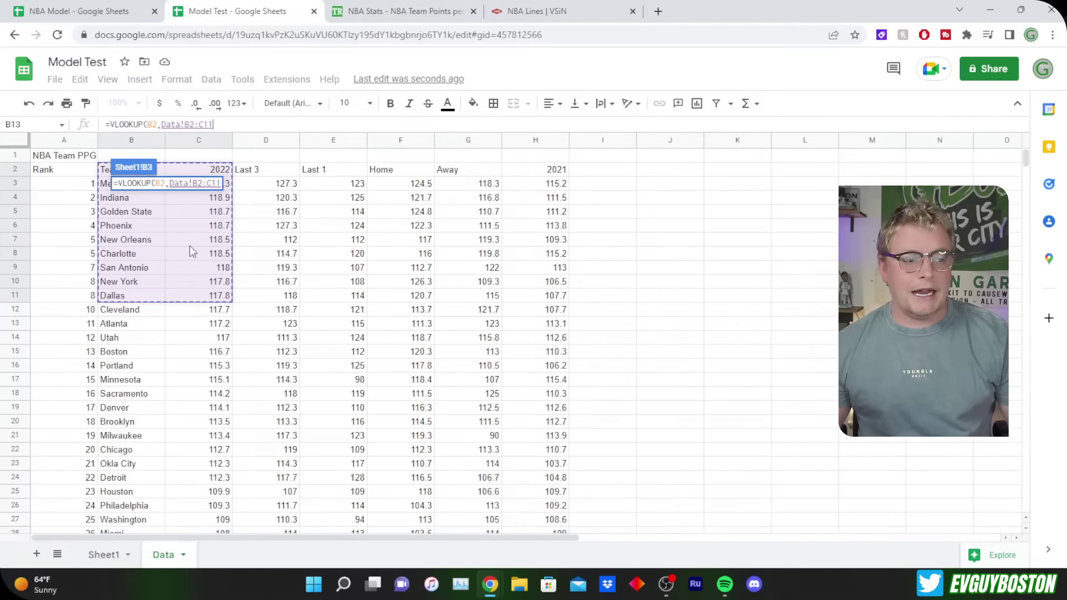
pyautogui.press('BackSpace')
pyautogui.press('BackSpace')
pyautogui.press('BackSpace')
pyautogui.write('D44')
pyautogui.moveTo(299, 526); pyautogui.dragTo(220, 532)
pyautogui.scroll(10, 233, 242)
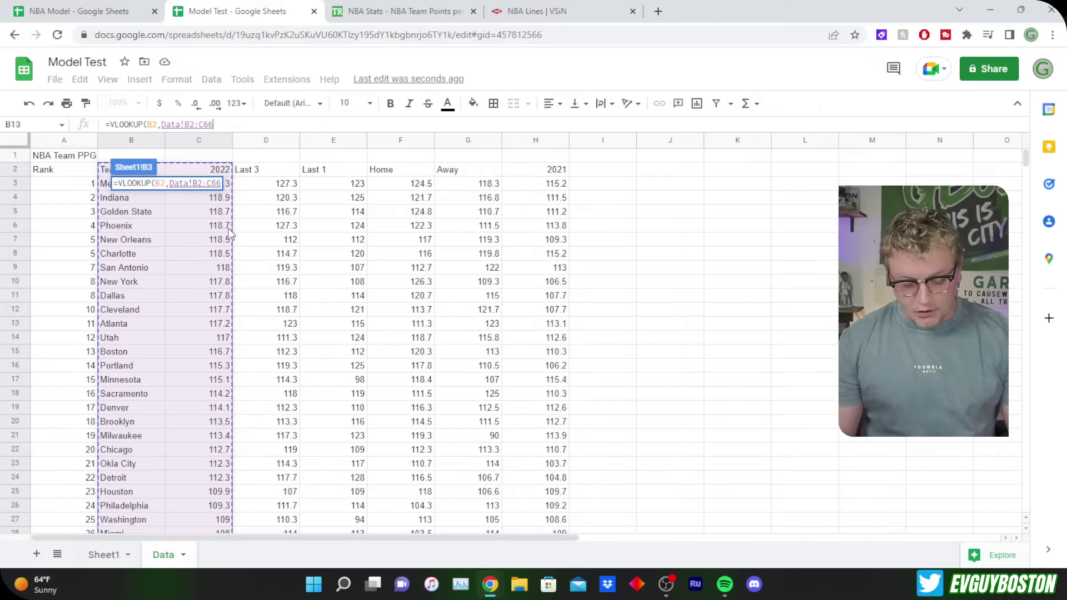
# Complete the PPG TY formula with column index 2 and 0 for an exact match.
pyautogui.write(',2')
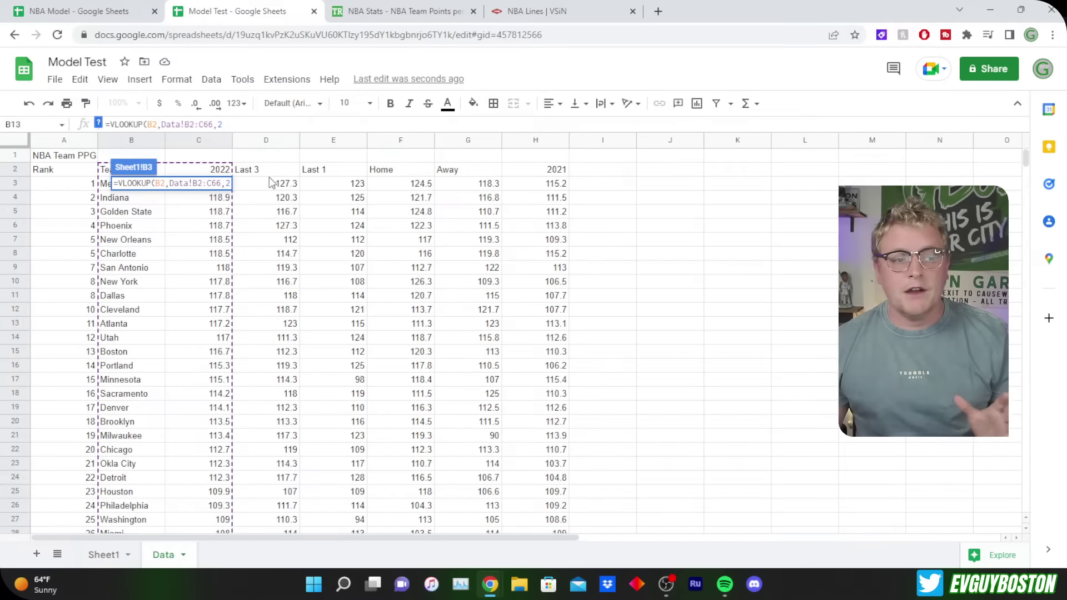
pyautogui.write(',0')
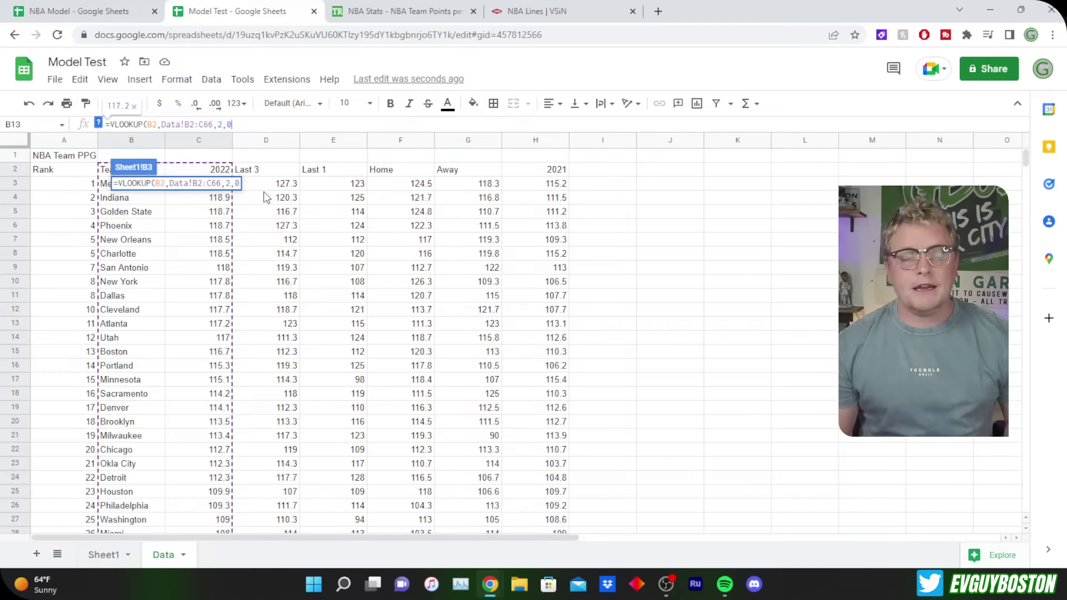
pyautogui.press('Return')
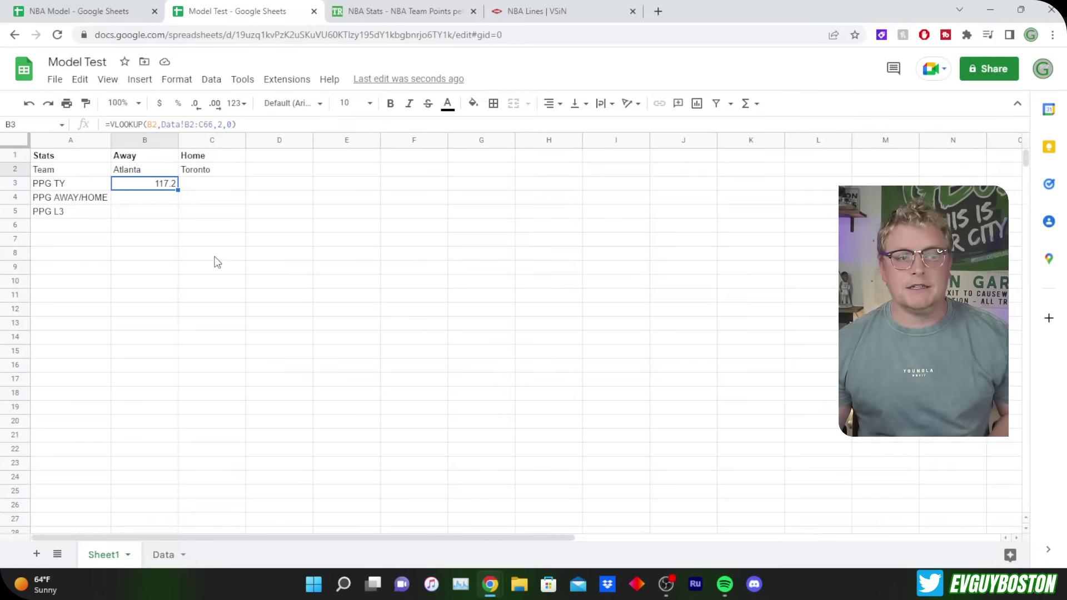
# Check Atlanta's 2022 points per game in the Data sheet against the PPG TY lookup result.
pyautogui.click(164, 554)
pyautogui.click(150, 214)
pyautogui.click(139, 255)
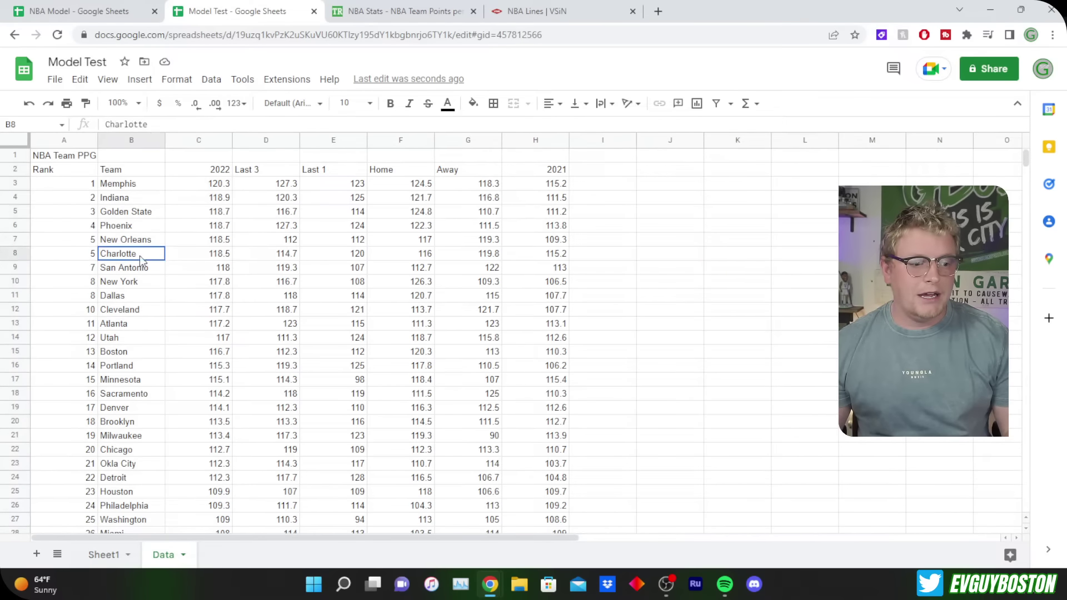
pyautogui.click(137, 296)
pyautogui.click(136, 337)
pyautogui.click(134, 365)
pyautogui.moveTo(129, 322); pyautogui.dragTo(195, 325)
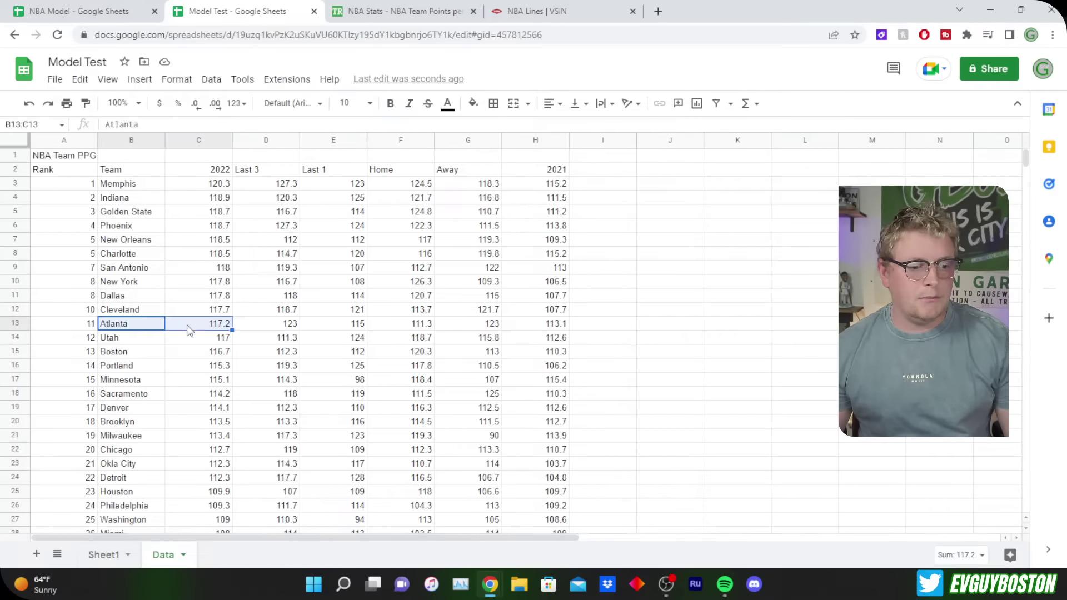
pyautogui.click(195, 326)
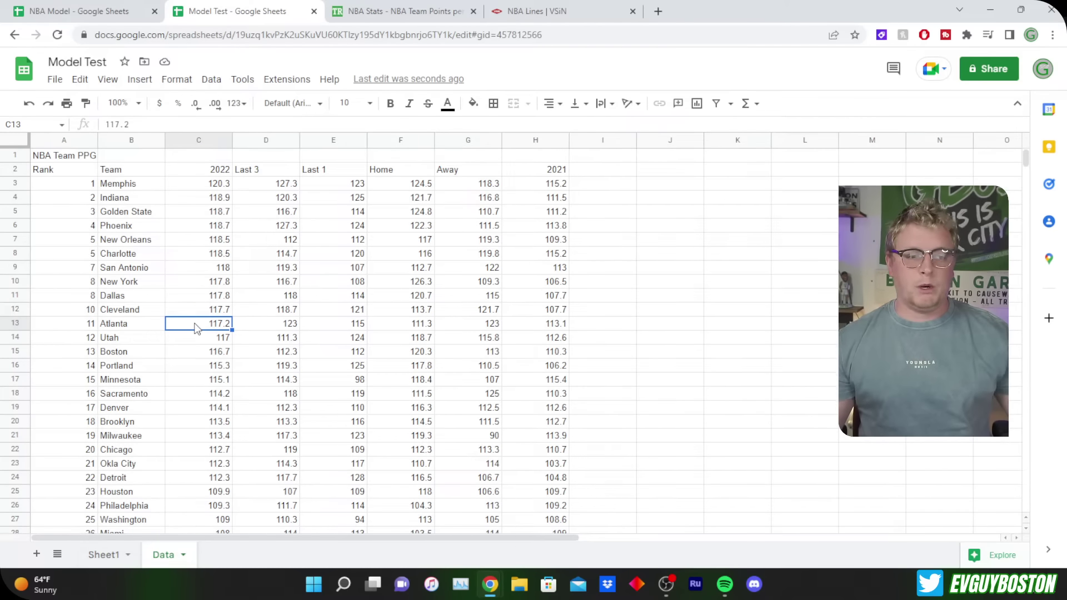
# On Sheet1, start a VLOOKUP in the Away cell of the PPG AWAY/HOME row with B2 as the search key.
pyautogui.click(103, 556)
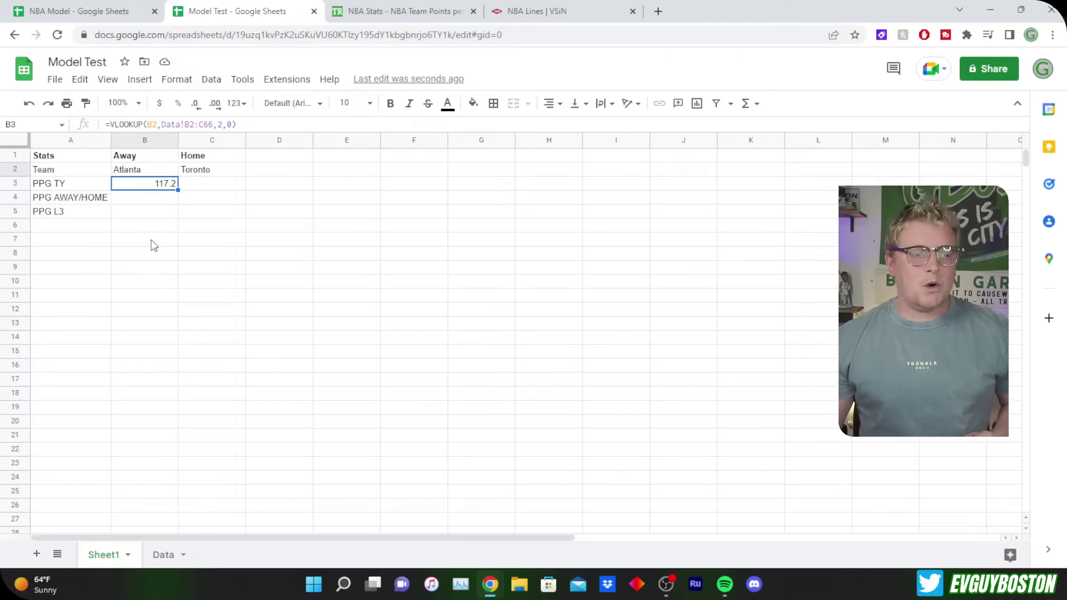
pyautogui.click(146, 201)
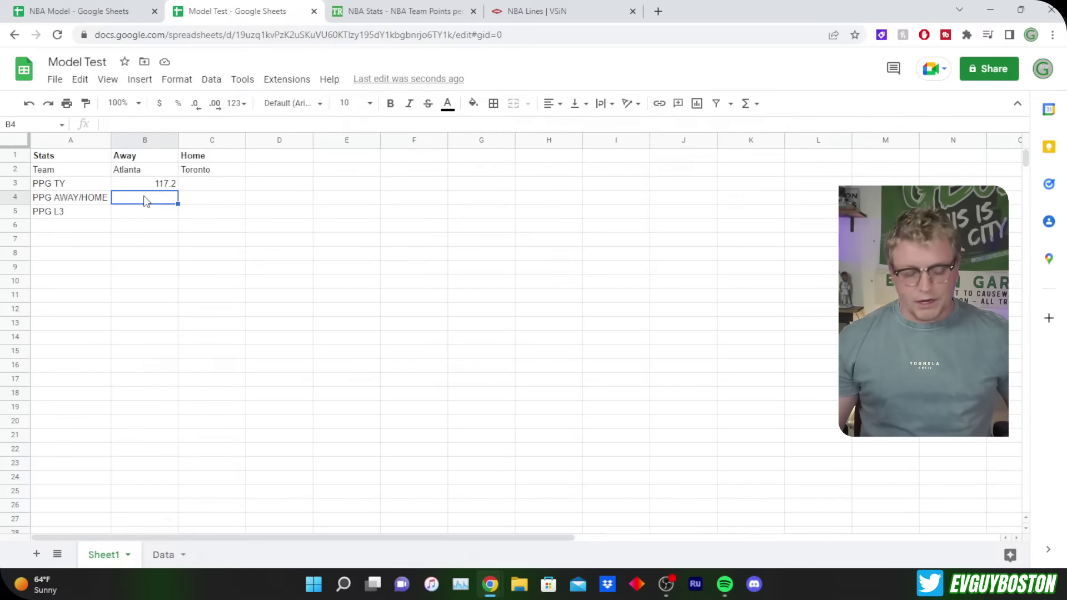
pyautogui.write('=vl')
pyautogui.click(146, 217)
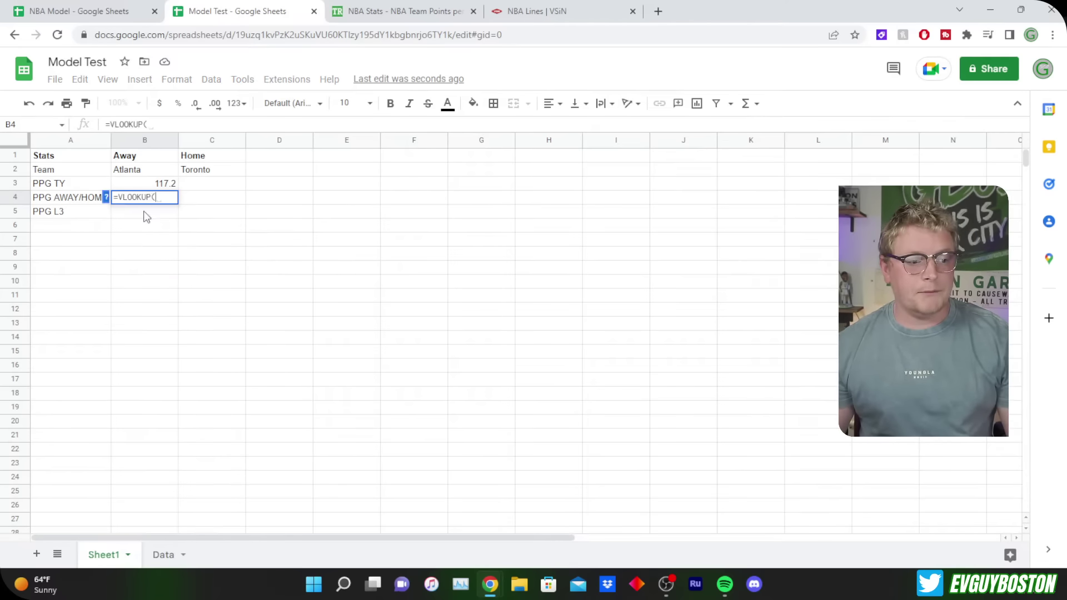
pyautogui.click(152, 172)
pyautogui.write(',')
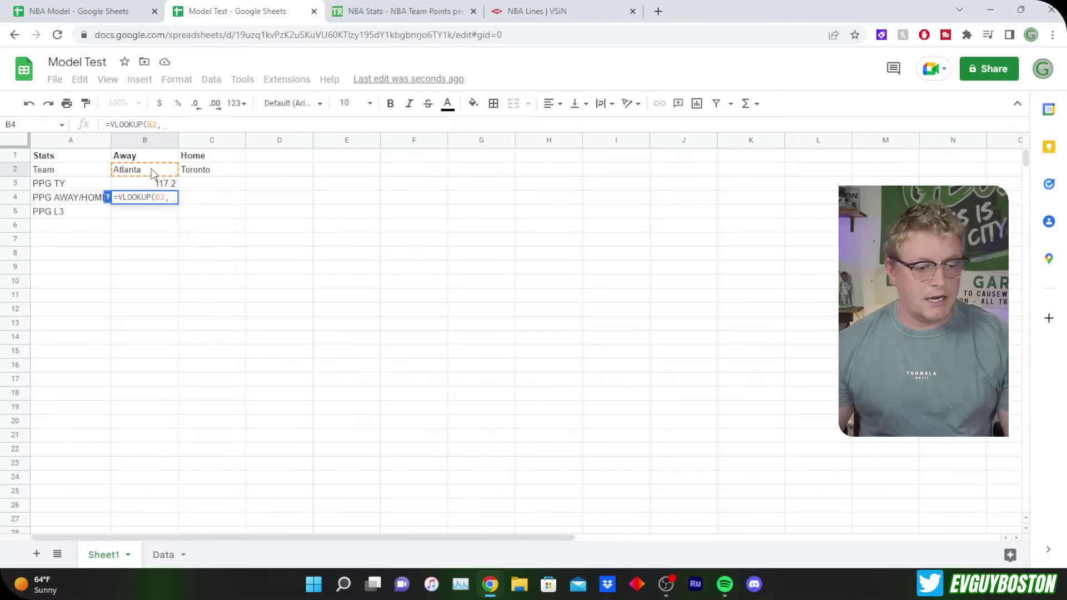
# Set the PPG AWAY/HOME formula's lookup range to Data!B2:G36, spanning the Team through Away columns.
pyautogui.click(167, 555)
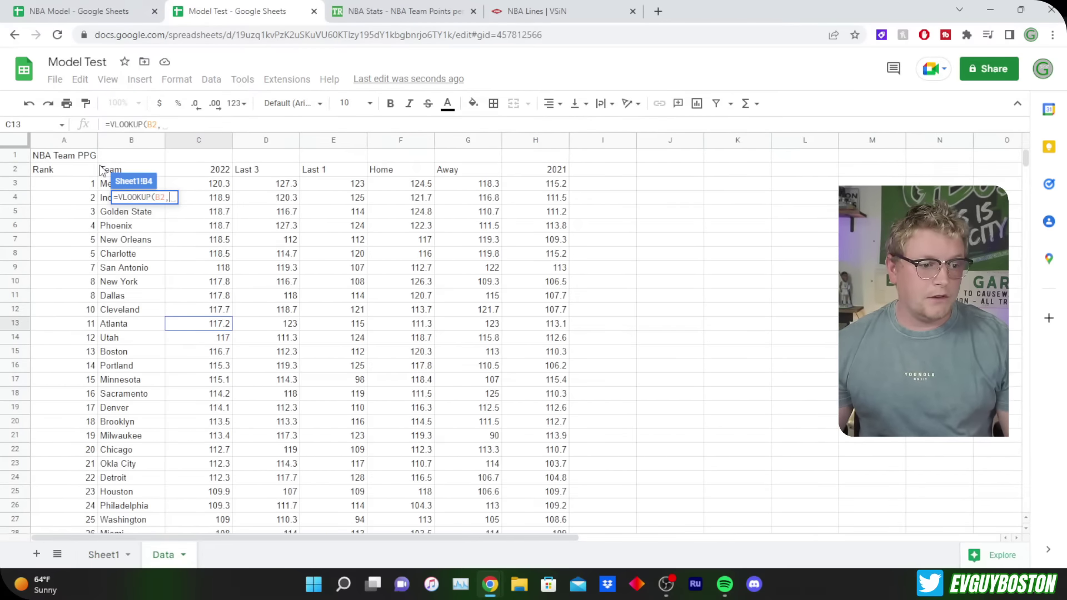
pyautogui.moveTo(102, 169); pyautogui.dragTo(465, 179)
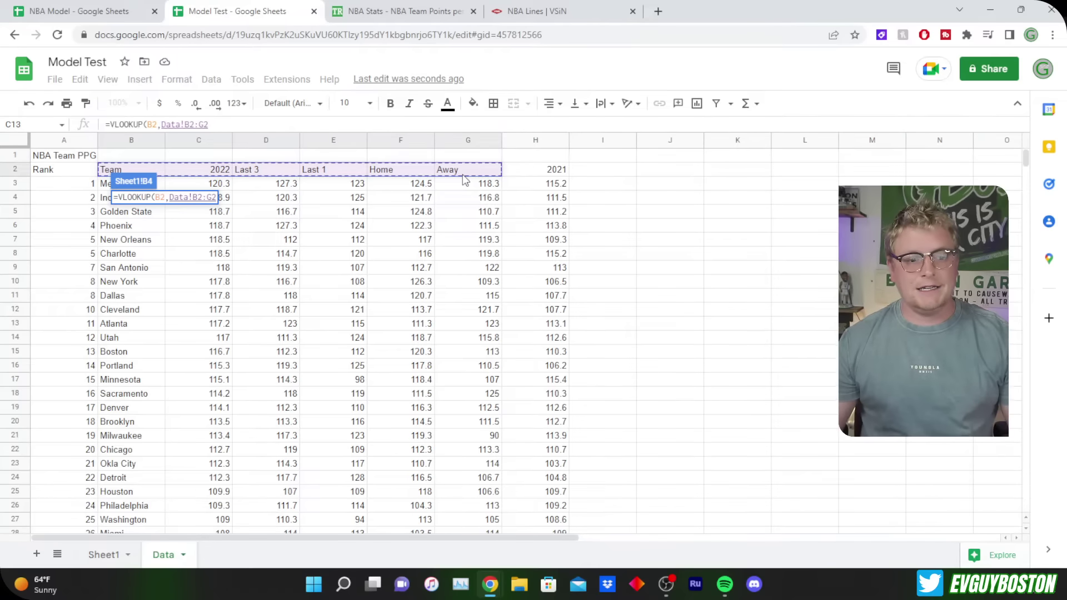
pyautogui.hotkey('ctrl', 'shift', 'Down')
pyautogui.write(',')
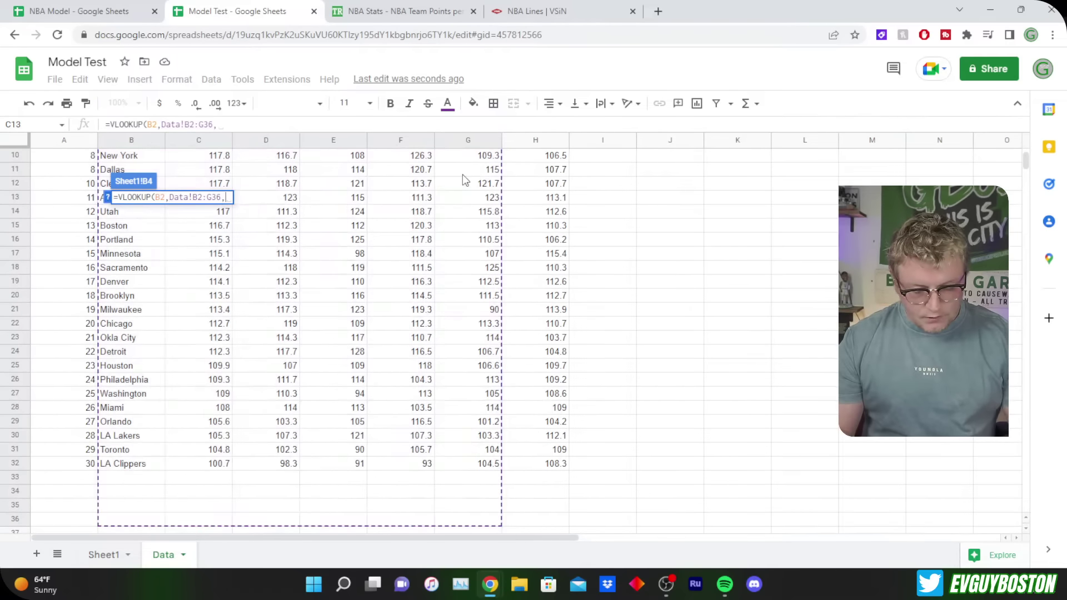
# Complete the PPG AWAY/HOME formula with column index 6 and exact match 0, and show its result with one decimal place.
pyautogui.write('6')
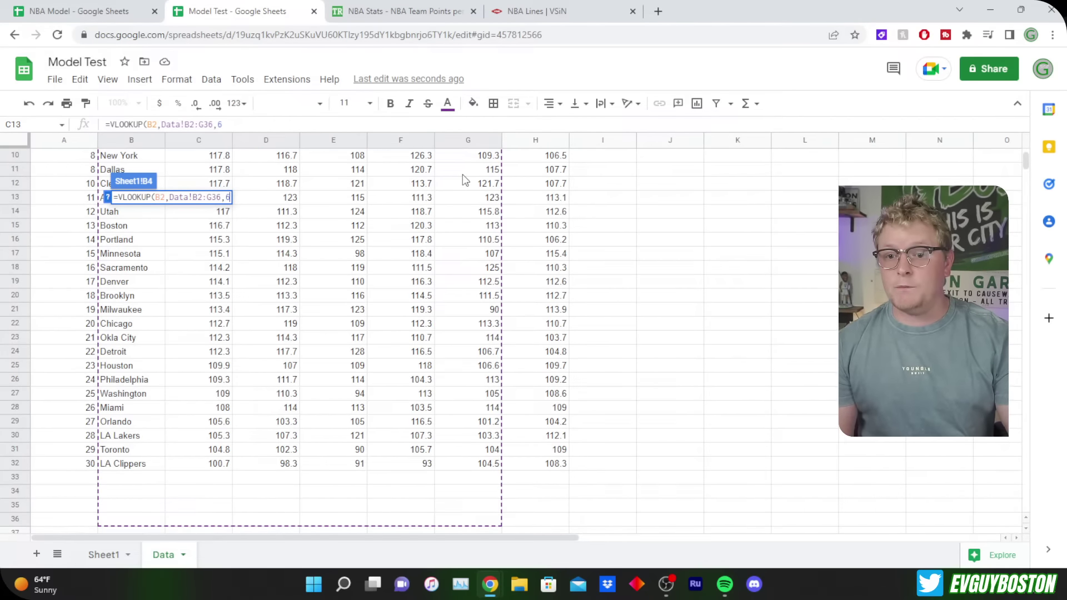
pyautogui.write('0')
pyautogui.press('BackSpace')
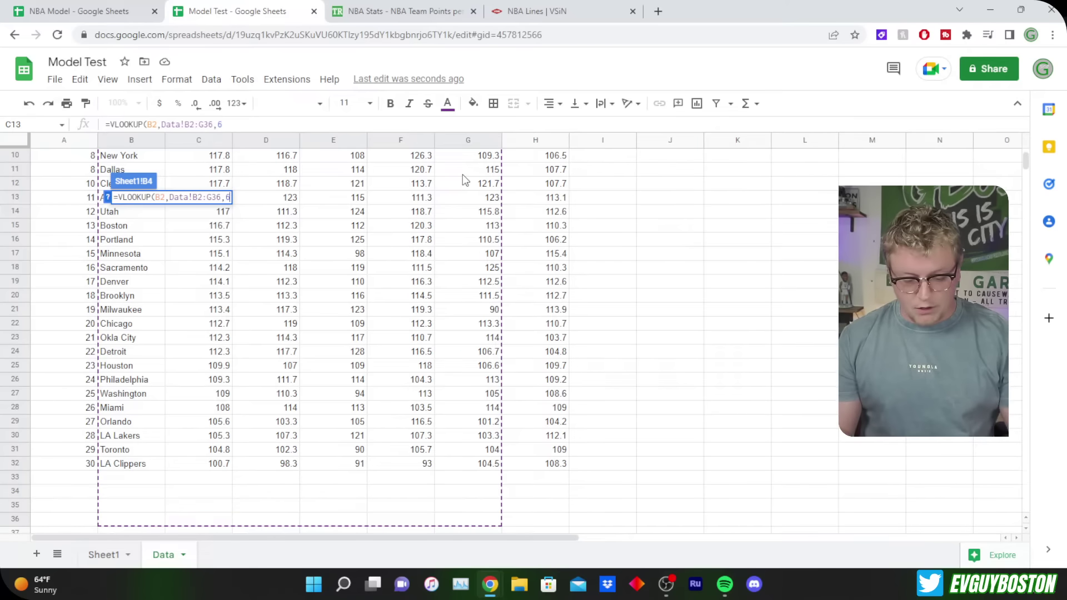
pyautogui.write(',0')
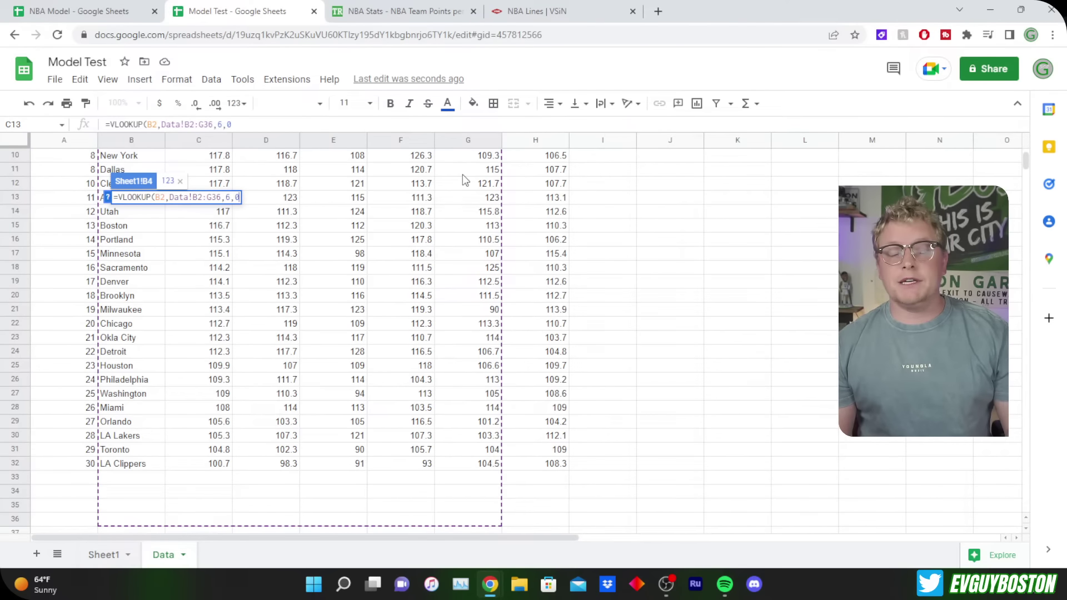
pyautogui.press('Return')
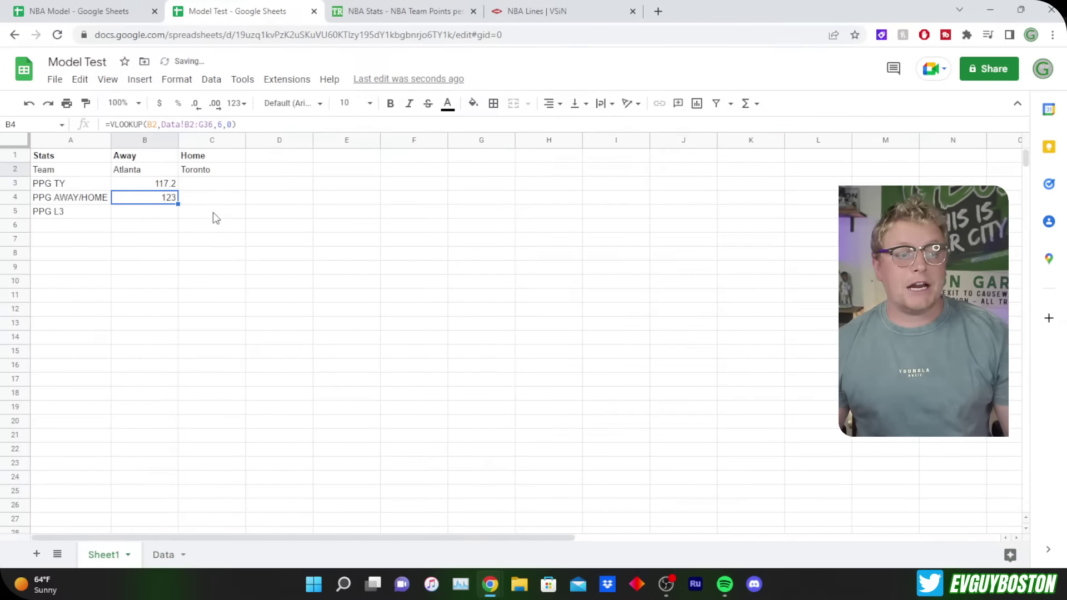
pyautogui.click(221, 105)
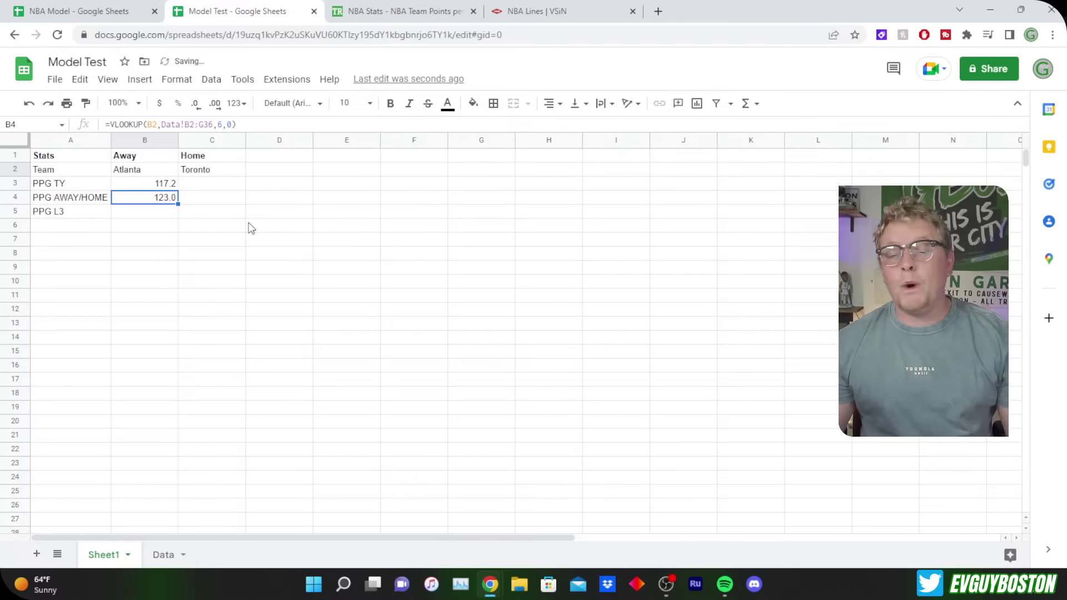
# Start a VLOOKUP formula in the Away cell of the PPG L3 row, using team cell B2 as the search key.
pyautogui.click(157, 215)
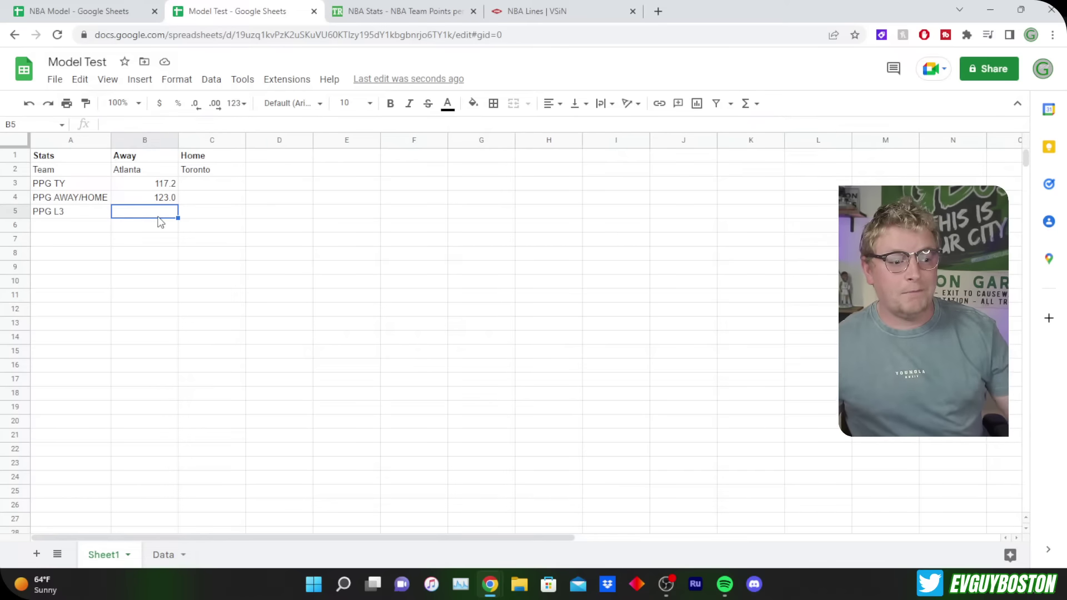
pyautogui.write('+')
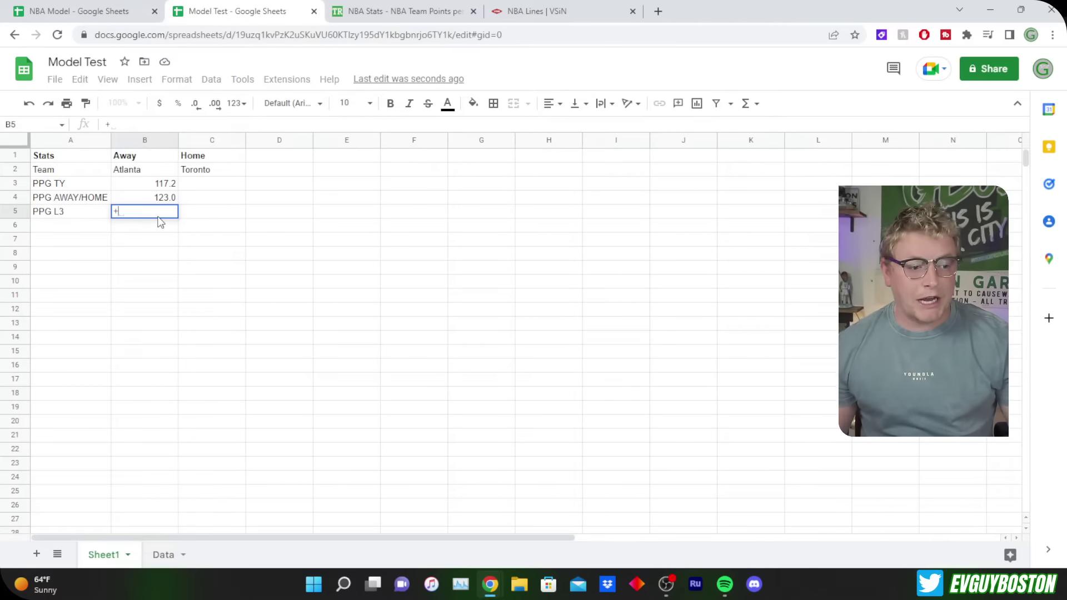
pyautogui.write('vl')
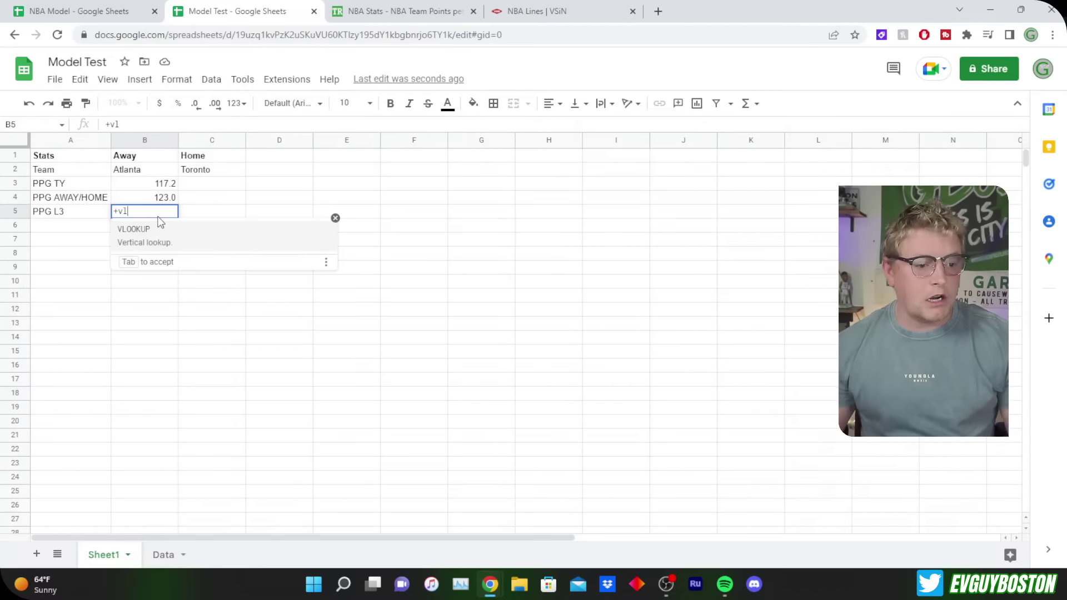
pyautogui.press('Tab')
pyautogui.click(145, 165)
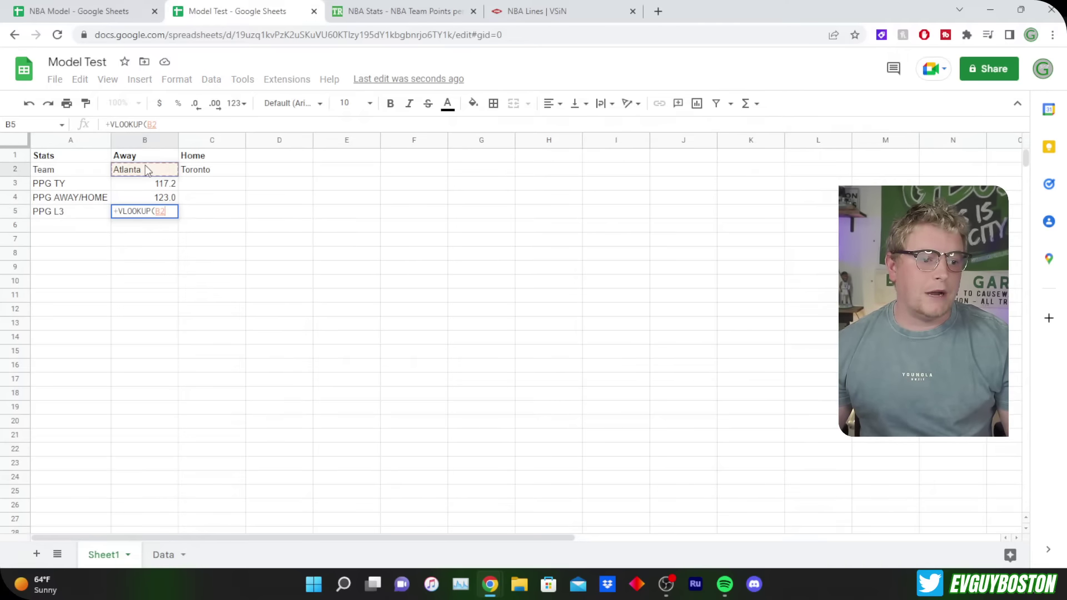
pyautogui.write(',')
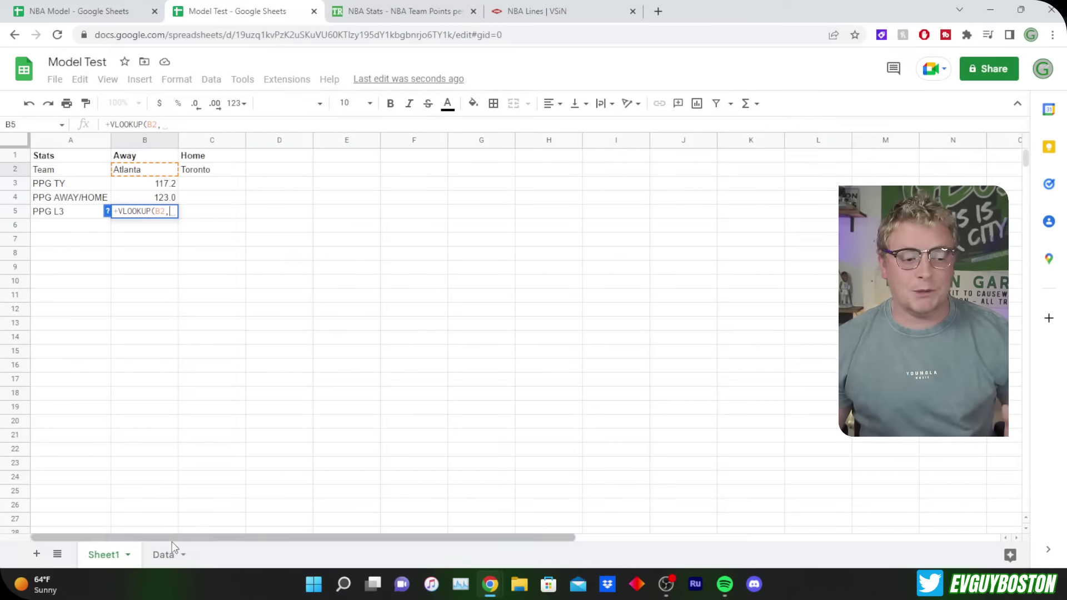
# Complete the PPG L3 formula with lookup range Data!B2:D34, column index 3 and 0 for an exact match.
pyautogui.click(160, 554)
pyautogui.scroll(3, 123, 173)
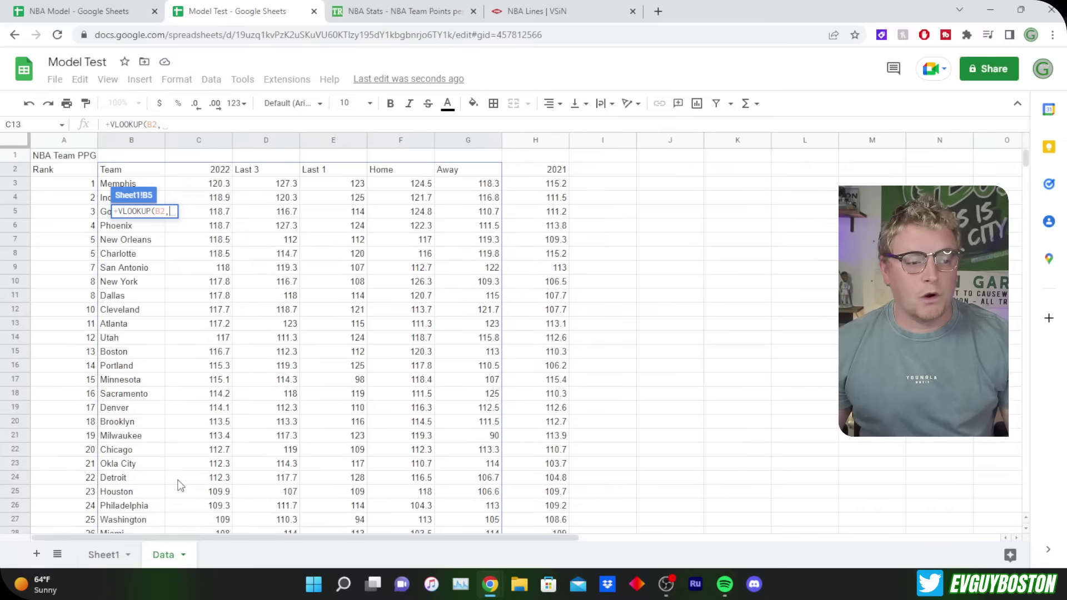
pyautogui.moveTo(122, 169); pyautogui.dragTo(259, 173)
pyautogui.hotkey('ctrl', 'shift', 'Down')
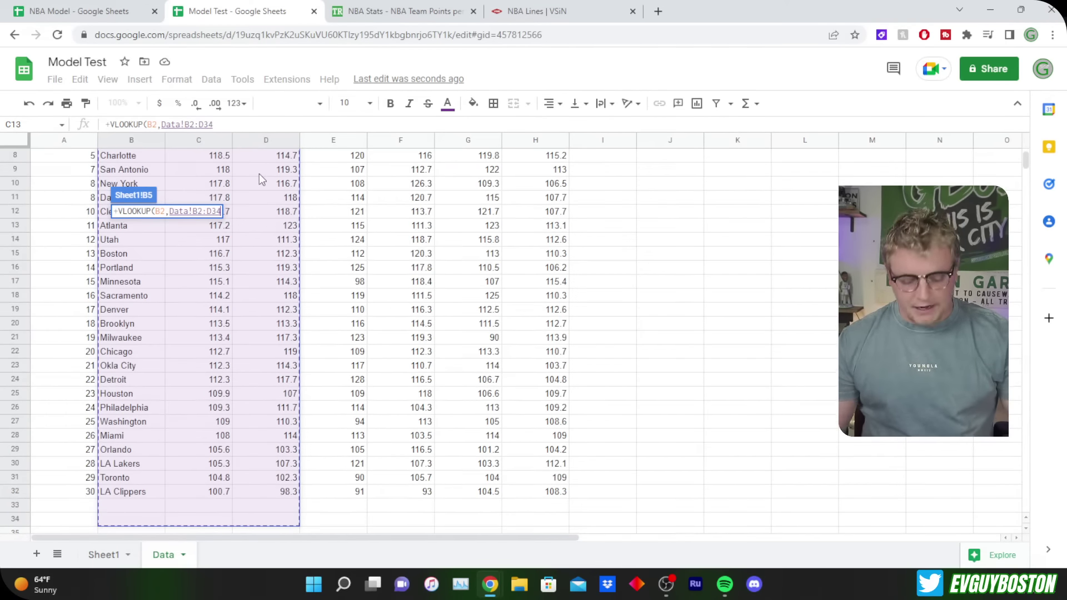
pyautogui.write(',3,0')
pyautogui.press('Return')
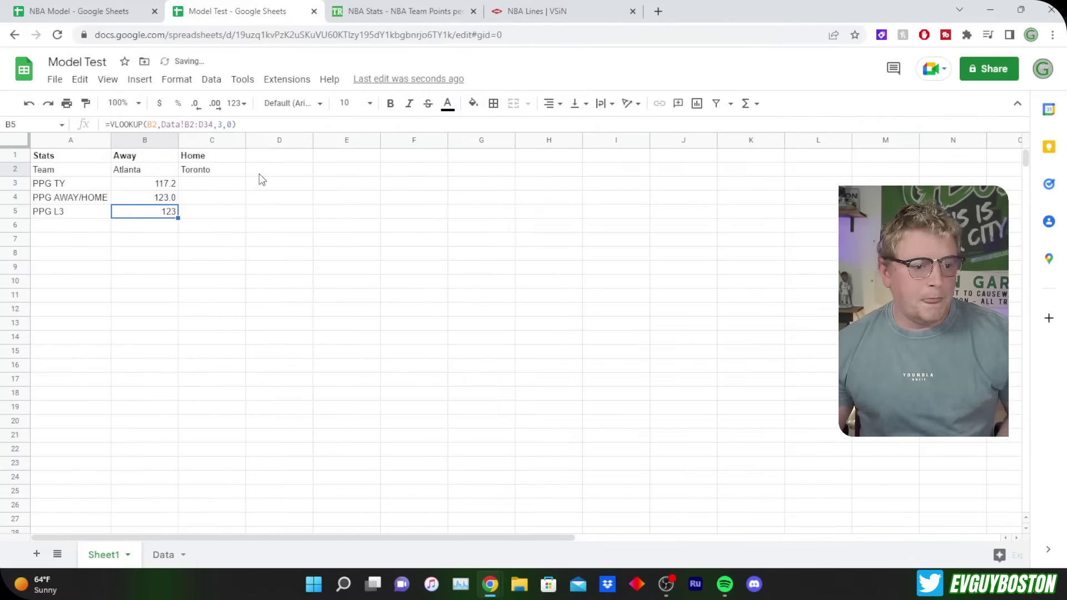
pyautogui.click(240, 212)
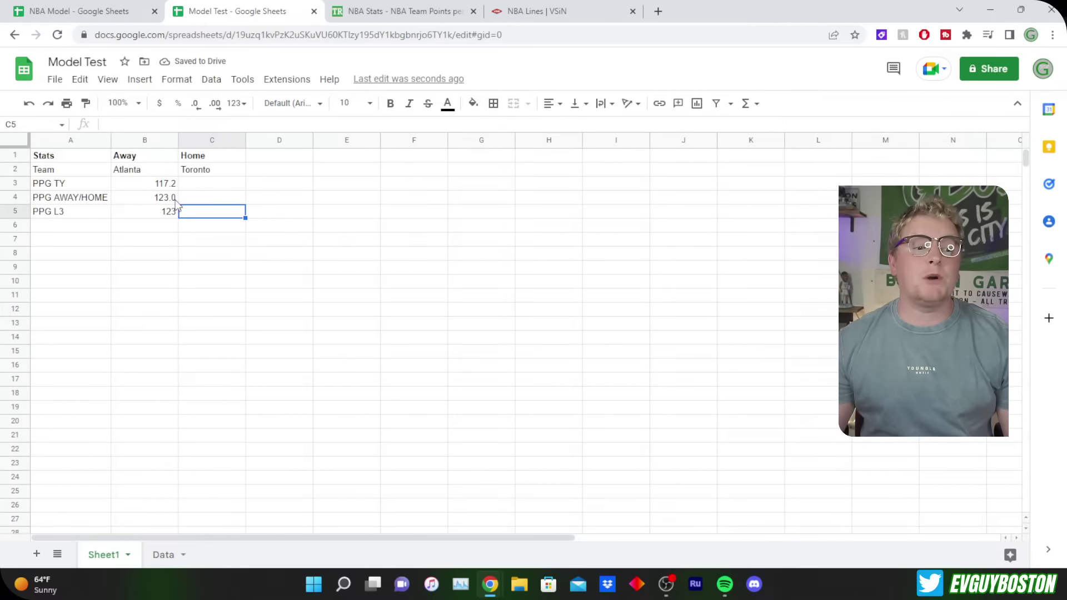
pyautogui.moveTo(167, 183); pyautogui.dragTo(167, 213)
pyautogui.click(238, 215)
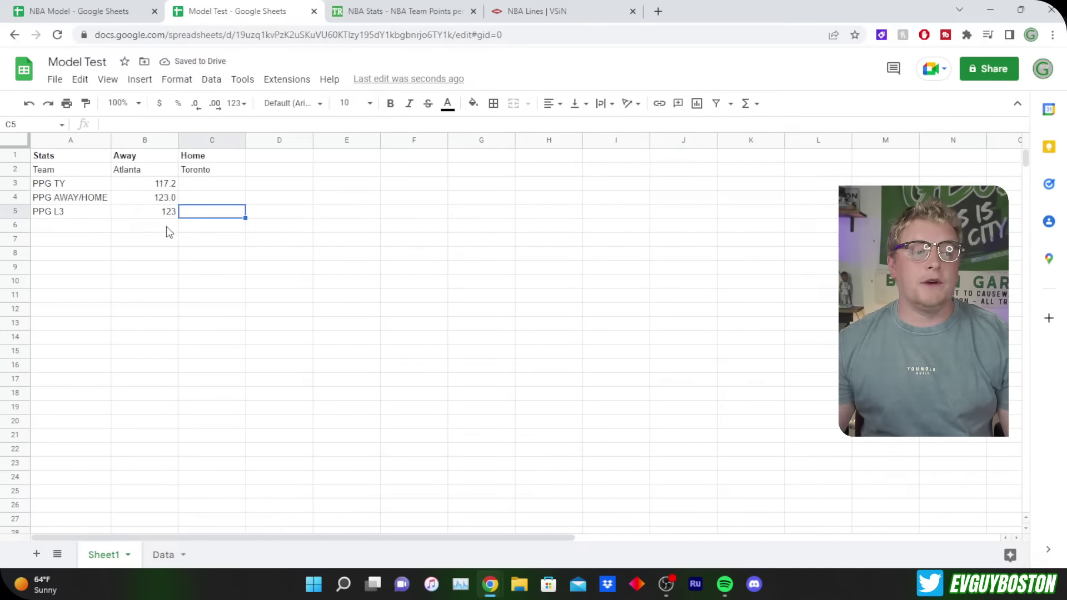
pyautogui.click(99, 225)
pyautogui.click(252, 225)
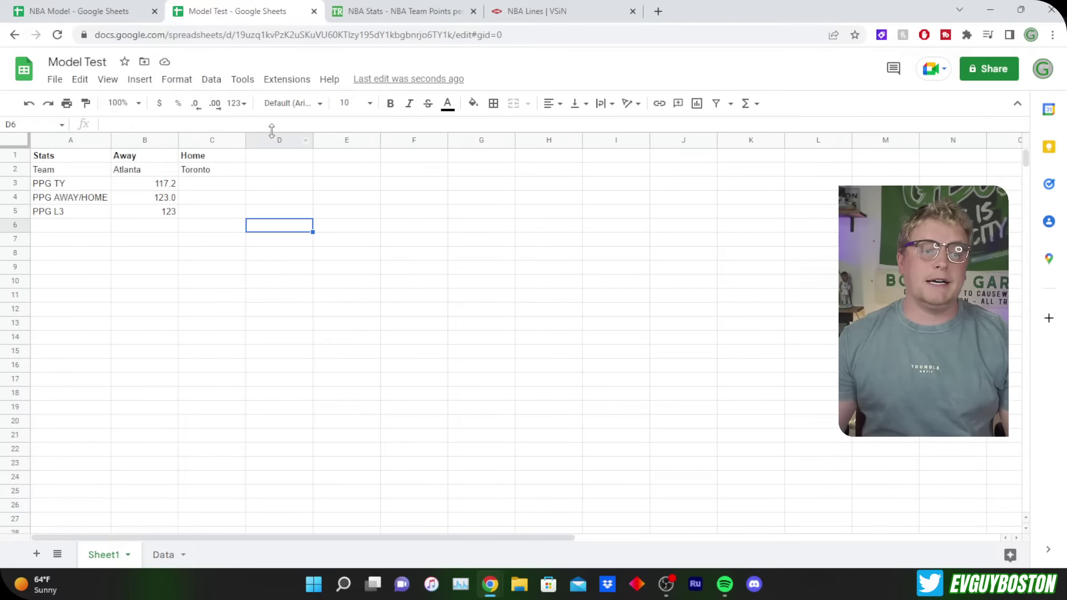
# Add the column headers Avg / Combo in D1 and Weight in E1, with Avg / Combo set in bold.
pyautogui.click(280, 159)
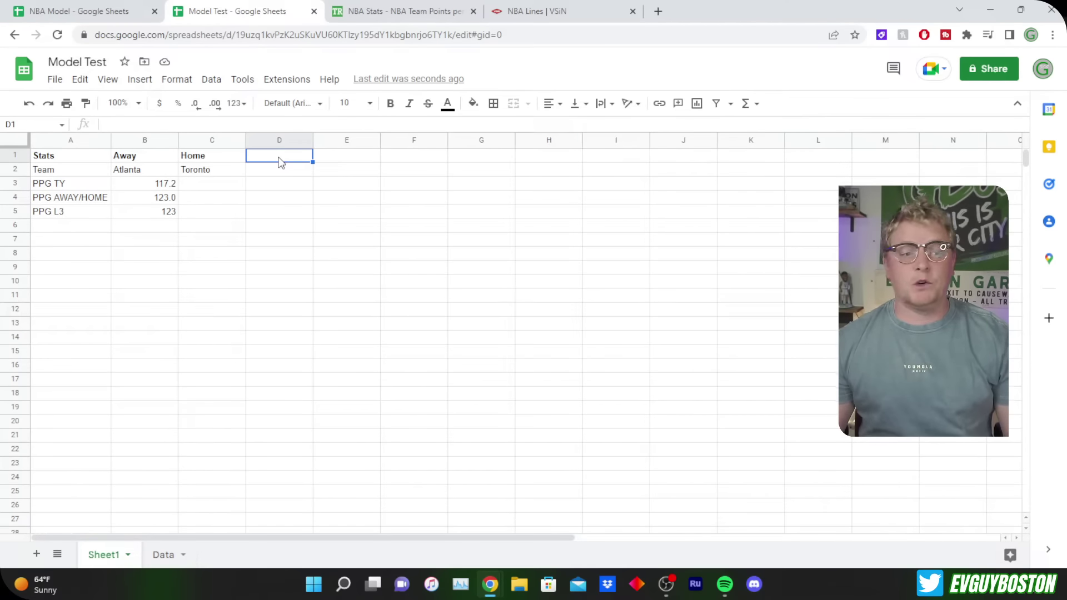
pyautogui.write('Avg / Combo')
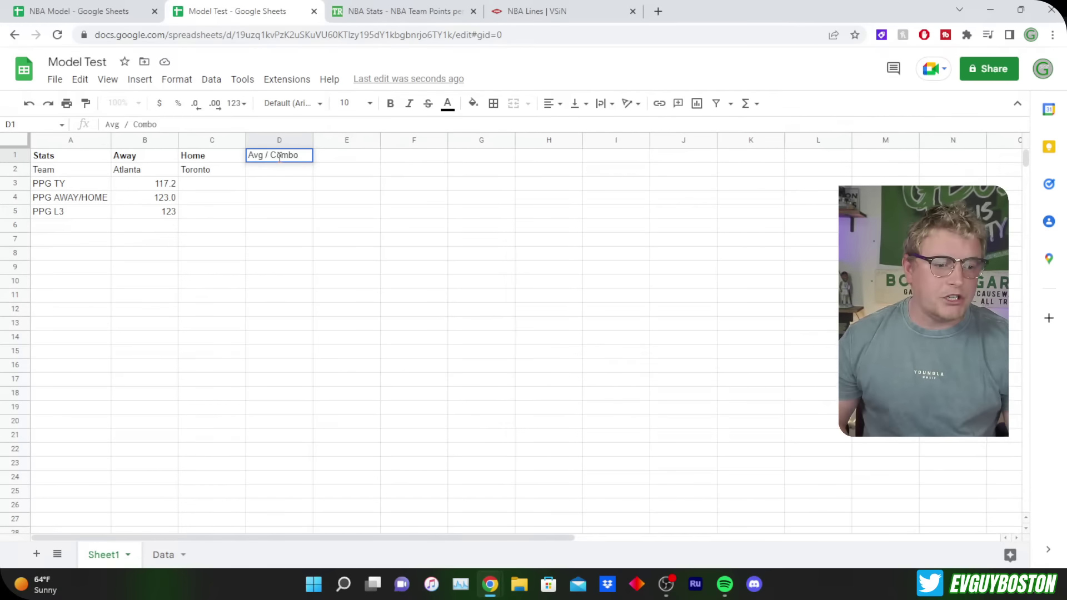
pyautogui.press('Tab')
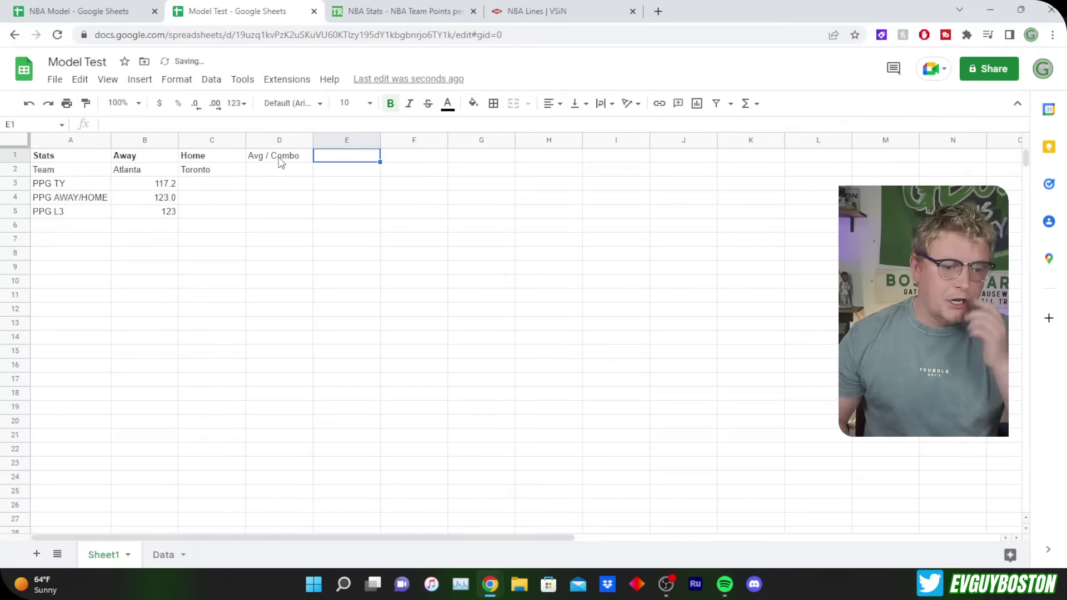
pyautogui.write('Weight')
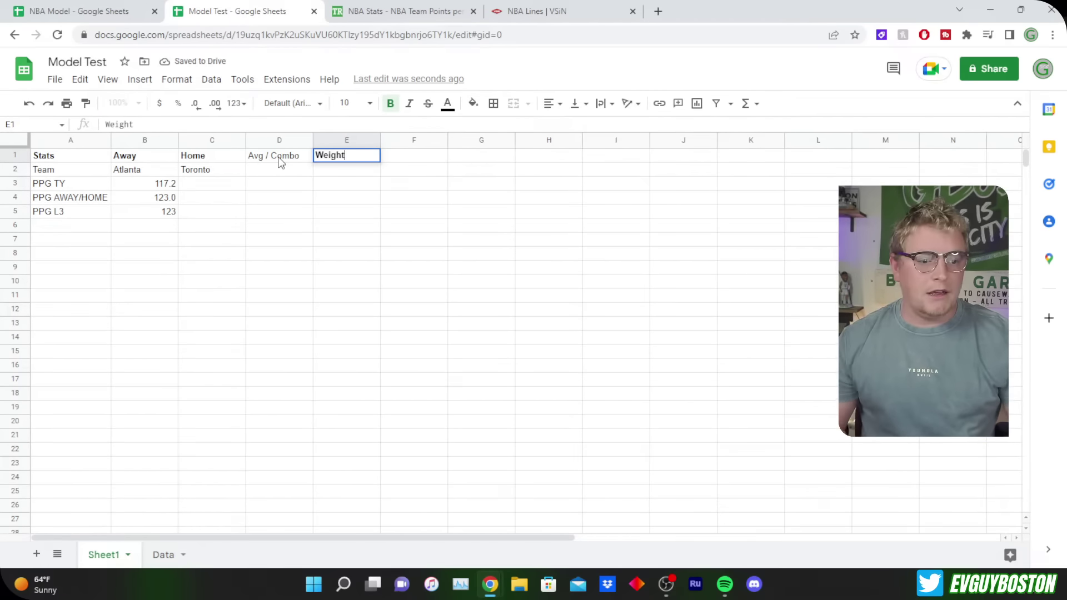
pyautogui.click(281, 162)
pyautogui.hotkey('ctrl', 'b')
# Make the lookup range in the Away PPG TY formula absolute, as Data!$B$2:$C$66.
pyautogui.press('Down')
pyautogui.press('Down')
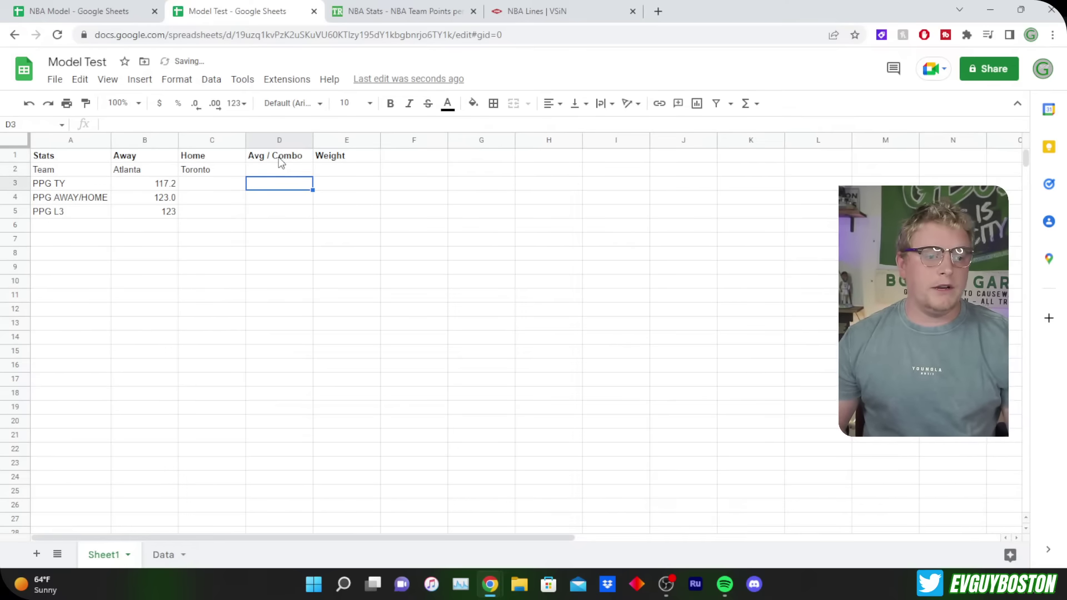
pyautogui.press('Left')
pyautogui.press('Left')
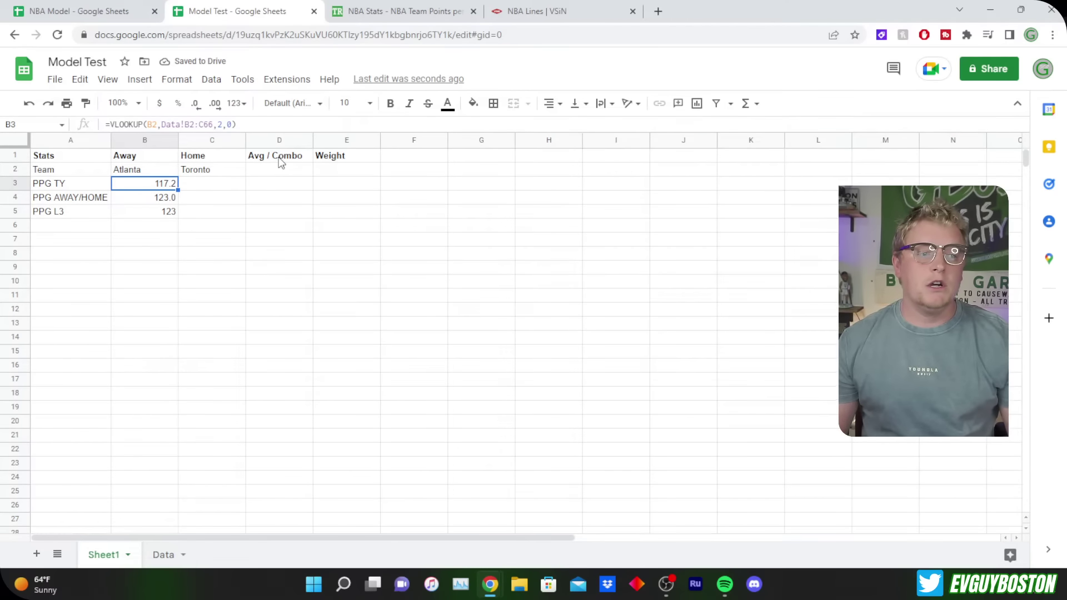
pyautogui.click(205, 125)
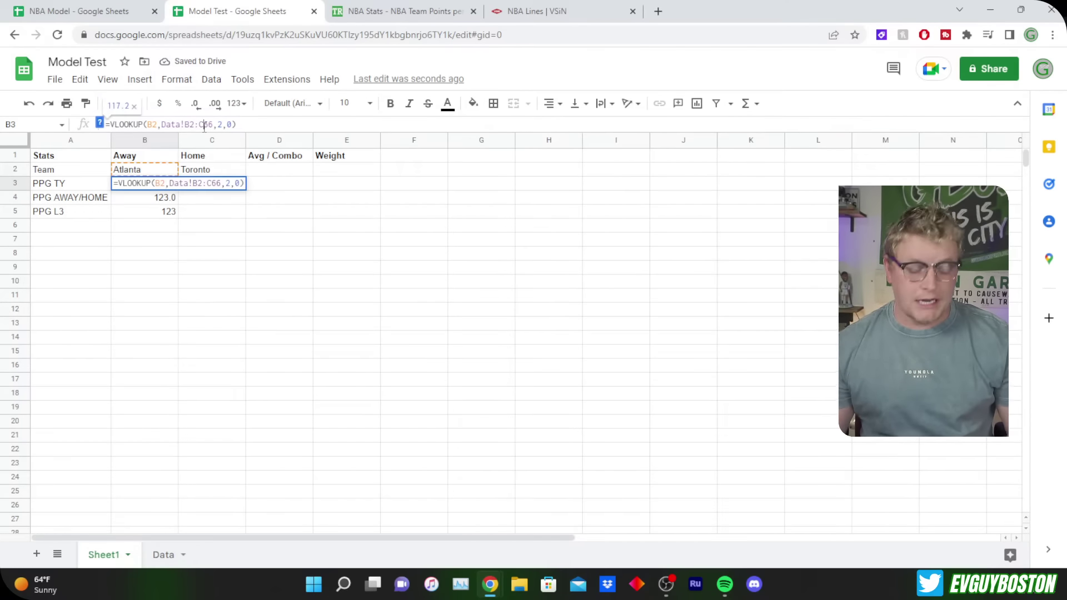
pyautogui.press('F4')
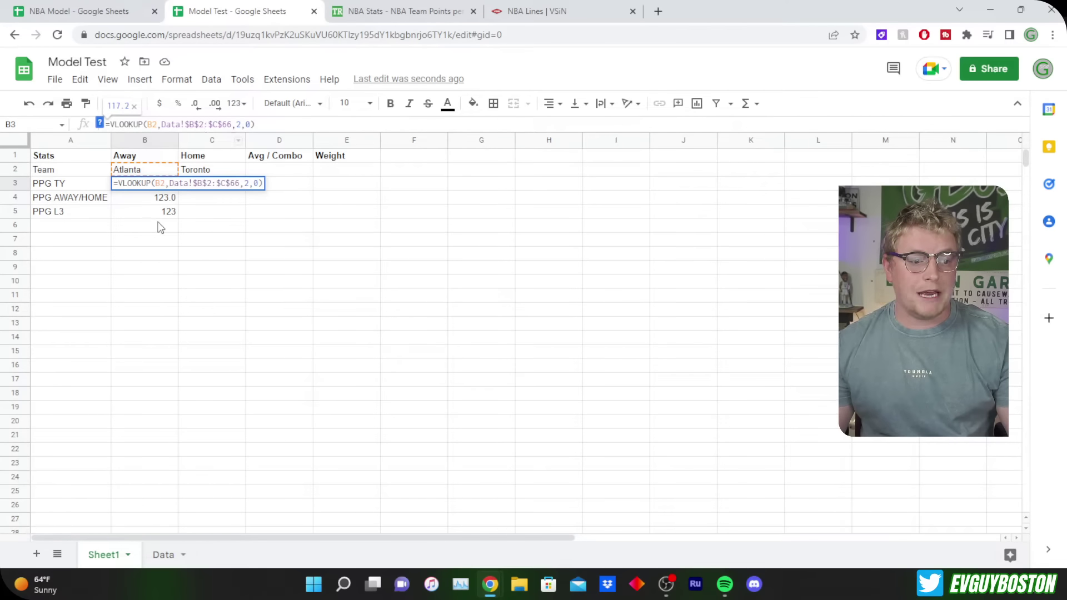
pyautogui.press('Return')
# Turn the Data lookup ranges in the Away PPG AWAY/HOME and PPG L3 formulas into absolute references.
pyautogui.click(225, 123)
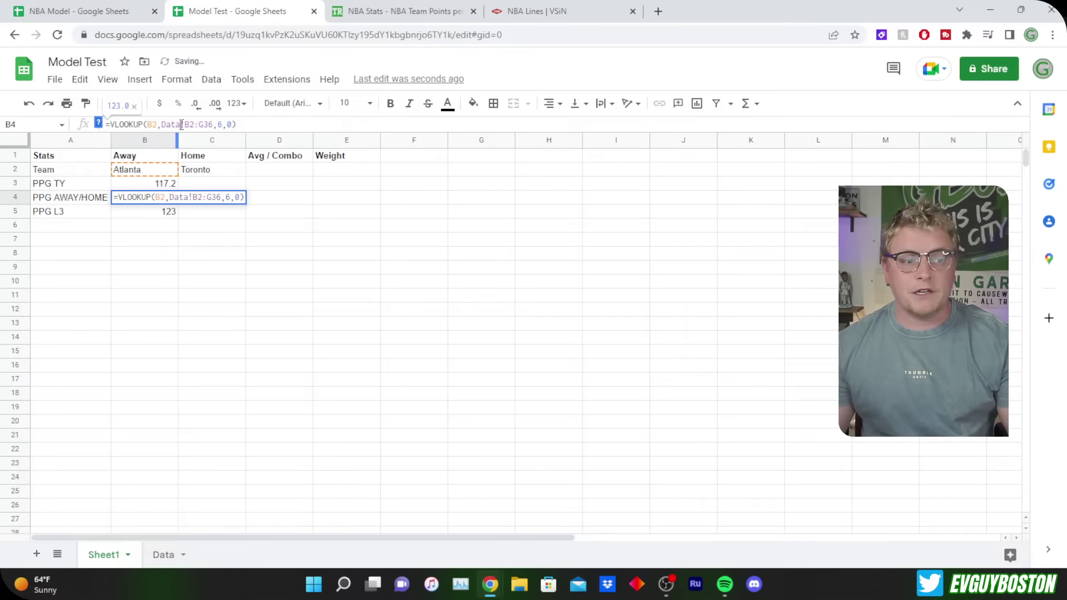
pyautogui.press('F4')
pyautogui.press('Return')
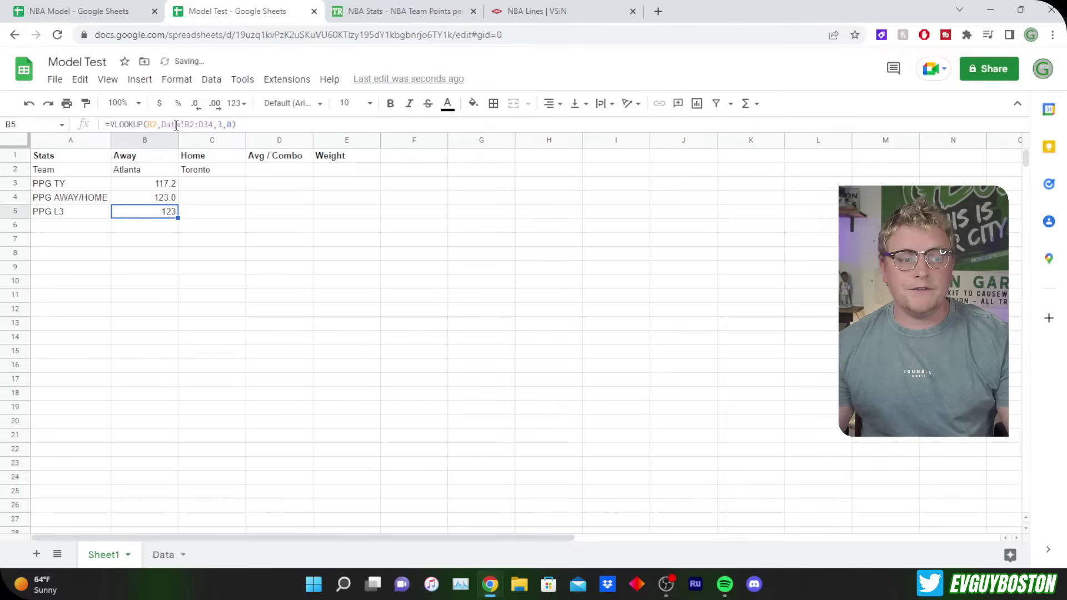
pyautogui.click(176, 125)
pyautogui.press('F4')
pyautogui.press('Return')
# Copy the three Away PPG formulas in B3:B5 into the Home column, starting at C3.
pyautogui.moveTo(169, 184); pyautogui.dragTo(166, 211)
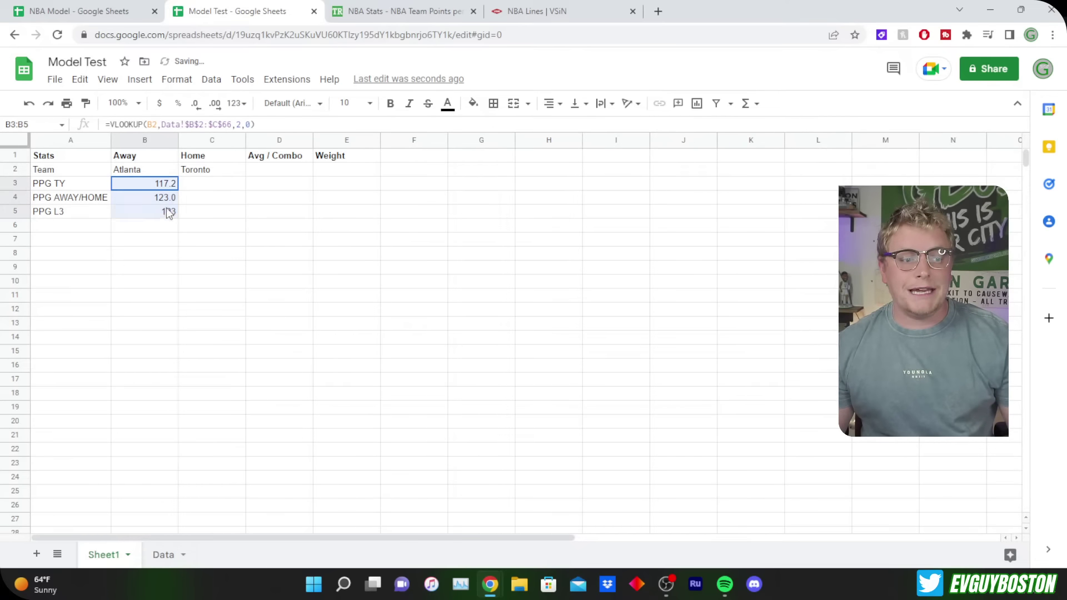
pyautogui.hotkey('ctrl', 'c')
pyautogui.click(212, 184)
pyautogui.hotkey('ctrl', 'v')
# Compare the Away and Home PPG TY formulas, checking their team cell references and locked lookup range.
pyautogui.click(213, 185)
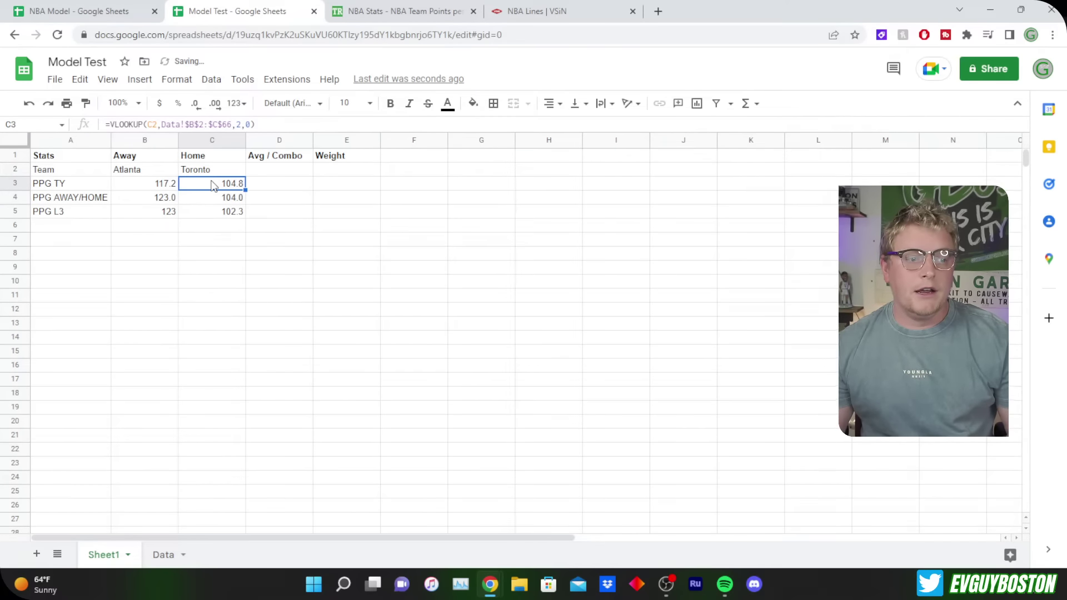
pyautogui.press('Left')
pyautogui.press('Right')
pyautogui.press('Left')
pyautogui.press('Right')
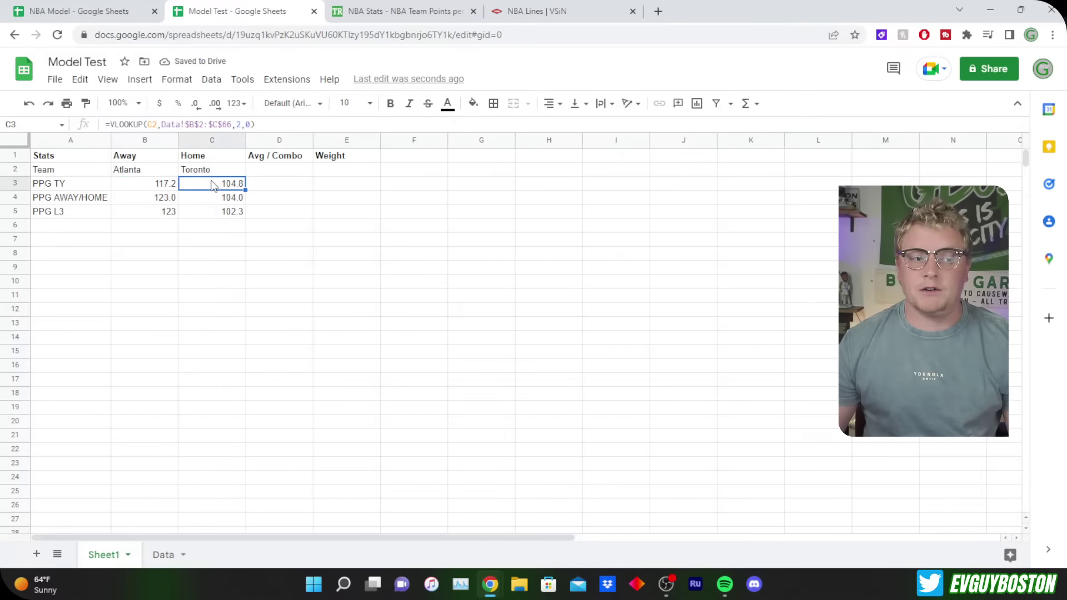
pyautogui.press('Left')
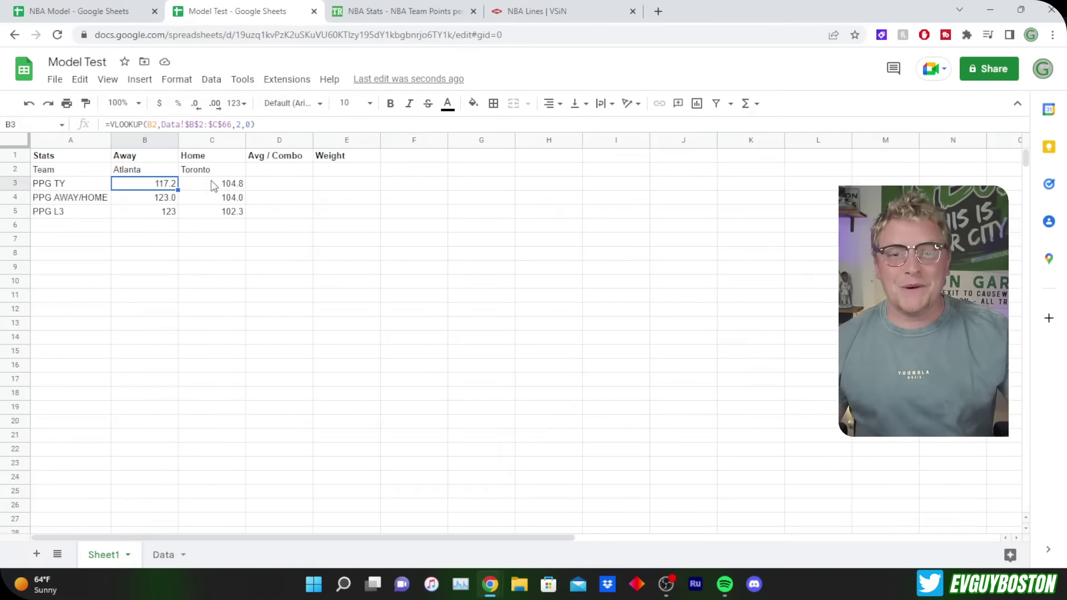
pyautogui.click(210, 183)
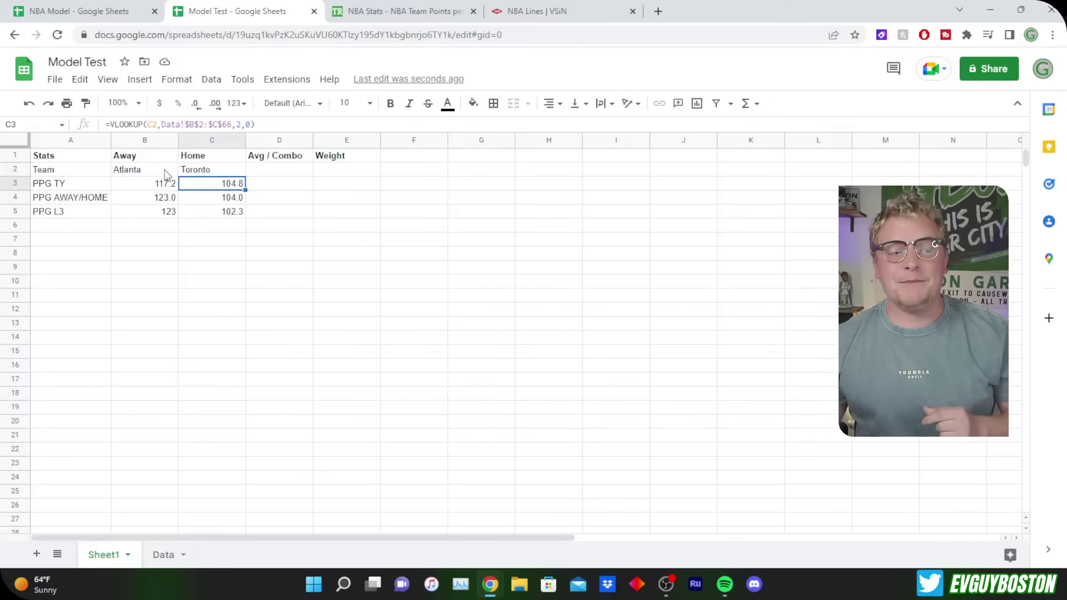
pyautogui.click(200, 173)
pyautogui.click(209, 208)
pyautogui.click(209, 189)
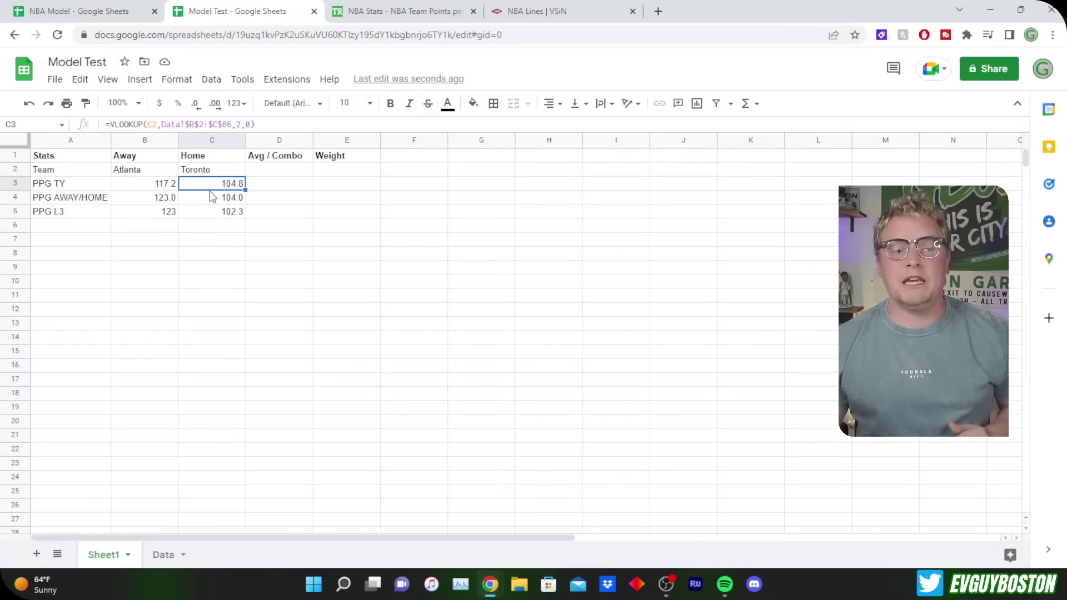
pyautogui.click(285, 184)
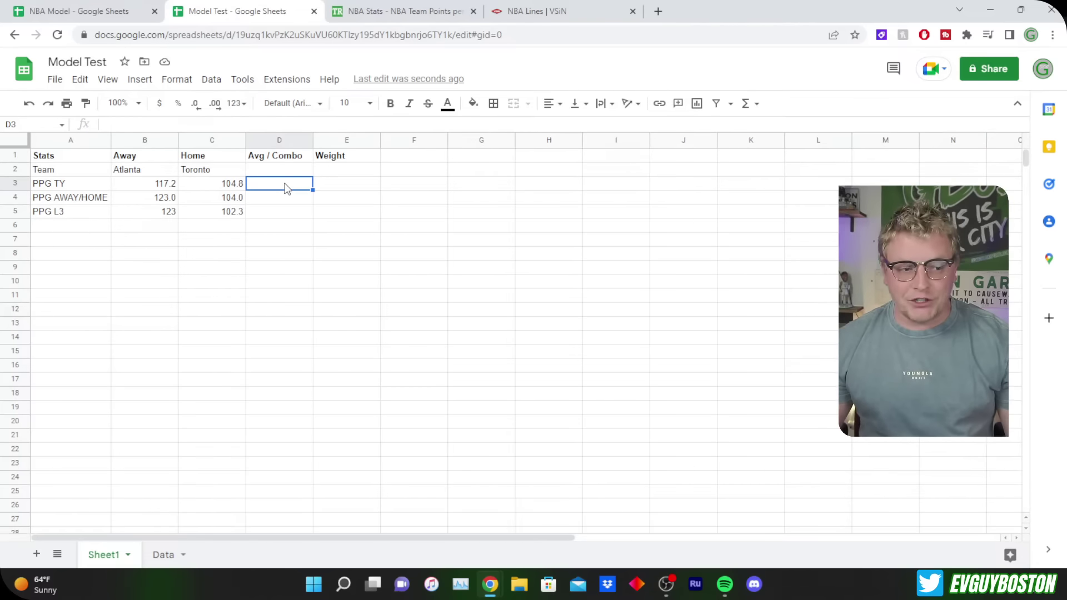
pyautogui.write('+av')
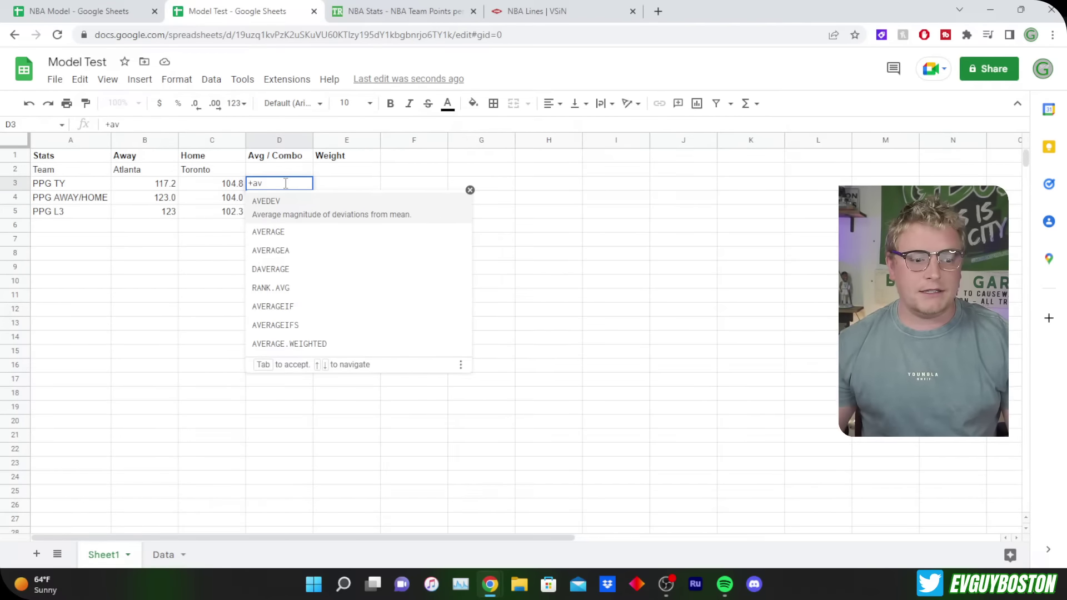
pyautogui.press('Escape')
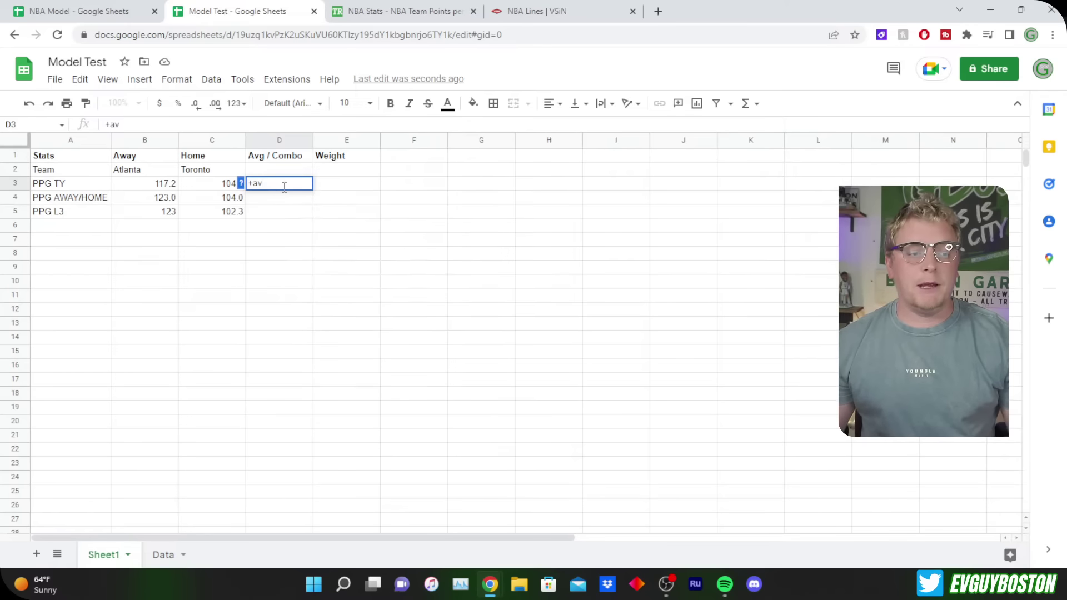
pyautogui.hotkey('ctrl', 'a')
pyautogui.press('Escape')
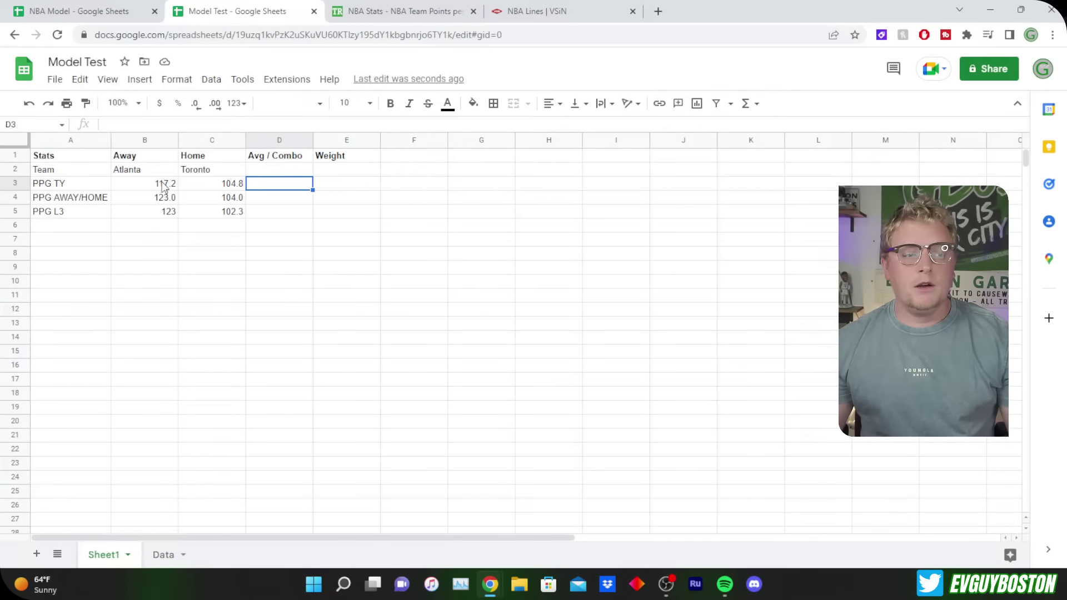
# Try an AVERAGE formula over B3:C3 in the Avg / Combo cell of the PPG TY row, and clear it again.
pyautogui.moveTo(163, 186); pyautogui.dragTo(216, 187)
pyautogui.click(257, 189)
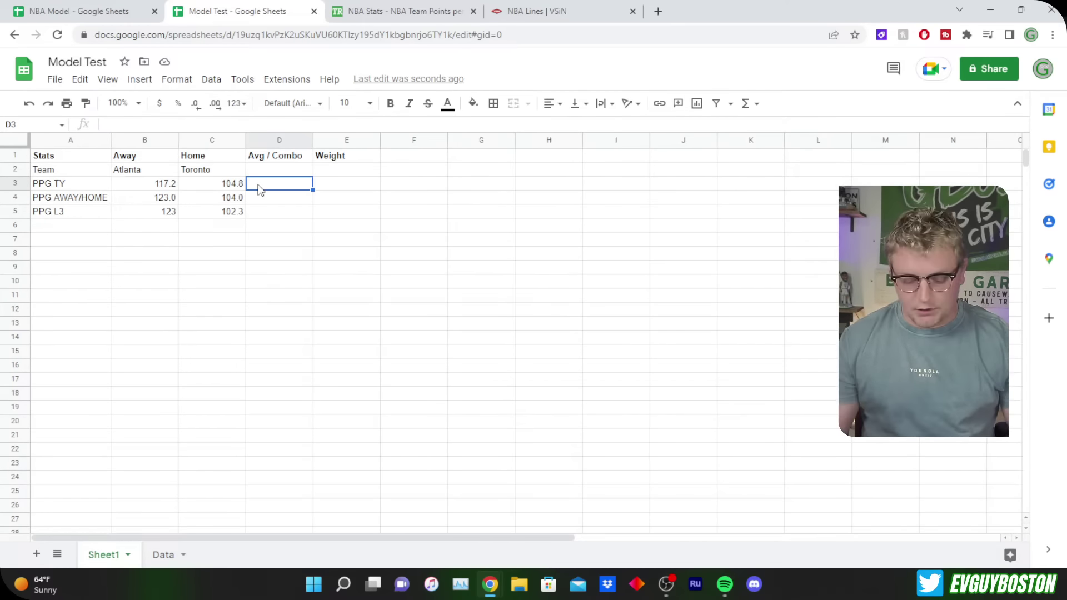
pyautogui.write('=aver')
pyautogui.press('Tab')
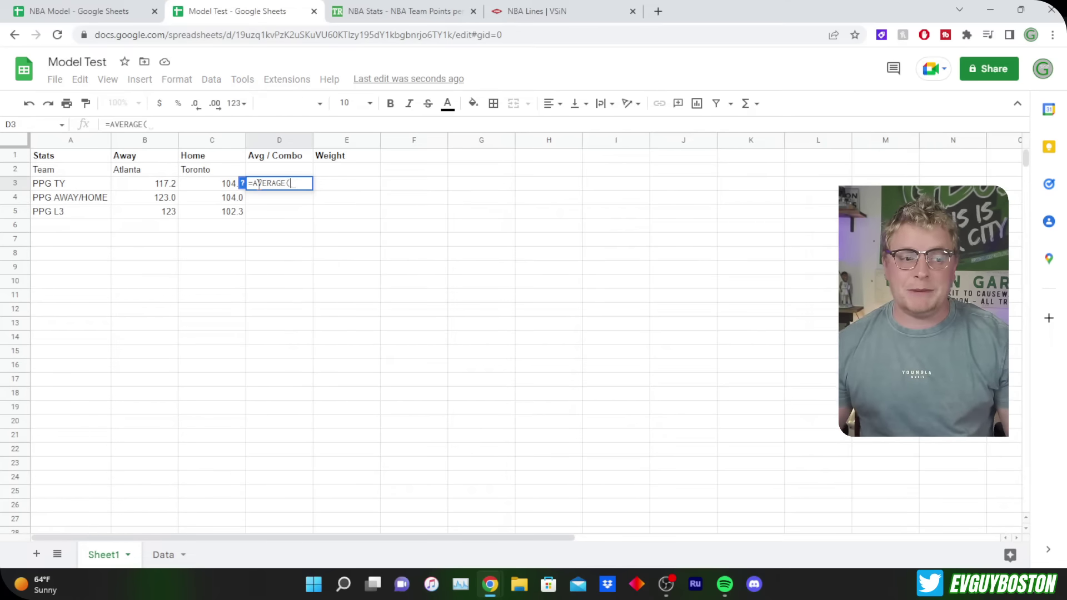
pyautogui.moveTo(166, 187); pyautogui.dragTo(208, 192)
pyautogui.press('Return')
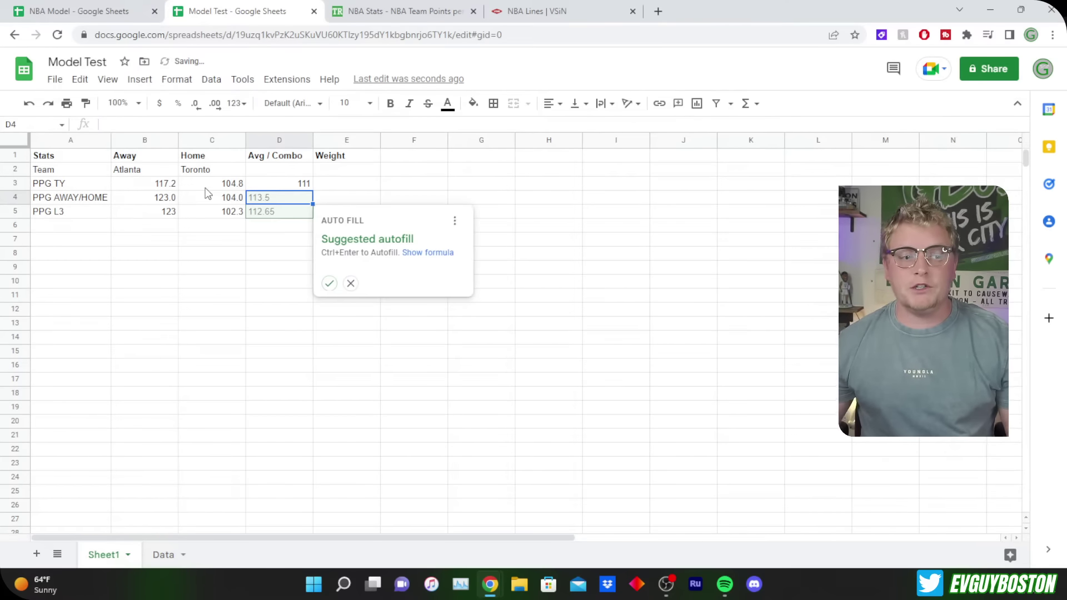
pyautogui.press('Escape')
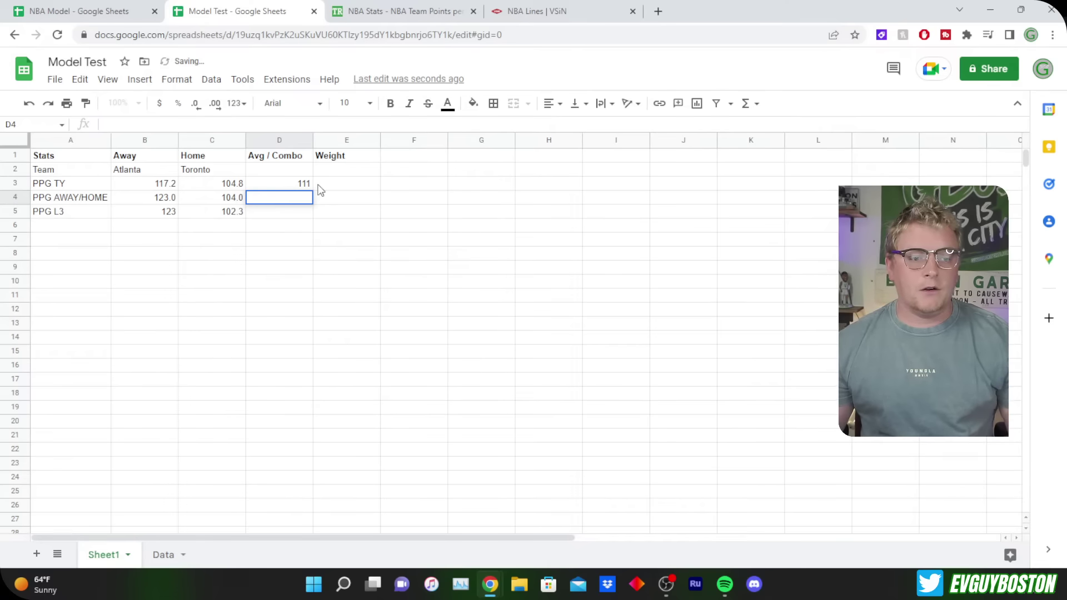
pyautogui.click(298, 188)
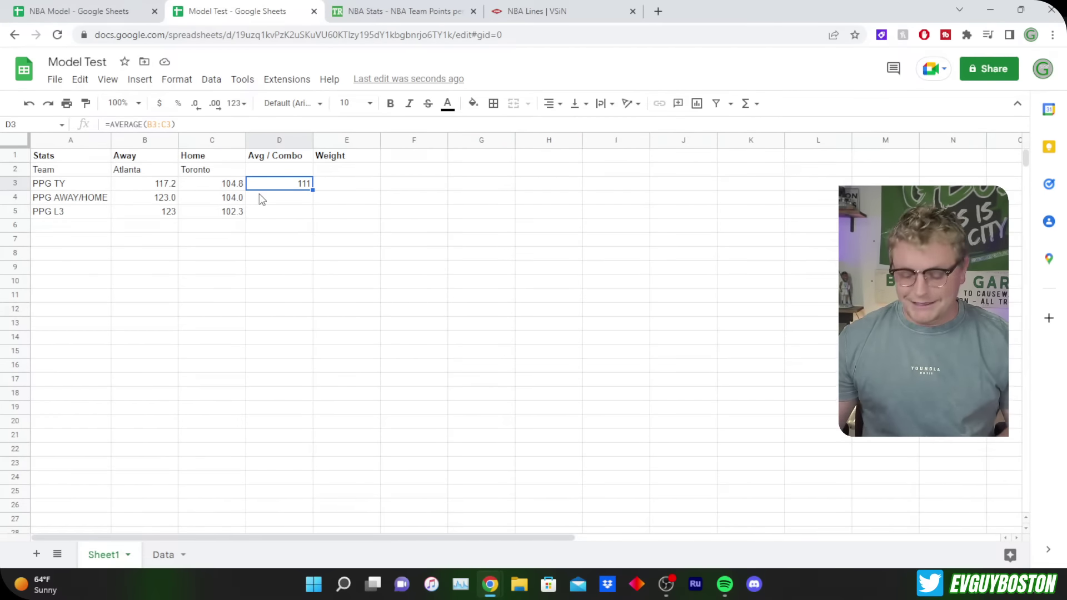
pyautogui.press('Delete')
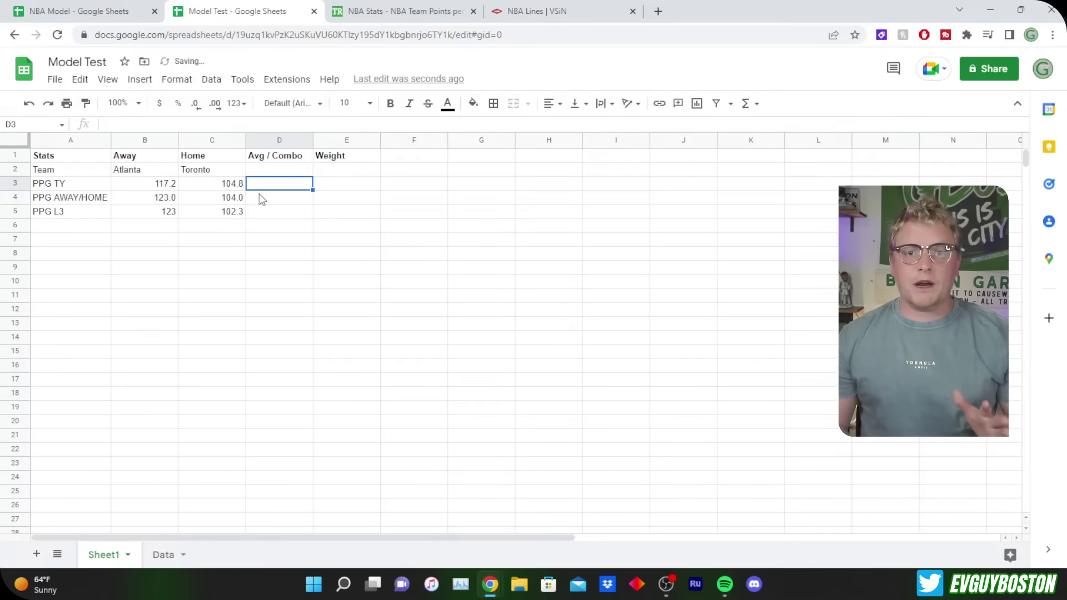
# Duplicate the three PPG labels from A3:A5 into A6:A8 of the Stats column.
pyautogui.press('Down')
pyautogui.press('Down')
pyautogui.press('Down')
pyautogui.press('Left')
pyautogui.press('Left')
pyautogui.press('Left')
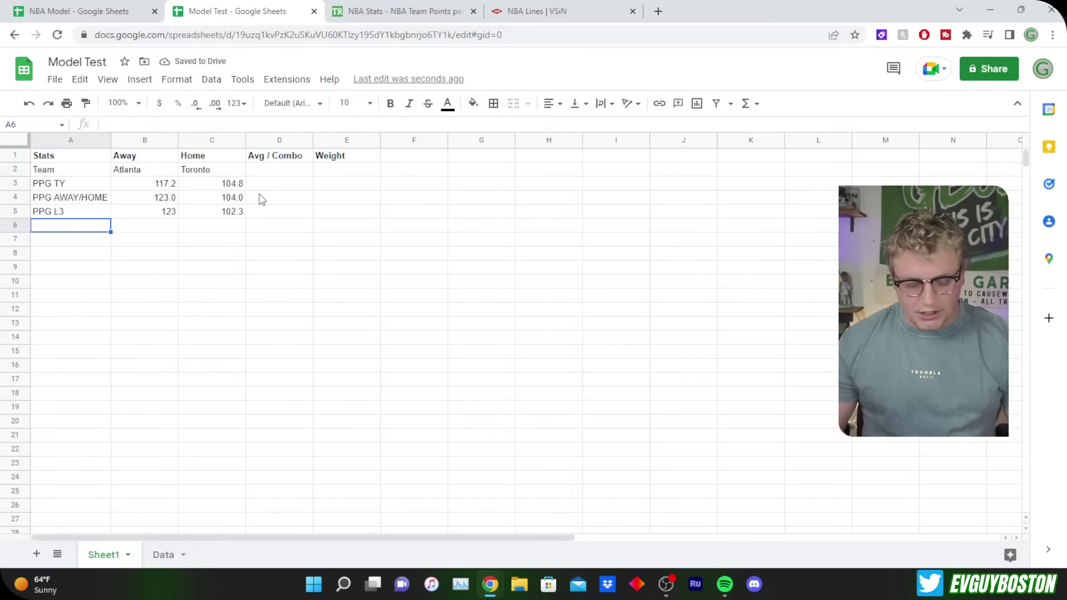
pyautogui.press('Up')
pyautogui.hotkey('shift', 'Up')
pyautogui.hotkey('shift', 'Up')
pyautogui.hotkey('ctrl', 'c')
pyautogui.press('Down')
pyautogui.hotkey('ctrl', 'v')
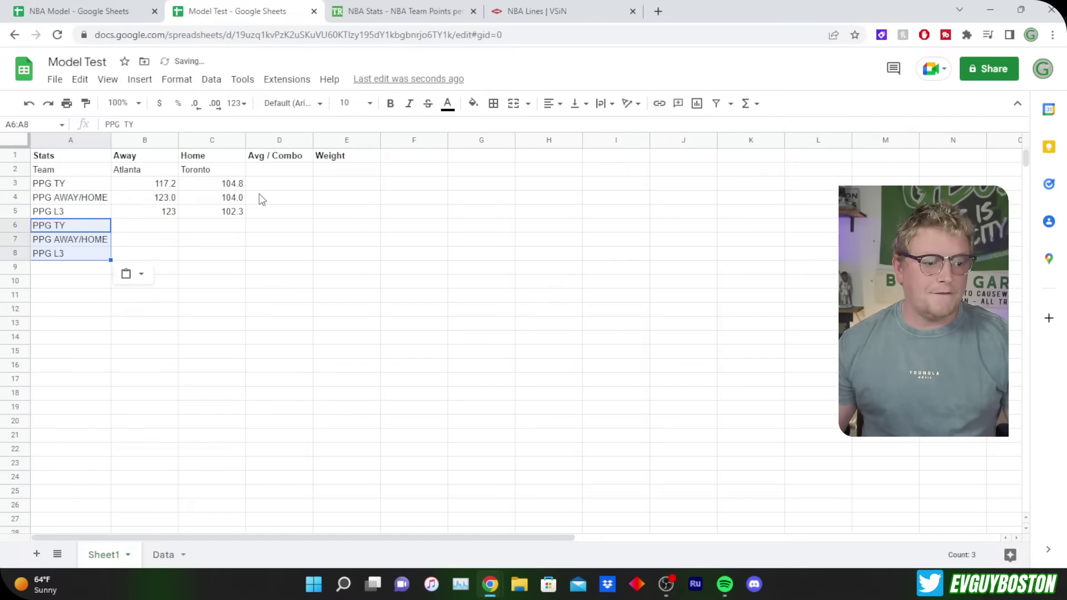
# Prefix the three duplicated PPG labels in A6:A8 with OPP and fit column A's width to its contents.
pyautogui.click(105, 124)
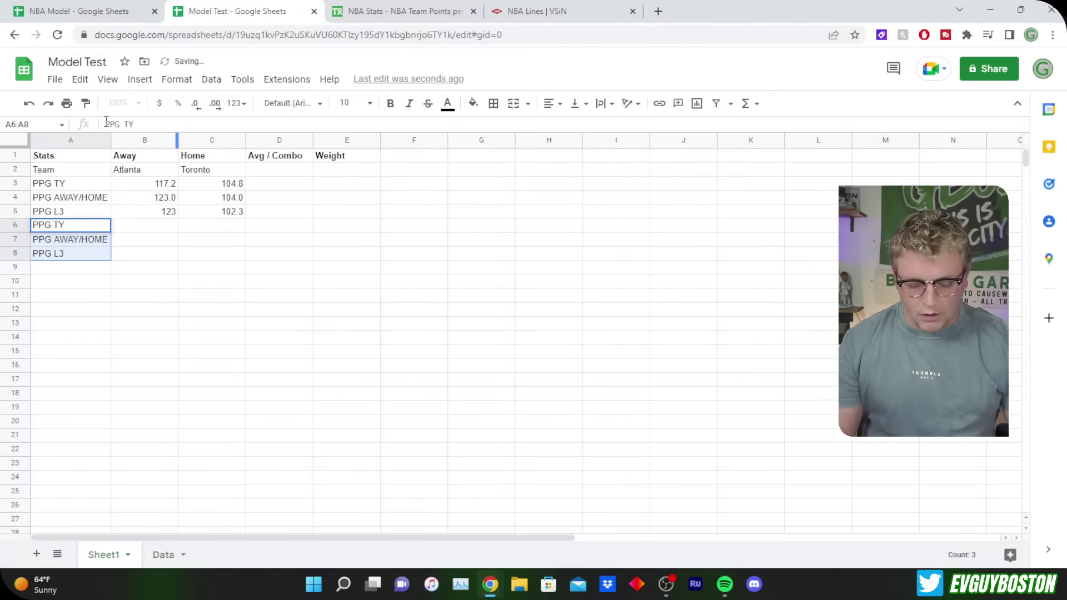
pyautogui.write('OPP')
pyautogui.click(73, 254)
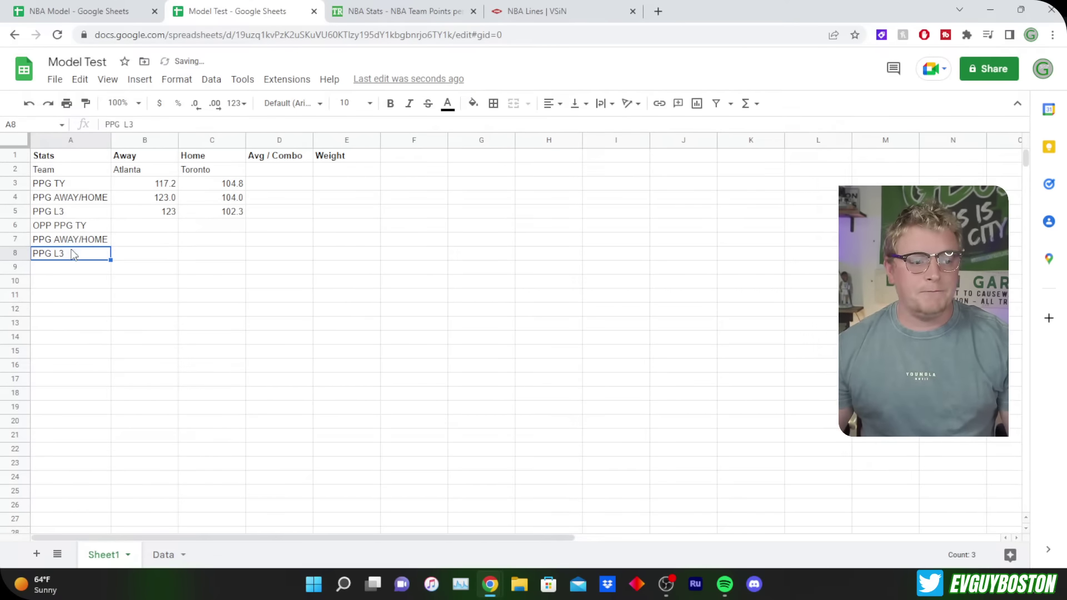
pyautogui.click(69, 243)
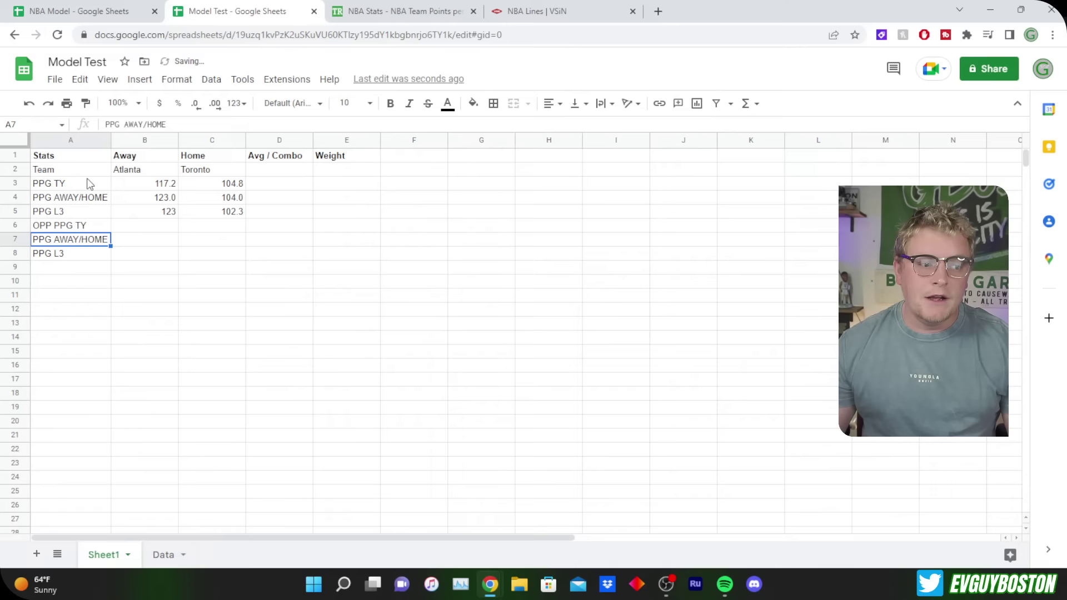
pyautogui.click(106, 124)
pyautogui.write('OPP')
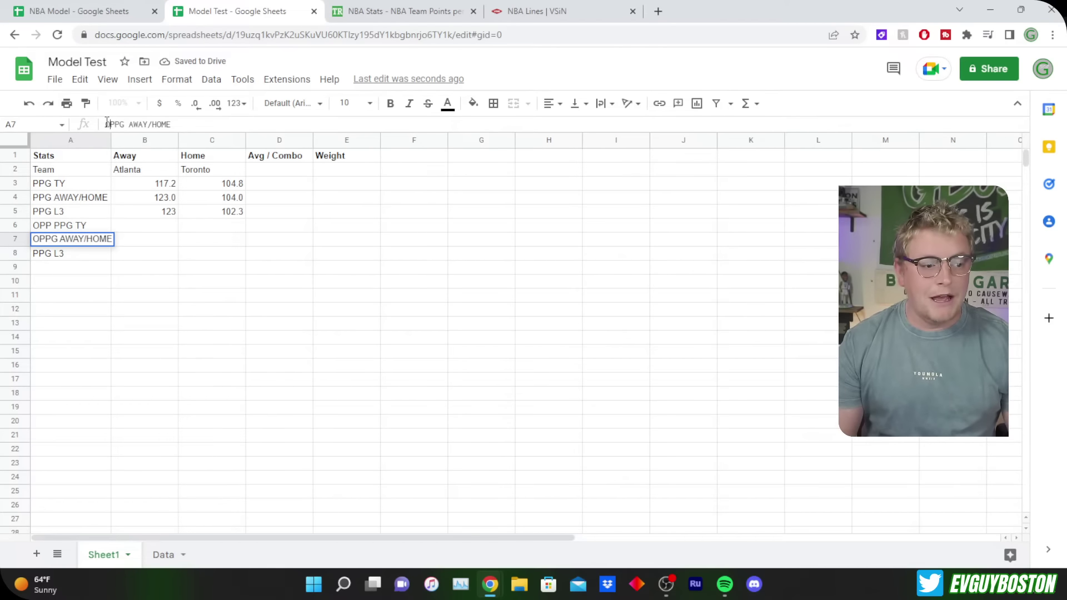
pyautogui.click(78, 253)
pyautogui.click(107, 123)
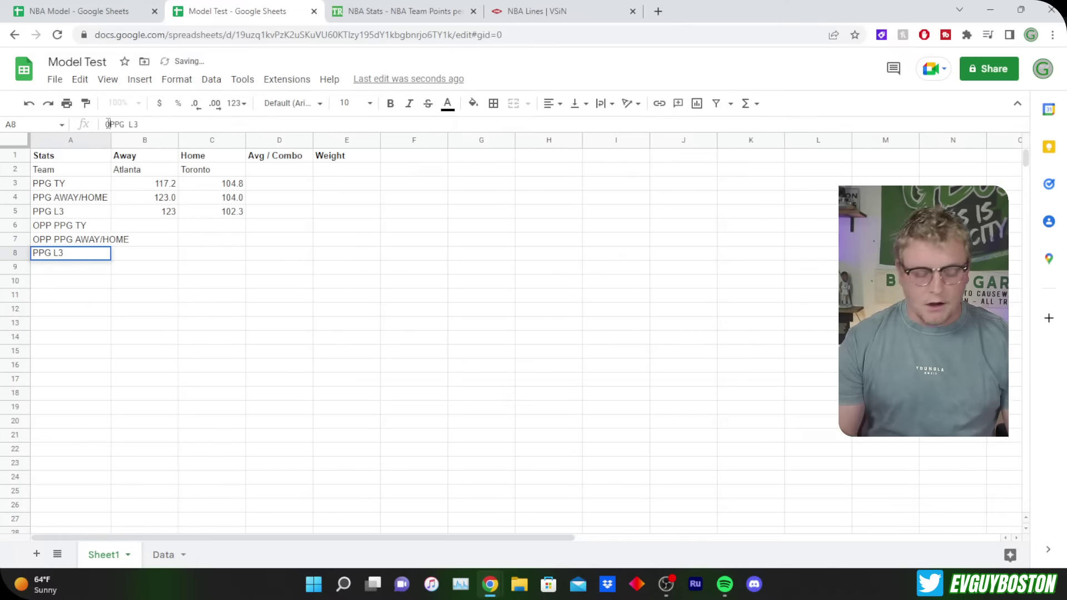
pyautogui.write('OPP')
pyautogui.press('Tab')
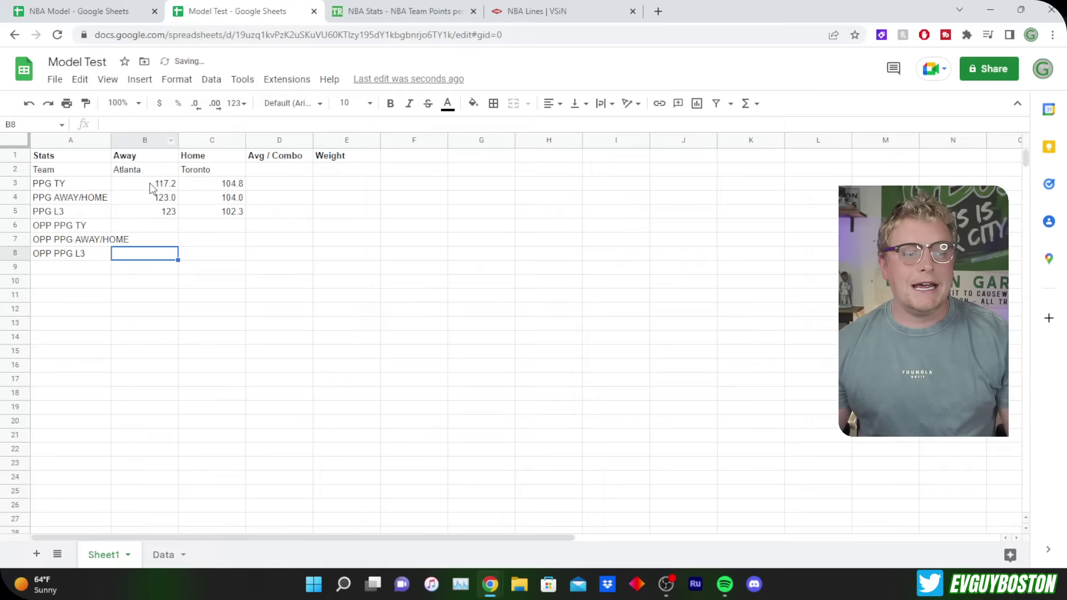
pyautogui.doubleClick(110, 140)
# Switch to the TeamRankings site and open the Opponent Points per Game page from the Scoring Defense team stats.
pyautogui.click(180, 217)
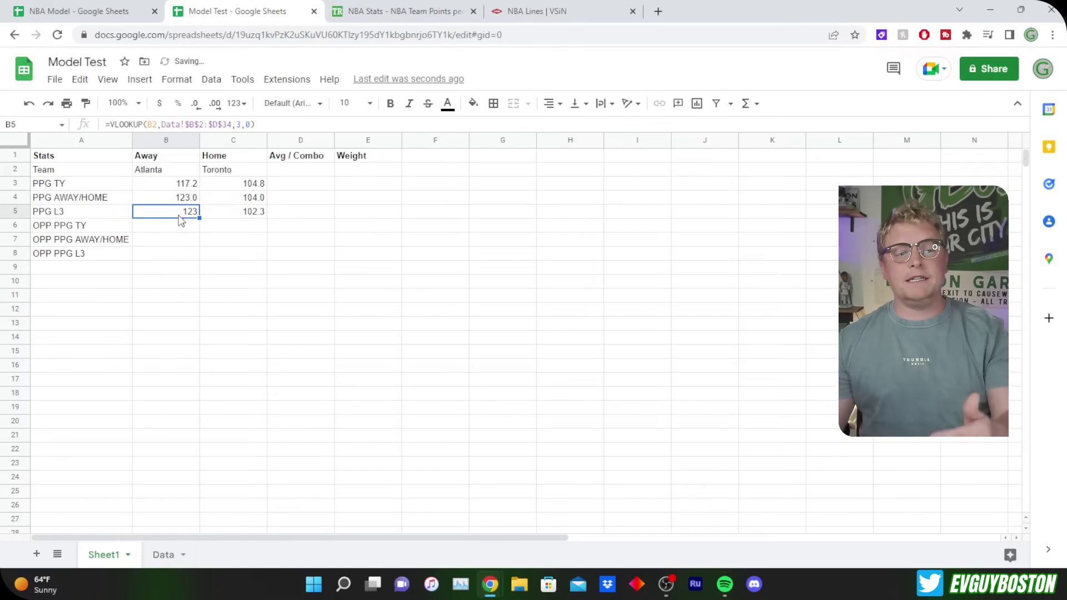
pyautogui.click(181, 225)
pyautogui.click(427, 10)
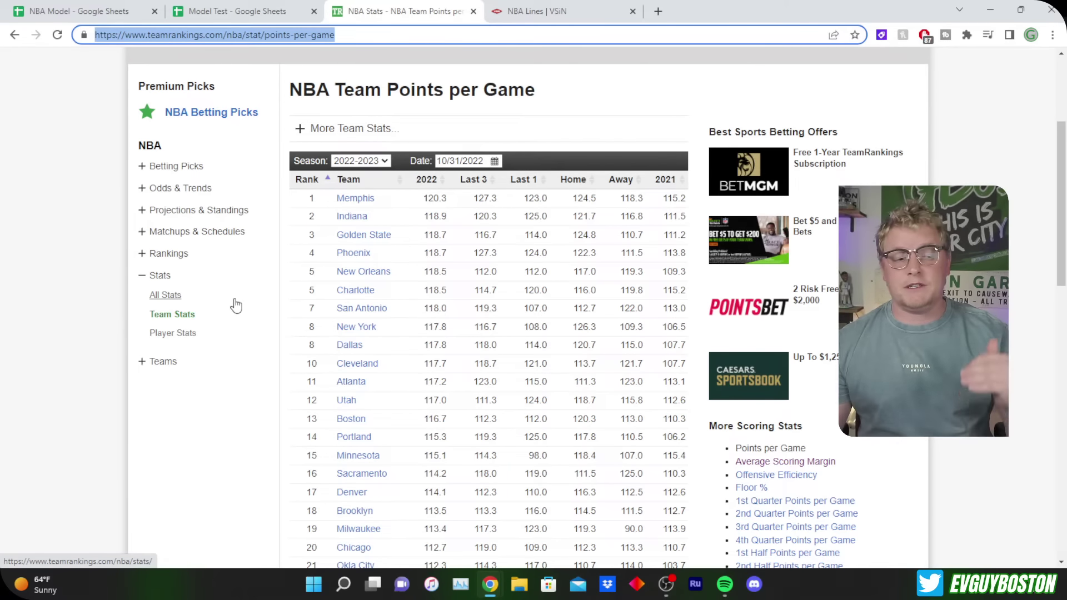
pyautogui.click(182, 317)
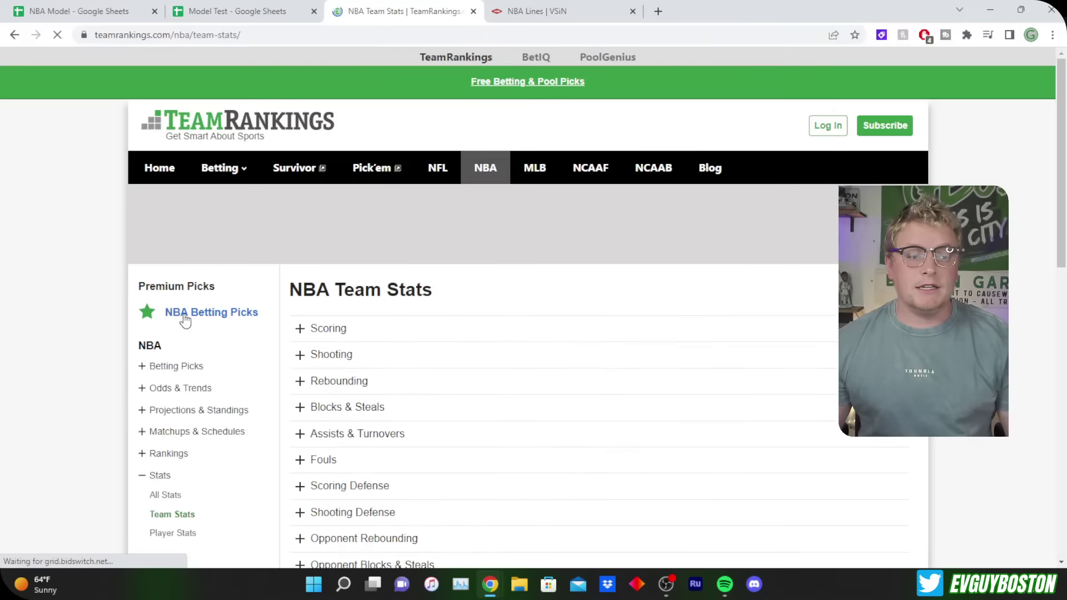
pyautogui.scroll(-2, 433, 269)
pyautogui.click(381, 358)
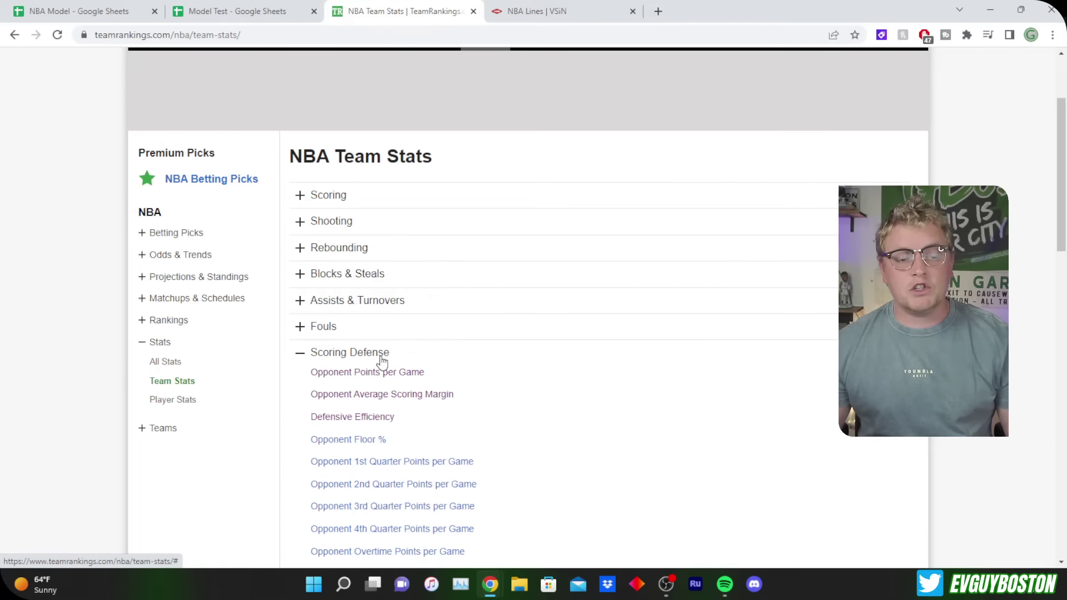
pyautogui.click(382, 372)
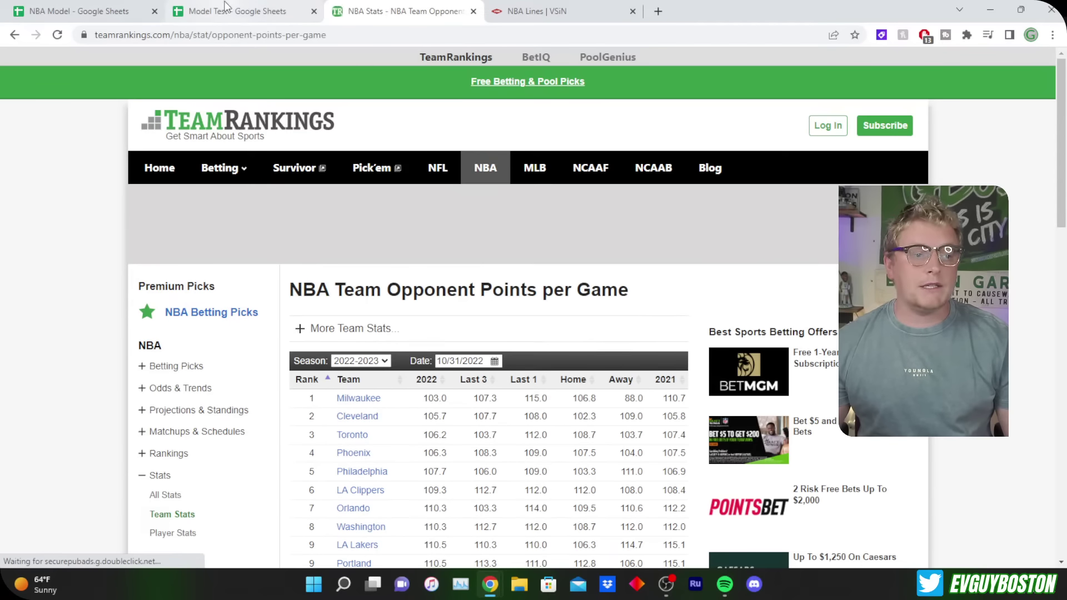
# Return to Model Test and enter the heading OPP Team PPG in J1 of the Data sheet.
pyautogui.click(226, 6)
pyautogui.click(163, 556)
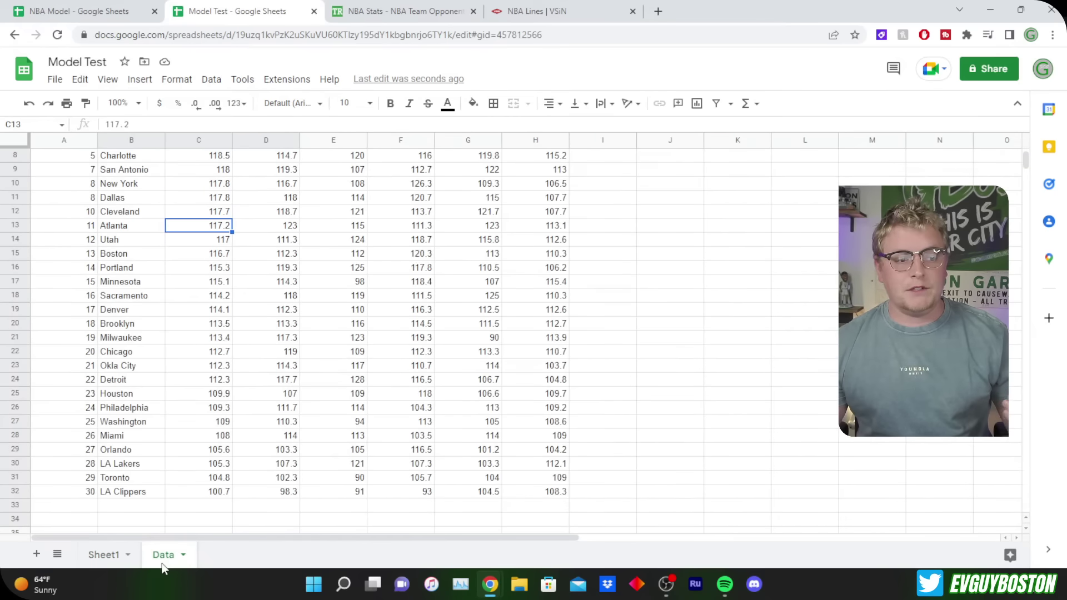
pyautogui.scroll(3, 119, 327)
pyautogui.click(57, 157)
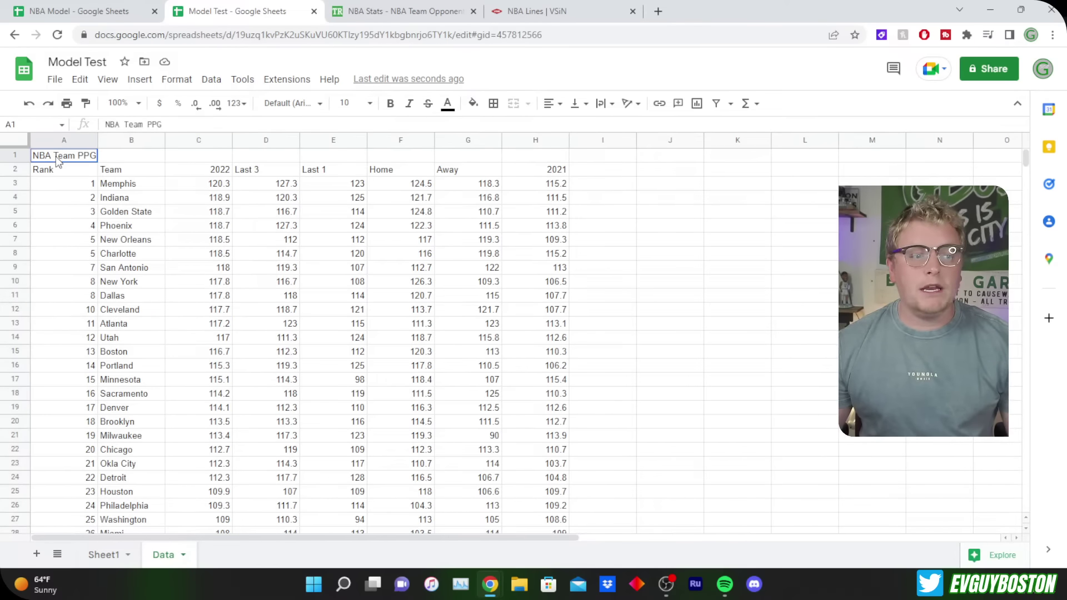
pyautogui.click(683, 151)
pyautogui.write('OPP Team PPG')
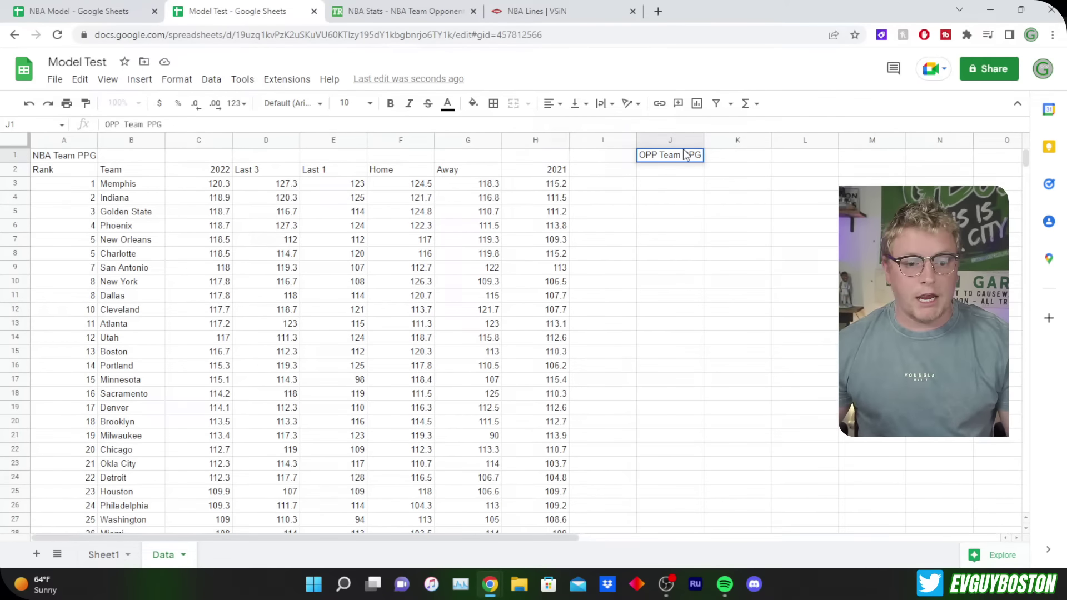
pyautogui.press('Tab')
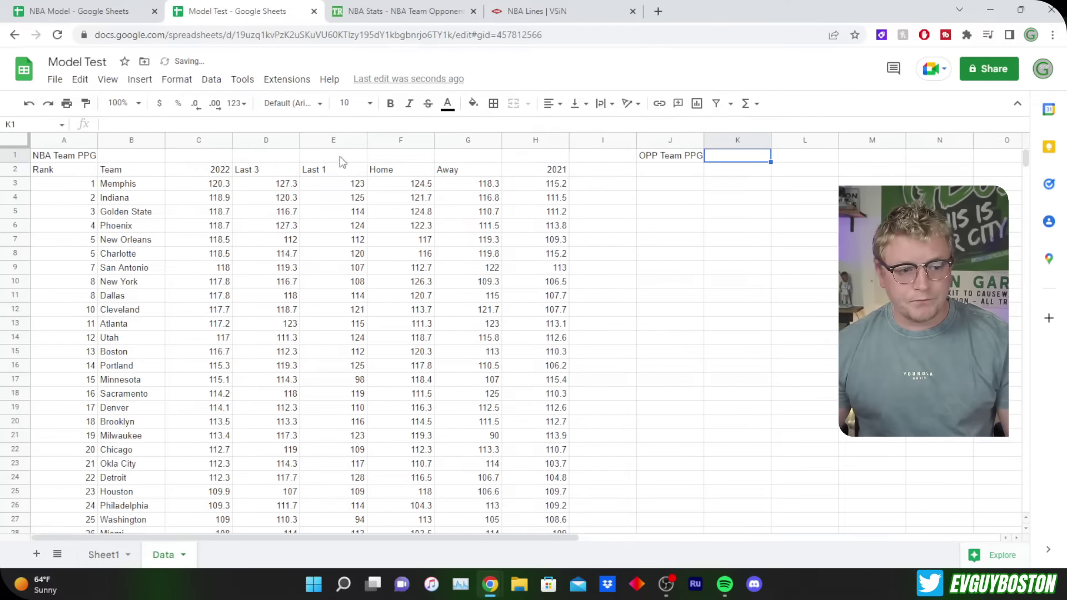
# Copy the IMPORTHTML formula from A2 of the Data sheet into J2.
pyautogui.click(50, 176)
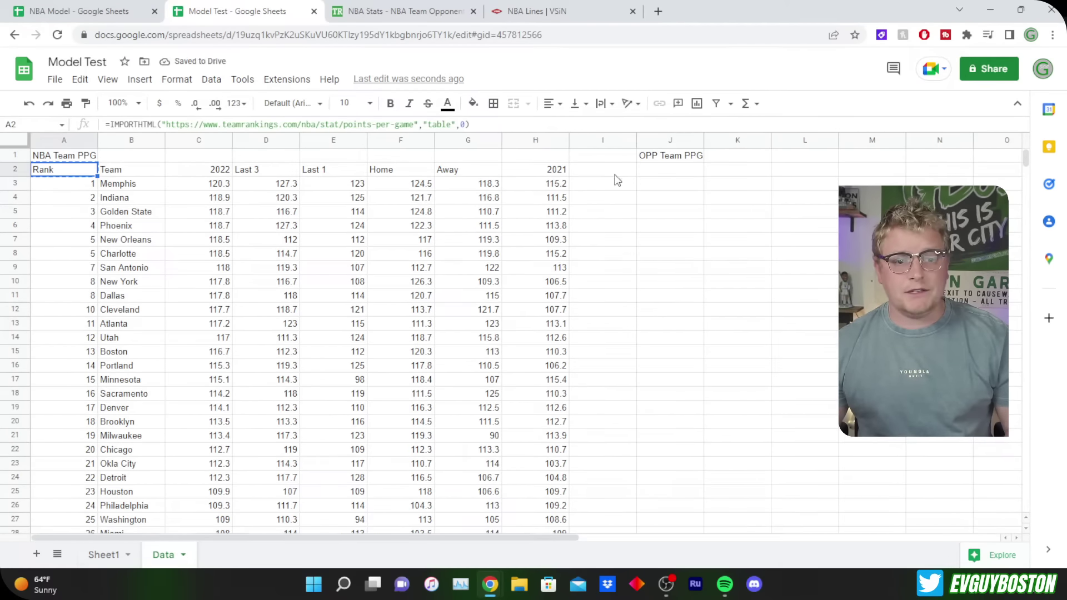
pyautogui.click(667, 176)
pyautogui.hotkey('ctrl', 'v')
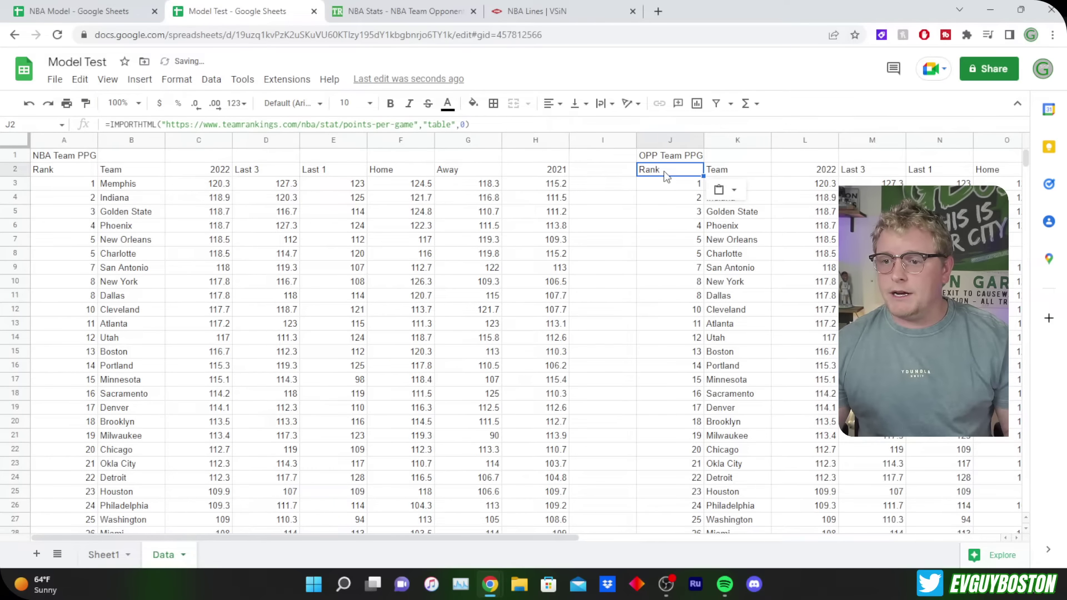
pyautogui.click(414, 123)
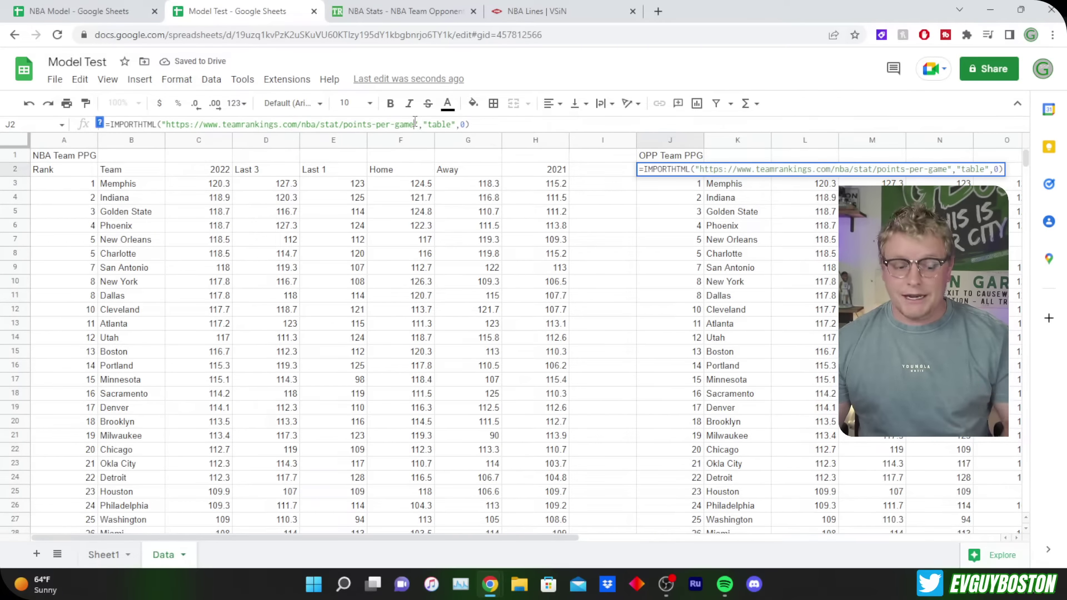
pyautogui.press('Return')
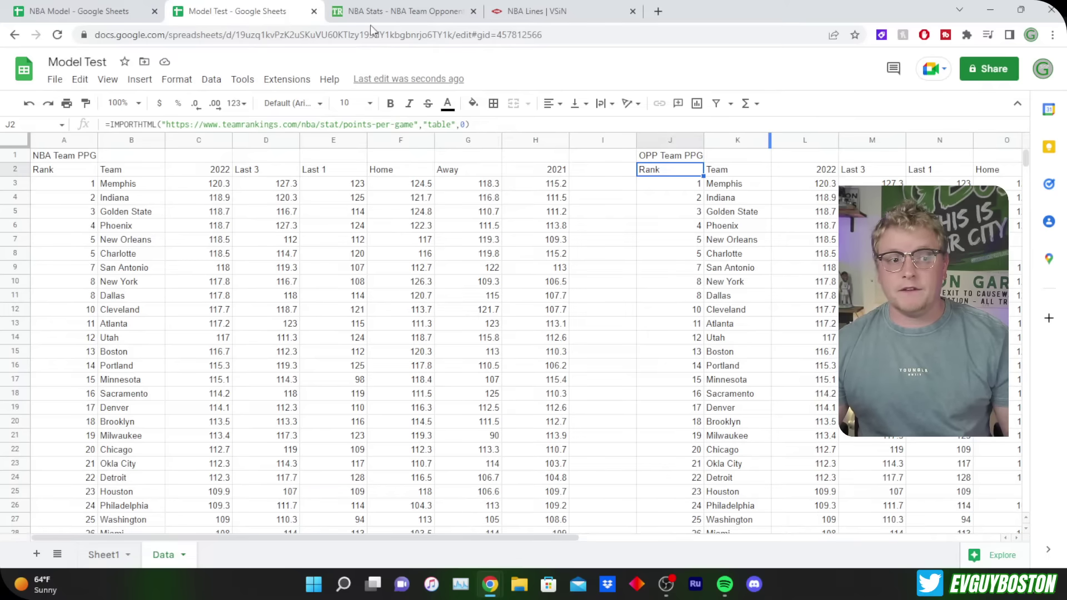
# Replace the URL in J2's IMPORTHTML formula with the TeamRankings opponent-points-per-game page address.
pyautogui.click(400, 11)
pyautogui.click(363, 31)
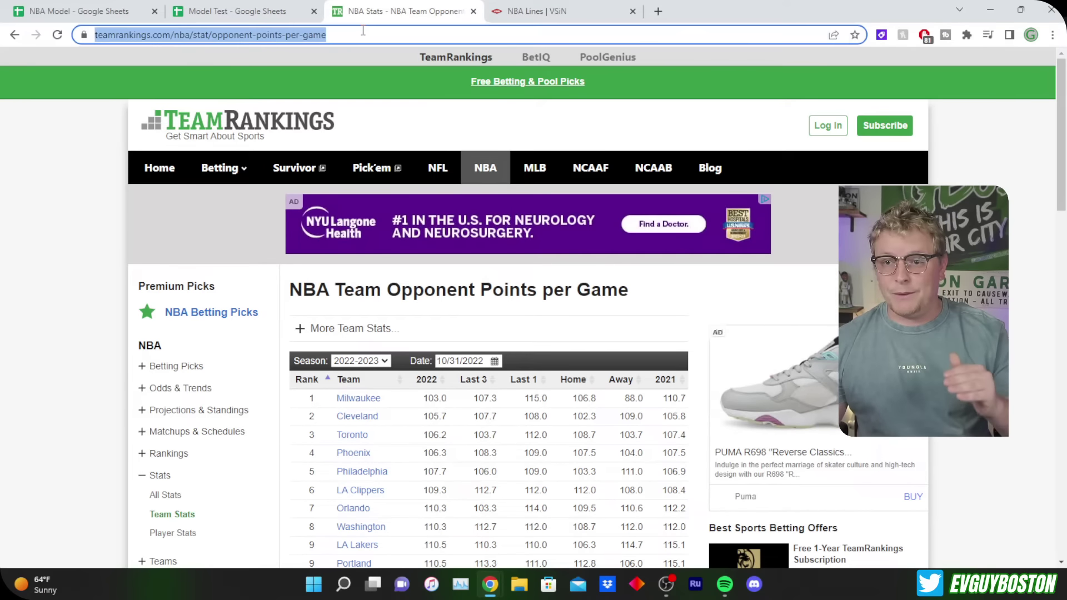
pyautogui.click(292, 10)
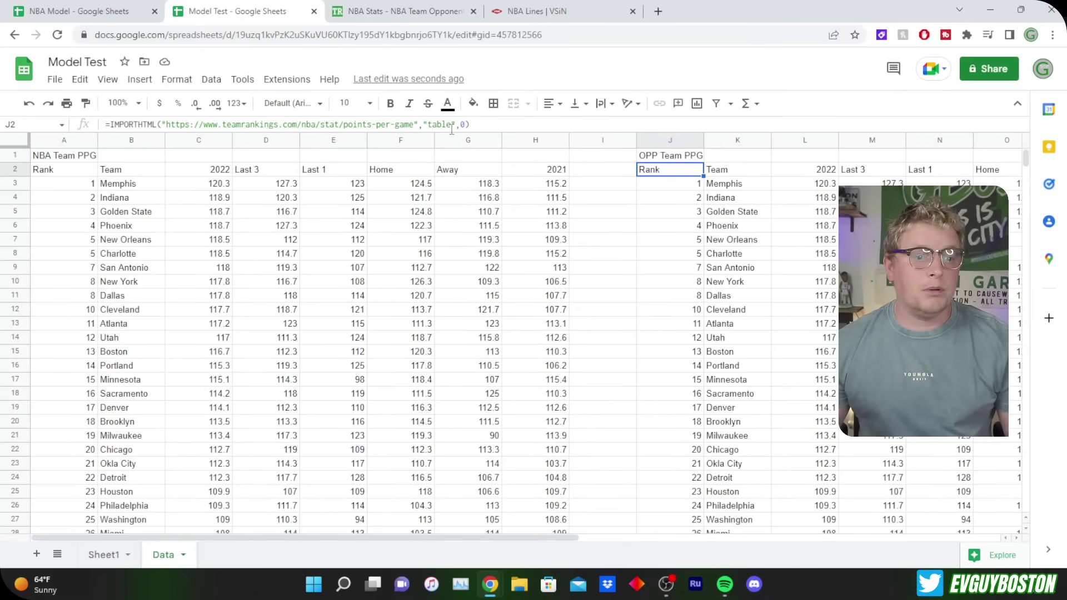
pyautogui.moveTo(416, 124); pyautogui.dragTo(167, 124)
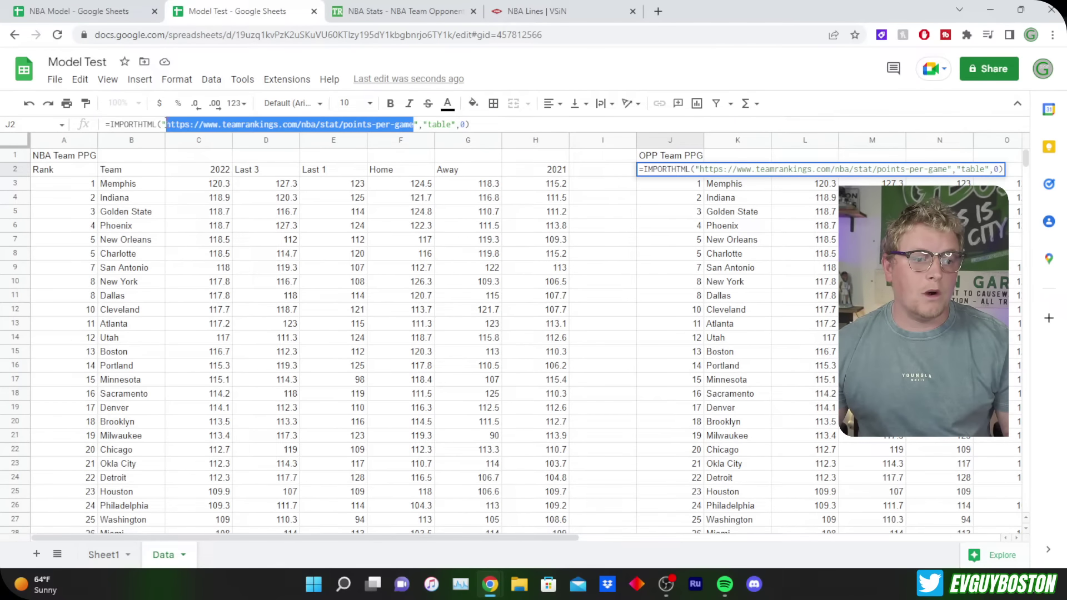
pyautogui.hotkey('ctrl', 'v')
pyautogui.press('Return')
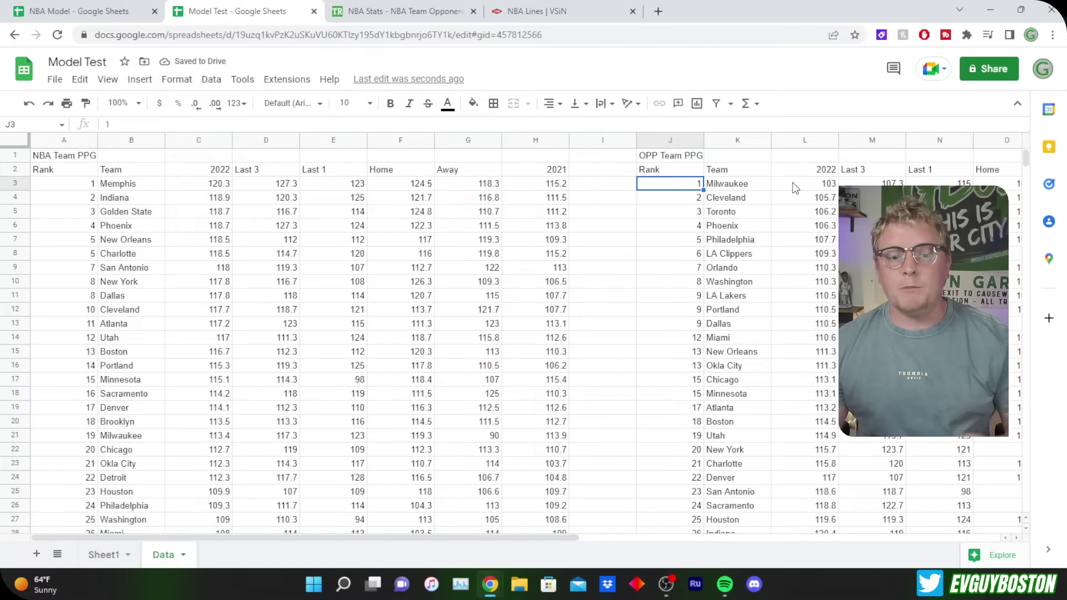
# Enter =VLOOKUP(B2,Data!K2:L39,2,0) in B6 of Sheet1 for the Away team's OPP PPG TY.
pyautogui.click(104, 555)
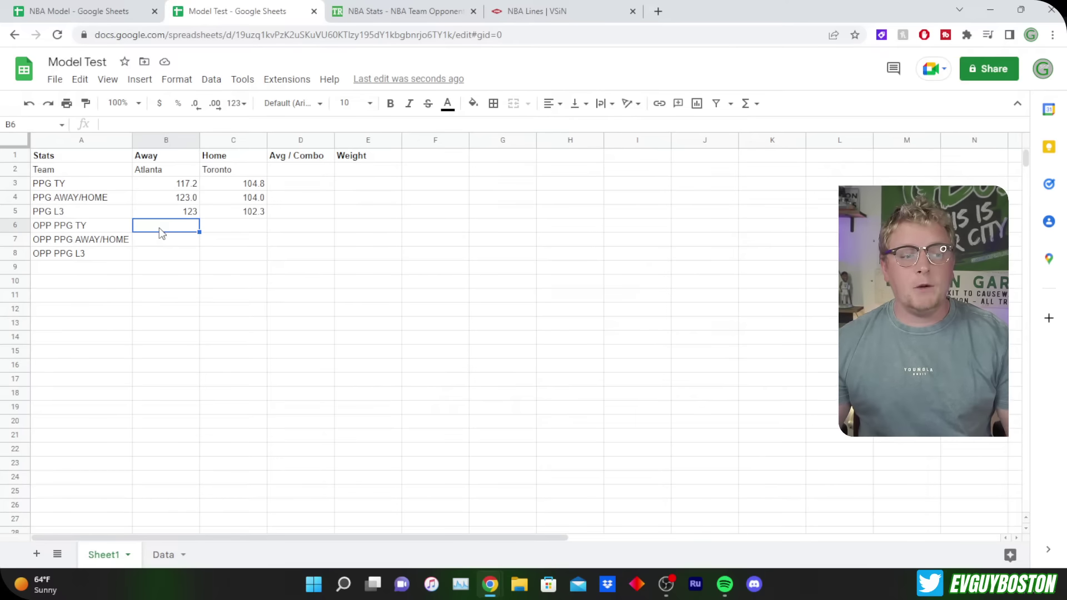
pyautogui.write('+VLOOKUP(')
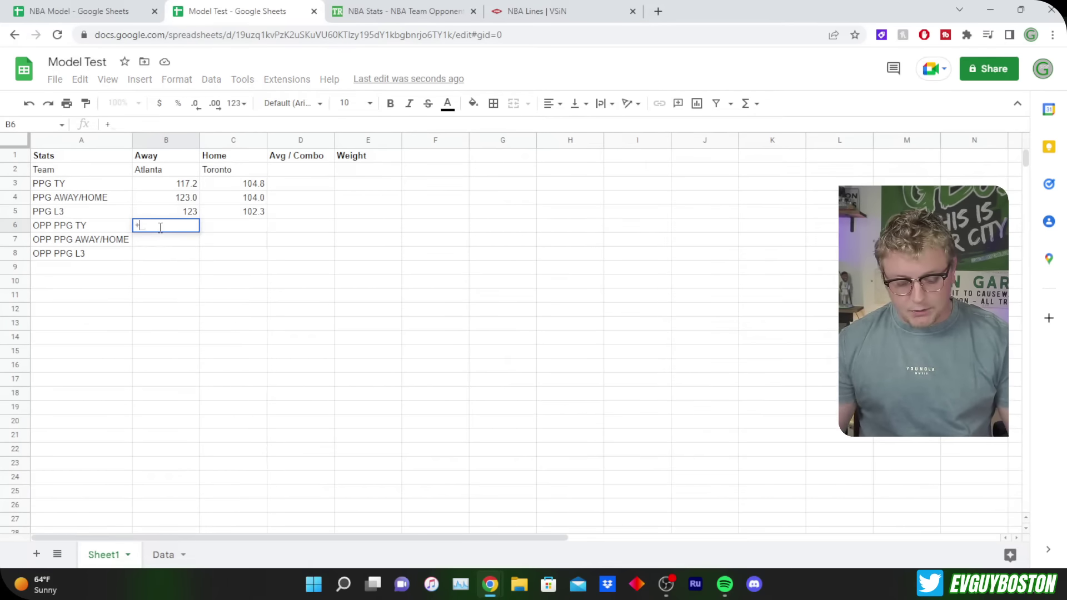
pyautogui.click(166, 169)
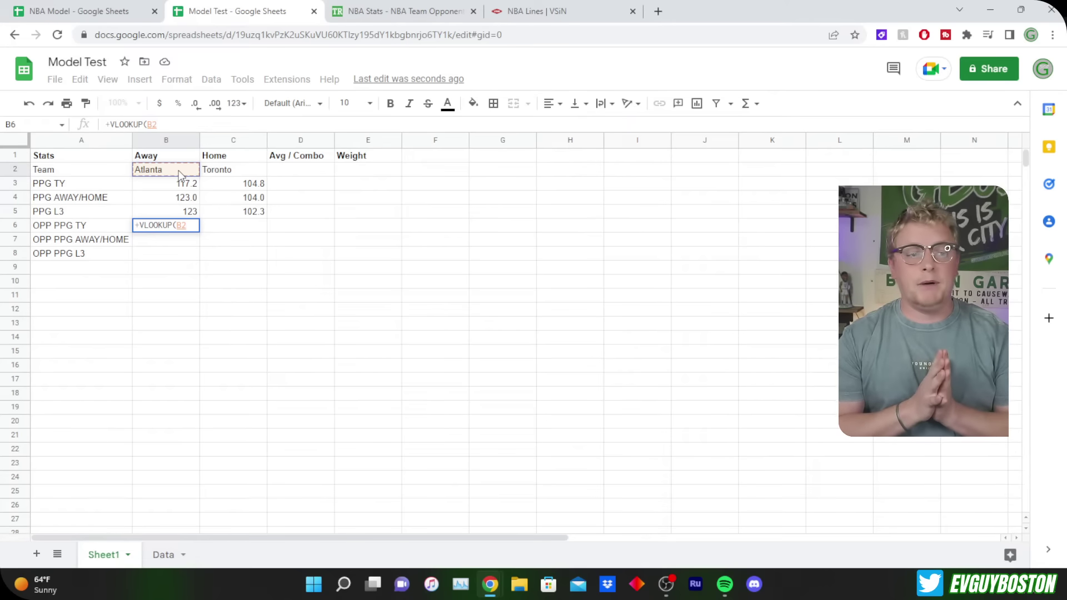
pyautogui.write(',')
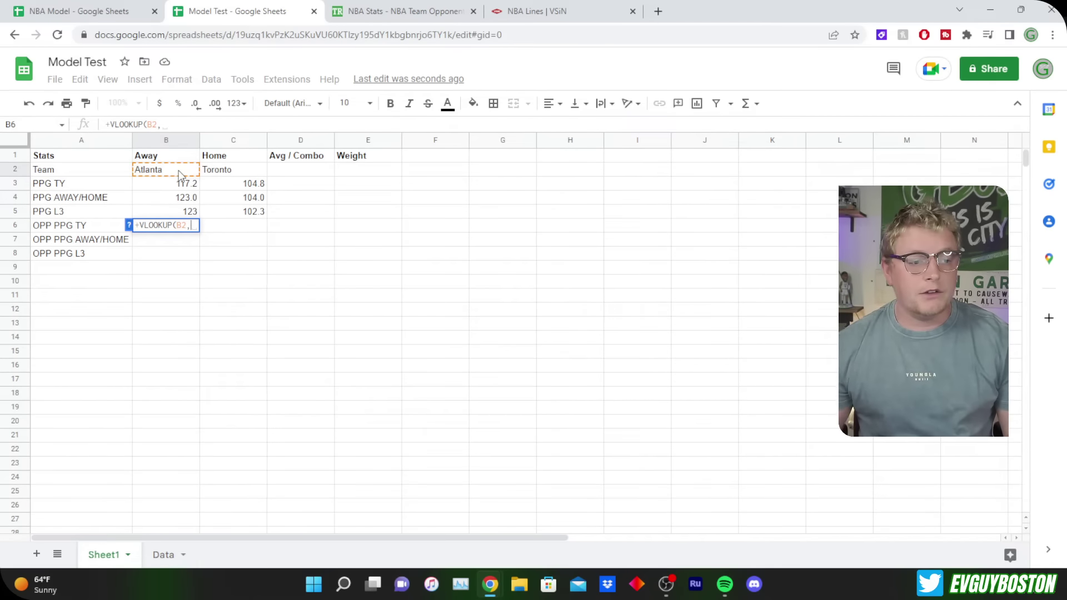
pyautogui.click(163, 554)
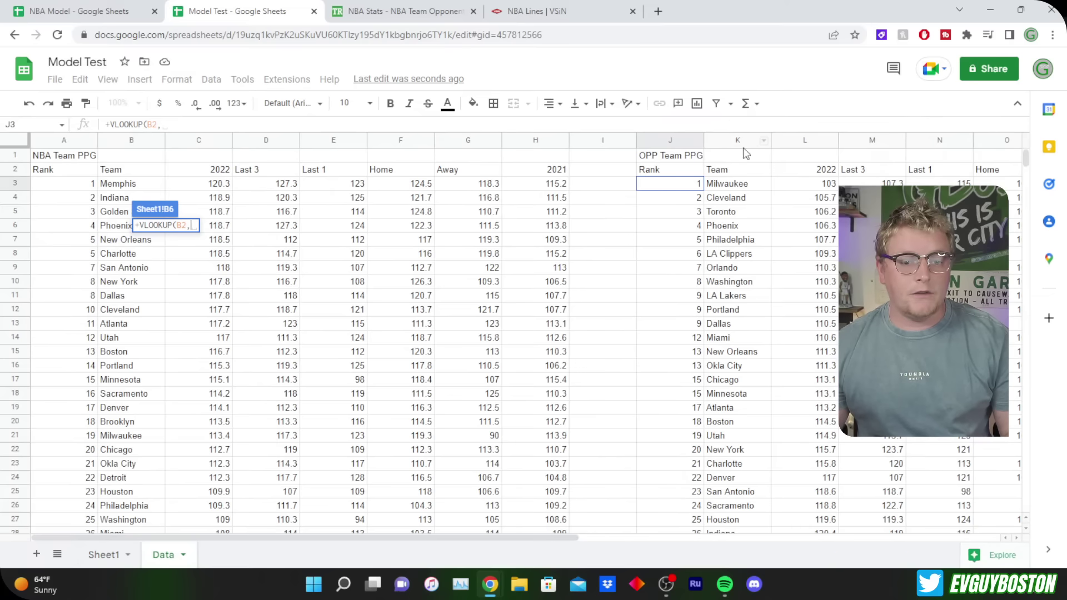
pyautogui.moveTo(723, 173); pyautogui.dragTo(793, 175)
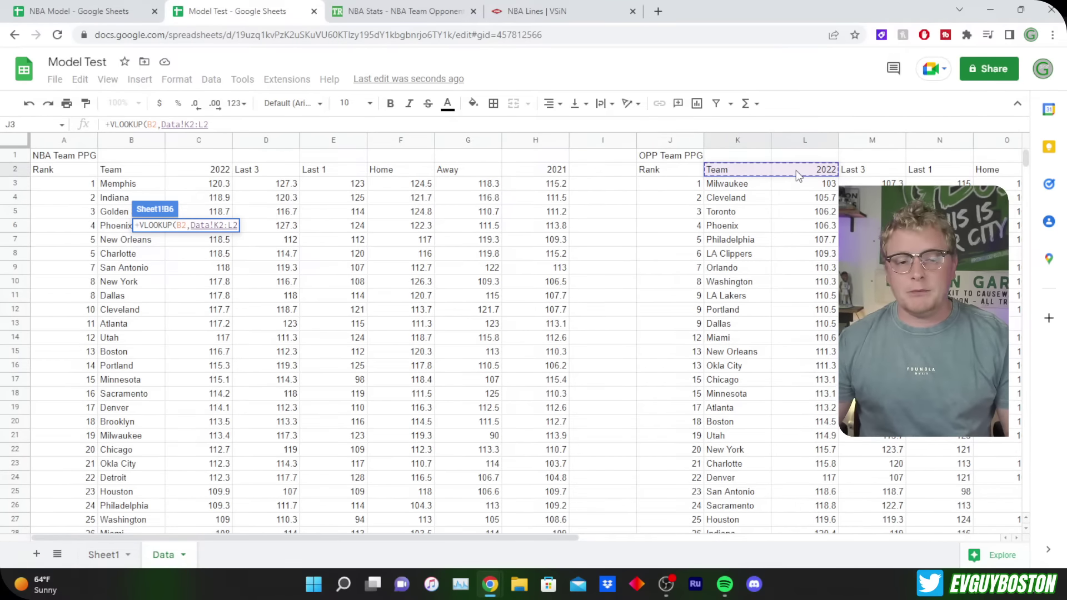
pyautogui.hotkey('shift', 'pagedown')
pyautogui.hotkey('shift', 'Down')
pyautogui.hotkey('shift', 'Down')
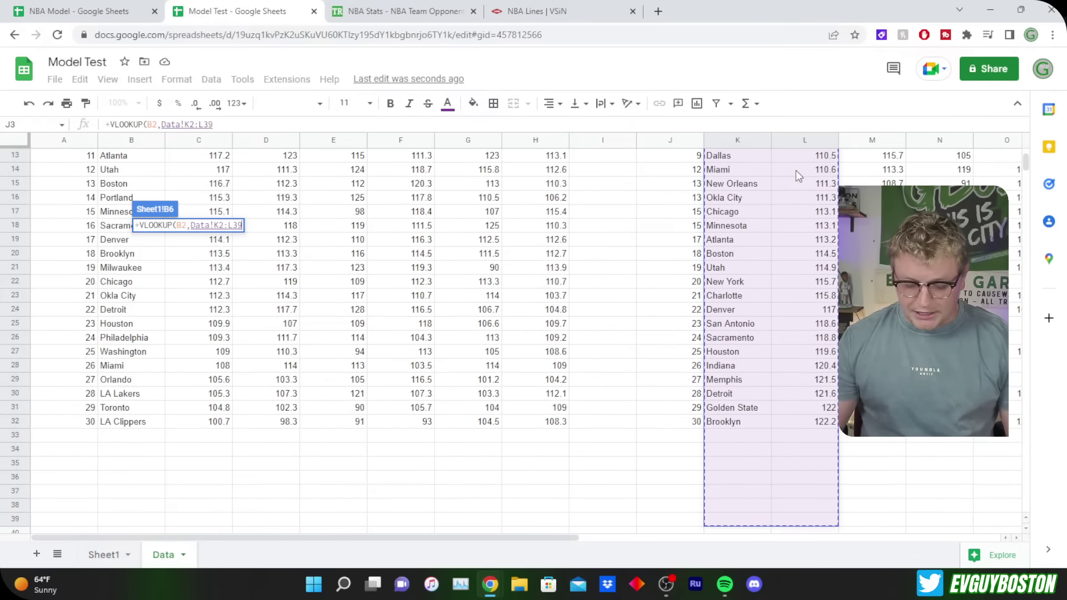
pyautogui.write(',2,0)')
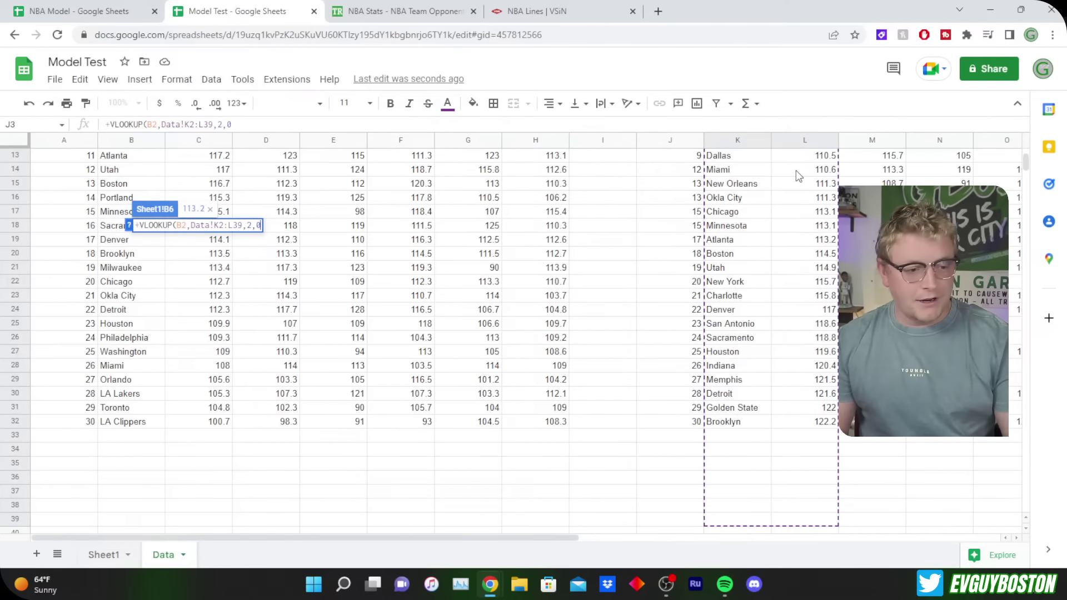
pyautogui.press('Return')
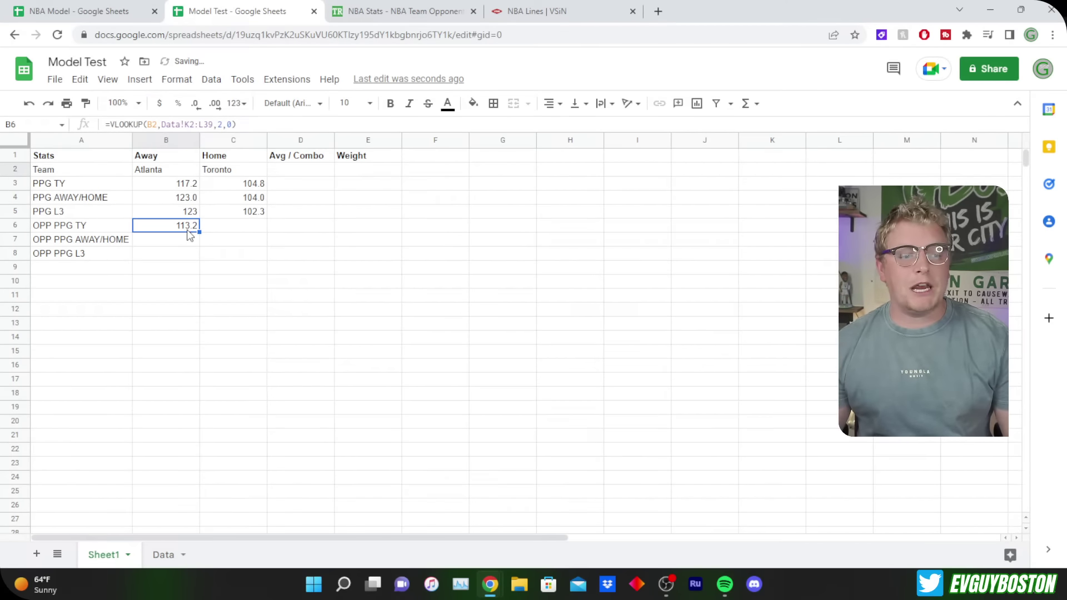
# Check Atlanta's 2022 opponent PPG in the Data sheet against the Away OPP PPG TY lookup in Sheet1.
pyautogui.click(163, 554)
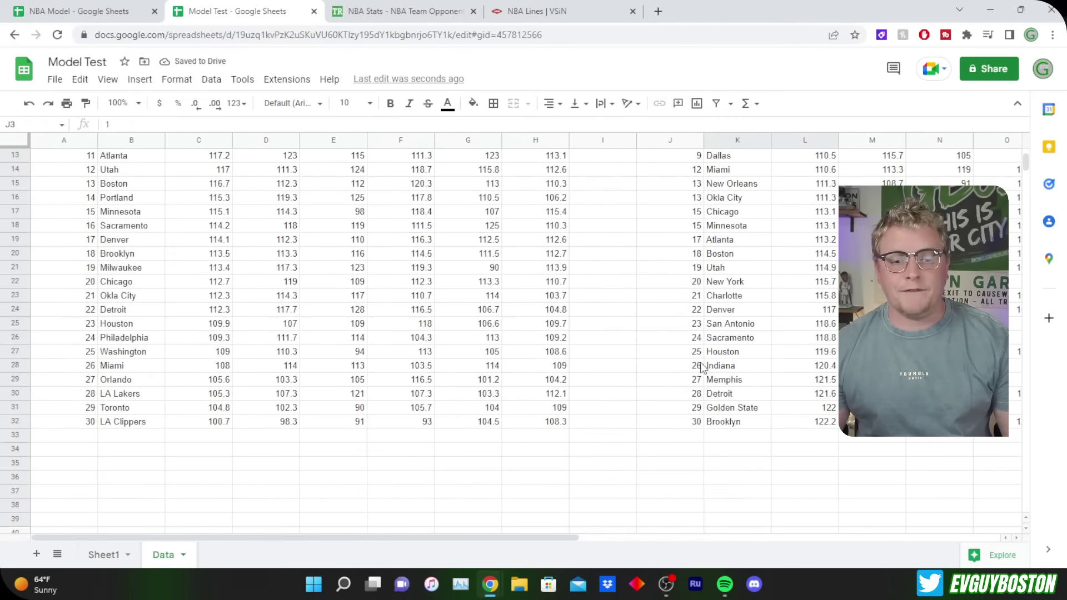
pyautogui.scroll(3, 744, 345)
pyautogui.click(746, 341)
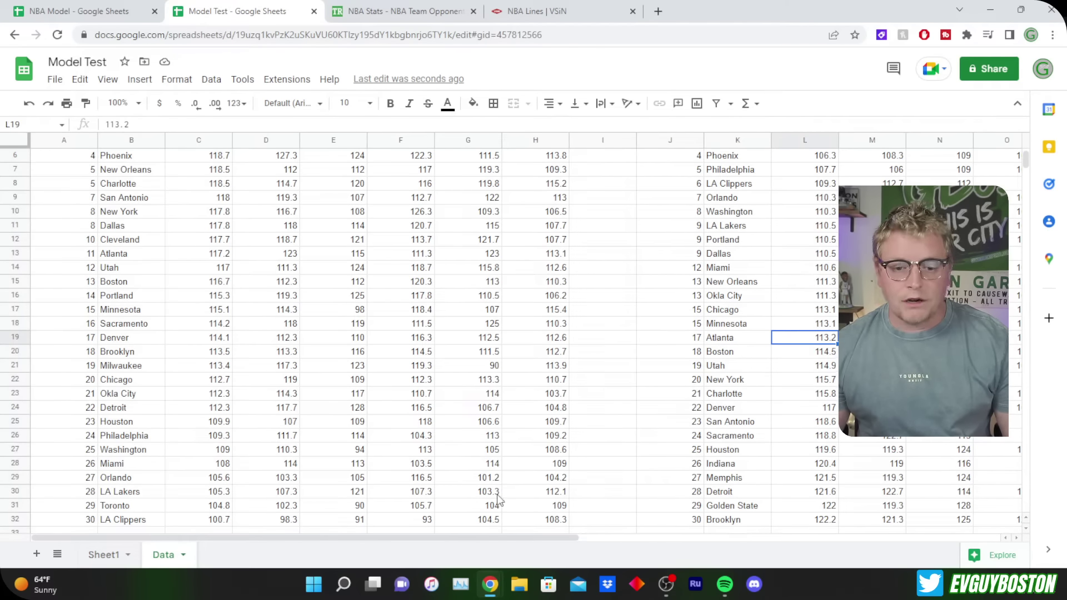
pyautogui.click(111, 554)
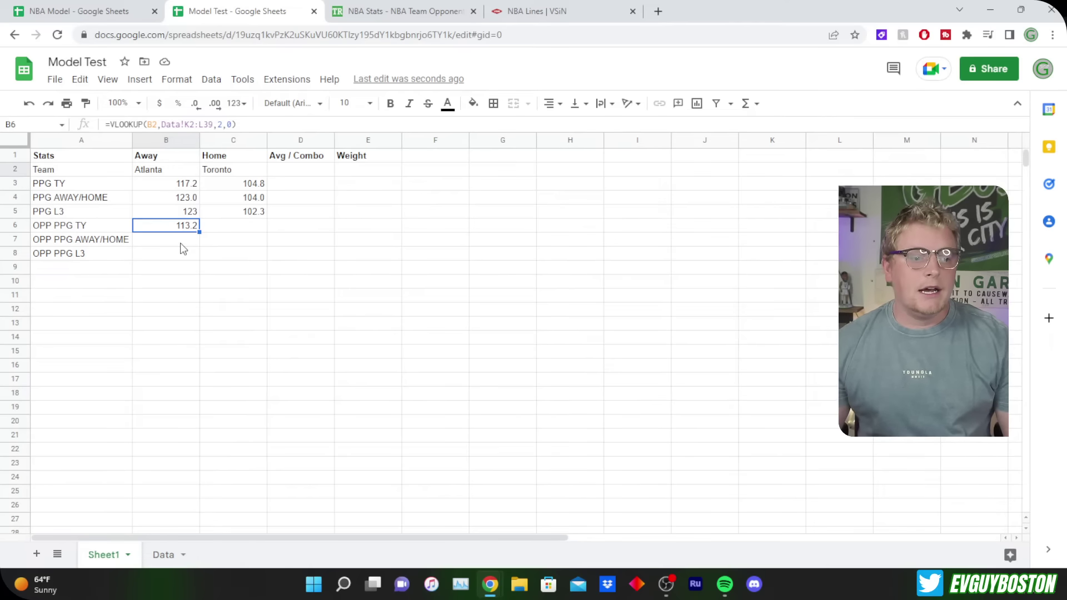
# Try to lock the Away team reference to its row in B4's VLOOKUP formula.
pyautogui.click(185, 200)
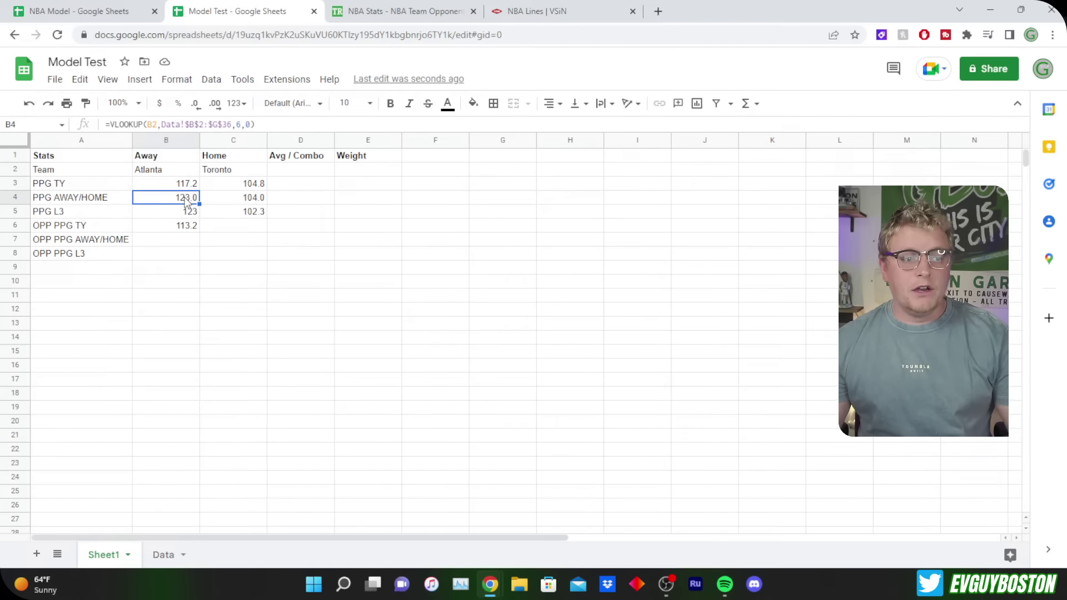
pyautogui.click(147, 123)
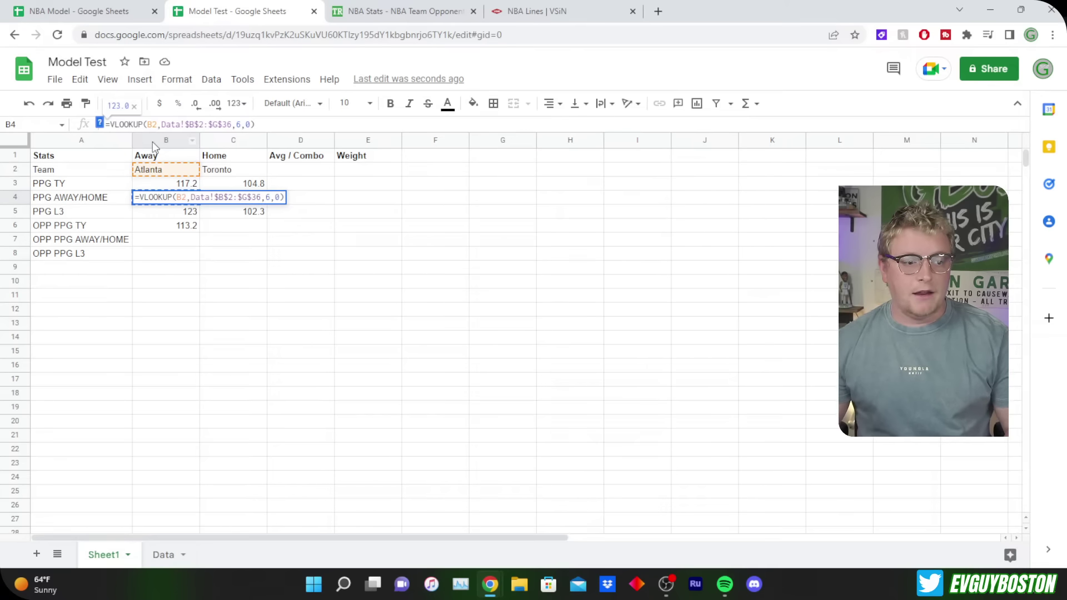
pyautogui.write('$')
pyautogui.press('Tab')
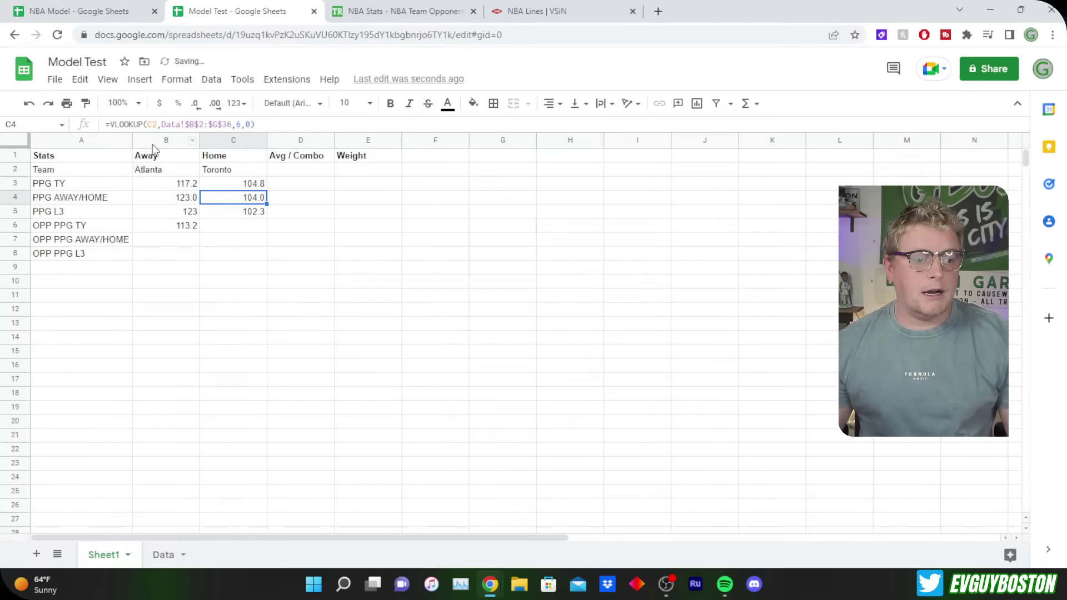
pyautogui.click(158, 186)
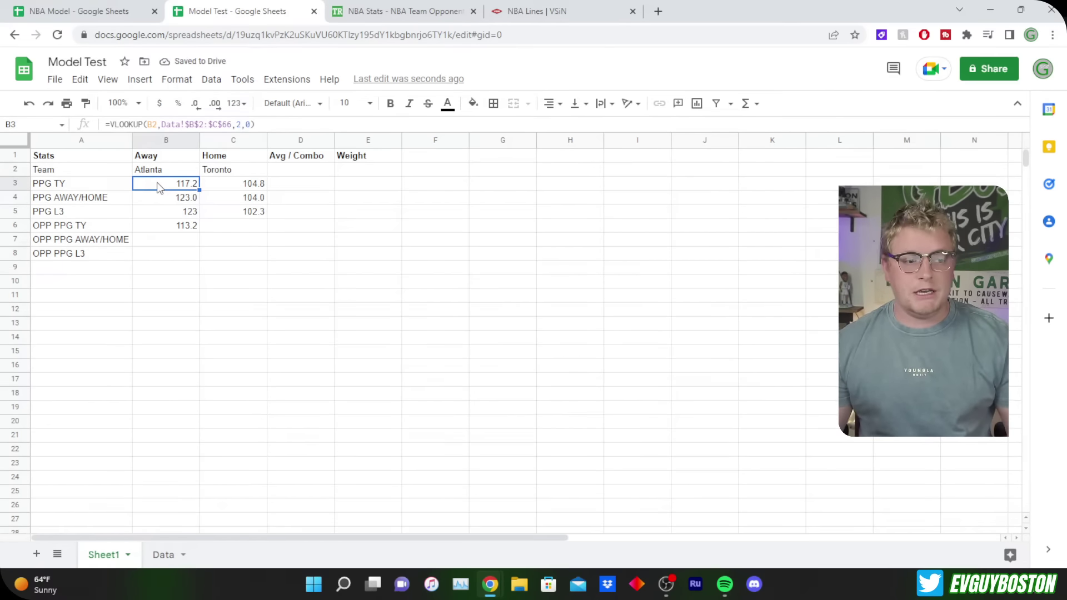
pyautogui.click(162, 167)
pyautogui.click(178, 196)
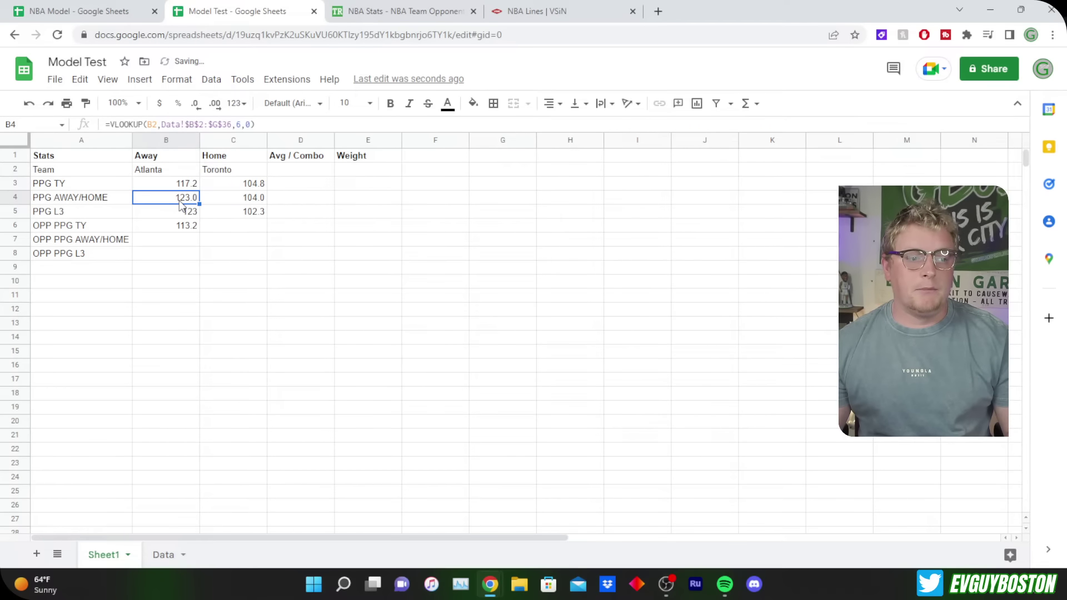
pyautogui.click(178, 170)
pyautogui.click(174, 198)
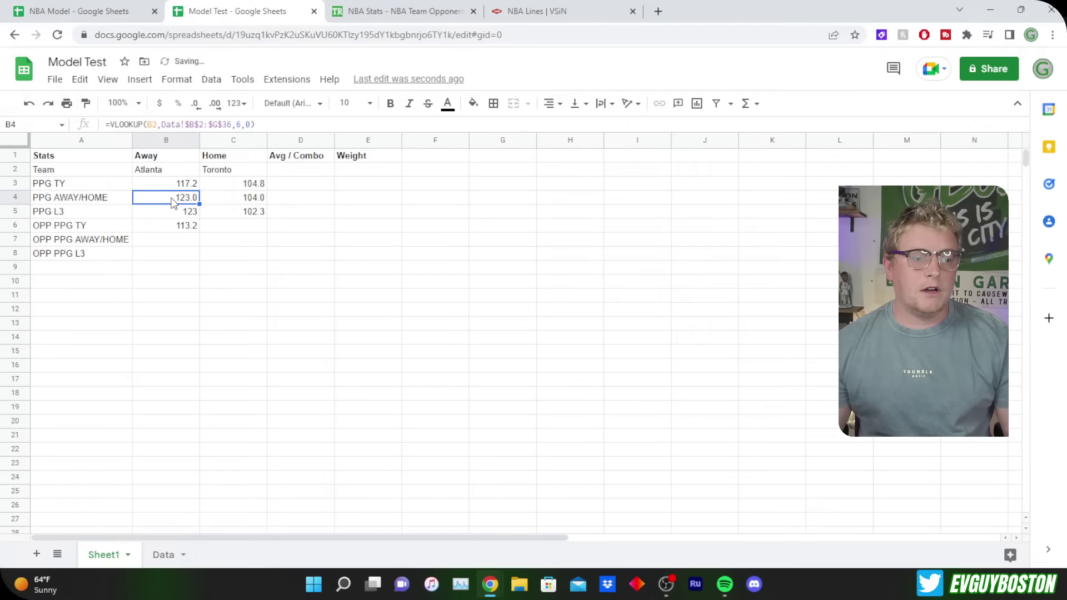
# Change B2 to B$2 in B4's VLOOKUP formula and copy the formula into B7 for the Away team's OPP PPG AWAY/HOME.
pyautogui.click(154, 121)
pyautogui.write('$')
pyautogui.press('Return')
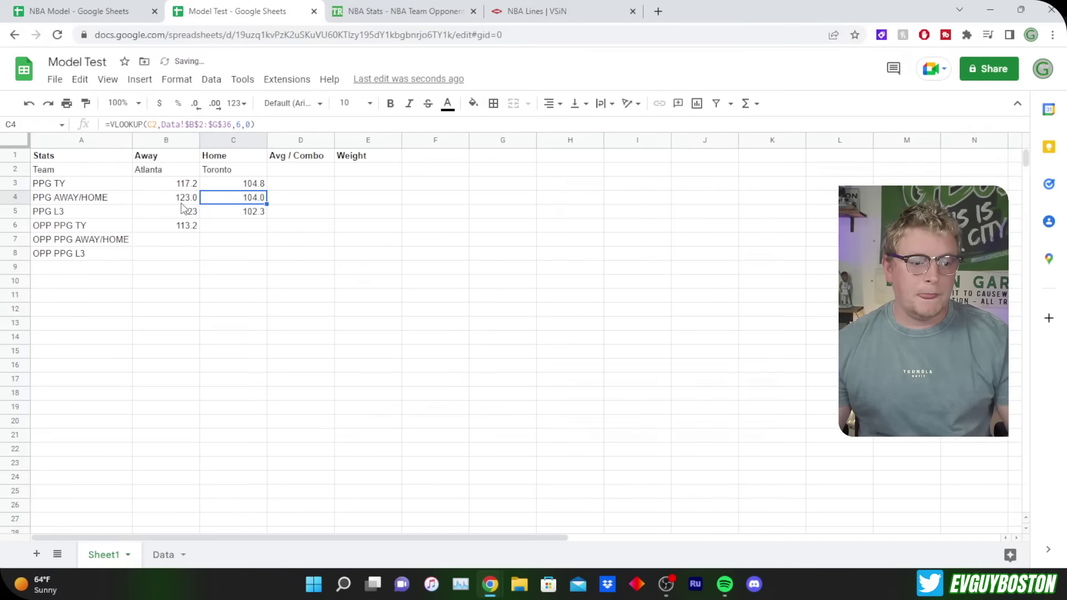
pyautogui.press('Up')
pyautogui.hotkey('ctrl', 'c')
pyautogui.click(183, 244)
pyautogui.hotkey('ctrl', 'v')
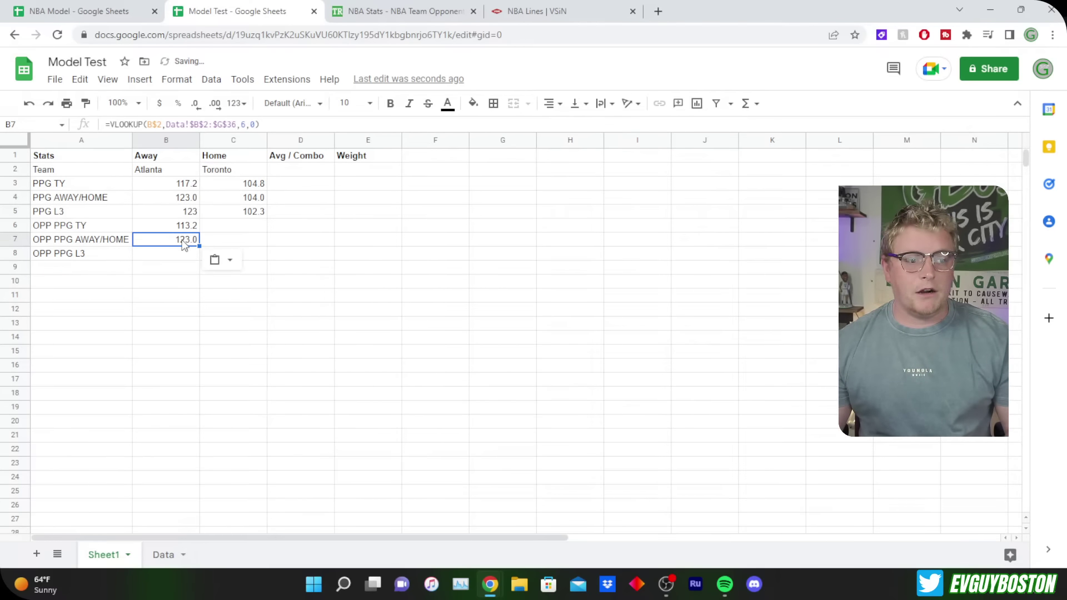
# Replace the lookup range in B7's VLOOKUP formula with Data!K2:P65.
pyautogui.moveTo(167, 125); pyautogui.dragTo(236, 124)
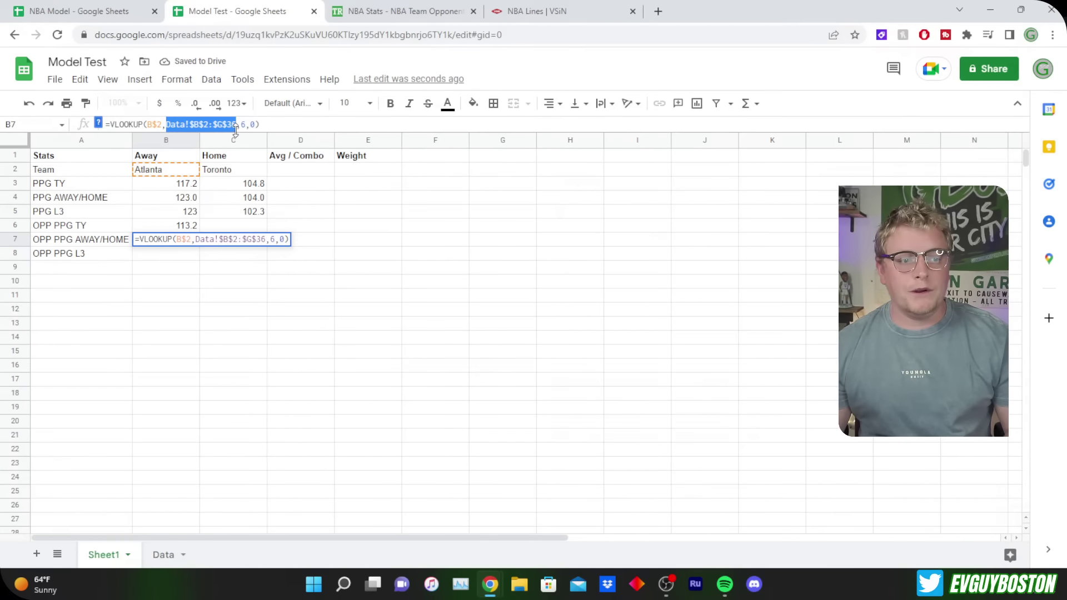
pyautogui.press('BackSpace')
pyautogui.click(164, 554)
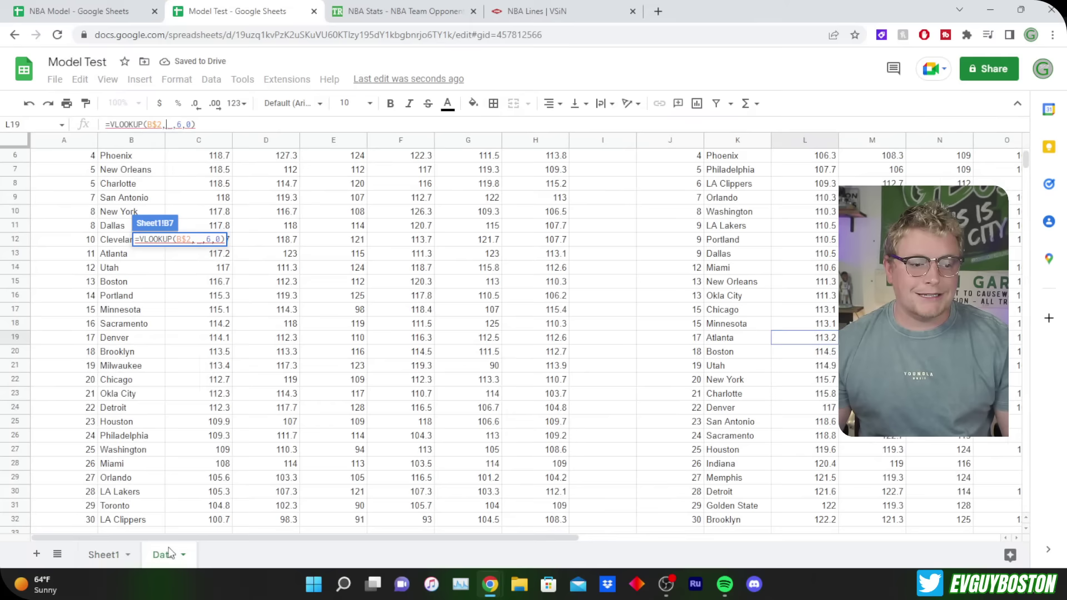
pyautogui.scroll(1, 622, 296)
pyautogui.moveTo(722, 170); pyautogui.dragTo(404, 232)
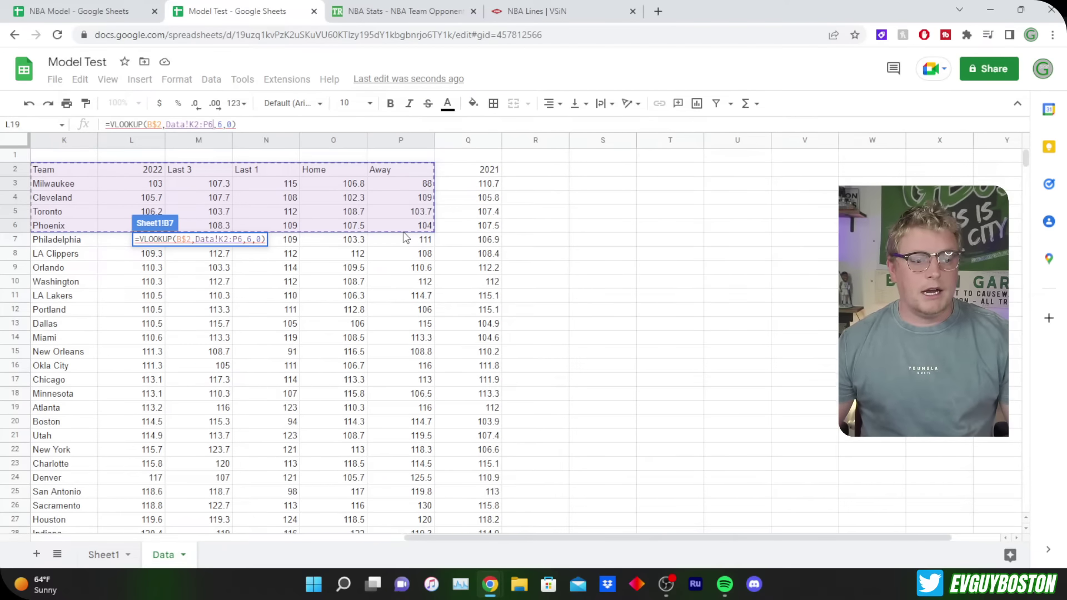
pyautogui.moveTo(59, 175); pyautogui.dragTo(427, 513)
pyautogui.scroll(10, 427, 512)
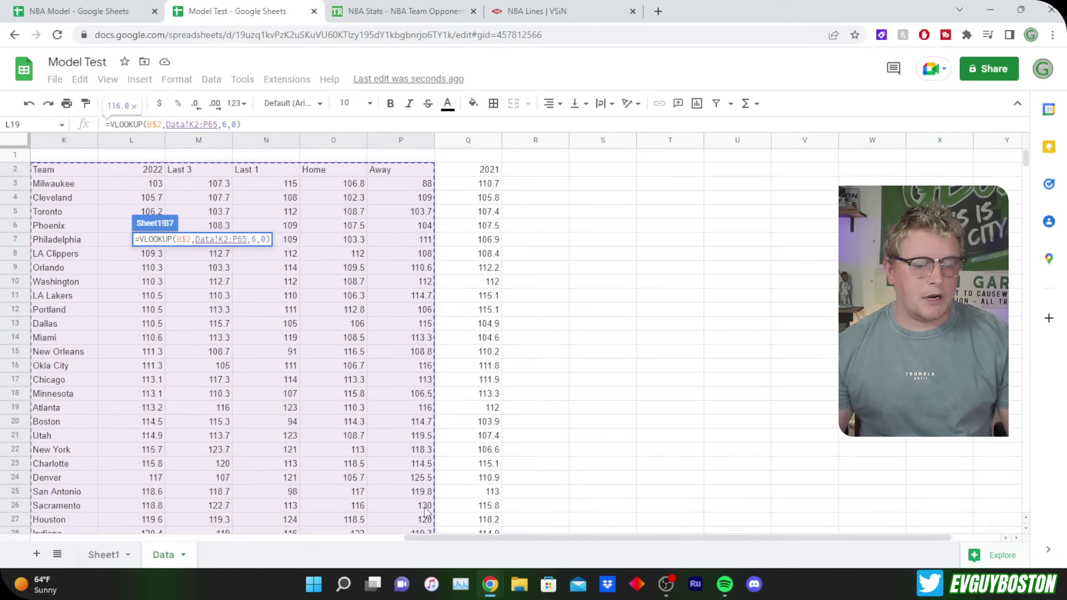
pyautogui.press('Return')
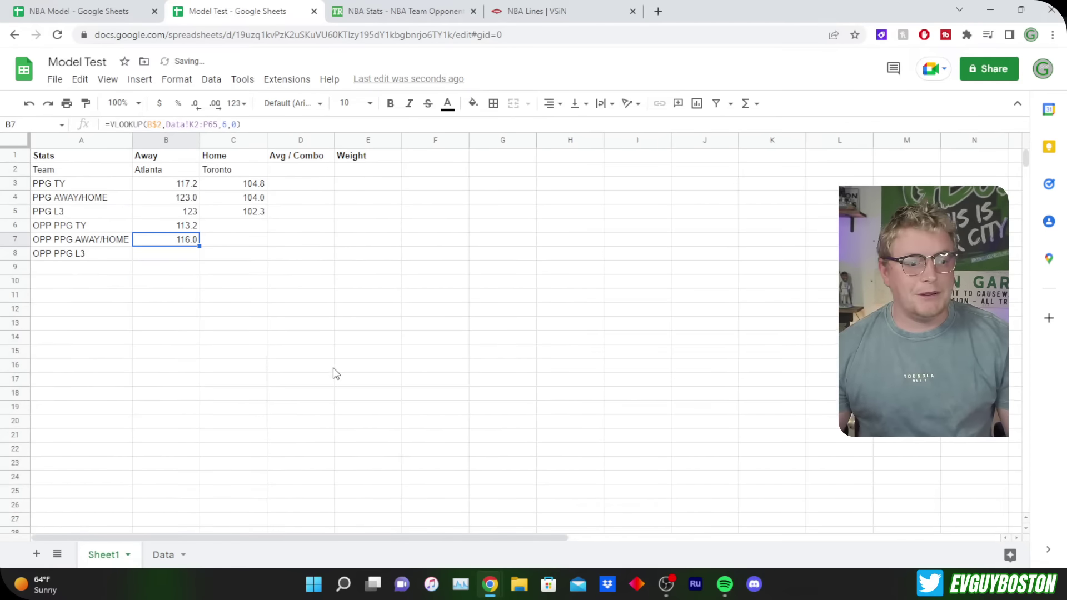
# Fill B8 with the suggested VLOOKUP for the Away team's OPP PPG L3 and set its column index to 3, as in B5.
pyautogui.click(183, 251)
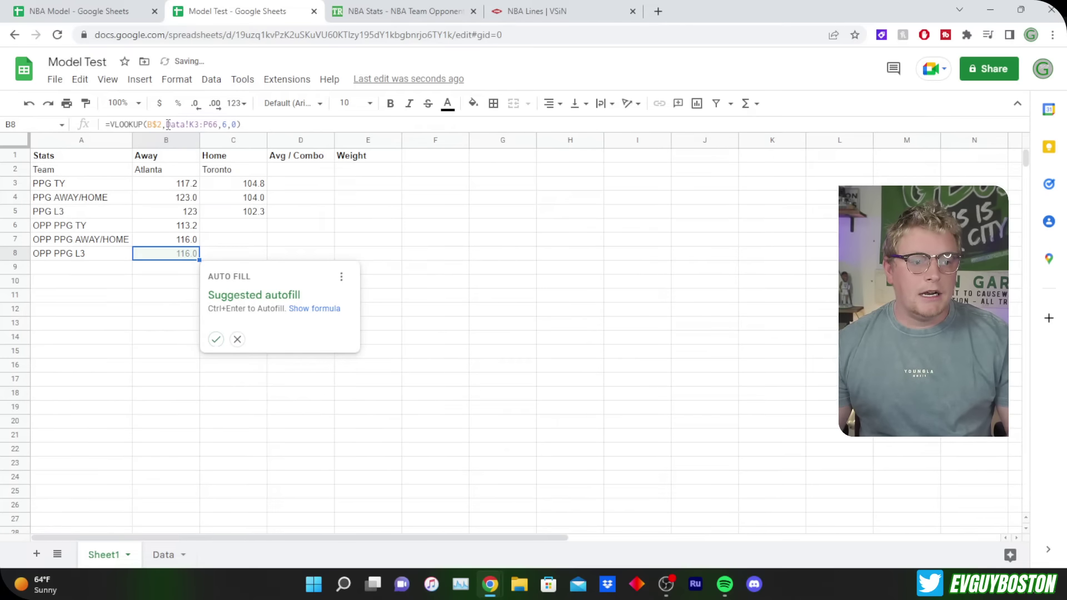
pyautogui.hotkey('ctrl', 'Return')
pyautogui.click(191, 216)
pyautogui.click(240, 125)
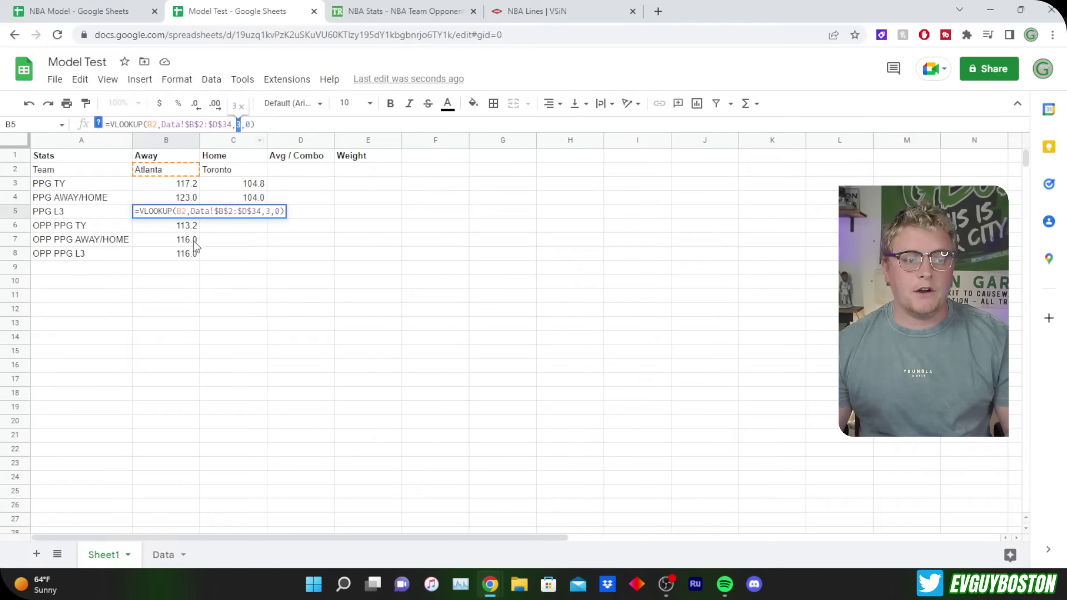
pyautogui.click(186, 252)
pyautogui.doubleClick(225, 125)
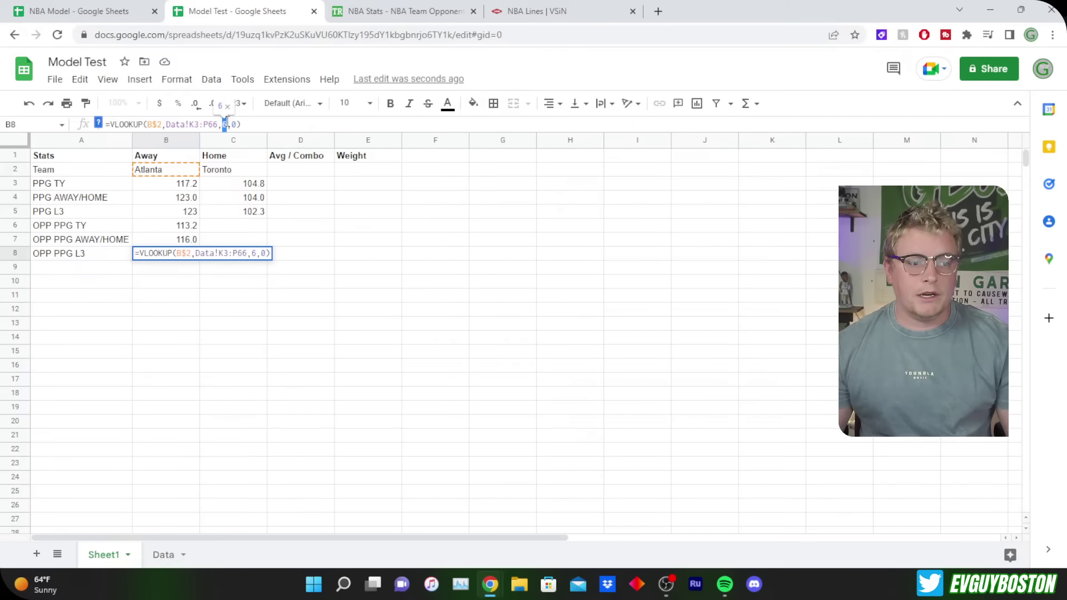
pyautogui.write('LN(')
pyautogui.press('BackSpace')
pyautogui.press('BackSpace')
pyautogui.press('BackSpace')
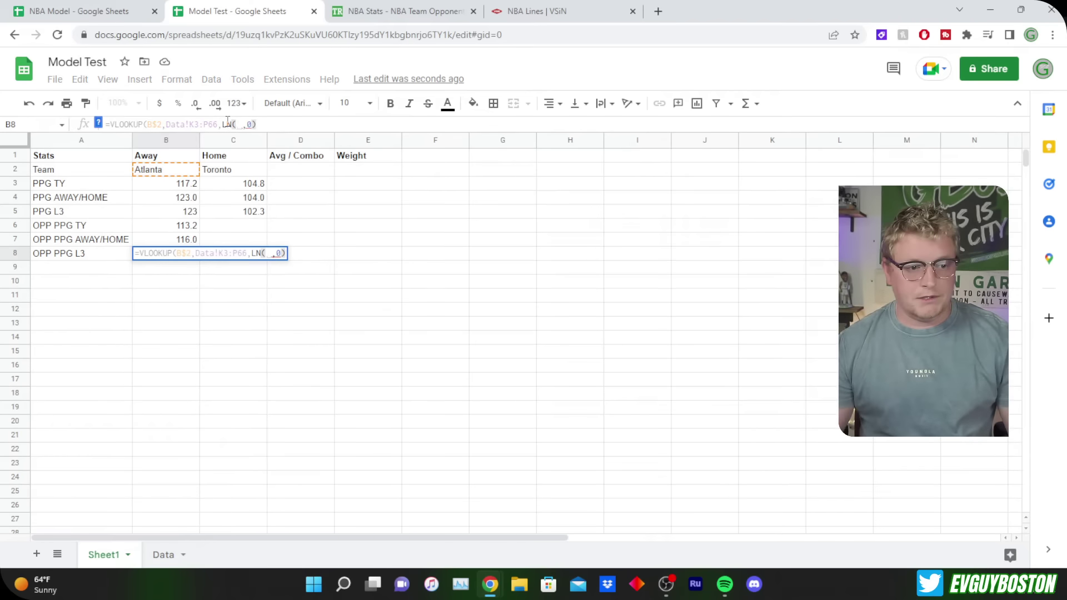
pyautogui.write('6')
pyautogui.press('Return')
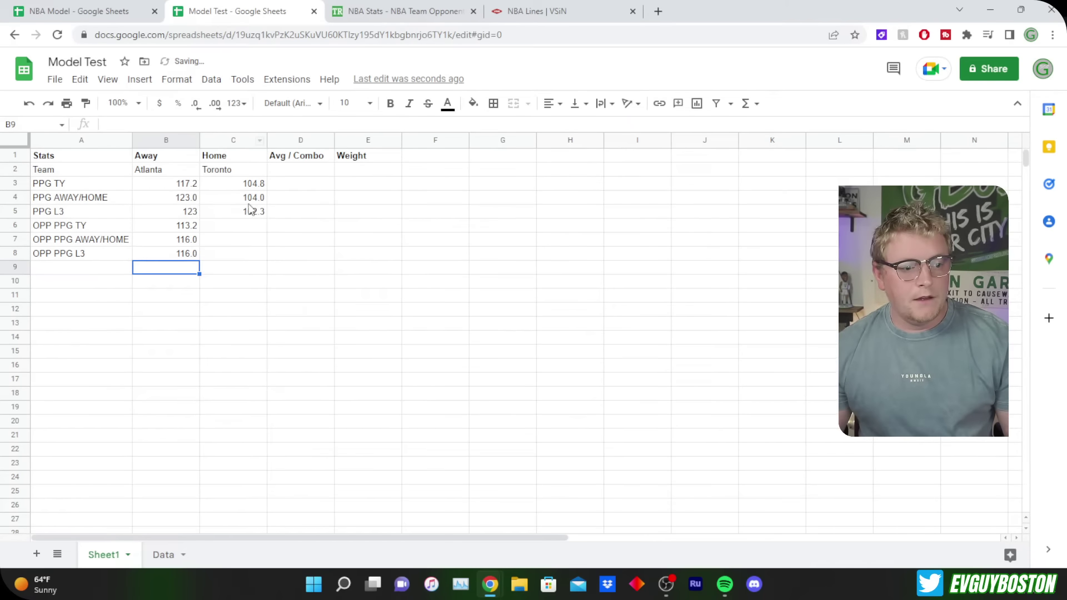
# Compare the VLOOKUP formulas in B7 and B8 for OPP PPG AWAY/HOME and OPP PPG L3.
pyautogui.click(184, 245)
pyautogui.click(181, 255)
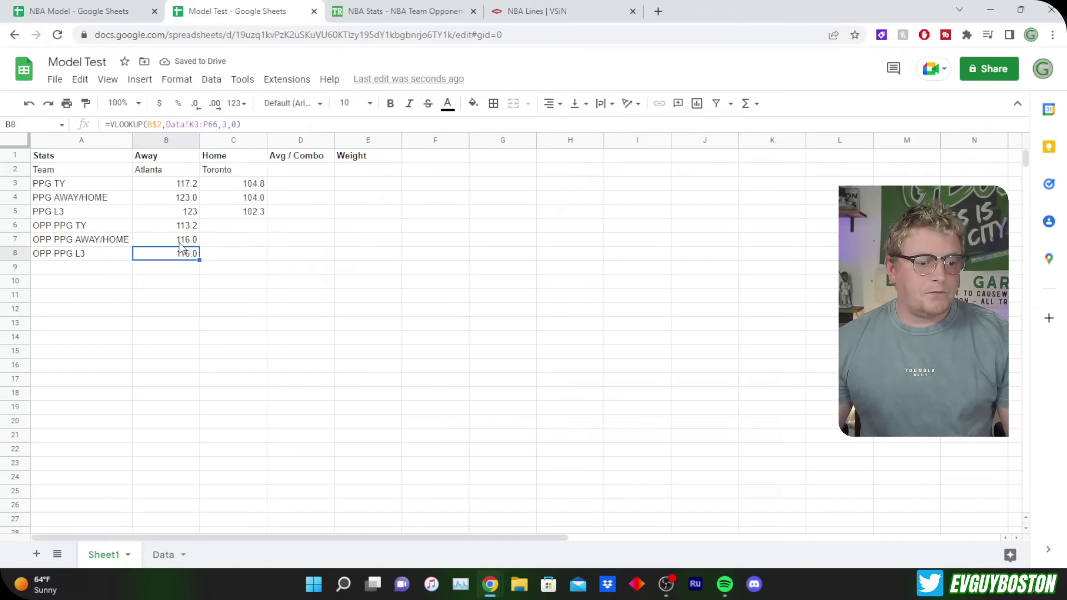
pyautogui.click(180, 245)
pyautogui.click(178, 253)
pyautogui.click(179, 244)
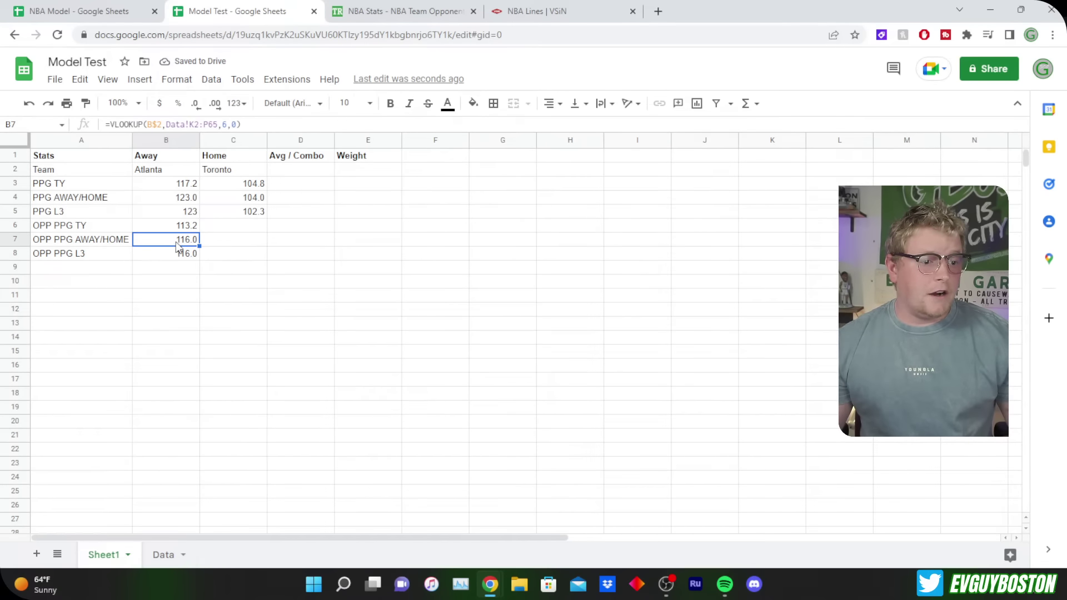
pyautogui.click(175, 229)
pyautogui.click(191, 124)
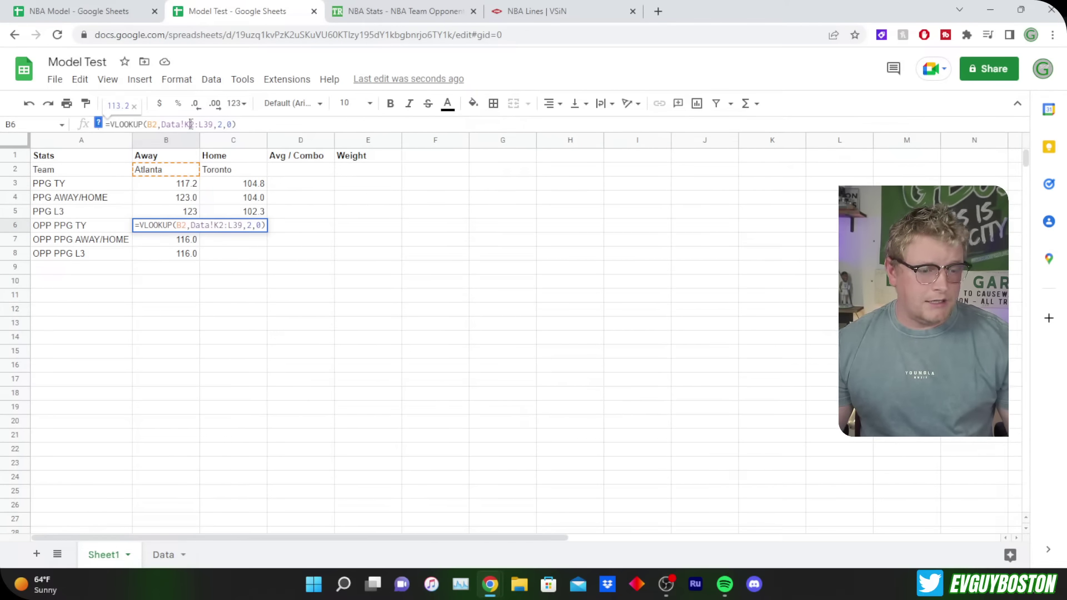
pyautogui.hotkey('alt', 'Left')
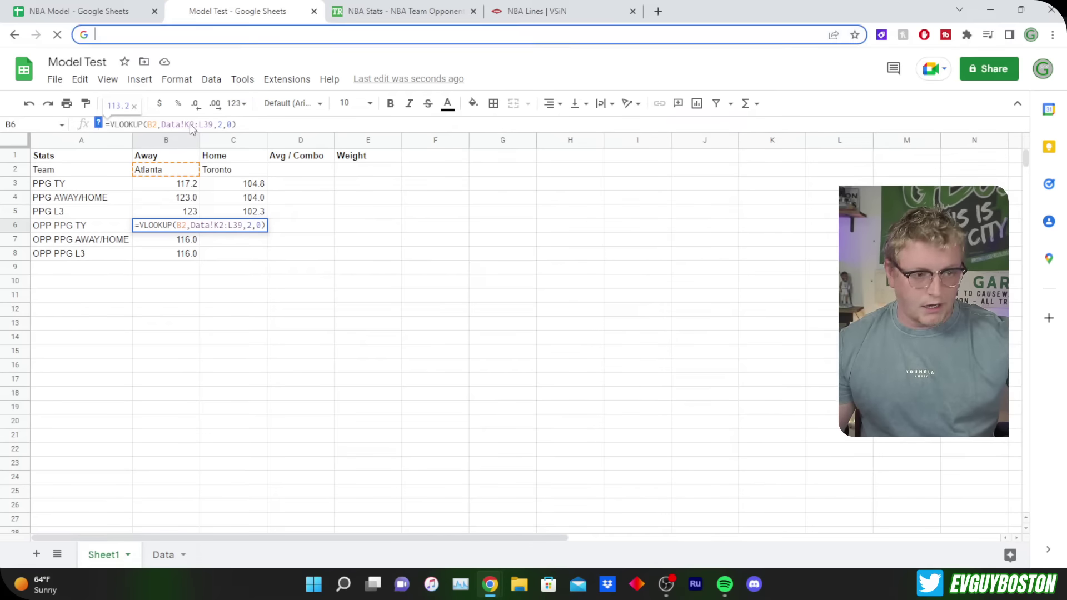
pyautogui.click(654, 118)
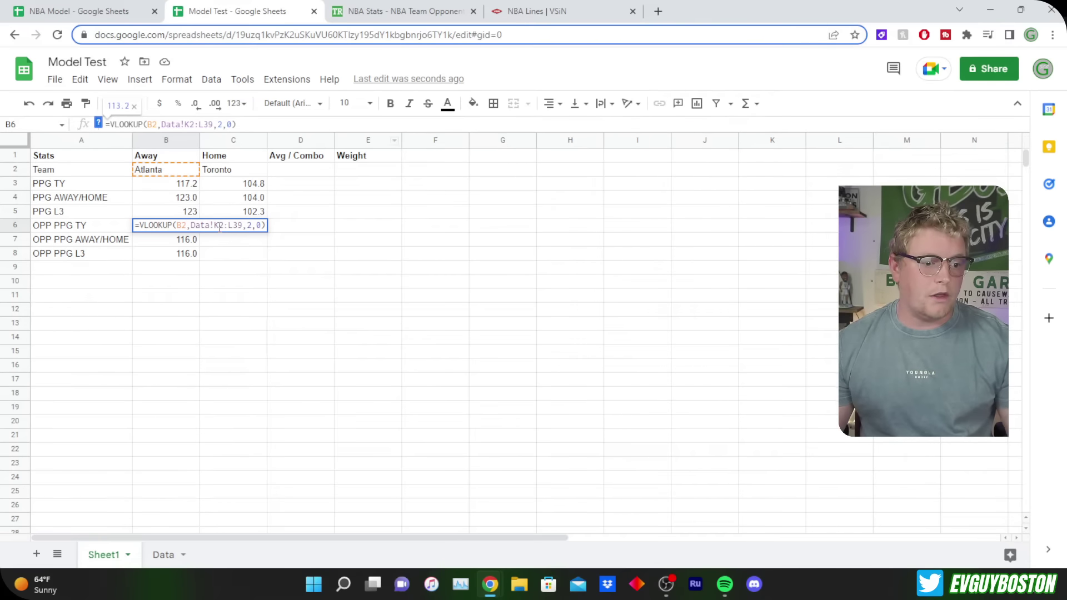
pyautogui.doubleClick(198, 243)
pyautogui.press('Escape')
pyautogui.click(191, 268)
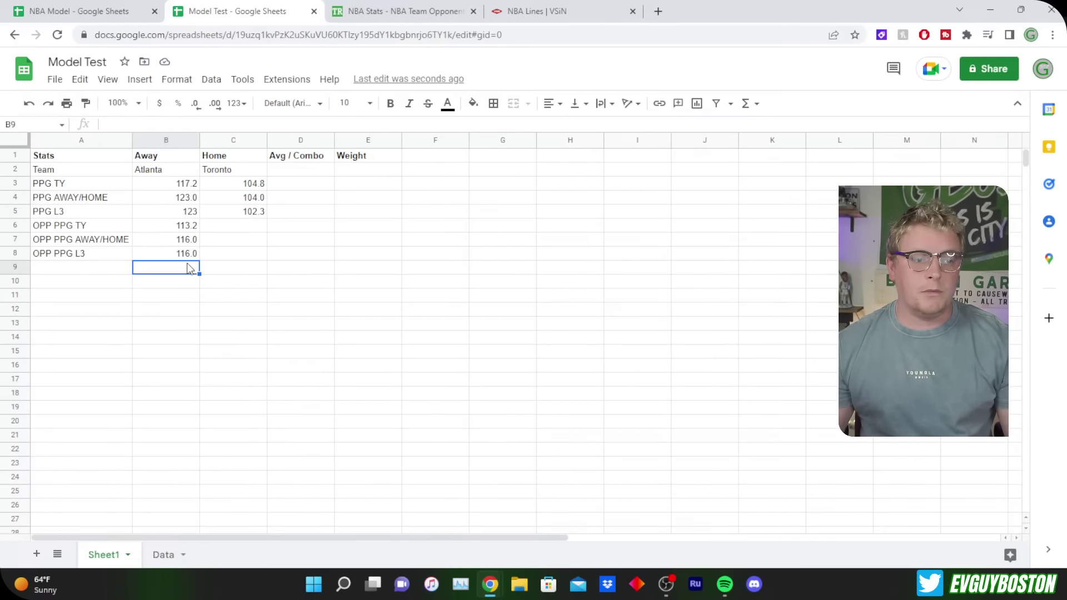
# Check Atlanta's Last 3 and Away opponent PPG in the Data sheet against the Away lookups in Sheet1.
pyautogui.click(169, 553)
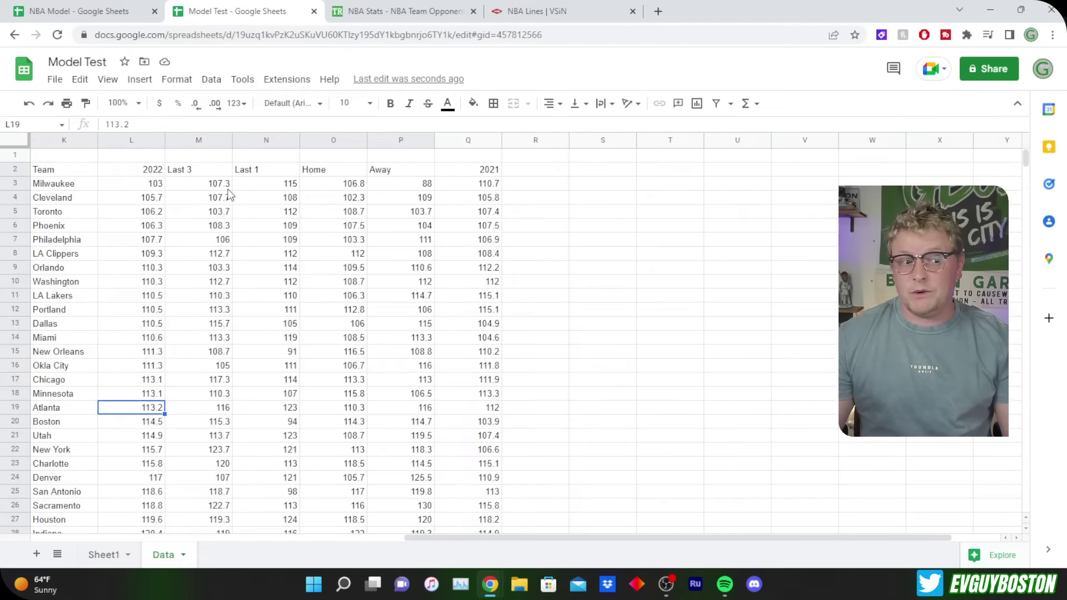
pyautogui.click(187, 185)
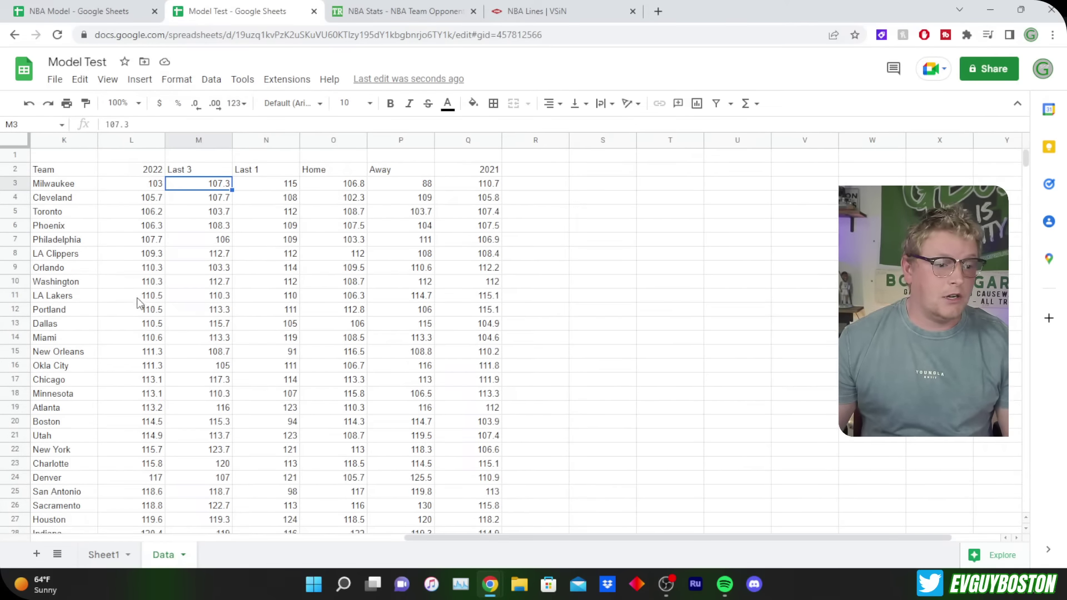
pyautogui.click(202, 410)
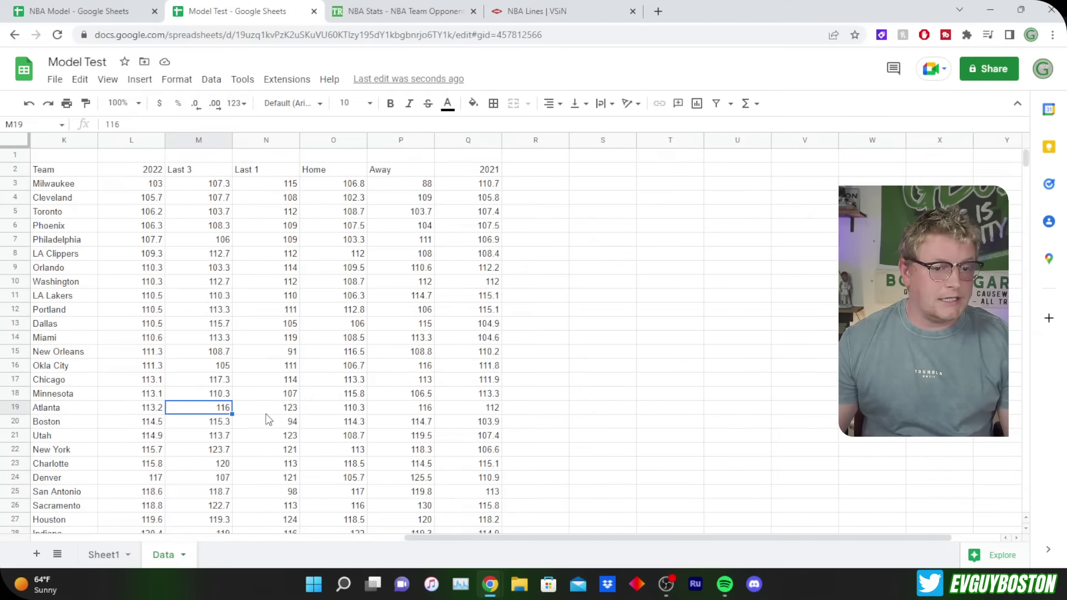
pyautogui.keyDown('ctrl'); pyautogui.click(414, 411); pyautogui.keyUp('ctrl')
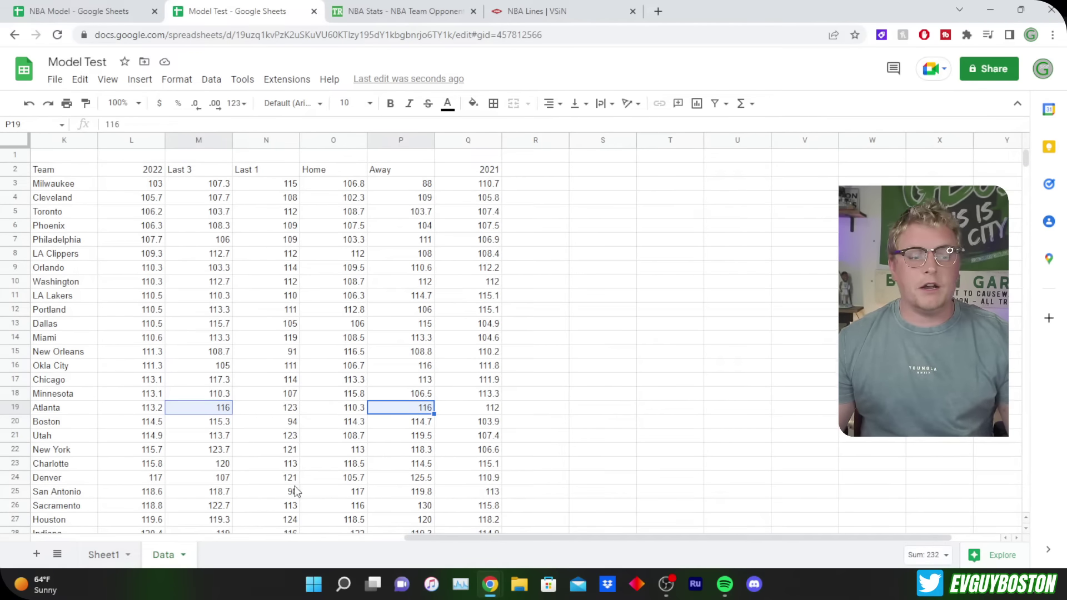
pyautogui.moveTo(549, 539); pyautogui.dragTo(95, 550)
pyautogui.click(103, 554)
pyautogui.click(189, 240)
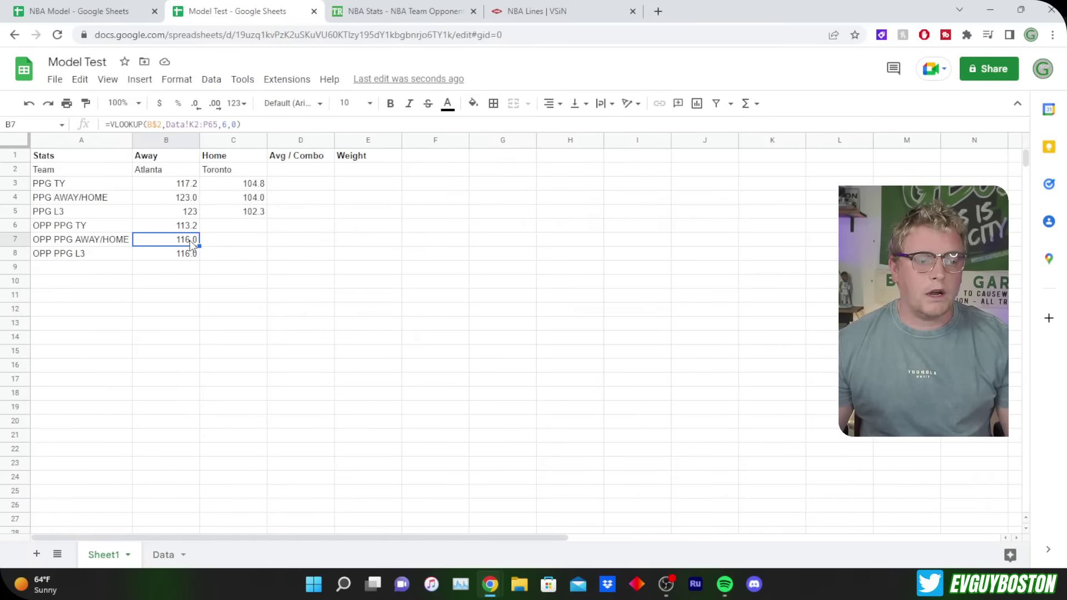
# Make the Data!K2:L39 lookup range absolute in B6's VLOOKUP formula.
pyautogui.click(229, 241)
pyautogui.click(186, 214)
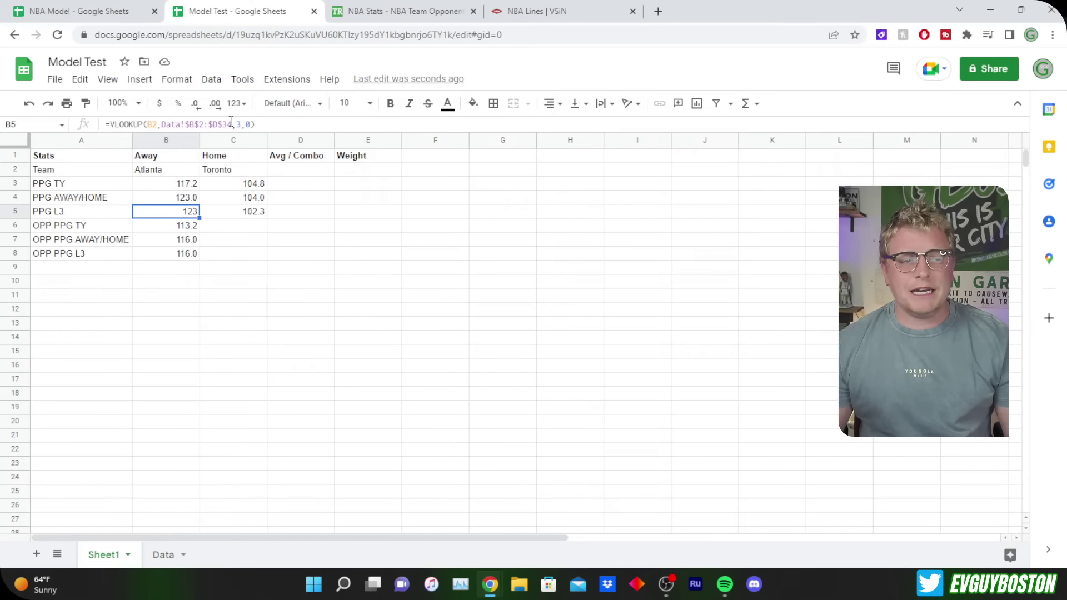
pyautogui.click(179, 230)
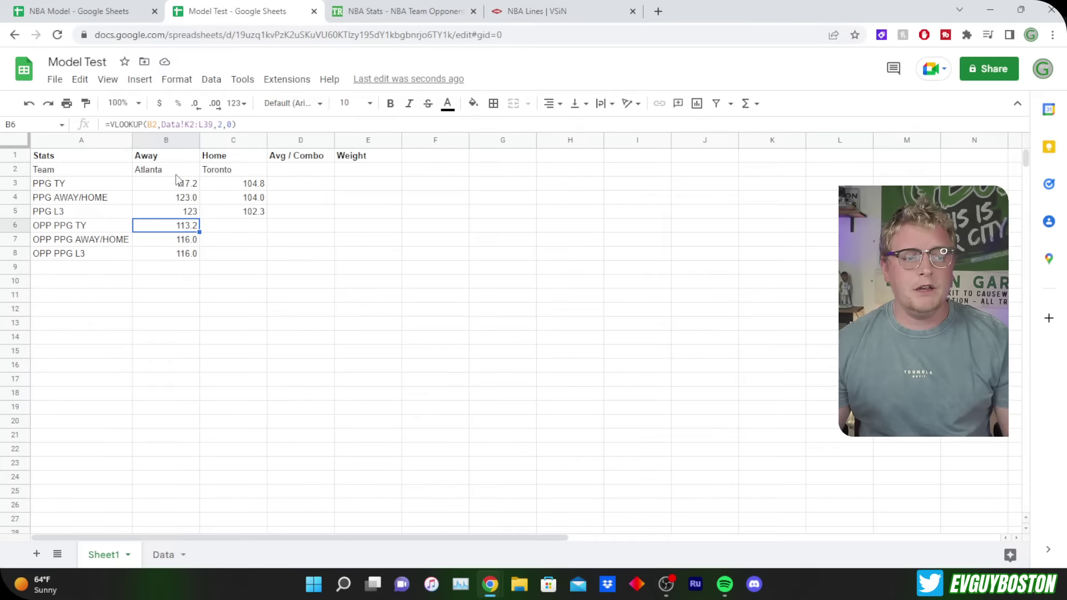
pyautogui.click(176, 124)
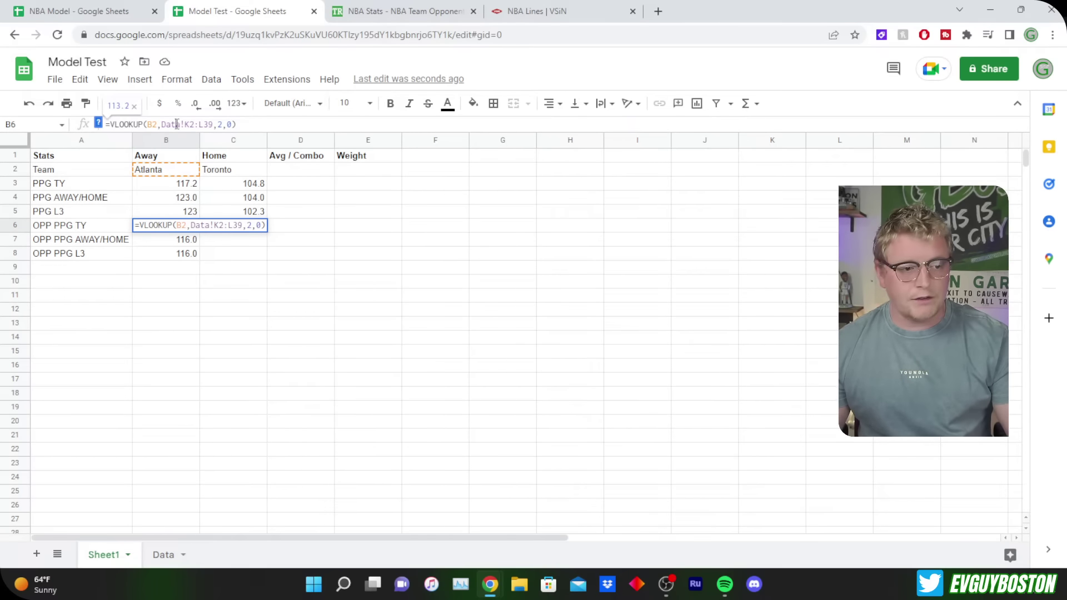
pyautogui.press('F4')
pyautogui.press('Return')
# Make the Data sheet lookup ranges absolute in the VLOOKUP formulas of B7 (K2:P65) and B8 (K3:P66).
pyautogui.click(192, 125)
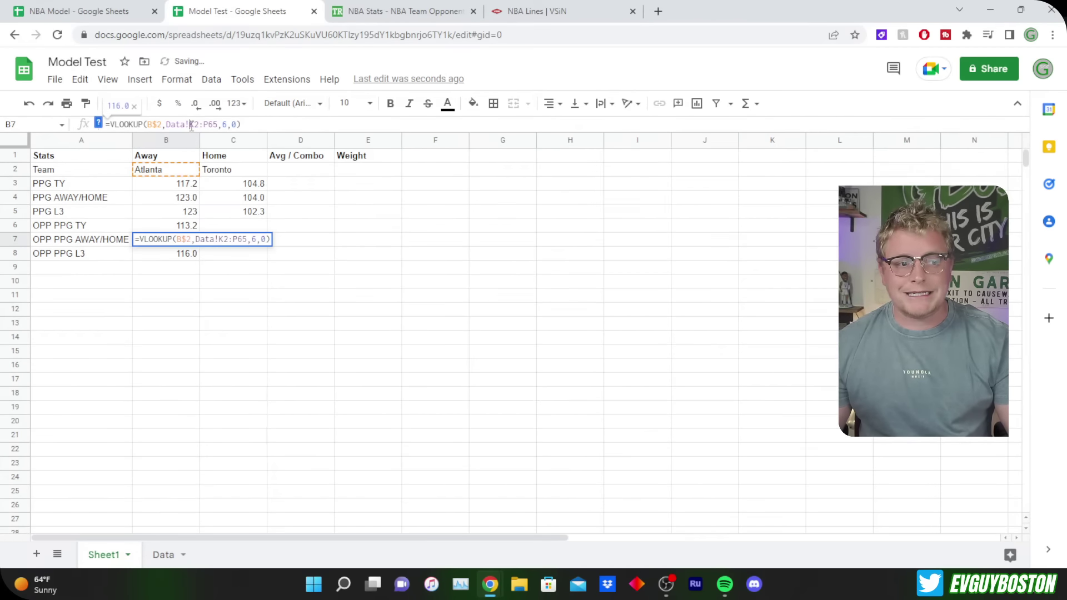
pyautogui.press('F4')
pyautogui.press('Return')
pyautogui.click(185, 125)
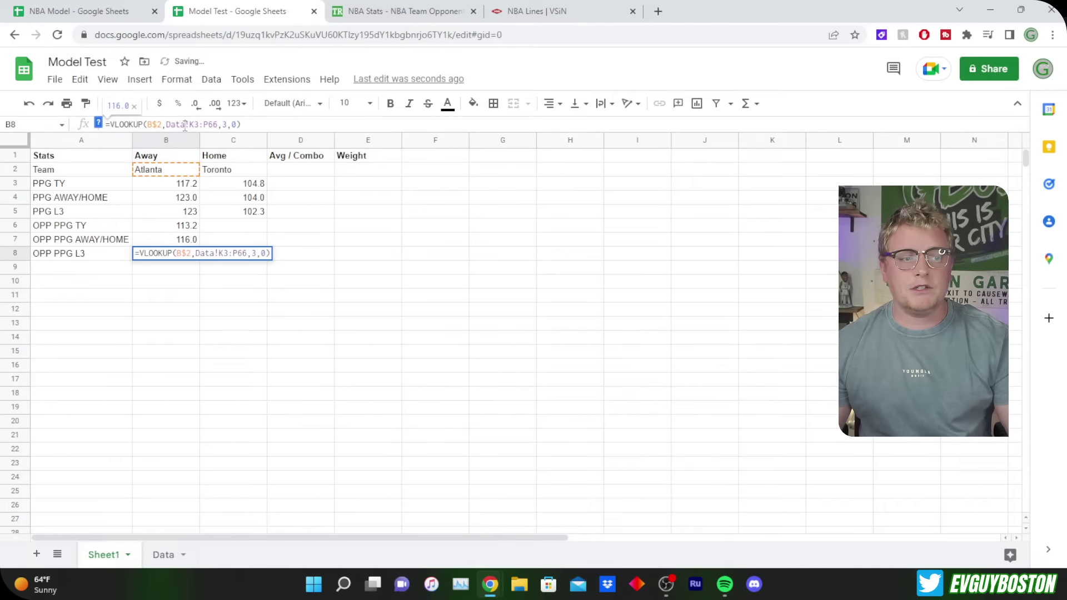
pyautogui.press('F4')
pyautogui.press('Tab')
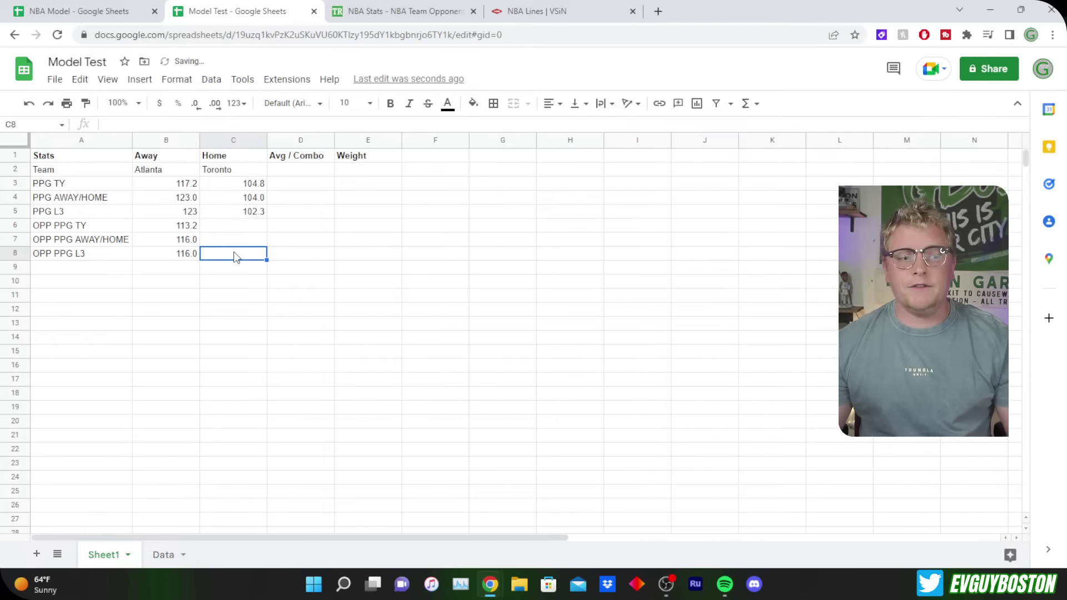
# Copy the Away opponent PPG lookup formulas in B6:B8 into the Home cells C6:C8.
pyautogui.click(203, 231)
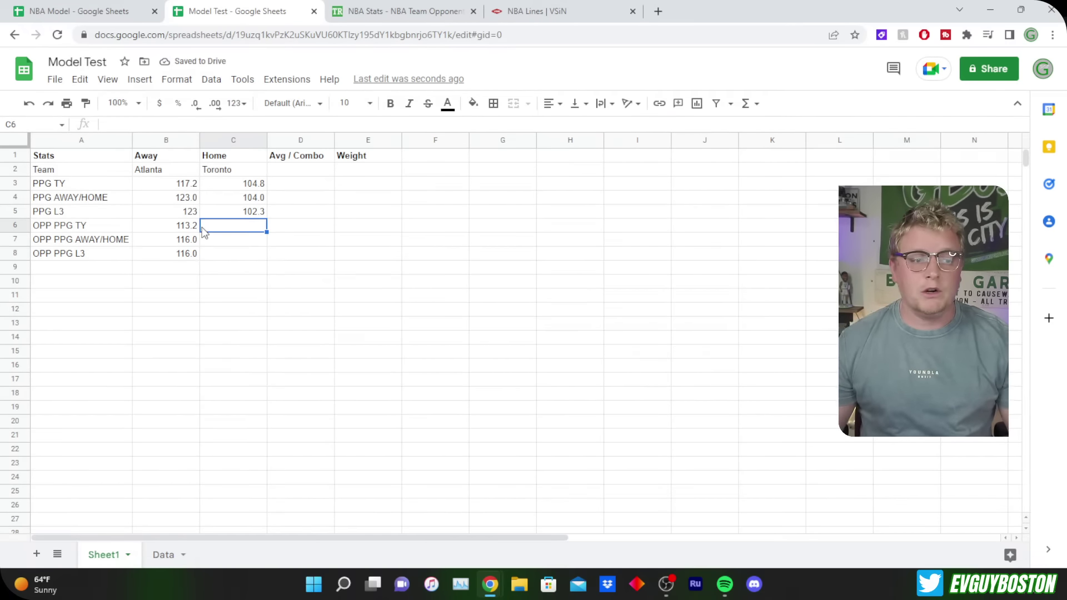
pyautogui.press('Left')
pyautogui.hotkey('shift', 'Down')
pyautogui.hotkey('shift', 'Down')
pyautogui.hotkey('ctrl', 'c')
pyautogui.click(203, 228)
pyautogui.hotkey('ctrl', 'v')
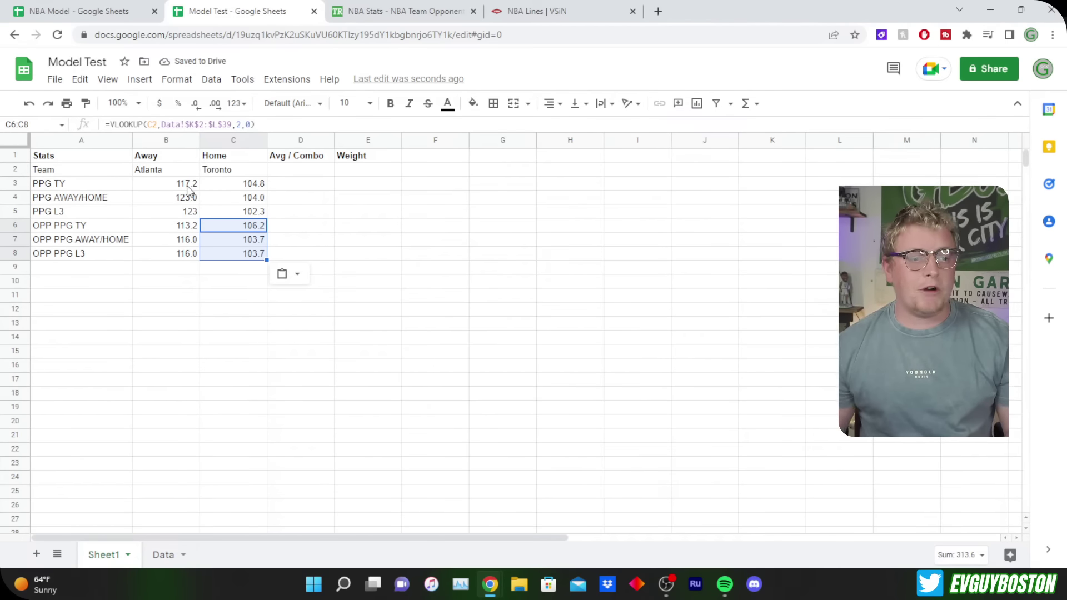
pyautogui.click(486, 257)
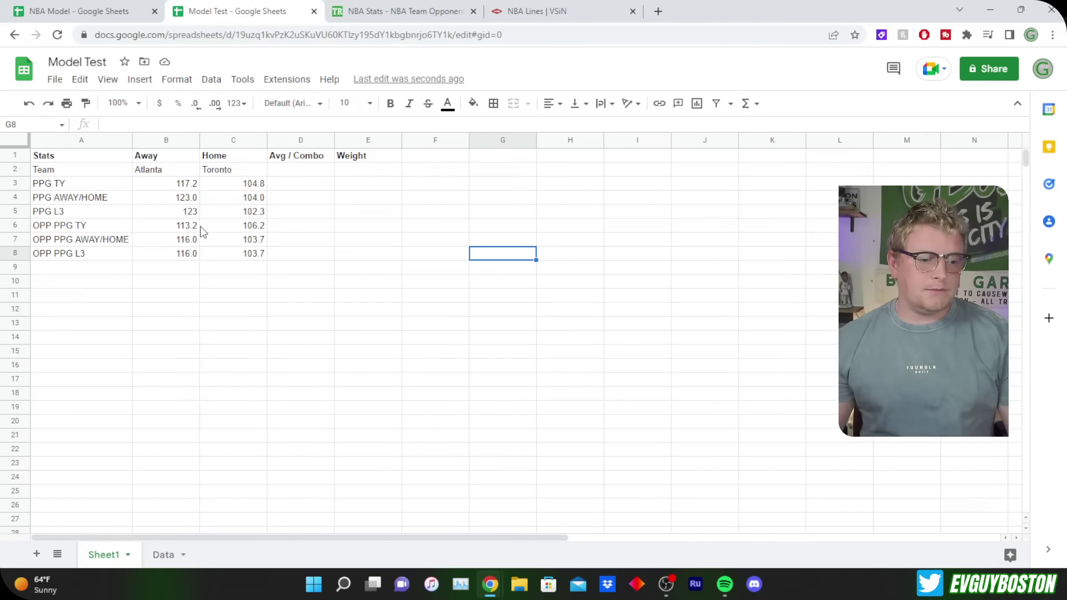
# Enter AVG as a row label in A9, below OPP PPG L3.
pyautogui.click(110, 271)
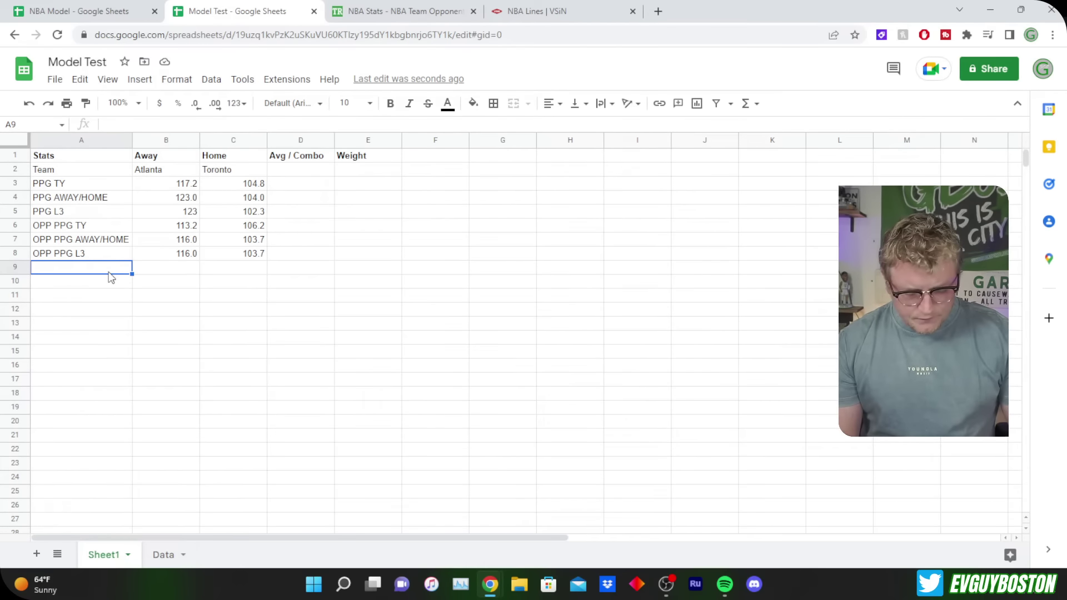
pyautogui.write('AVG')
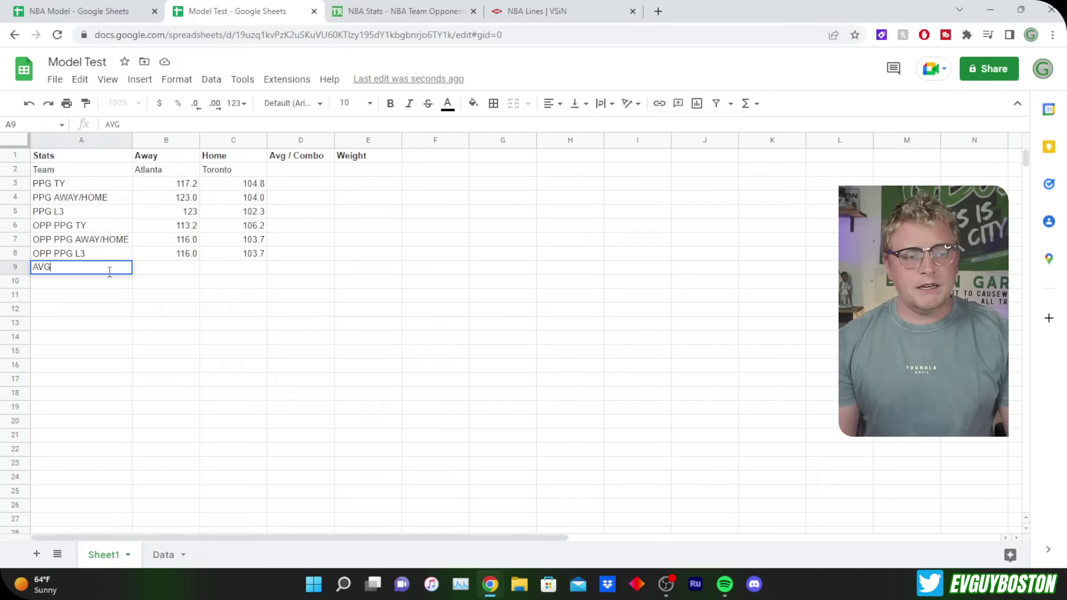
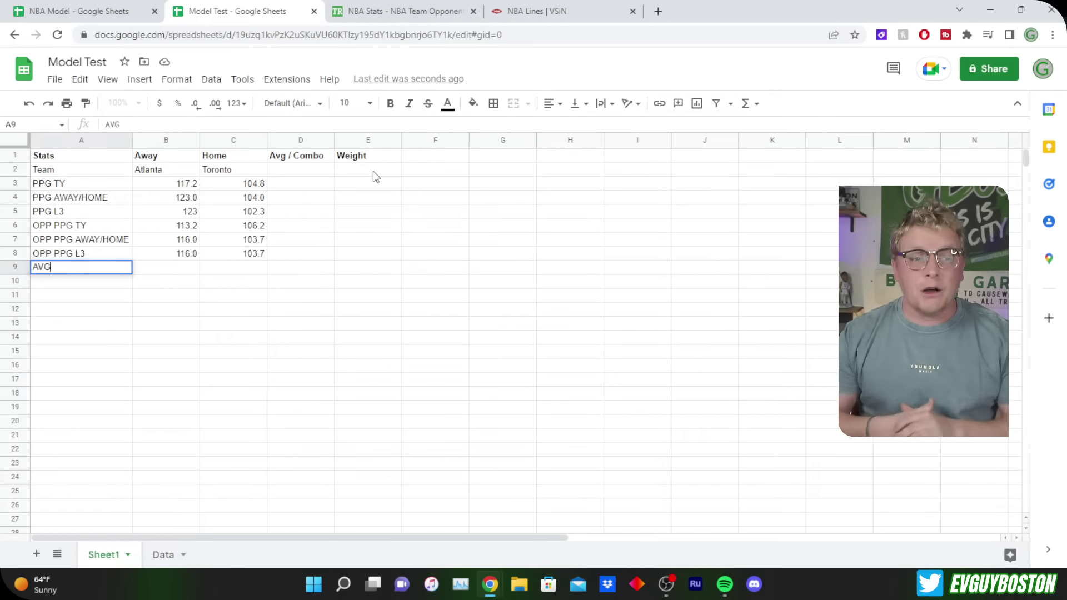
# Look through the NBA Team Opponent Points per Game table on TeamRankings, then return to Model Test.
pyautogui.hotkey('ctrl', 'Tab')
pyautogui.scroll(-2, 461, 265)
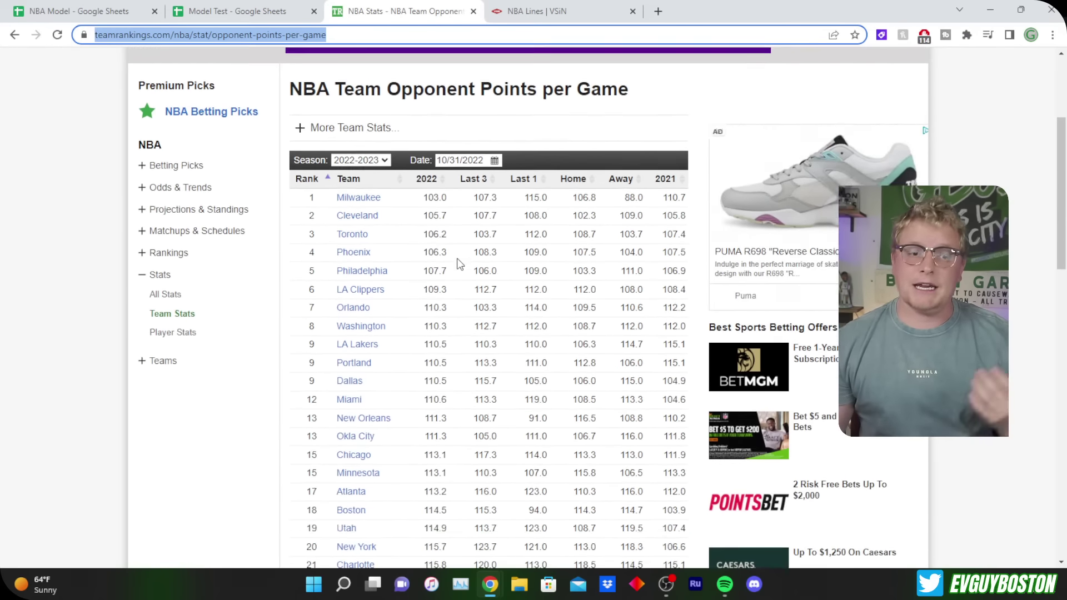
pyautogui.scroll(-4, 419, 237)
pyautogui.scroll(9, 419, 237)
pyautogui.click(264, 13)
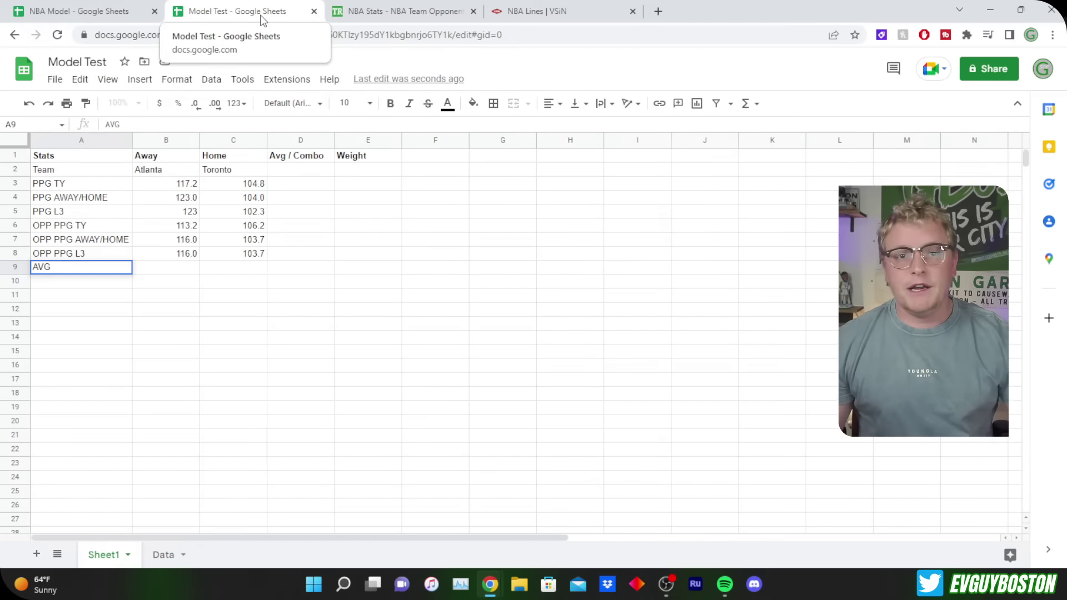
# Label A9 as Atlanta Proj Score, replacing the draft text there and correcting the capitalization of Score.
pyautogui.doubleClick(113, 266)
pyautogui.write('Atlanta Pro')
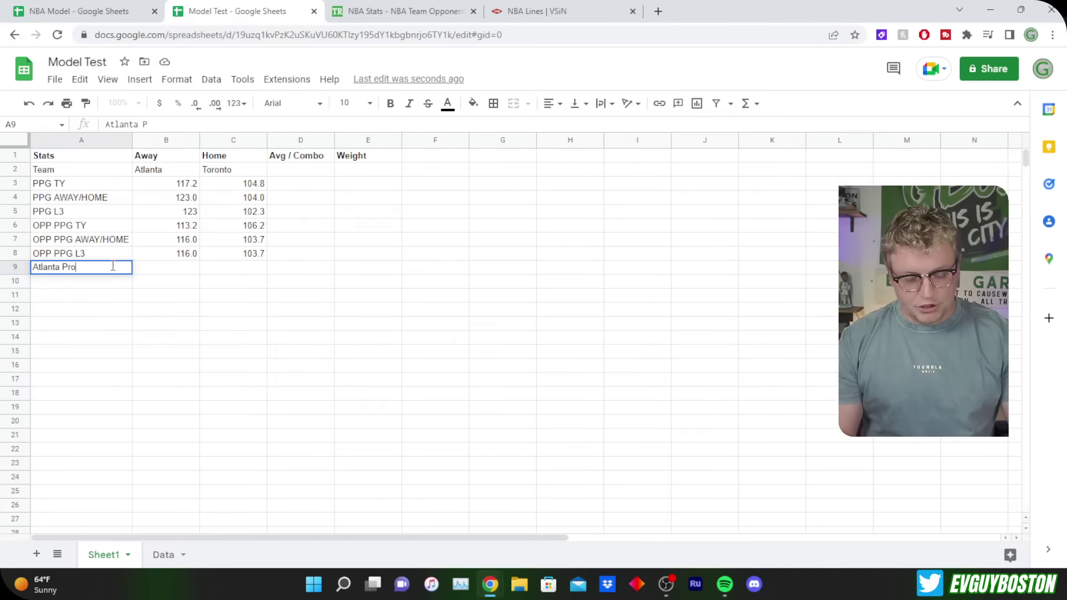
pyautogui.write('j SCore')
pyautogui.press('Tab')
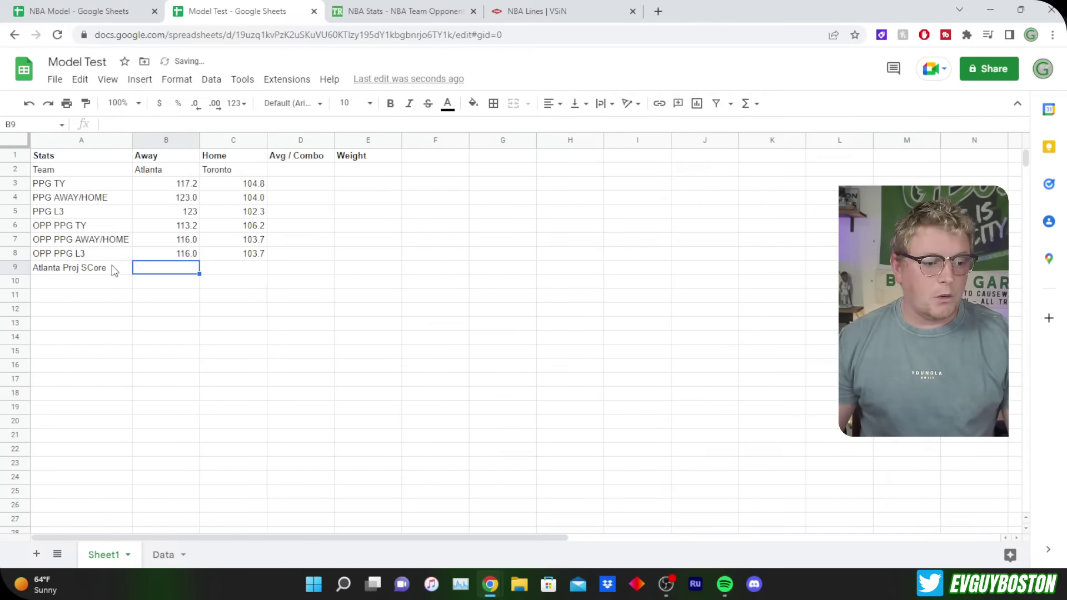
pyautogui.click(114, 270)
pyautogui.press('Return')
pyautogui.press('BackSpace')
pyautogui.press('BackSpace')
pyautogui.press('BackSpace')
pyautogui.press('BackSpace')
pyautogui.write('core')
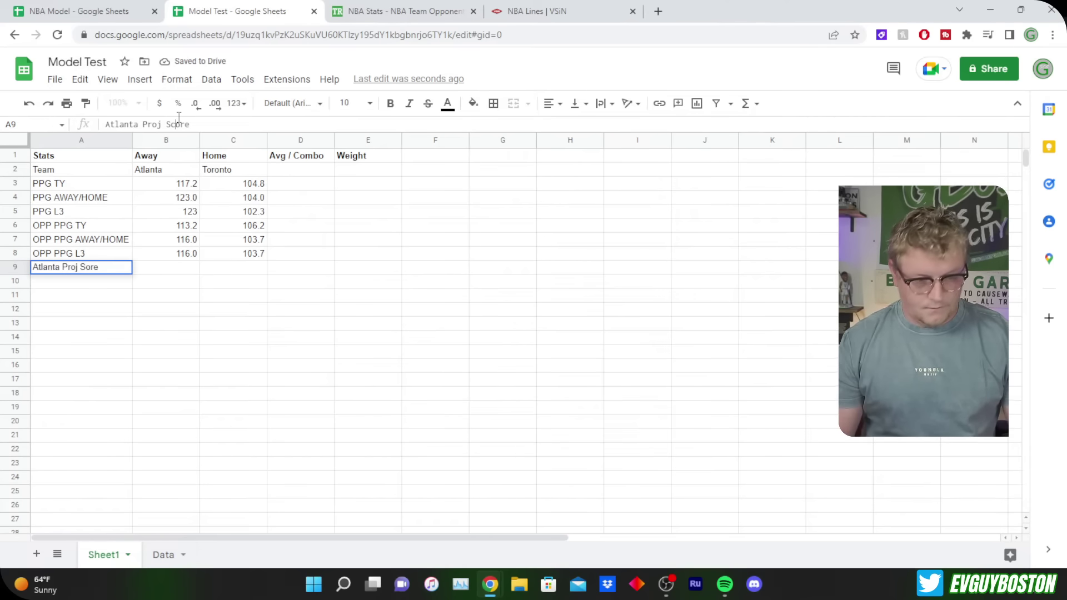
pyautogui.press('Tab')
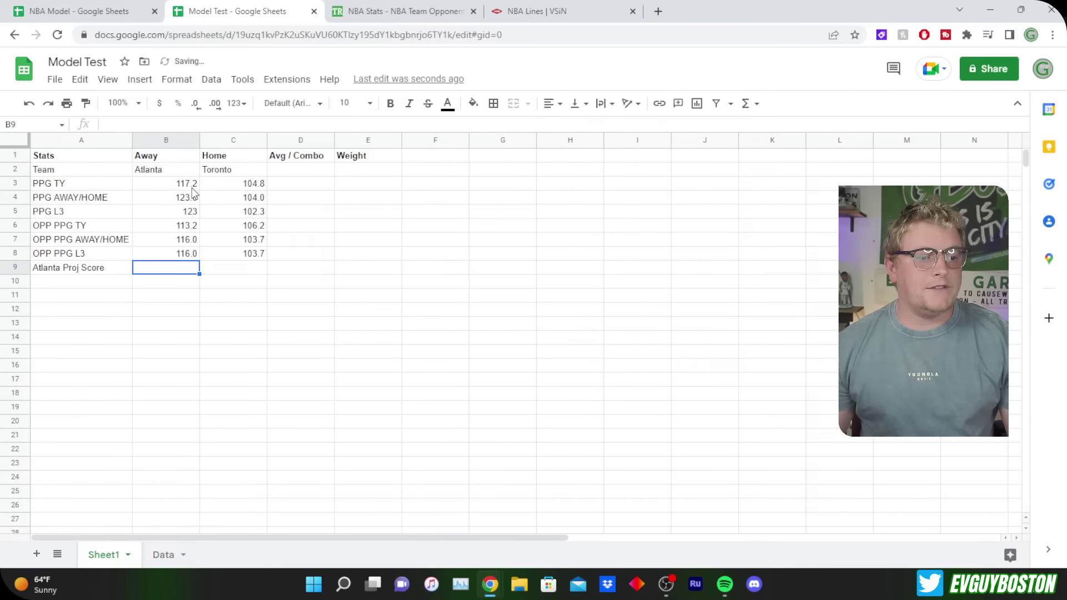
# Calculate Atlanta's projected score in B9 as the average of Atlanta's PPG (B3:B5) and Toronto's opponent PPG (C6:C8).
pyautogui.moveTo(192, 185); pyautogui.dragTo(233, 253)
pyautogui.click(192, 268)
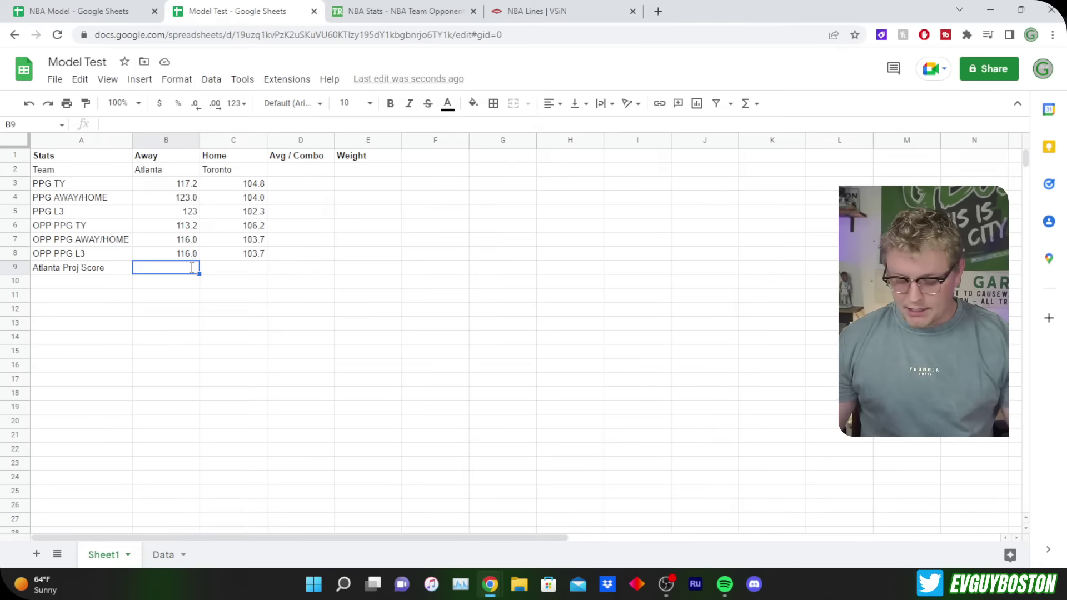
pyautogui.write('+aver')
pyautogui.click(176, 299)
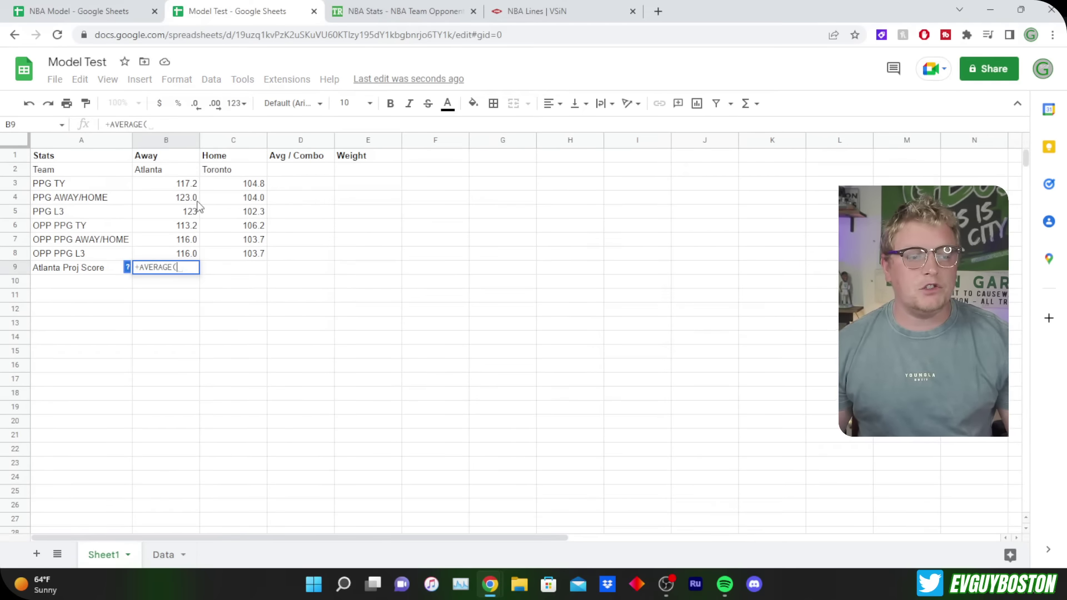
pyautogui.moveTo(190, 188); pyautogui.dragTo(189, 217)
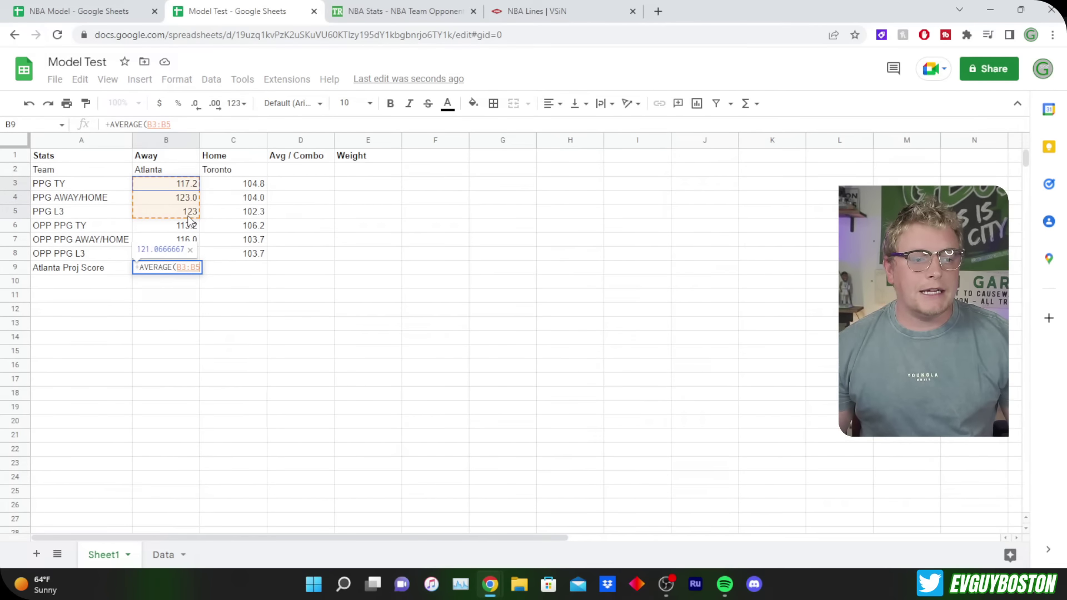
pyautogui.write(',')
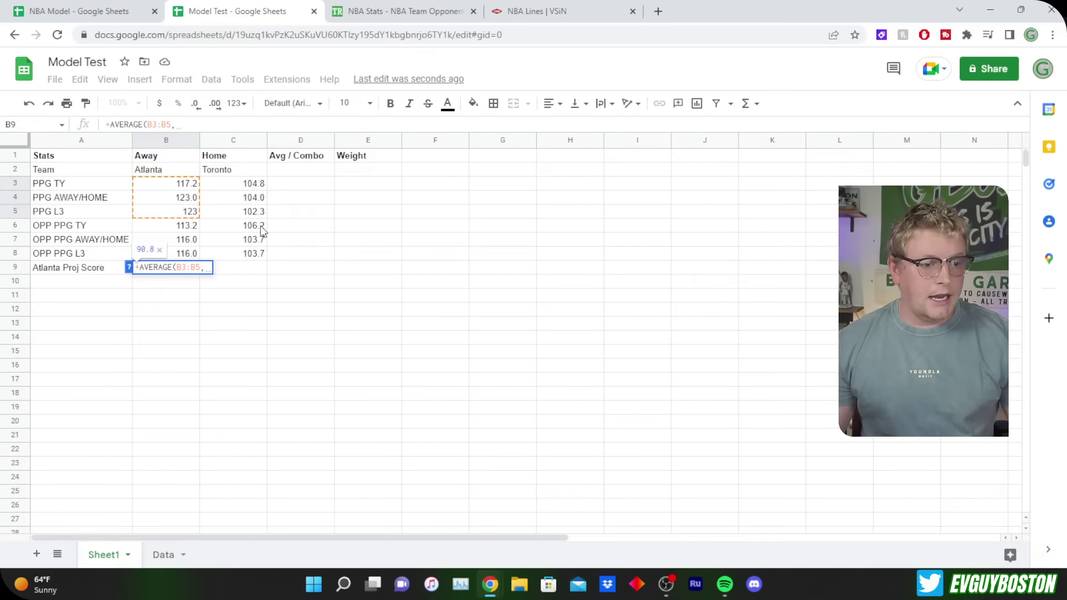
pyautogui.click(257, 228)
pyautogui.moveTo(257, 227); pyautogui.dragTo(259, 254)
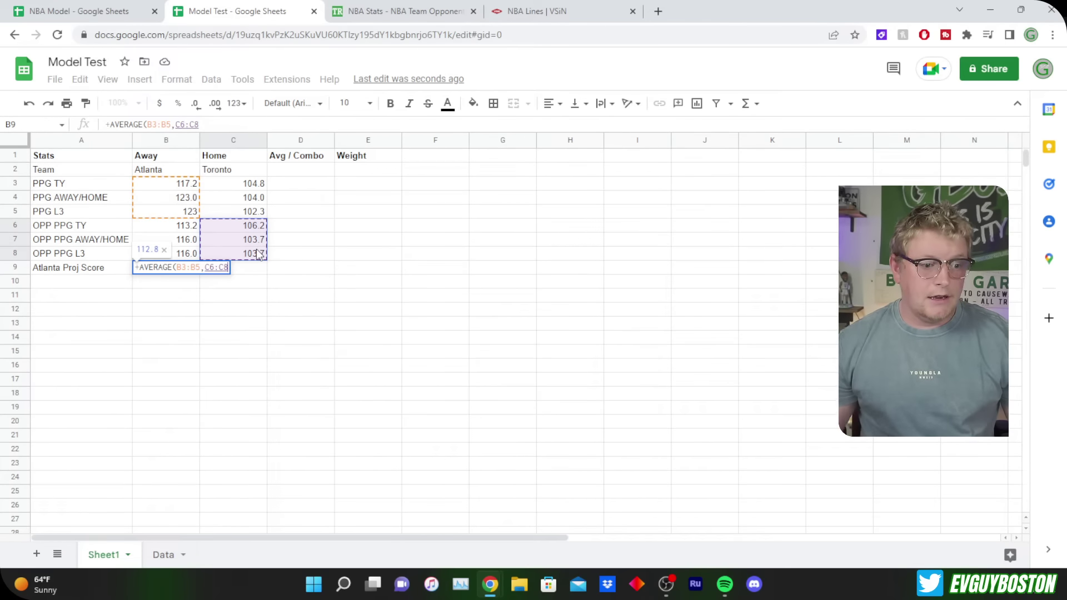
pyautogui.press('Return')
# Fill Atlanta's projected score in B9 bright green and review the ranges it averages, C6:C8 and B3:B5.
pyautogui.click(193, 269)
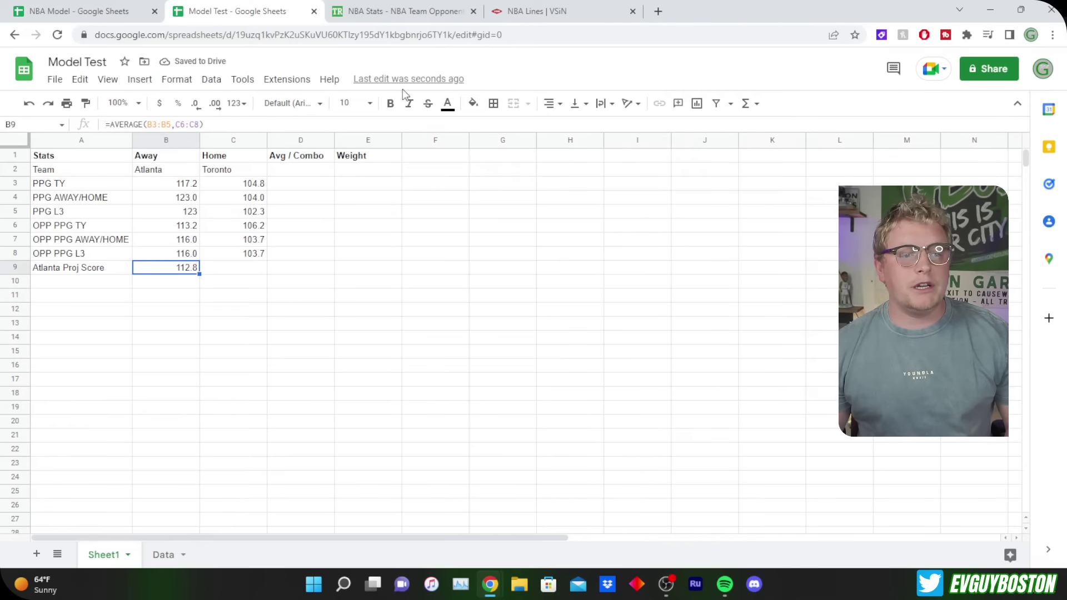
pyautogui.click(474, 105)
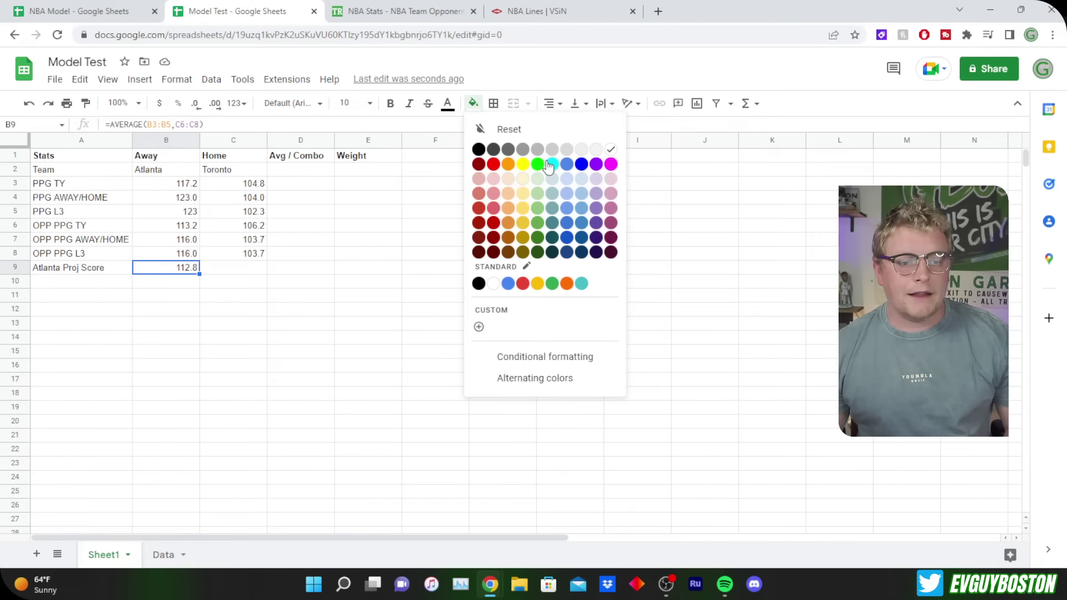
pyautogui.click(538, 165)
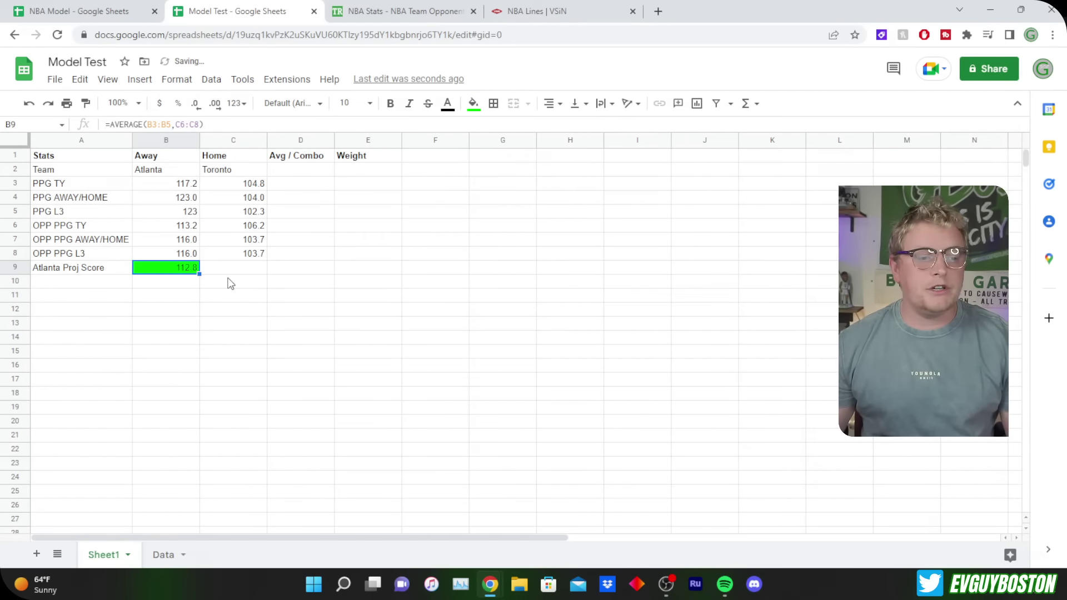
pyautogui.moveTo(262, 228); pyautogui.dragTo(260, 255)
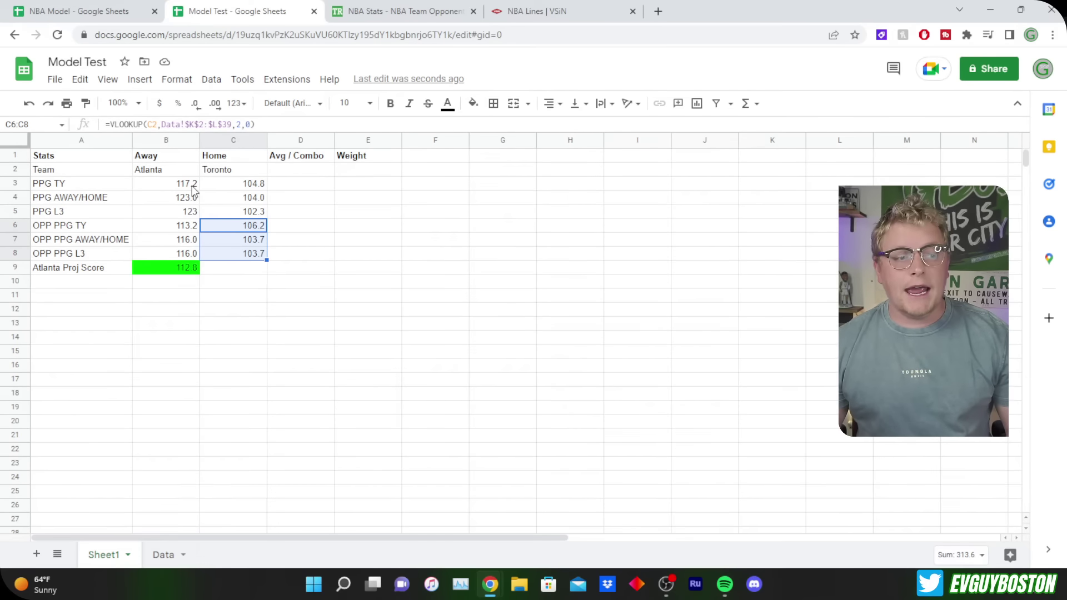
pyautogui.moveTo(191, 184); pyautogui.dragTo(193, 211)
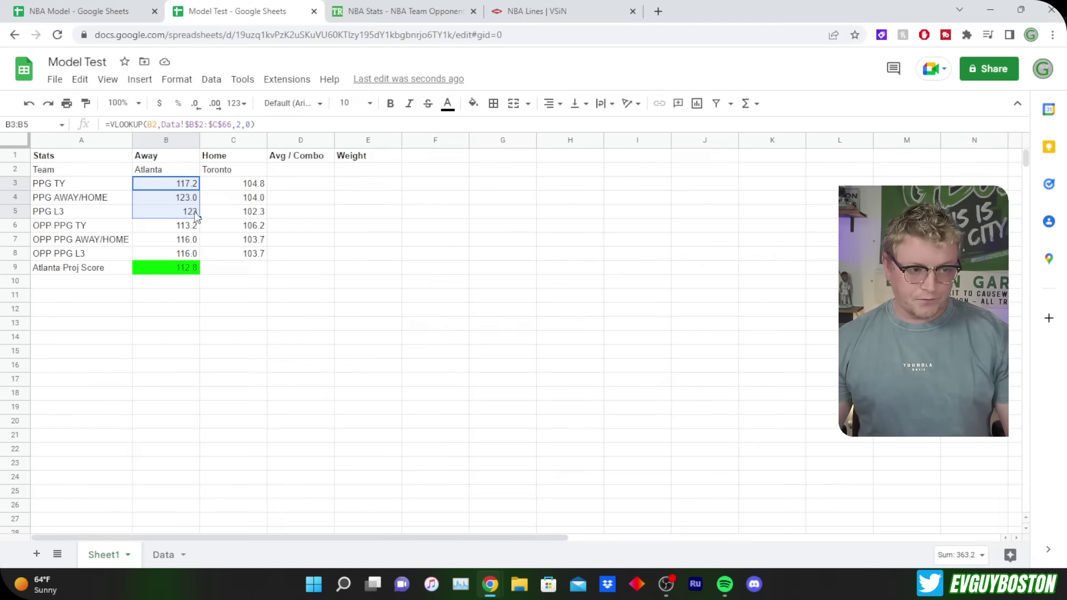
# Label A10 as Toronto Proj Score.
pyautogui.click(102, 285)
pyautogui.write('tor')
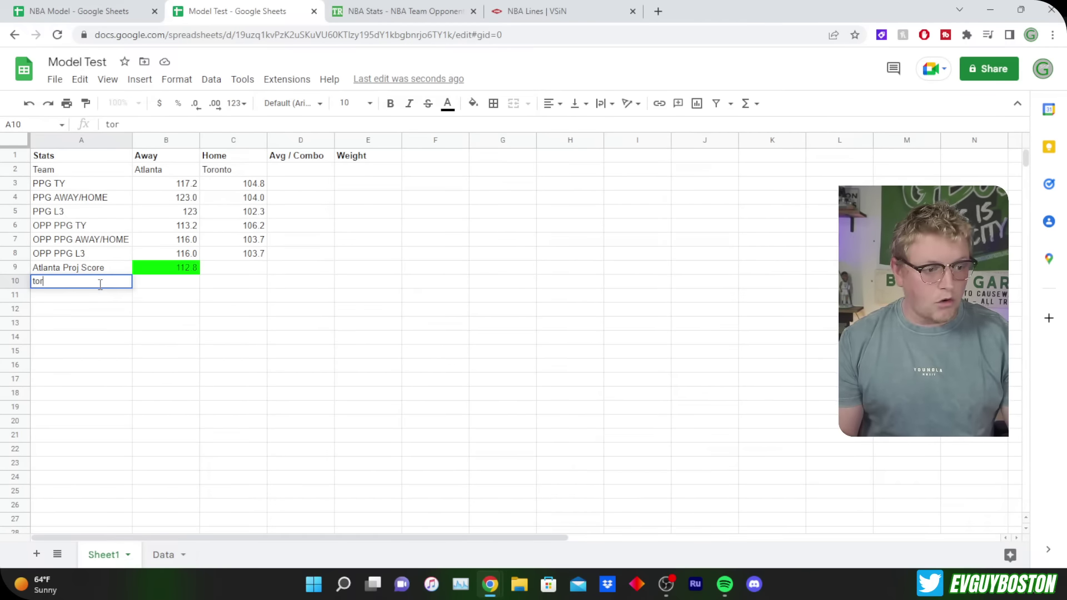
pyautogui.write('ront')
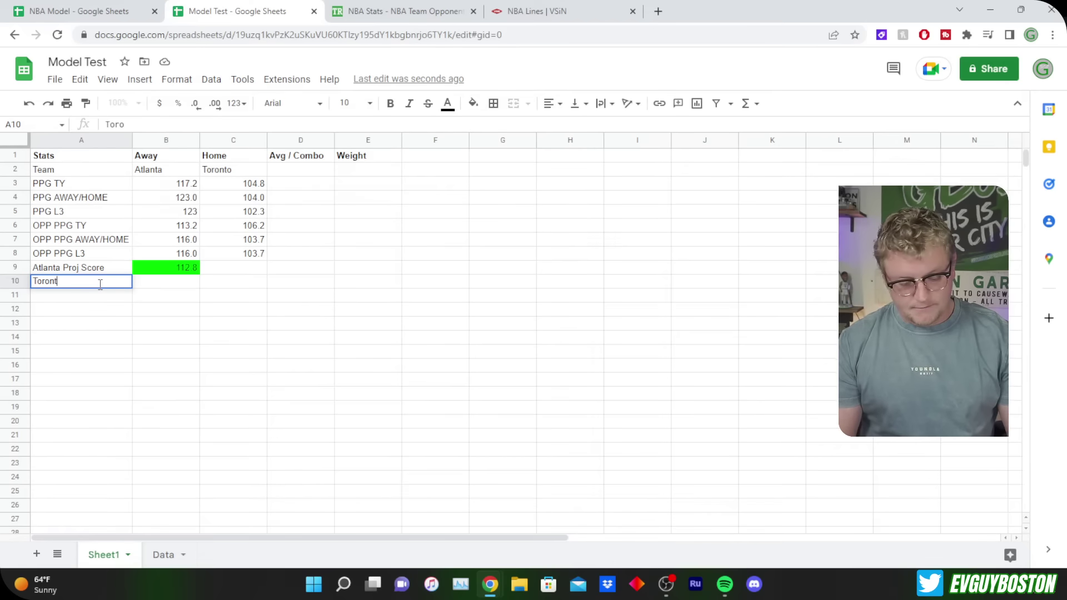
pyautogui.write('o Proj Score')
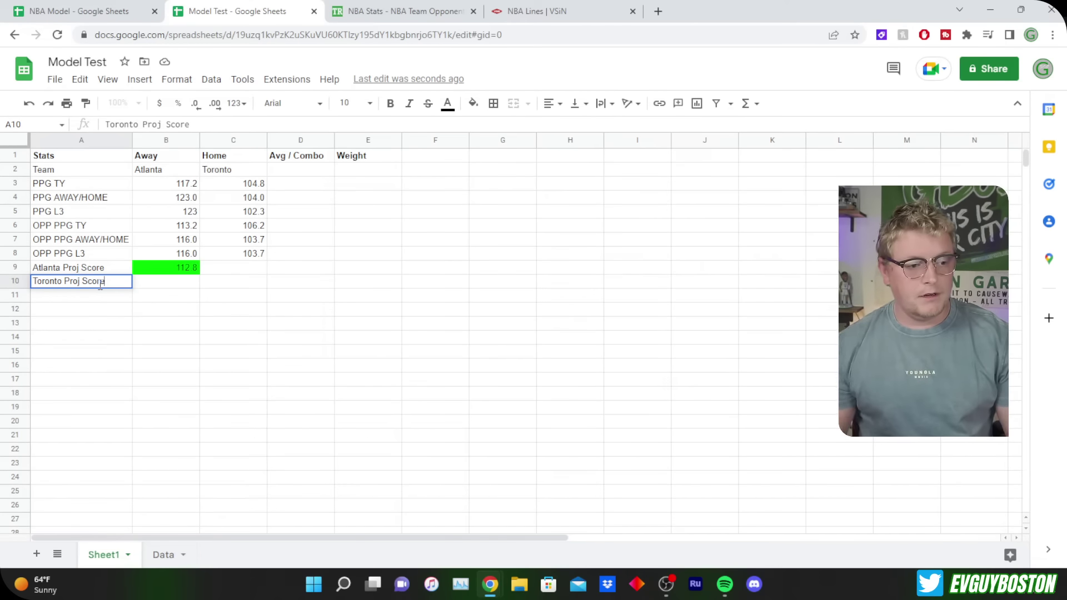
pyautogui.press('Tab')
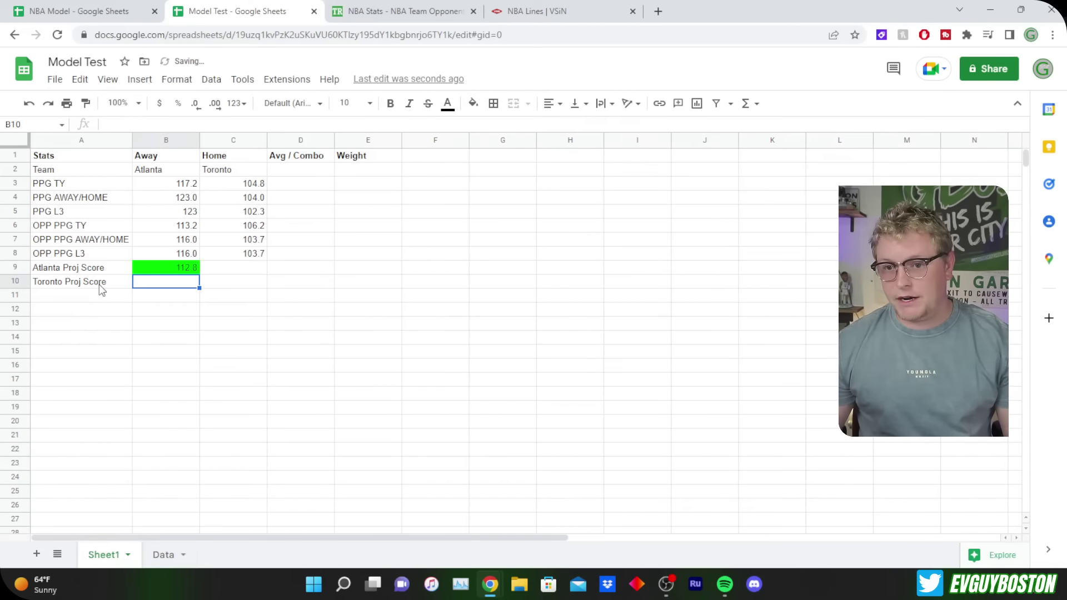
# Calculate Toronto's projected score in B10 as the average of Toronto's PPG (C3:C5) and Atlanta's opponent PPG (B6:B8).
pyautogui.write('+ave')
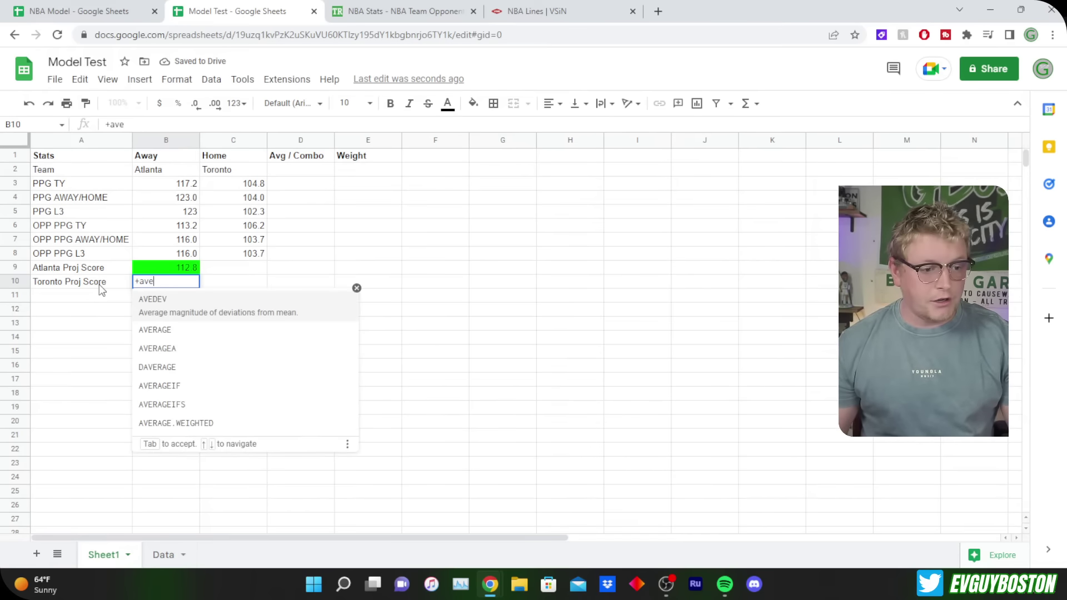
pyautogui.click(185, 339)
pyautogui.moveTo(253, 183); pyautogui.dragTo(254, 216)
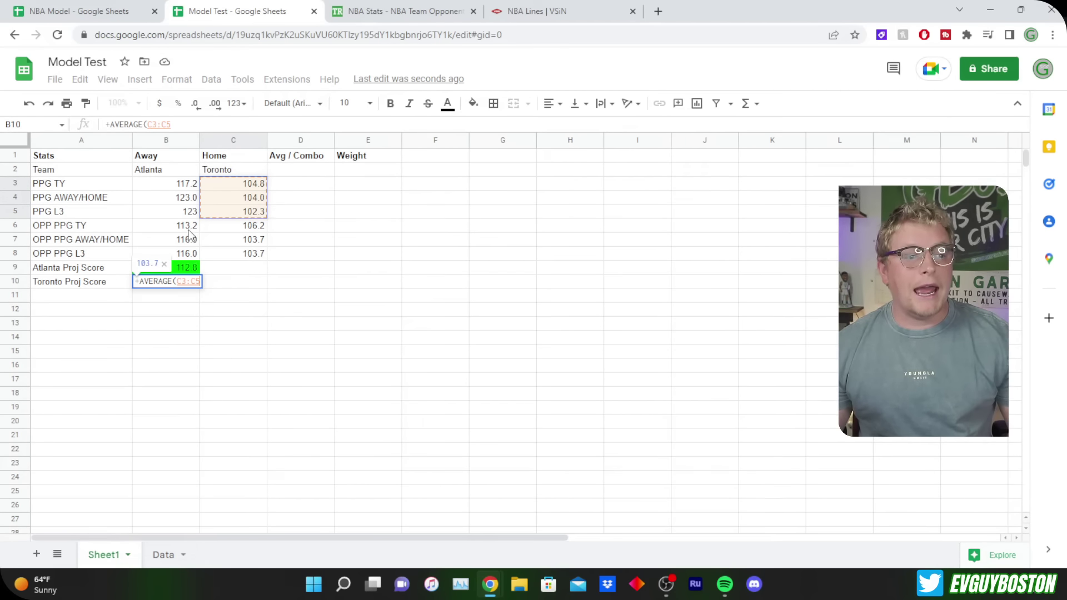
pyautogui.write(',')
pyautogui.moveTo(188, 228); pyautogui.dragTo(190, 257)
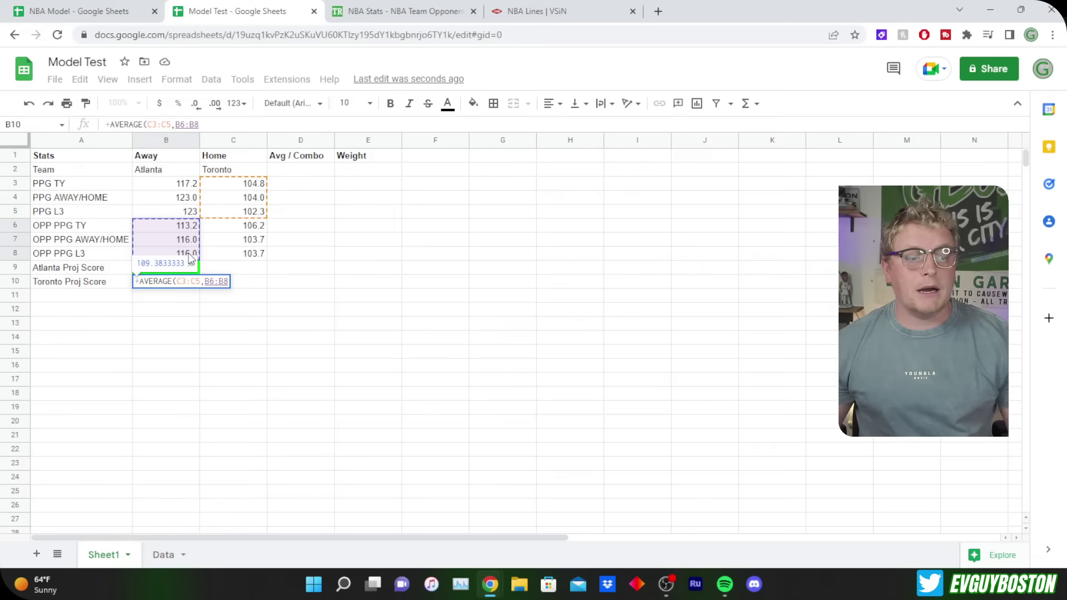
pyautogui.press('Return')
# Format Toronto's projected score in B10 as a number with one decimal place.
pyautogui.click(191, 281)
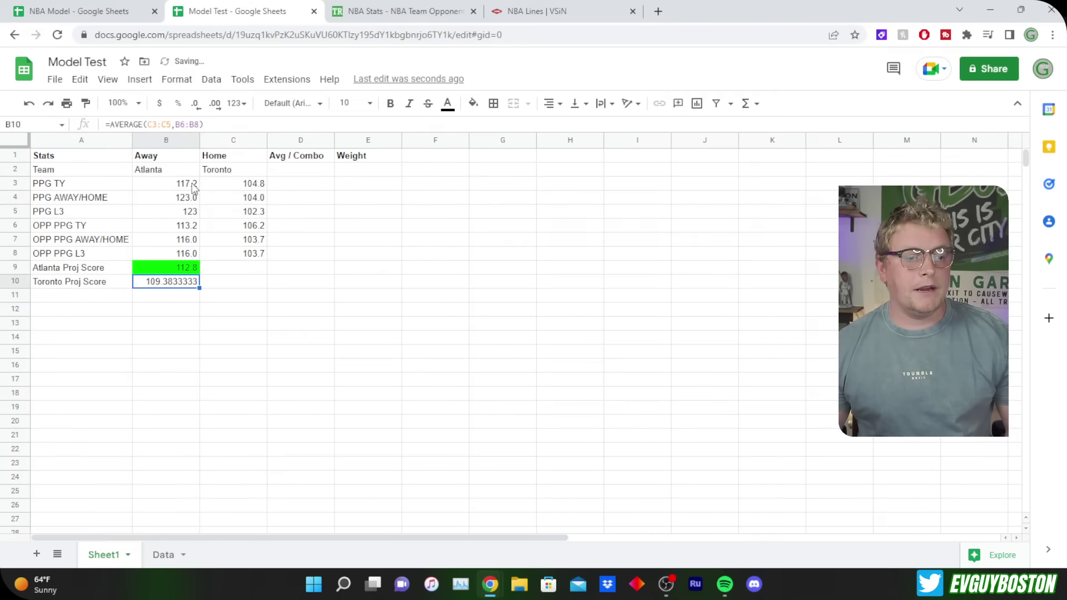
pyautogui.click(178, 104)
pyautogui.click(196, 104)
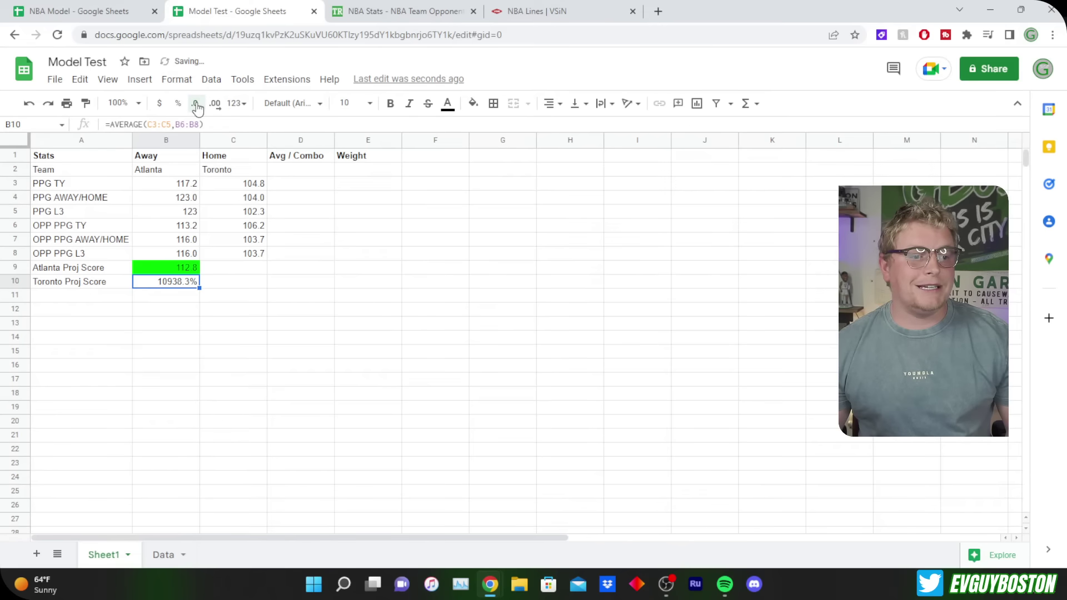
pyautogui.click(196, 104)
pyautogui.click(214, 104)
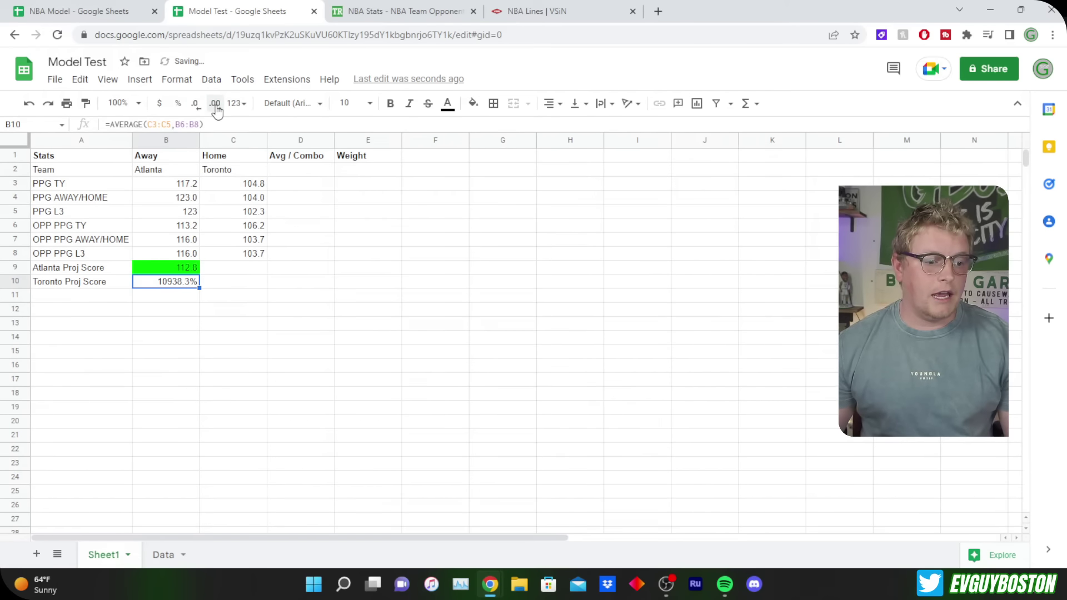
pyautogui.click(197, 104)
pyautogui.click(236, 104)
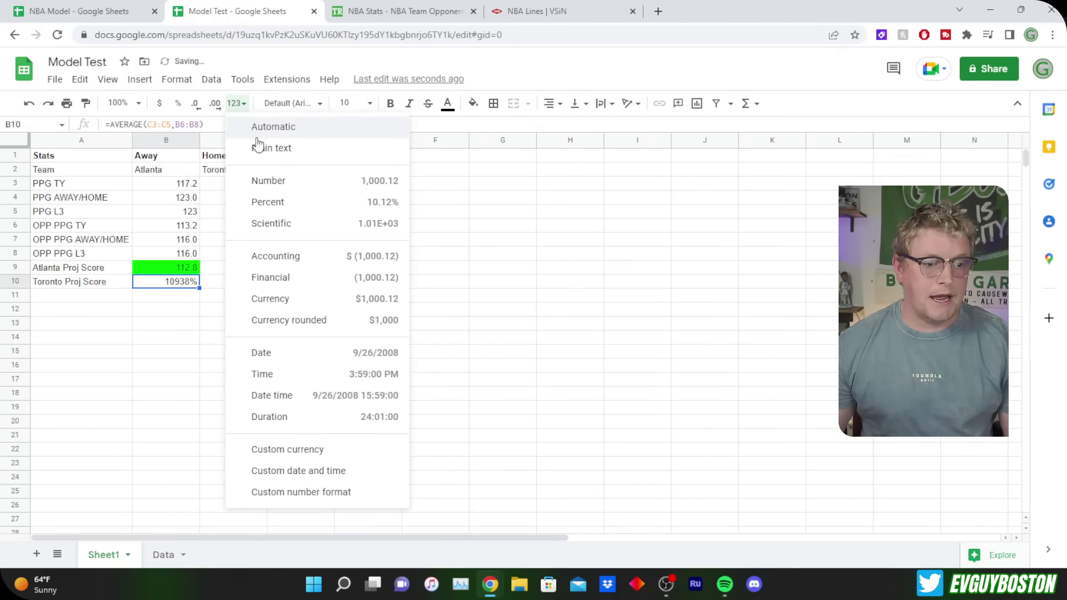
pyautogui.click(260, 179)
pyautogui.click(196, 104)
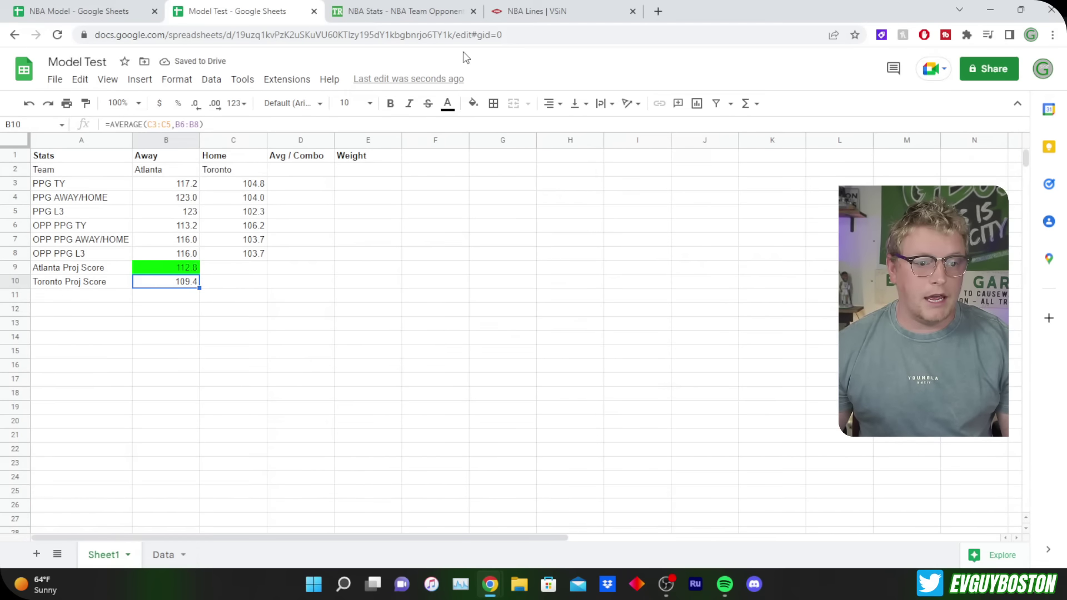
# Fill Toronto's projected score in B10 bright green.
pyautogui.click(473, 104)
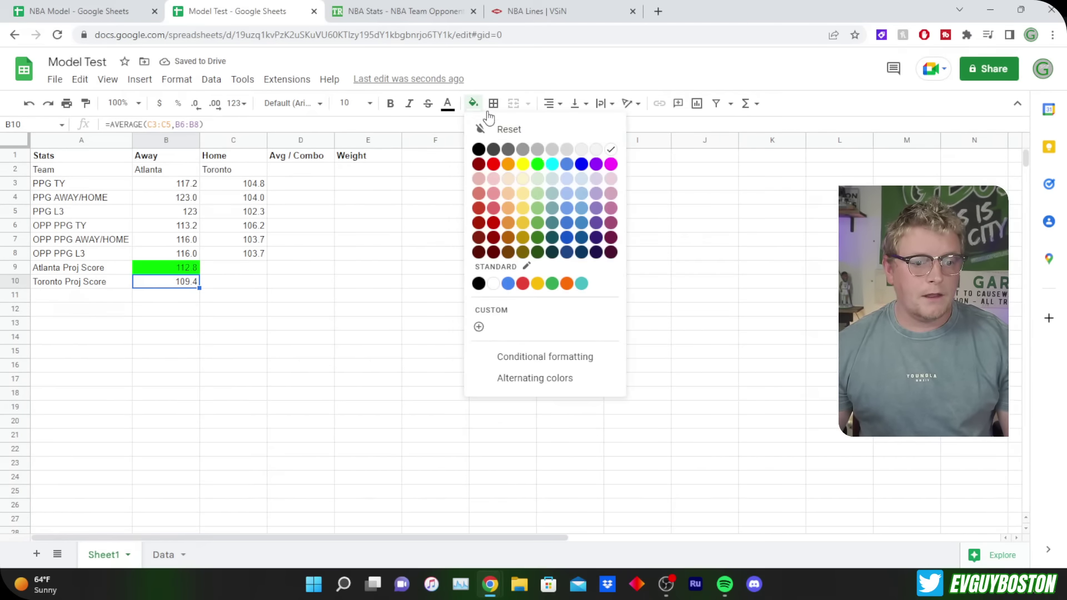
pyautogui.click(537, 164)
pyautogui.click(314, 243)
pyautogui.click(249, 299)
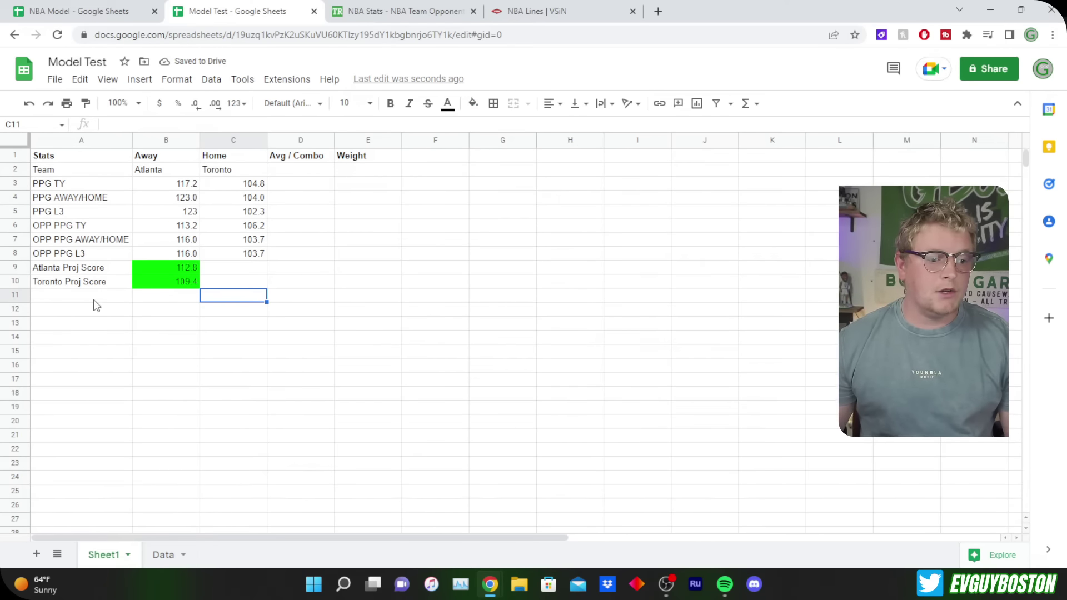
# Label A11 as Proj Spread and calculate it in B11 as B9 minus B10, shown in bold.
pyautogui.click(67, 304)
pyautogui.write('Proj Spread')
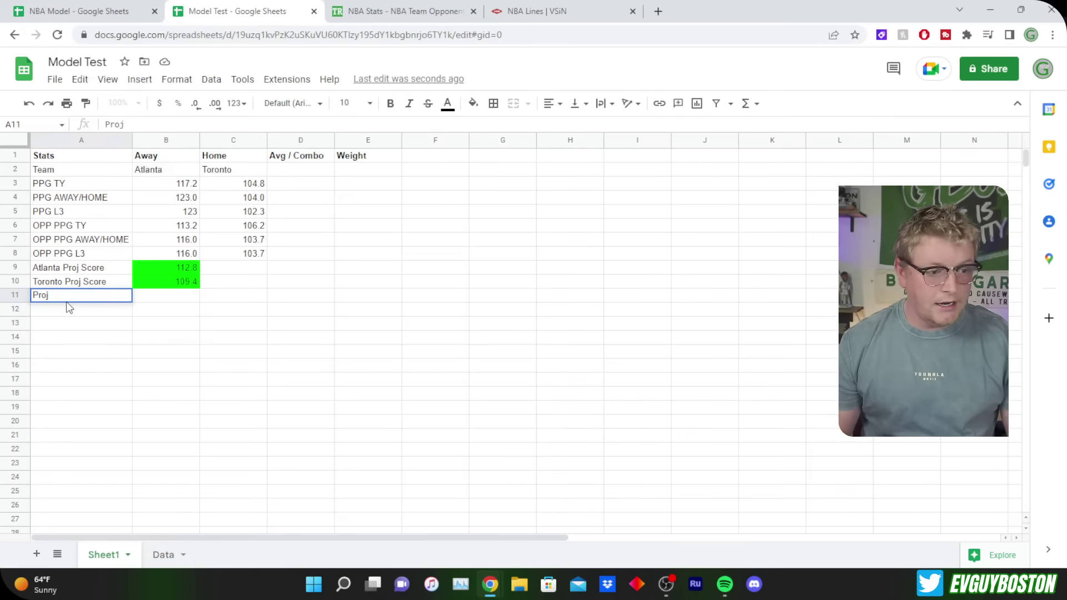
pyautogui.press('Tab')
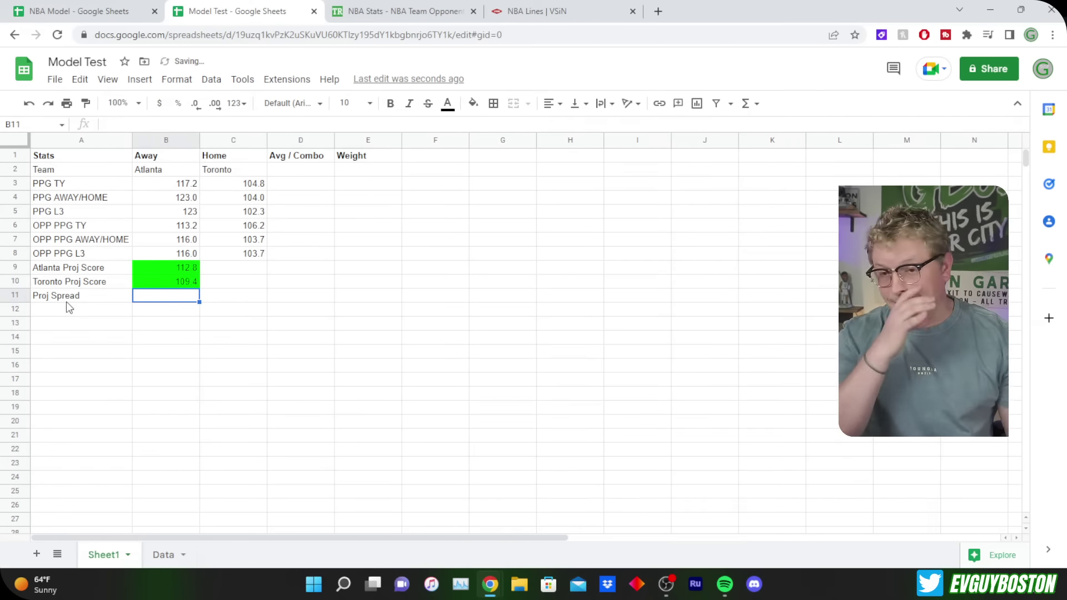
pyautogui.write('+')
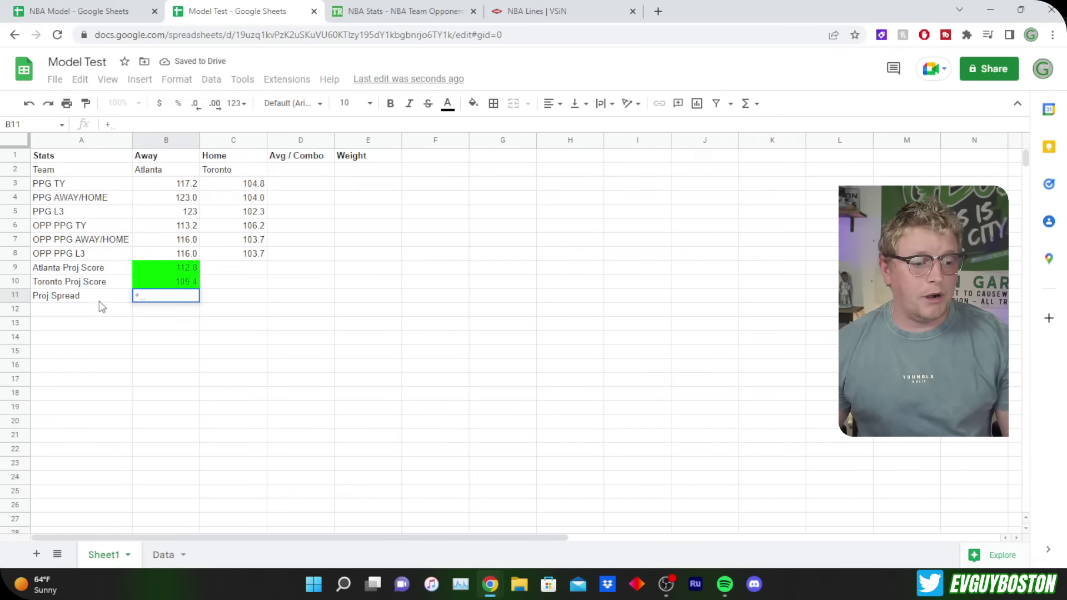
pyautogui.click(171, 270)
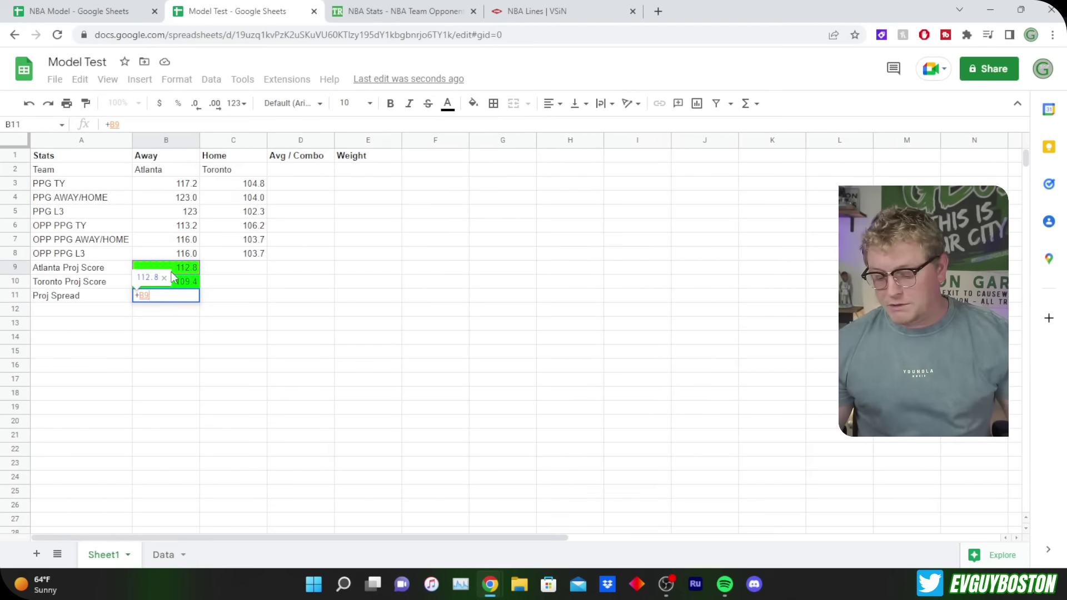
pyautogui.write('-')
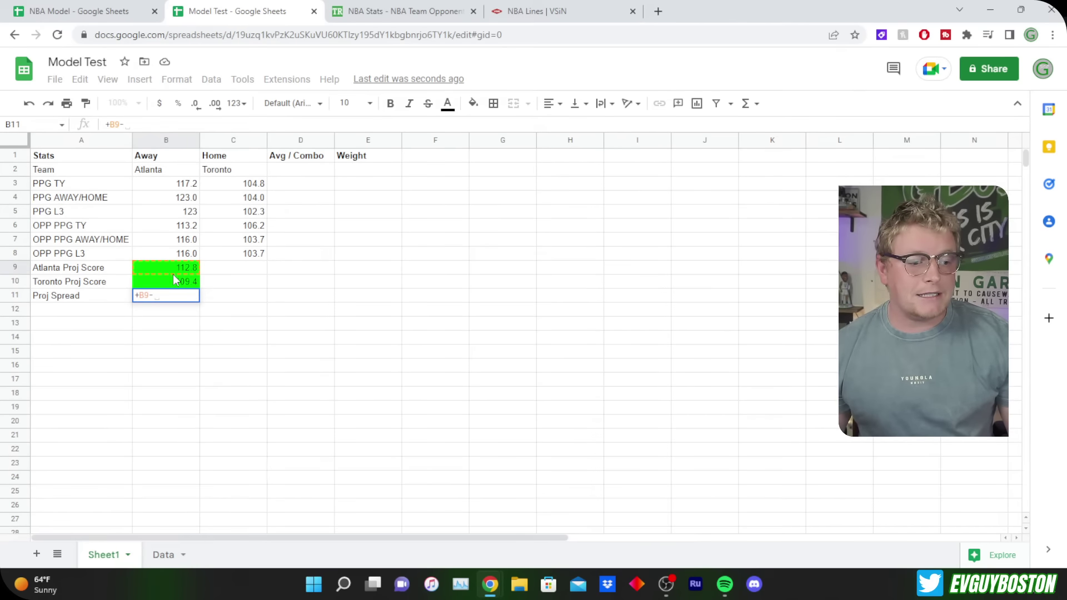
pyautogui.click(174, 278)
pyautogui.press('Return')
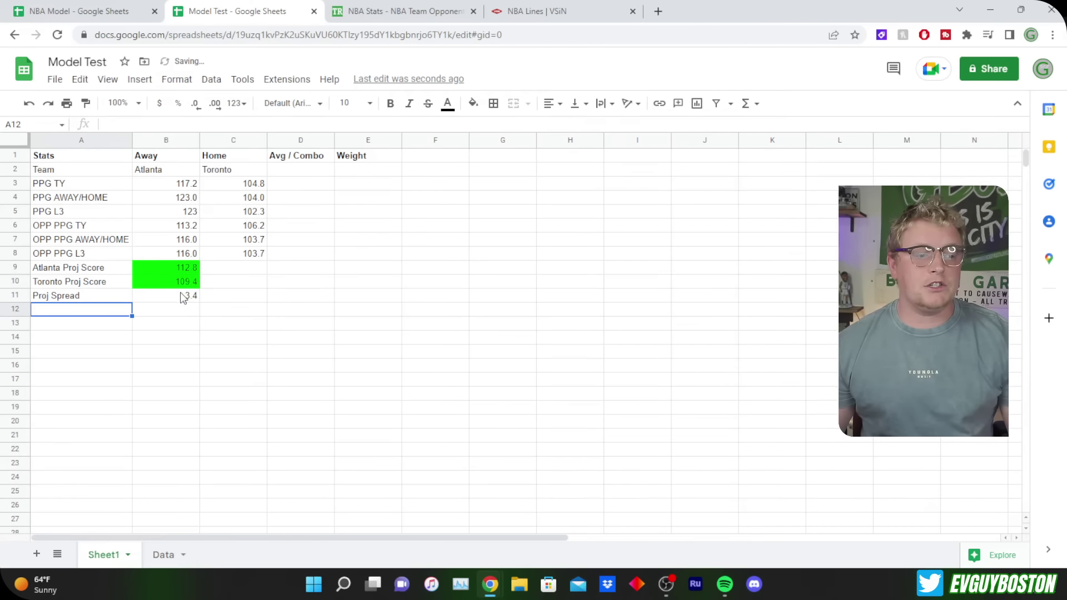
pyautogui.click(184, 295)
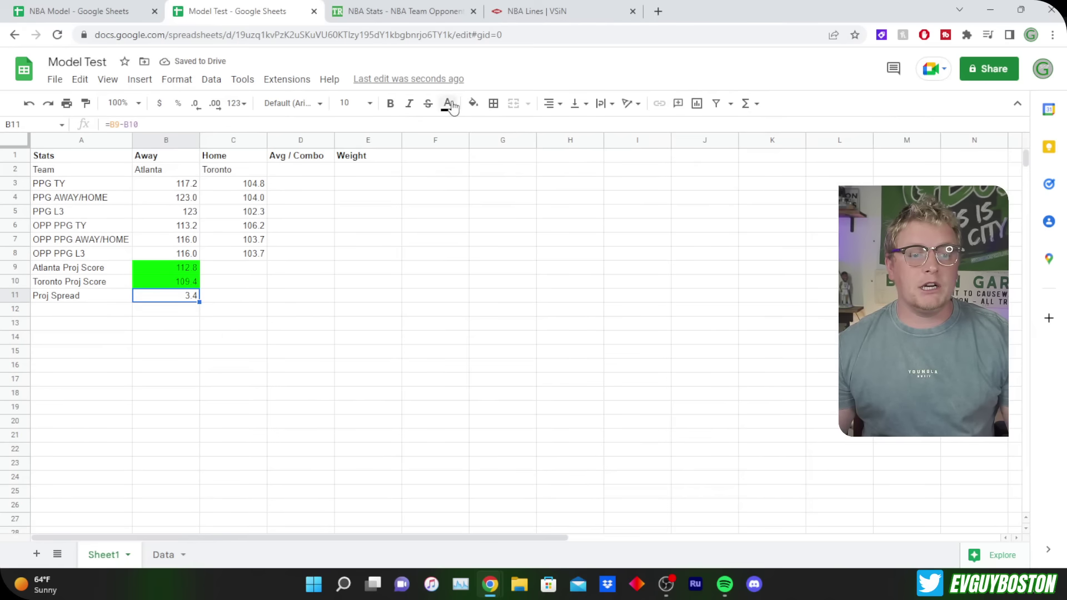
pyautogui.click(390, 104)
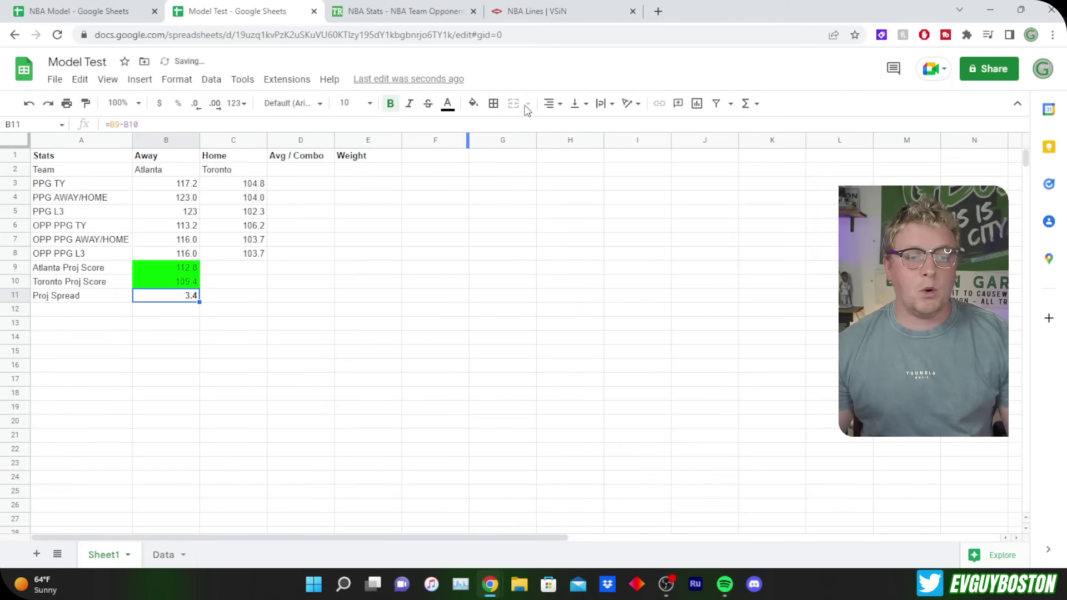
# Label A12 as "Proj j Total".
pyautogui.click(90, 313)
pyautogui.write('Pr')
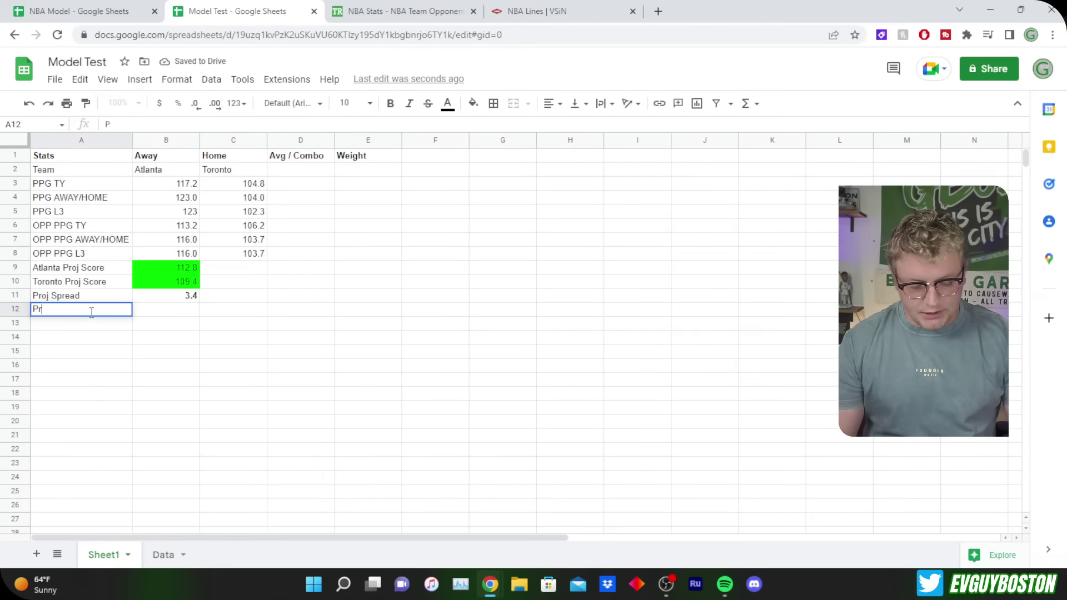
pyautogui.write('oj j Total')
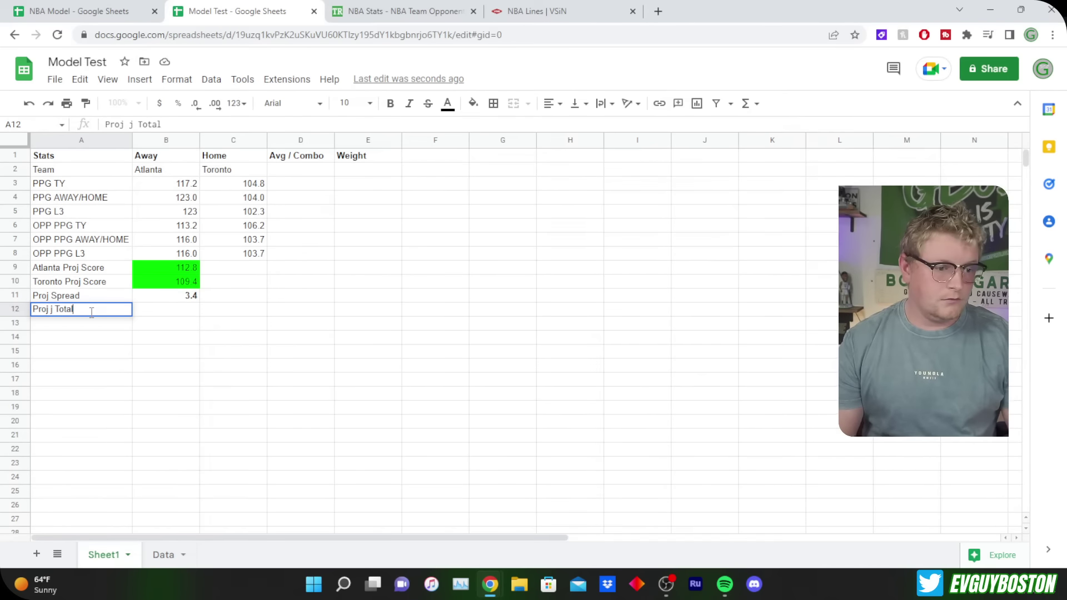
pyautogui.press('Tab')
pyautogui.click(90, 313)
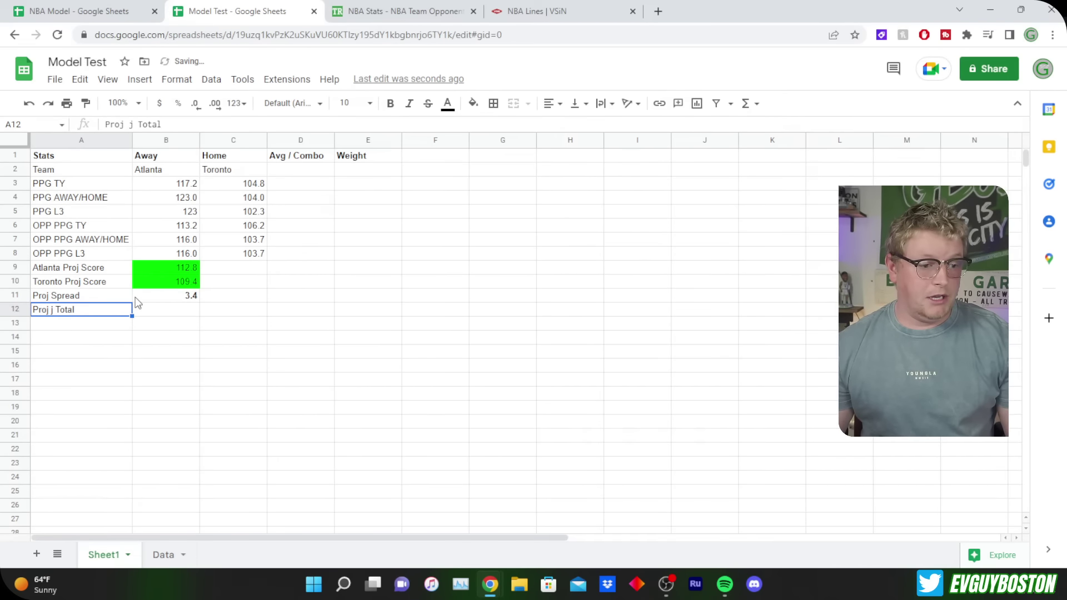
# Calculate the projected total in B12 as the sum of B9:B10 and make it bold.
pyautogui.click(164, 312)
pyautogui.write('+sum')
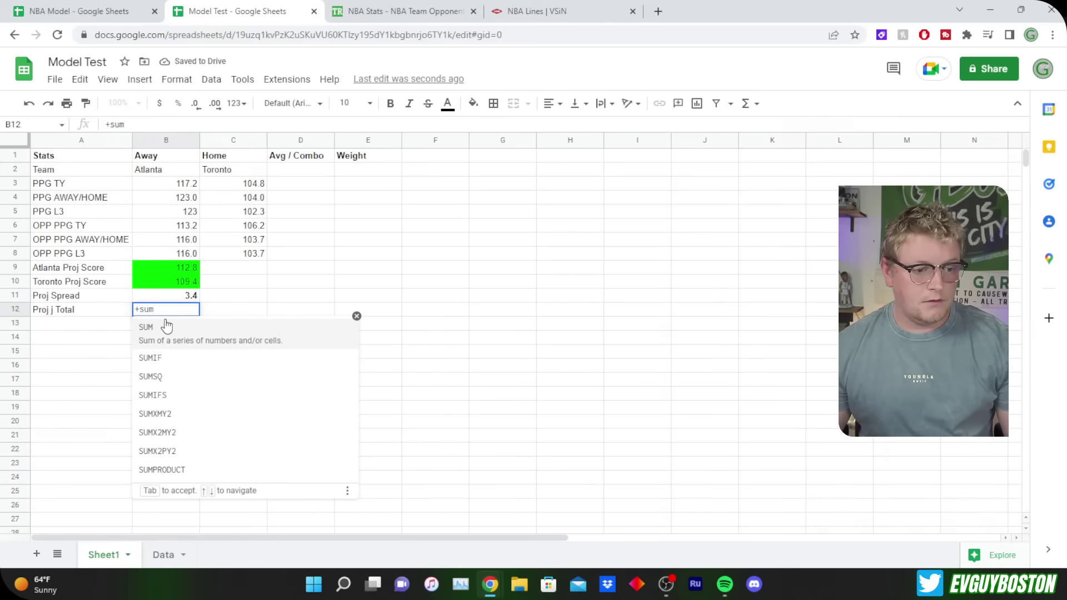
pyautogui.click(167, 327)
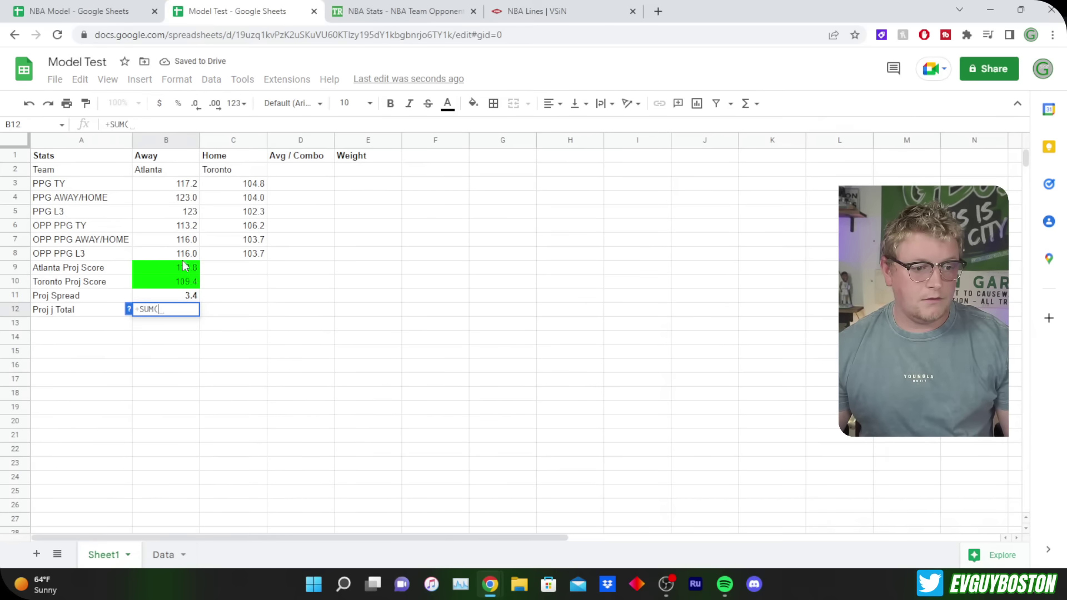
pyautogui.click(182, 267)
pyautogui.moveTo(182, 271); pyautogui.dragTo(183, 284)
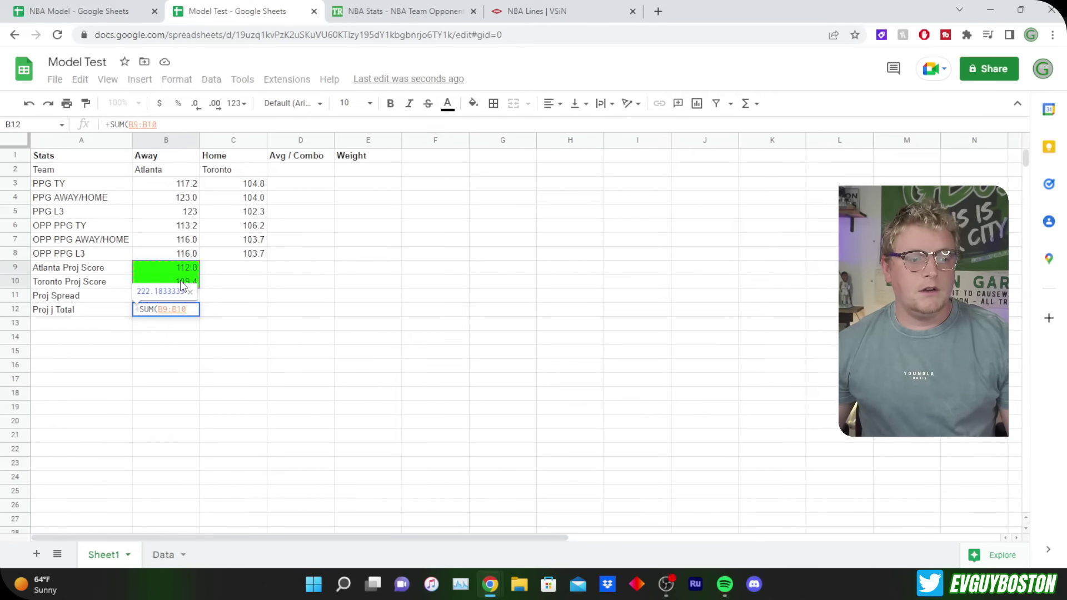
pyautogui.press('Return')
pyautogui.press('Up')
pyautogui.hotkey('ctrl', 'b')
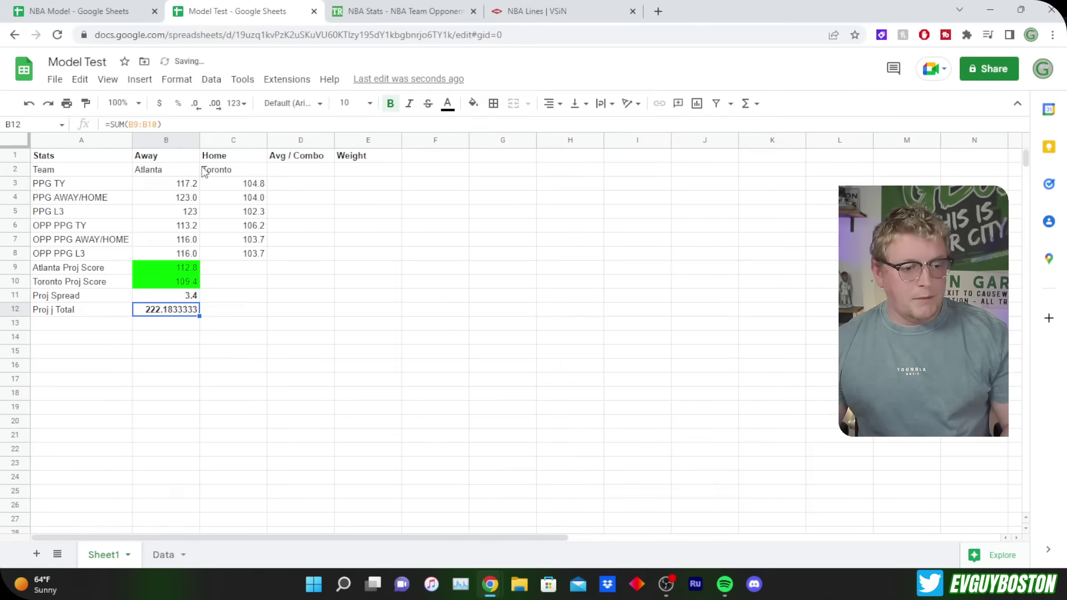
# Reduce the projected total in B12 to one decimal place.
pyautogui.click(196, 104)
pyautogui.click(195, 104)
pyautogui.click(195, 104)
pyautogui.click(196, 104)
pyautogui.click(195, 105)
pyautogui.click(196, 105)
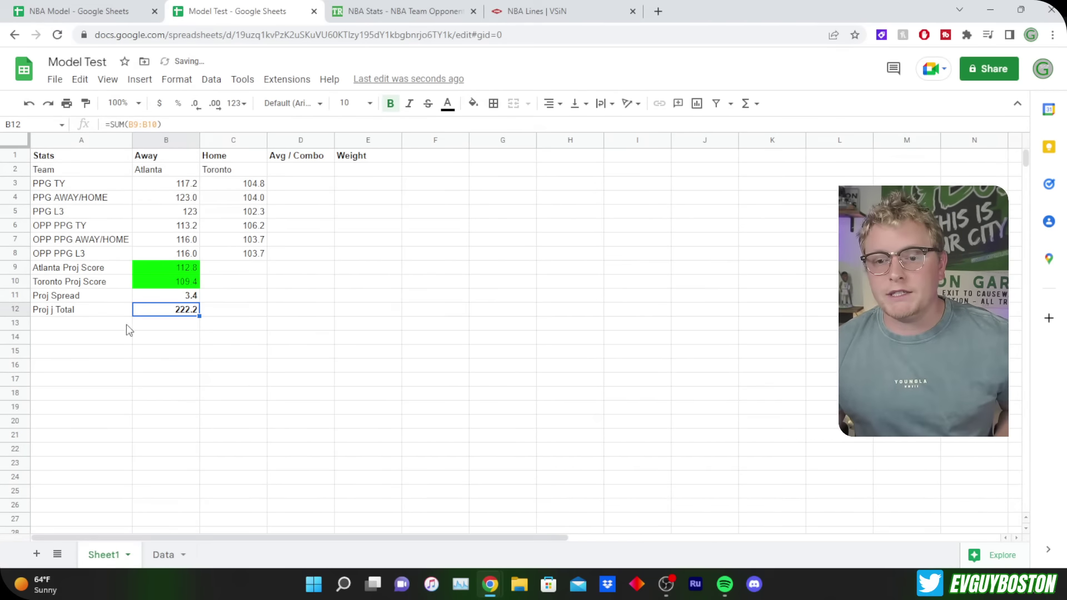
# Label A13 as "Actual Spread" and A14 as "Actual total".
pyautogui.click(106, 324)
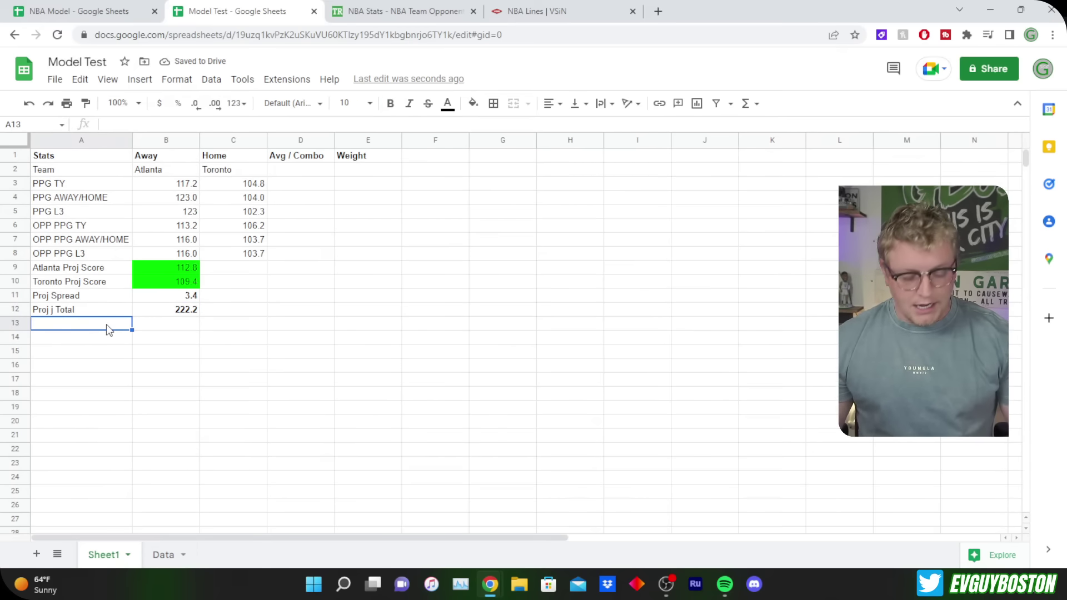
pyautogui.write('Actual')
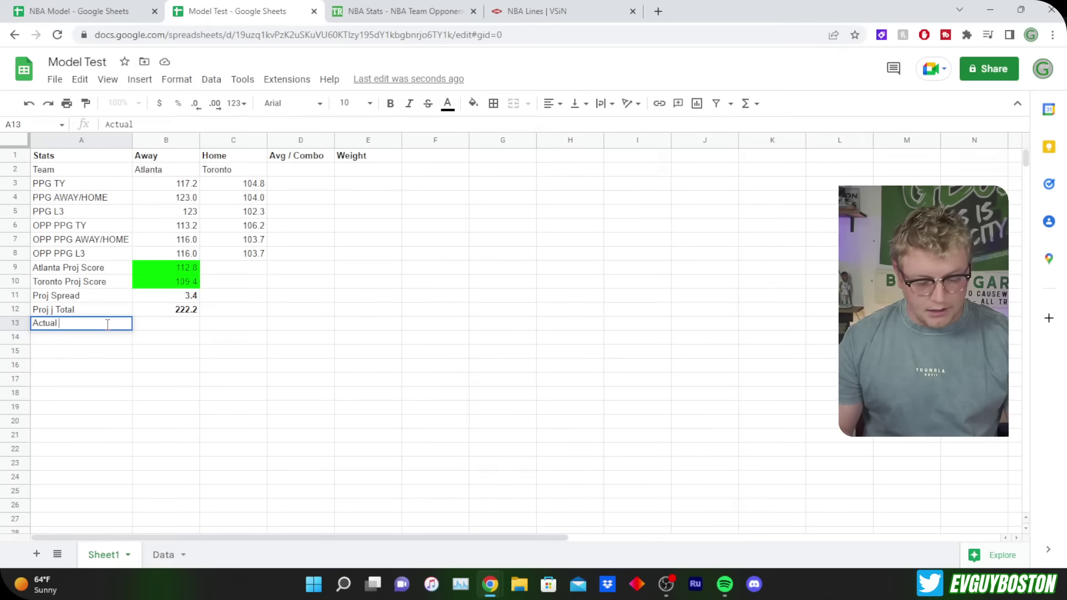
pyautogui.write(' Spread')
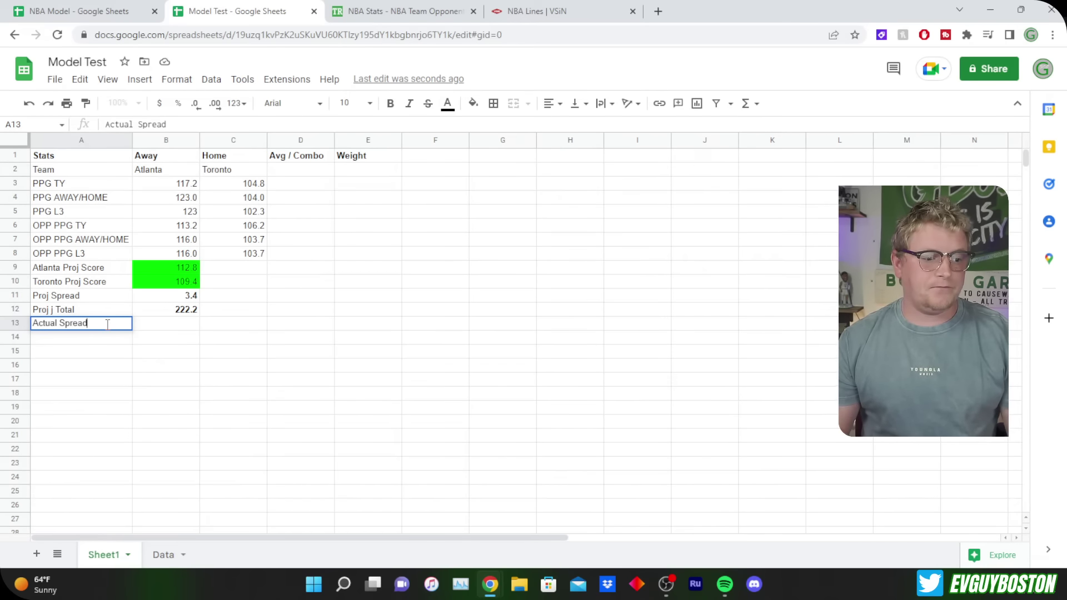
pyautogui.press('Return')
pyautogui.write('Actual tota')
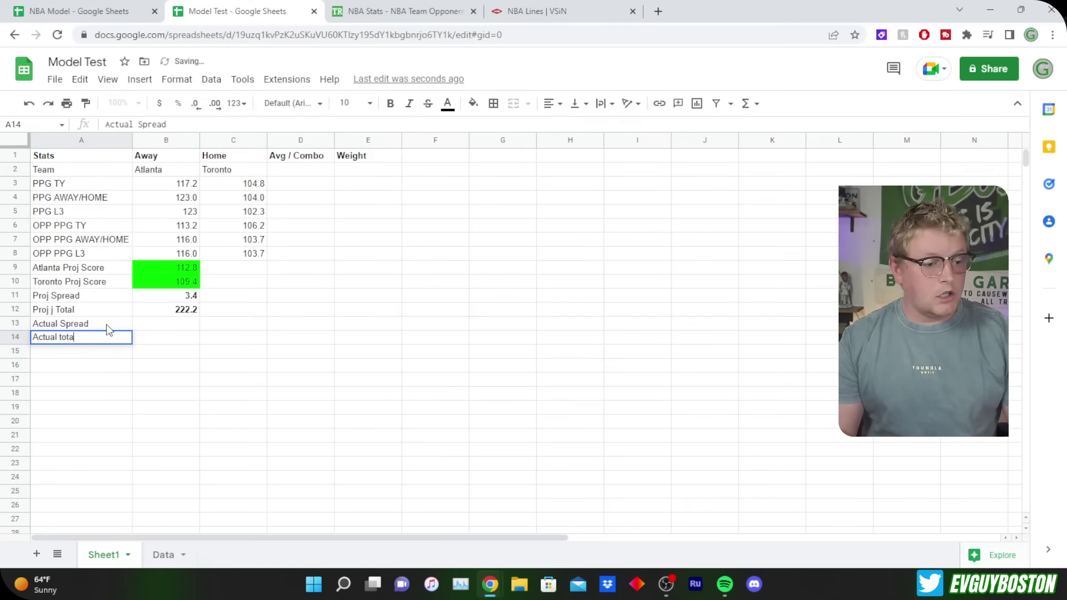
pyautogui.write('l')
pyautogui.press('Tab')
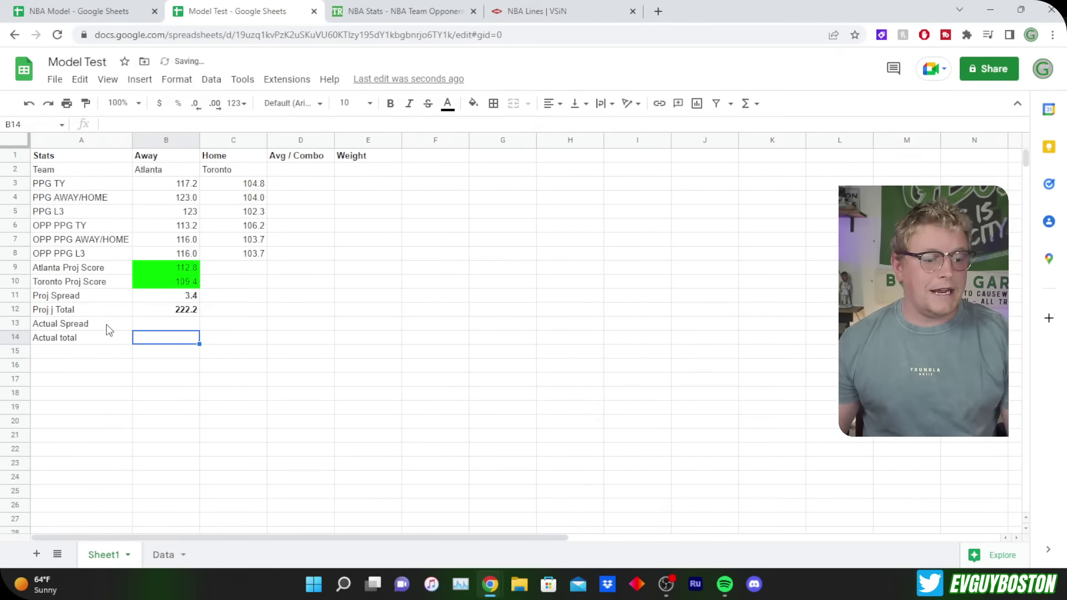
# Look up Toronto's line against Atlanta on the VSiN NBA page and enter -2.5 as the actual spread in B13.
pyautogui.click(516, 6)
pyautogui.scroll(-2, 206, 369)
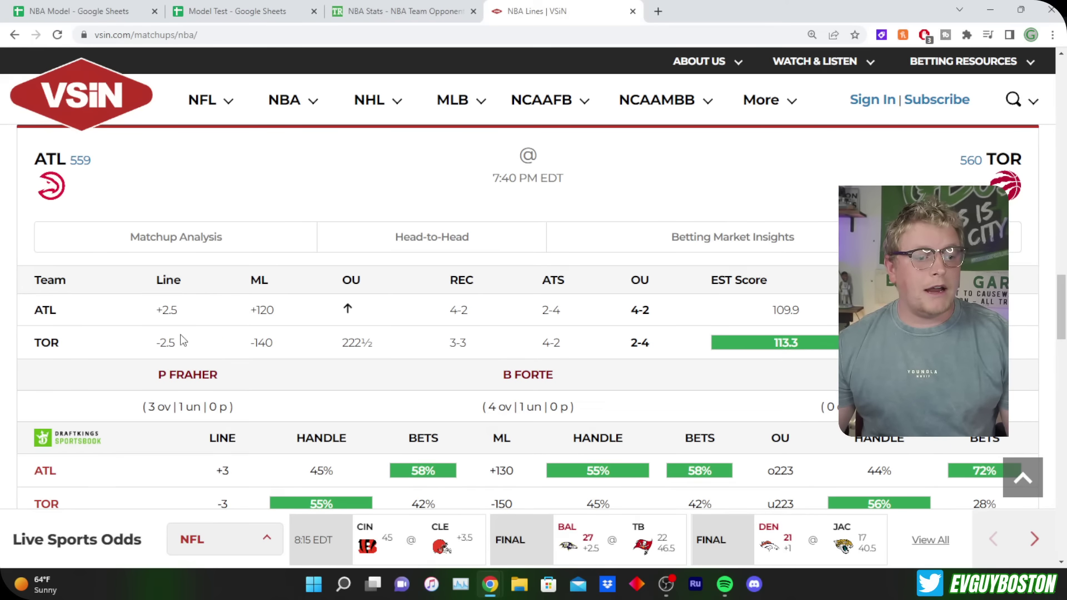
pyautogui.moveTo(181, 340); pyautogui.dragTo(155, 343)
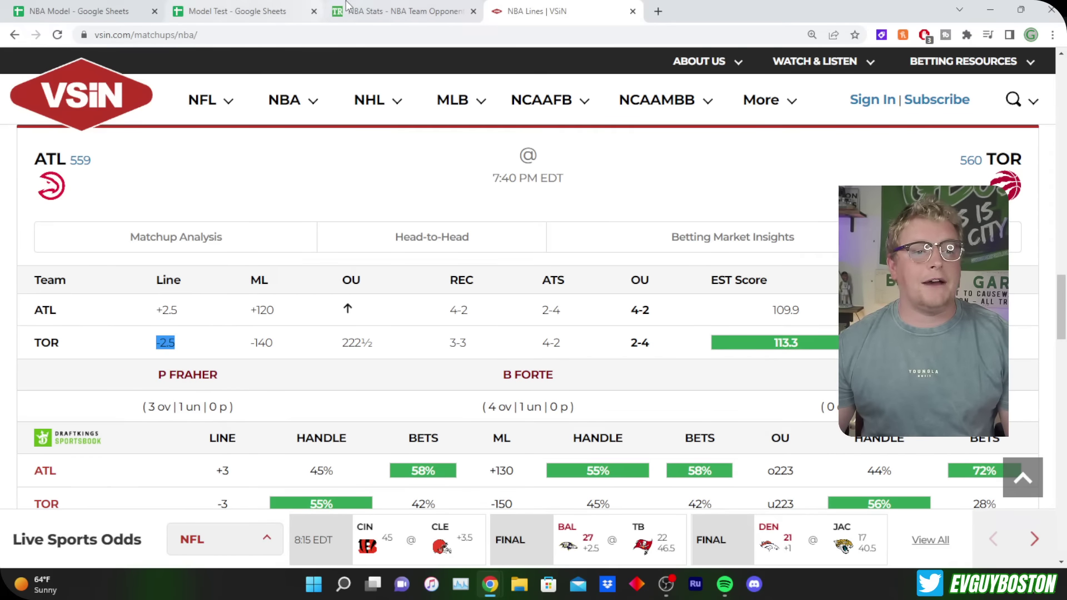
pyautogui.click(245, 11)
pyautogui.click(179, 323)
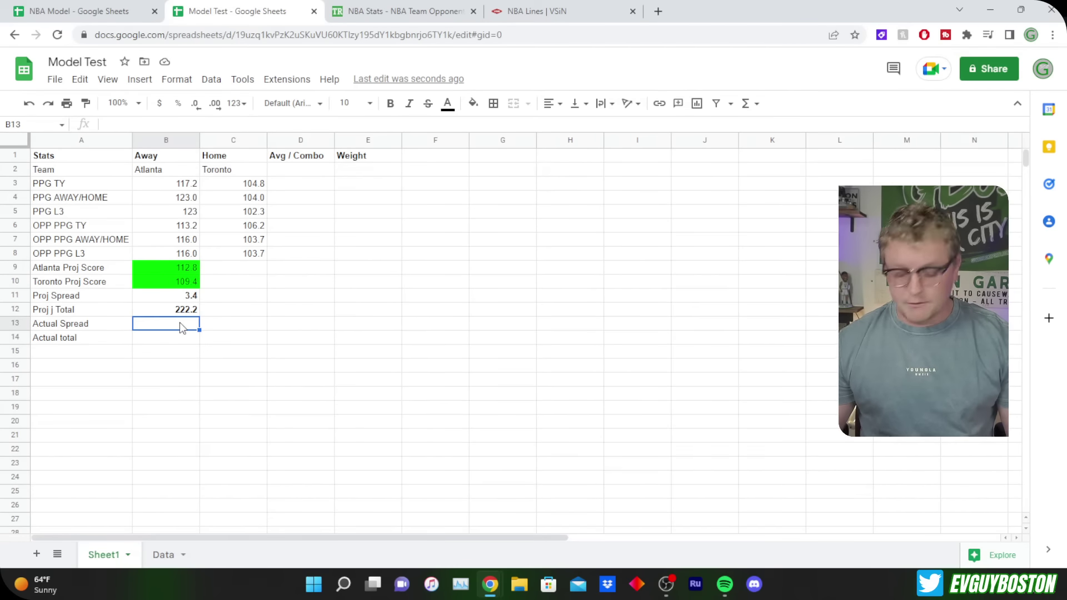
pyautogui.write('-2.5')
pyautogui.press('Return')
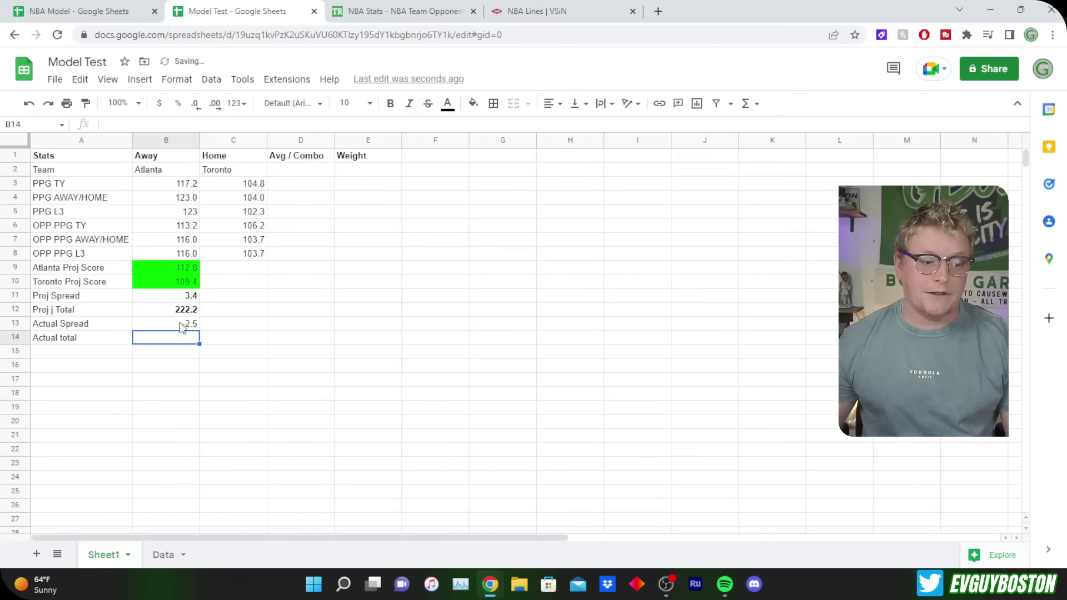
# Check the over/under for Atlanta at Toronto on VSiN and enter 222.5 as the actual total in B14.
pyautogui.click(499, 15)
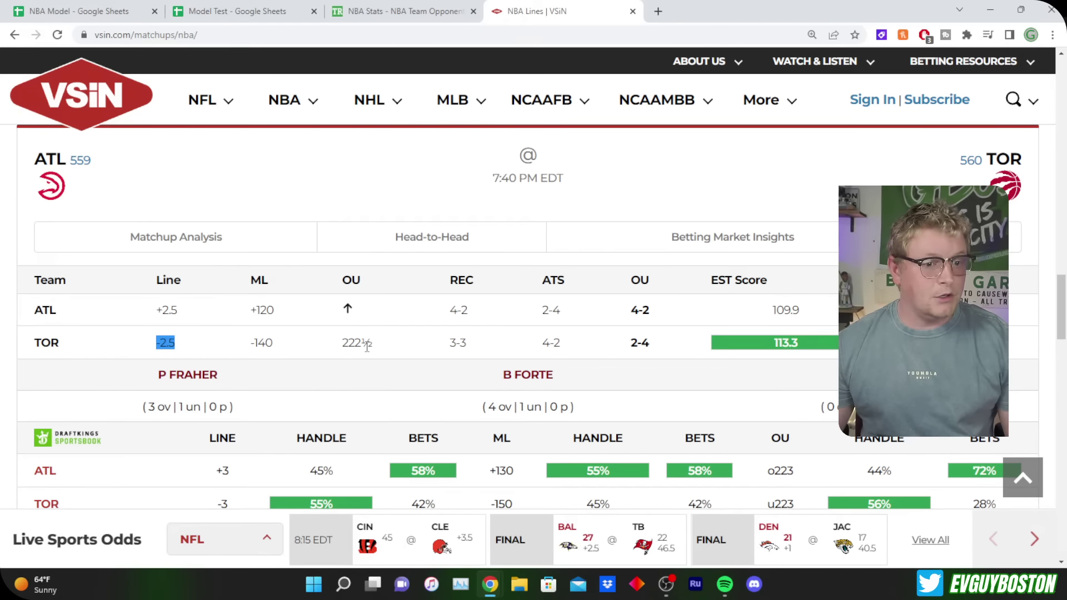
pyautogui.click(275, 9)
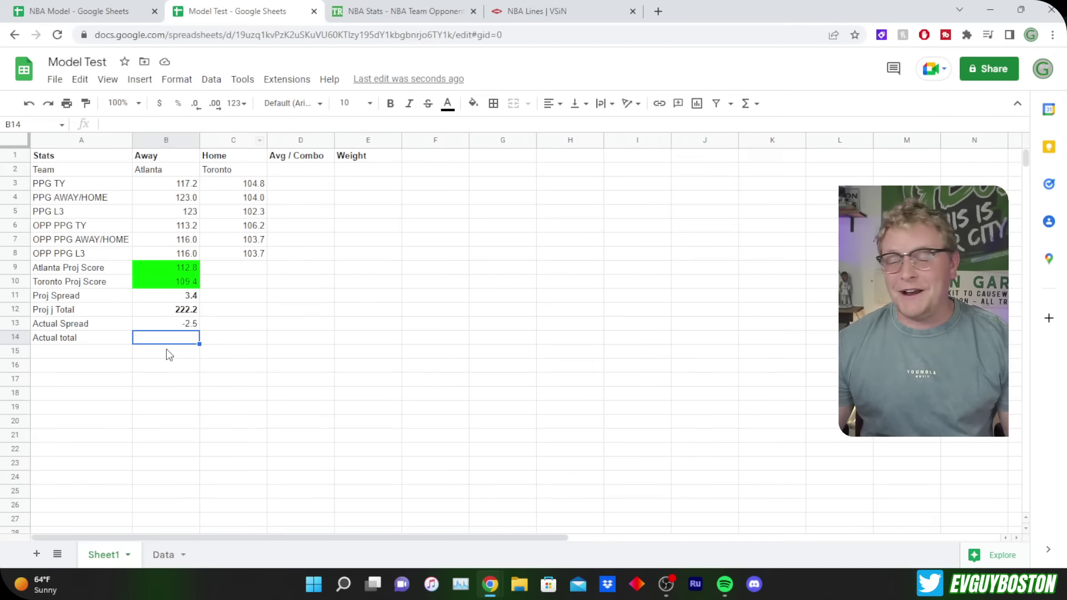
pyautogui.write('222.5')
pyautogui.press('Tab')
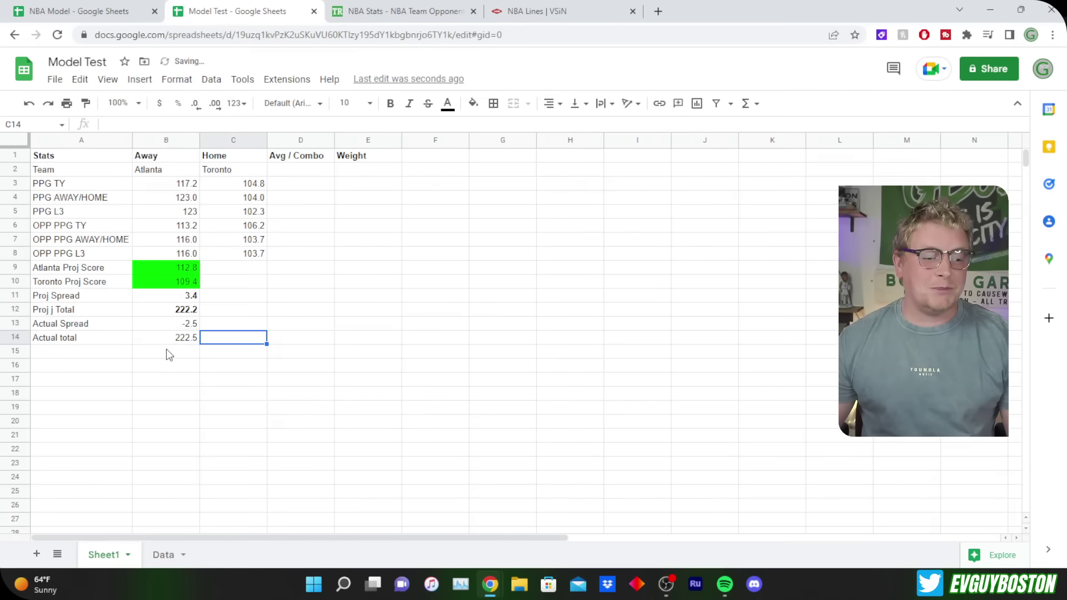
# Make the actual spread and actual total values in B13:B14 bold.
pyautogui.press('Left')
pyautogui.hotkey('ctrl', 'Up')
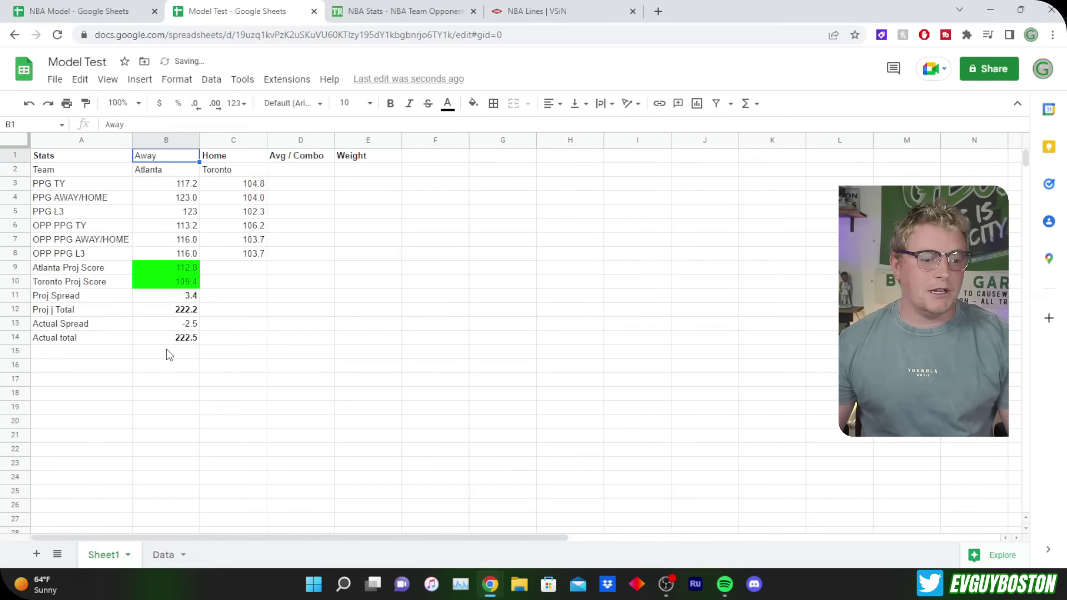
pyautogui.hotkey('ctrl', 'v')
pyautogui.hotkey('ctrl', 'z')
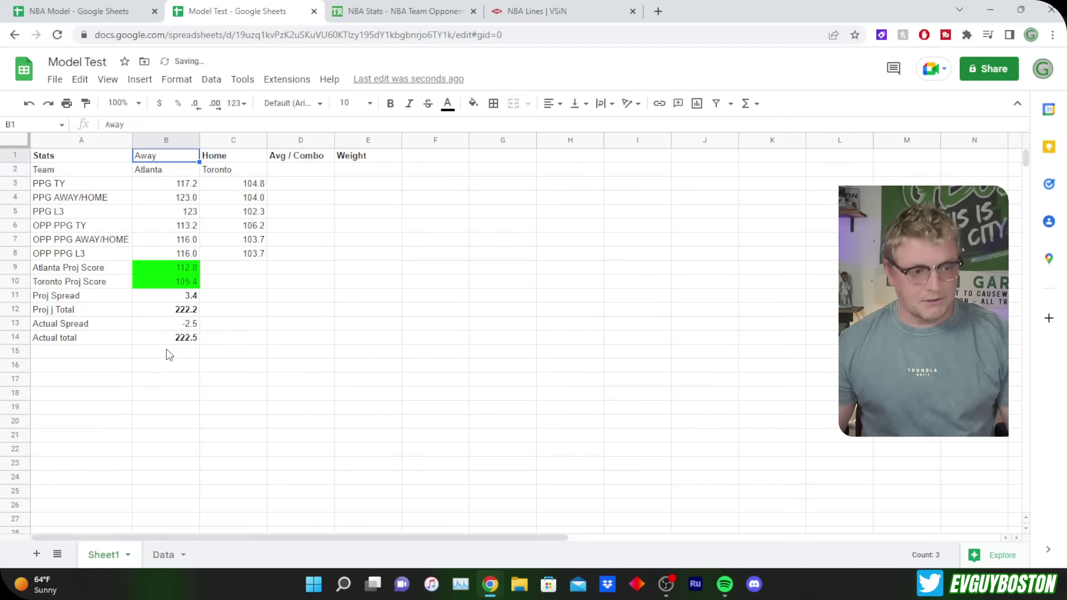
pyautogui.press('Down')
pyautogui.press('Down')
pyautogui.press('Down')
pyautogui.press('Down')
pyautogui.press('Down')
pyautogui.press('Down')
pyautogui.press('Down')
pyautogui.press('Down')
pyautogui.press('Down')
pyautogui.press('Down')
pyautogui.press('Down')
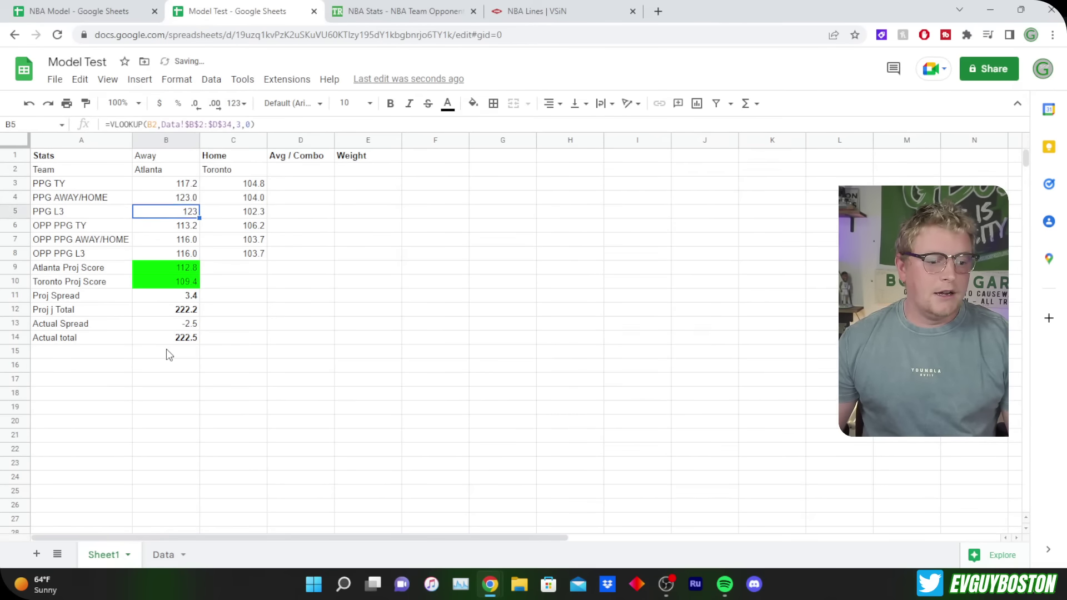
pyautogui.press('Down')
pyautogui.press('Down')
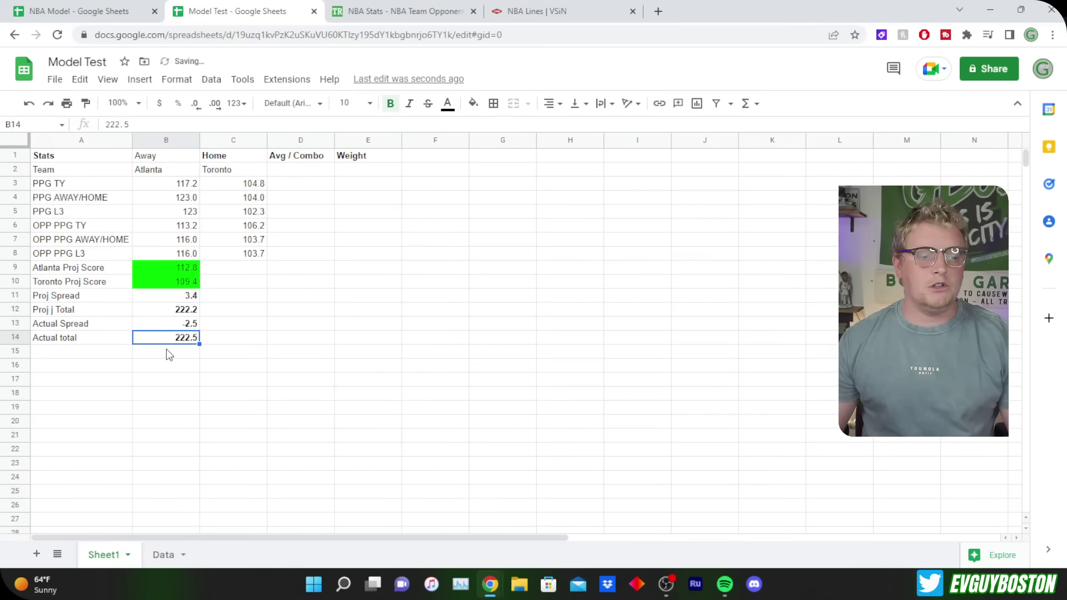
# Label A15 as "The Spread Play".
pyautogui.press('Down')
pyautogui.press('Left')
pyautogui.write('The SPr')
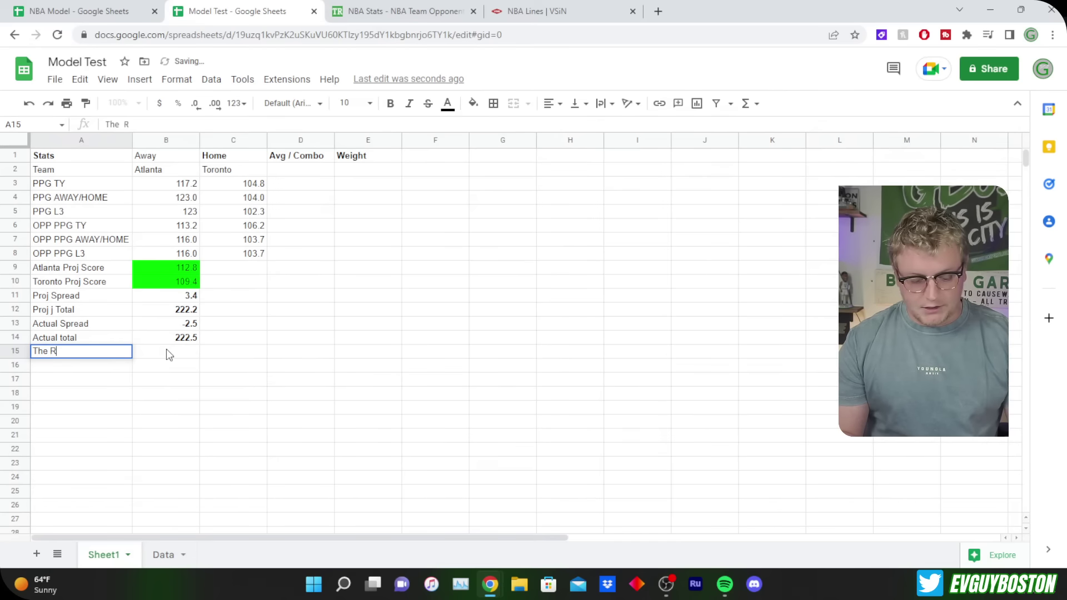
pyautogui.press('BackSpace')
pyautogui.press('BackSpace')
pyautogui.write('prea')
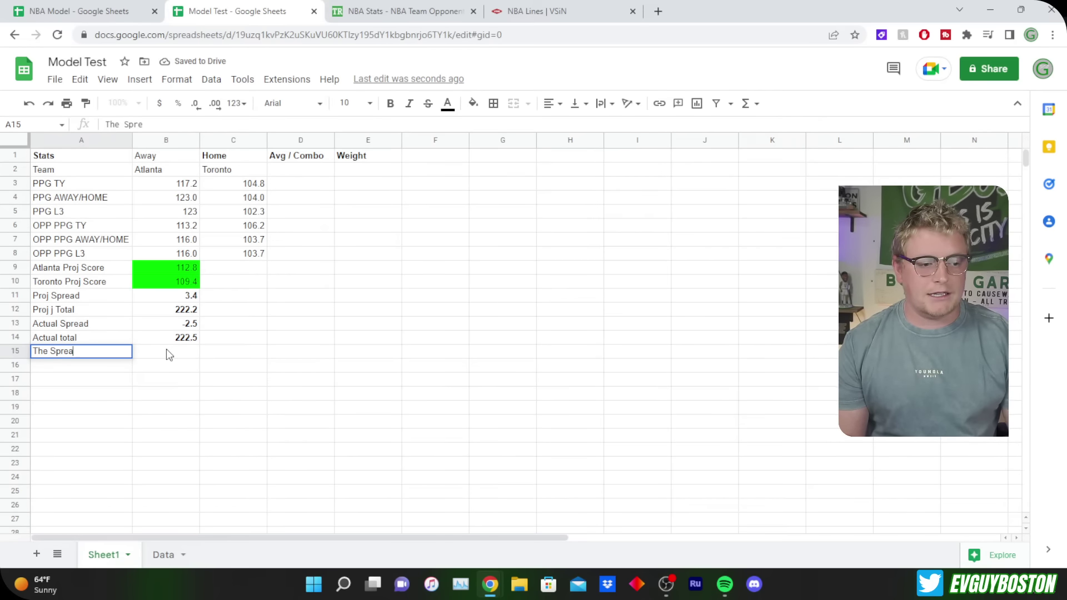
pyautogui.write('d Play')
pyautogui.press('Return')
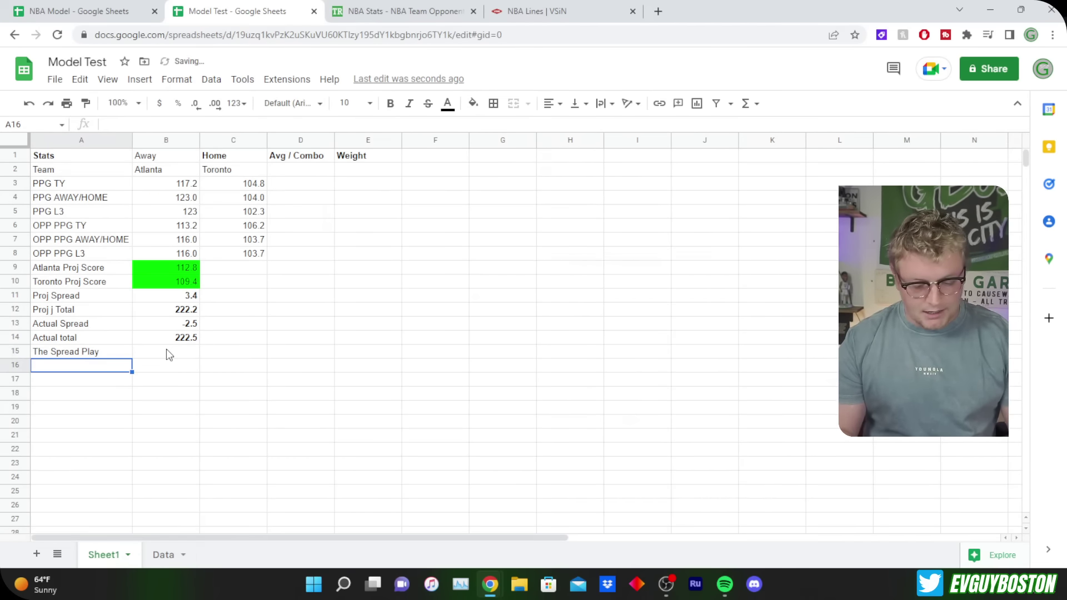
# Label A16 as "The Total Play".
pyautogui.write('Tehe')
pyautogui.press('BackSpace')
pyautogui.press('BackSpace')
pyautogui.press('BackSpace')
pyautogui.press('BackSpace')
pyautogui.press('BackSpace')
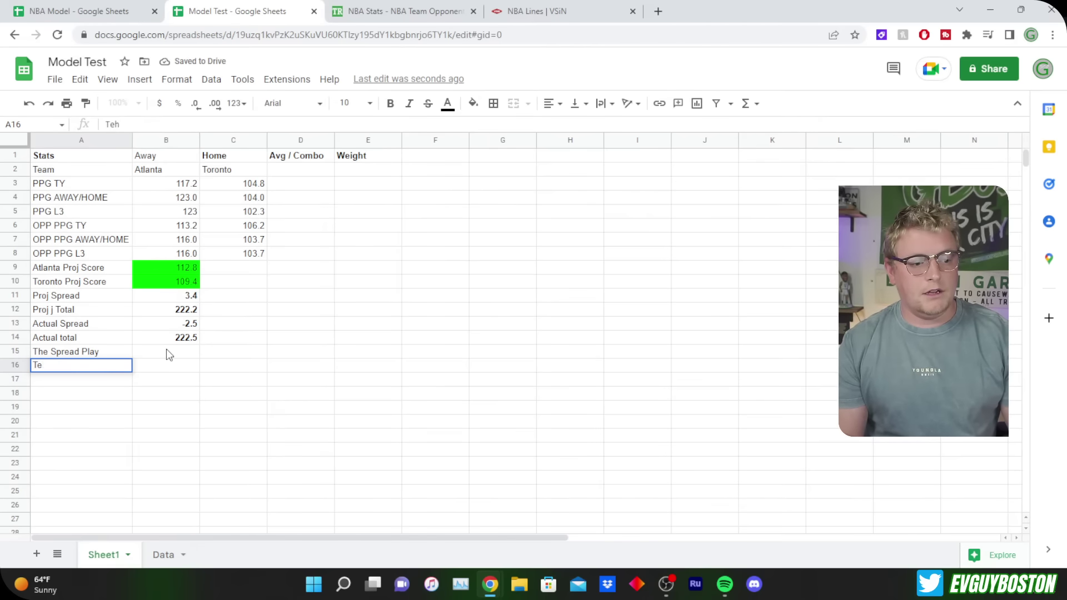
pyautogui.write('The Total')
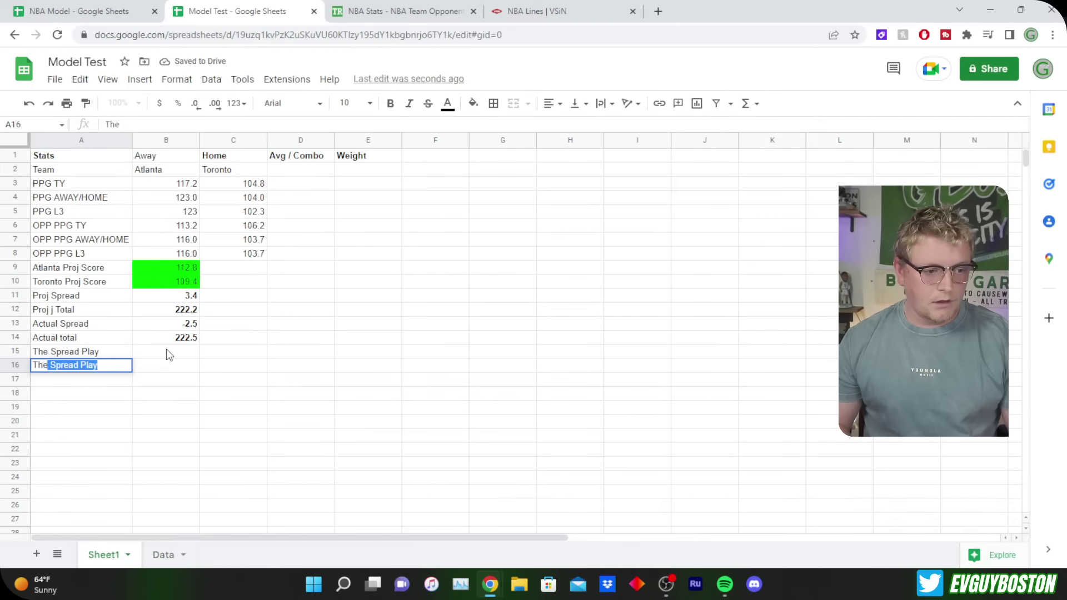
pyautogui.write(' Play')
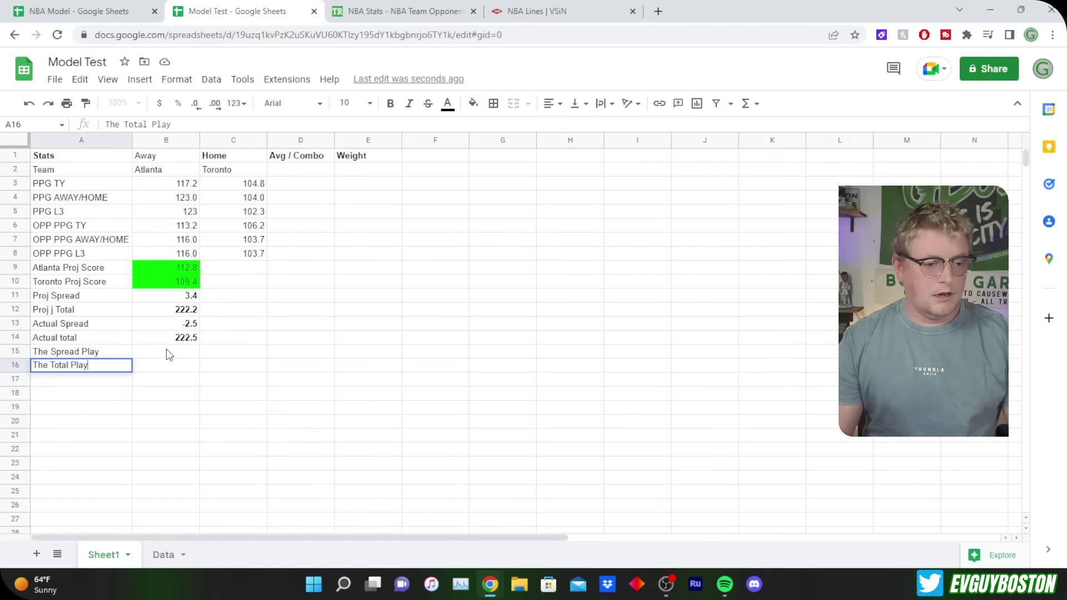
pyautogui.press('Tab')
pyautogui.click(166, 350)
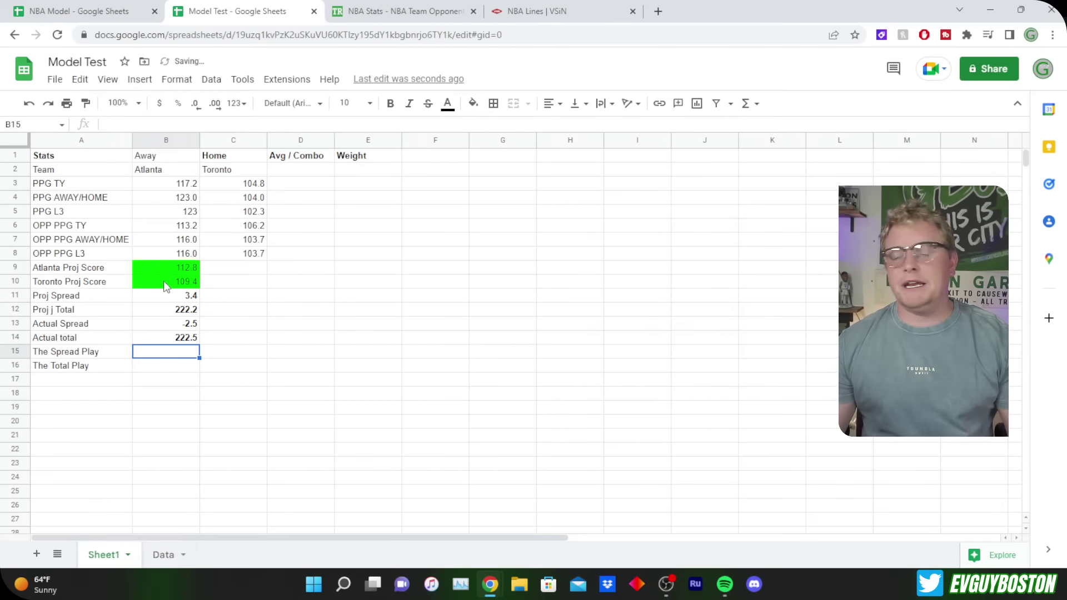
# Insert two blank rows above the "The Spread Play" row.
pyautogui.click(11, 351)
pyautogui.rightClick(11, 351)
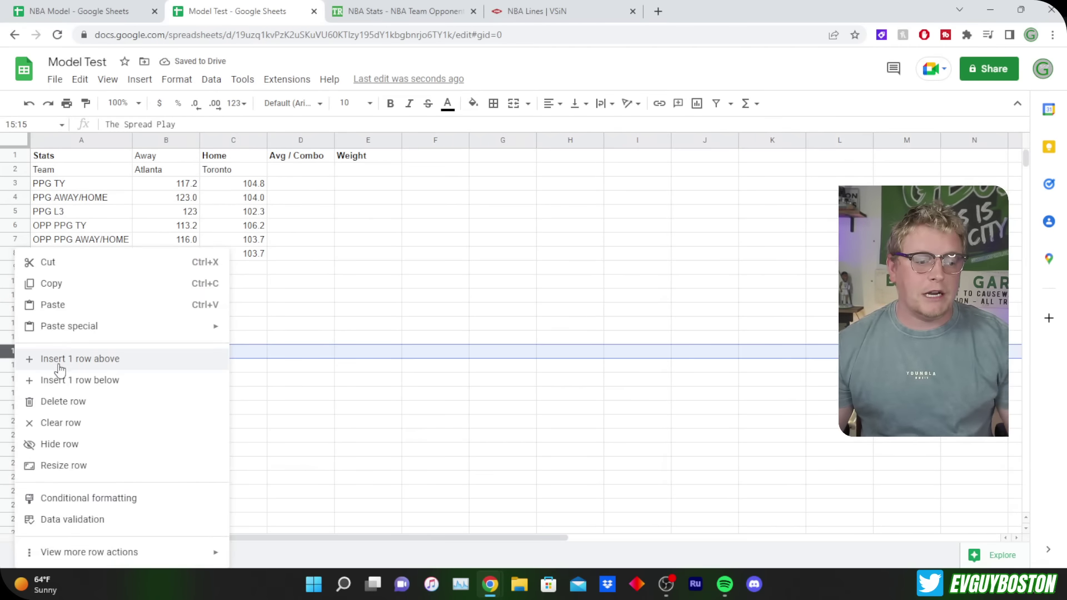
pyautogui.click(61, 358)
pyautogui.rightClick(29, 349)
pyautogui.click(84, 352)
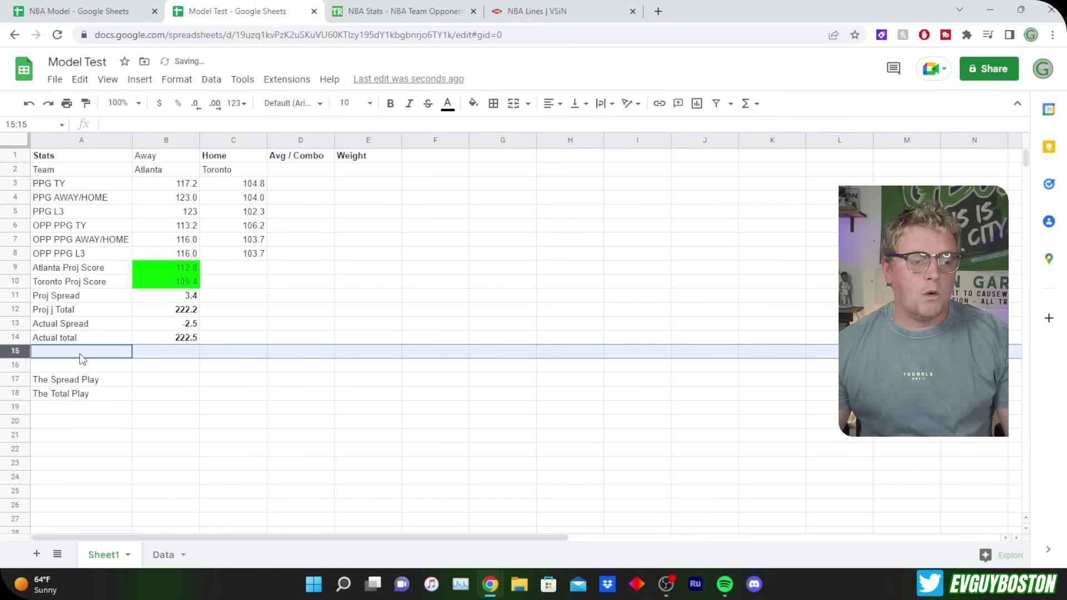
# Label A15 as "Spread Difference" and A16 as "Total Difference".
pyautogui.click(80, 353)
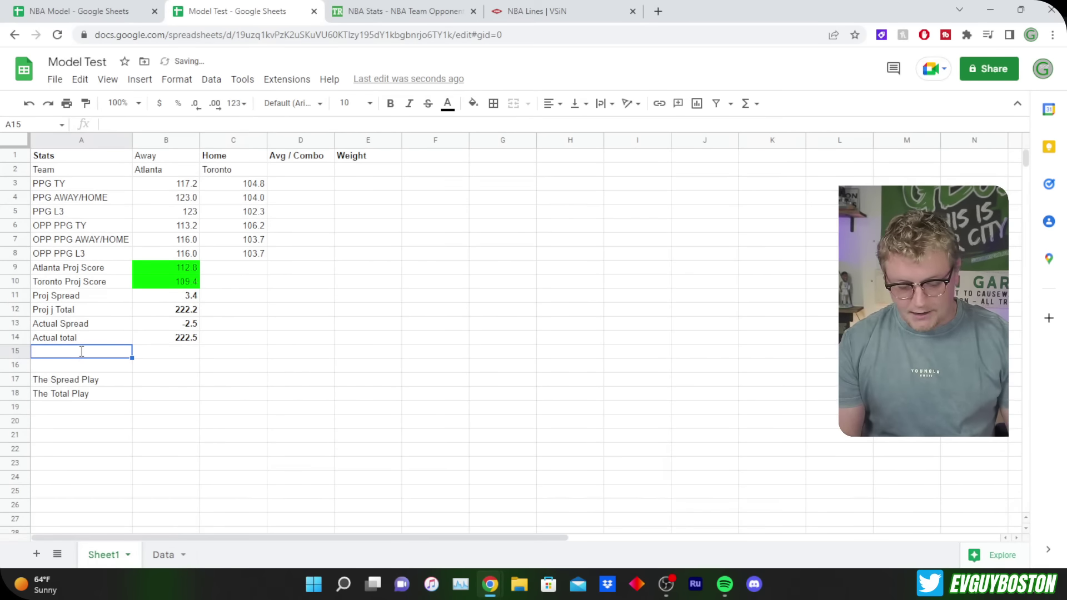
pyautogui.write('Spread Dif')
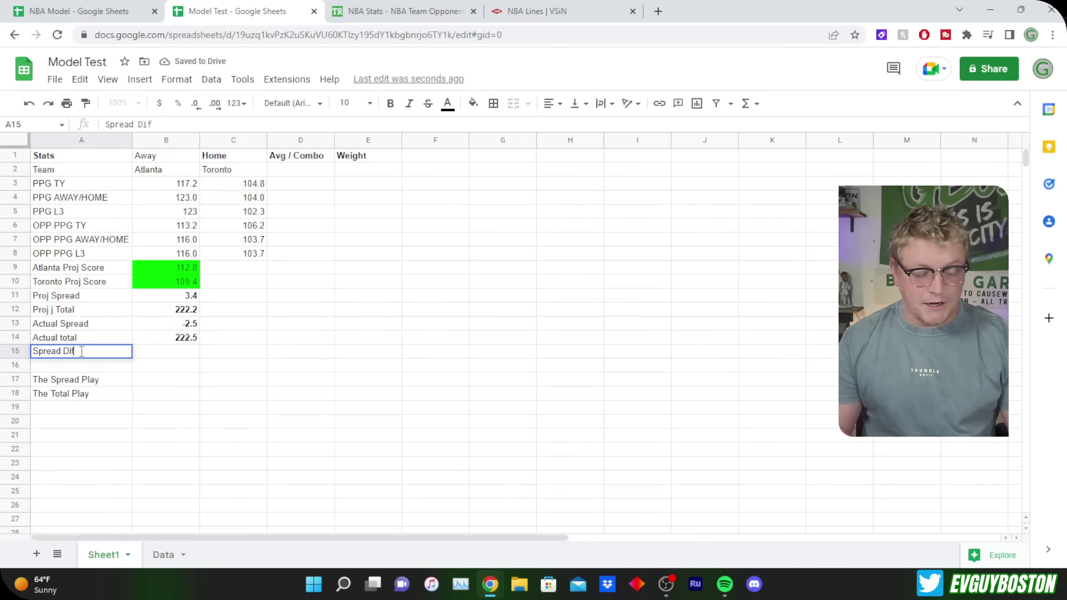
pyautogui.write('ference')
pyautogui.press('Return')
pyautogui.write('Total ')
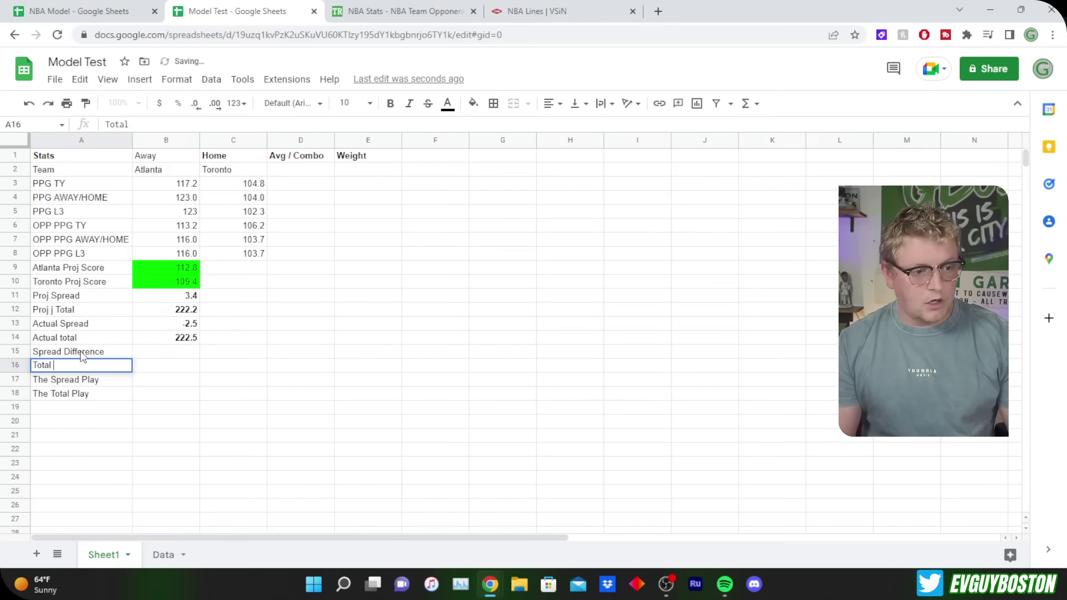
pyautogui.write('Difference')
pyautogui.press('Return')
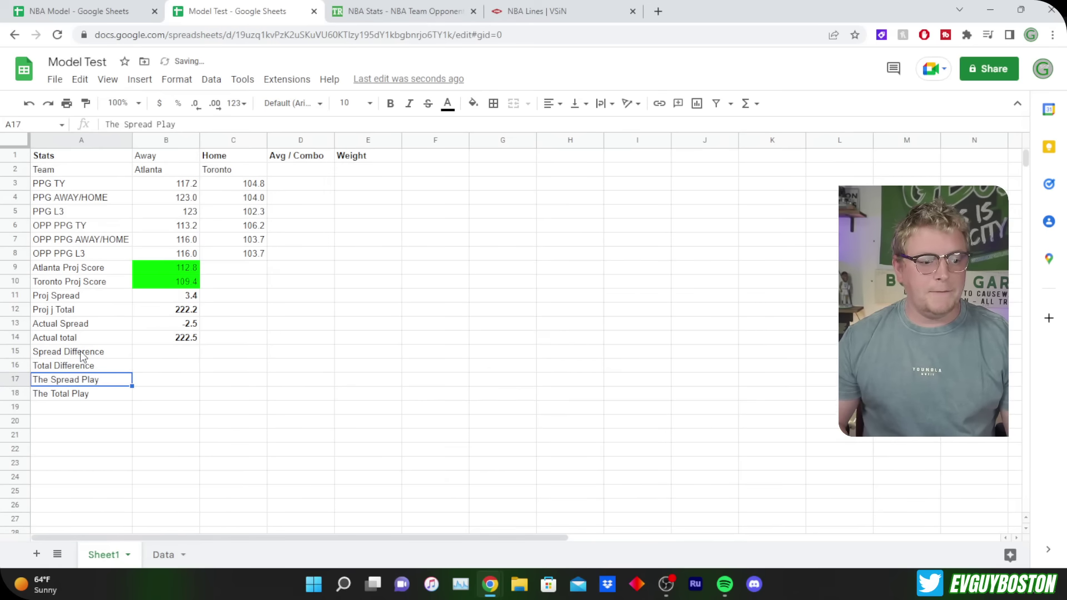
# Calculate the spread difference in B15 as projected spread minus actual spread, B11-B13.
pyautogui.press('Right')
pyautogui.press('Up')
pyautogui.press('Up')
pyautogui.write('+')
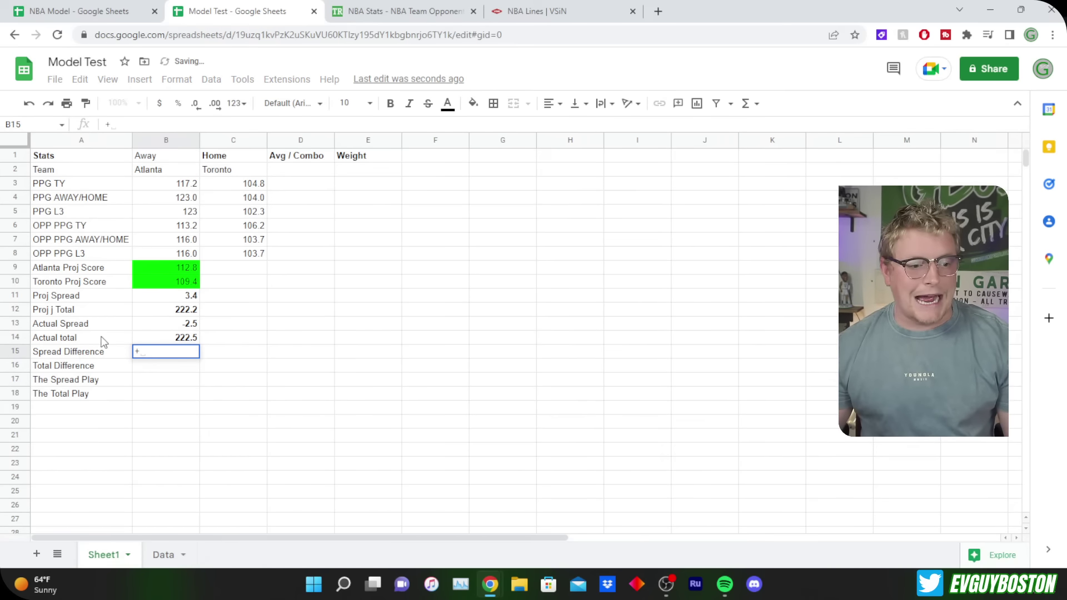
pyautogui.click(188, 301)
pyautogui.write('-')
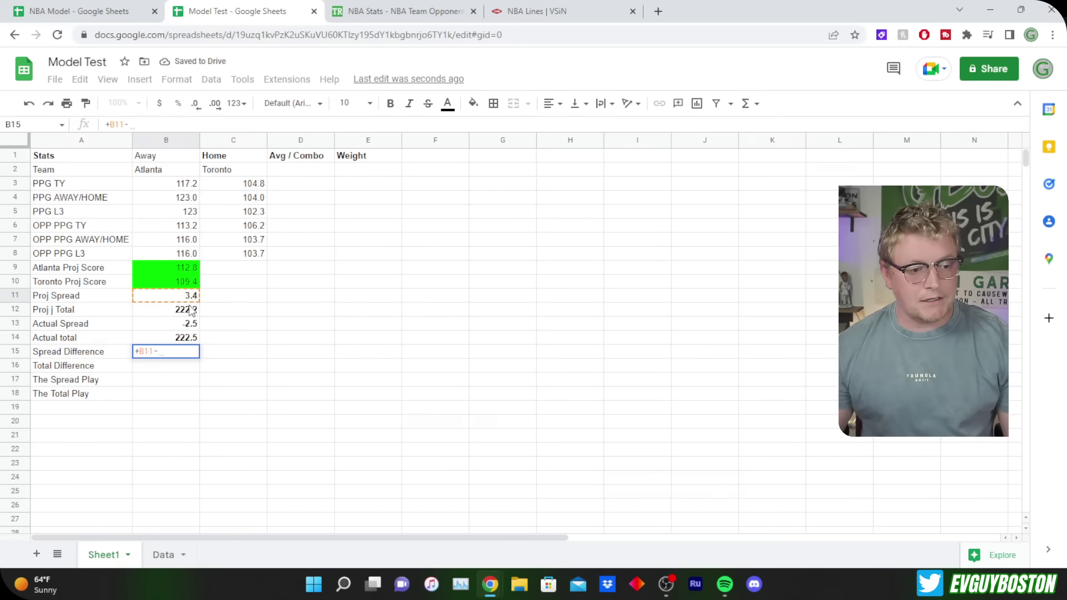
pyautogui.click(190, 326)
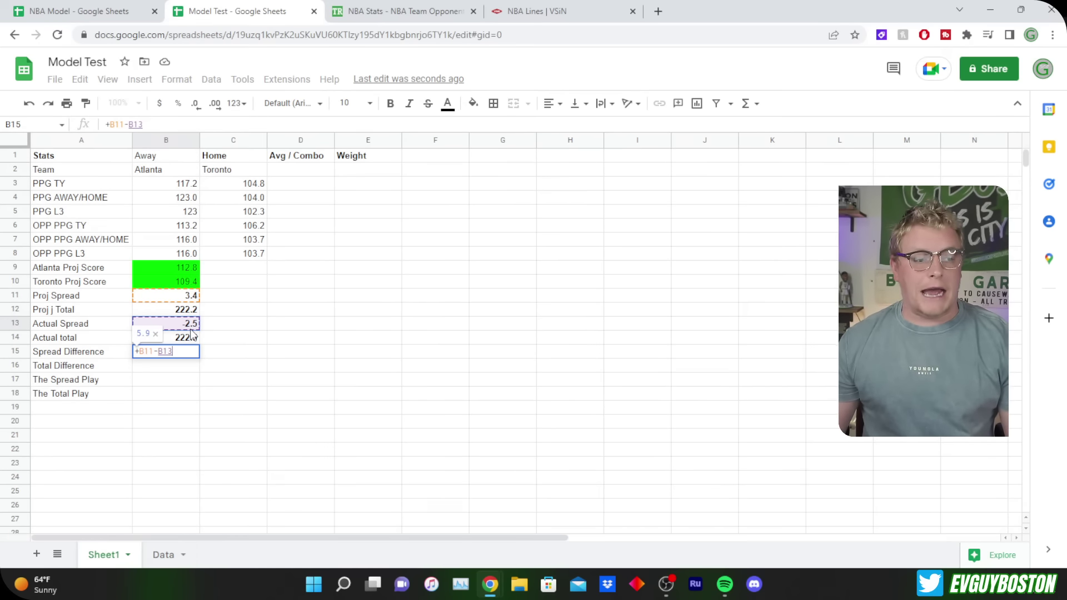
pyautogui.press('Return')
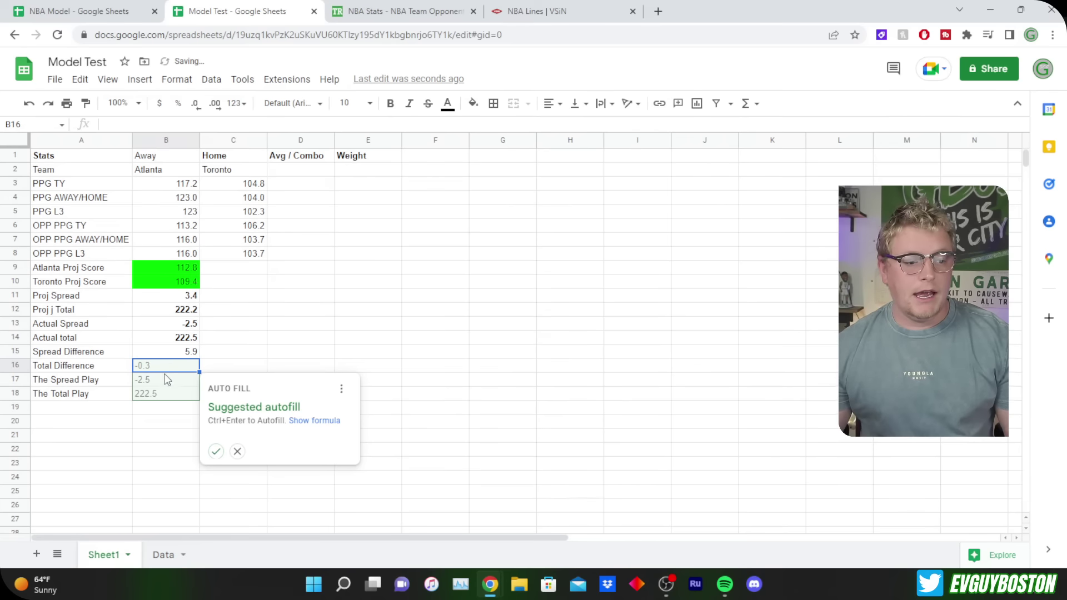
# Dismiss the suggested autofill and calculate the total difference in B16 as projected total minus actual total, B12-B14.
pyautogui.press('Escape')
pyautogui.write('+')
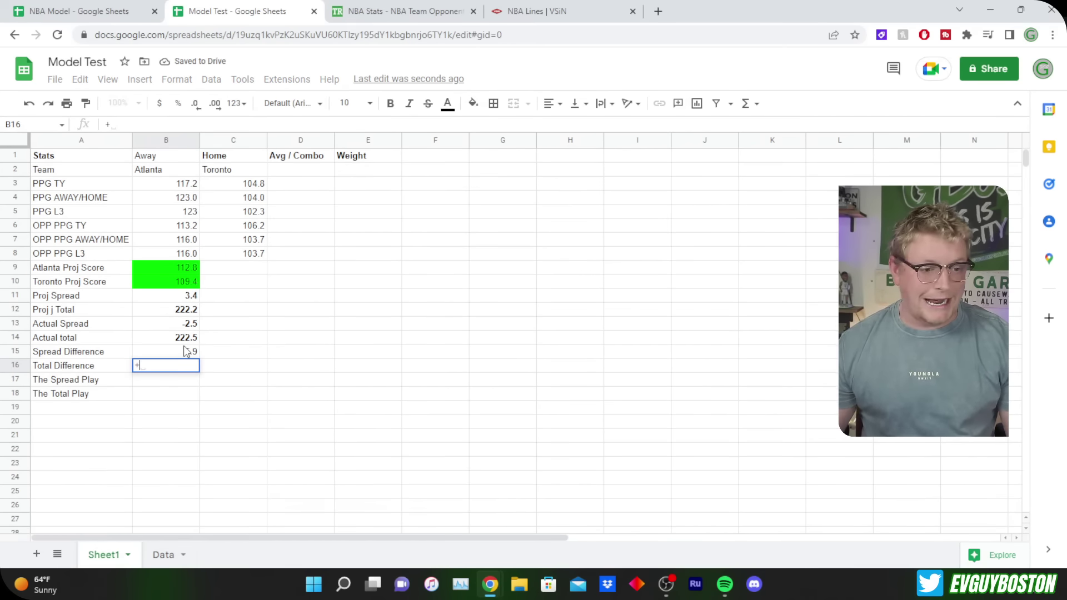
pyautogui.click(188, 311)
pyautogui.write('-')
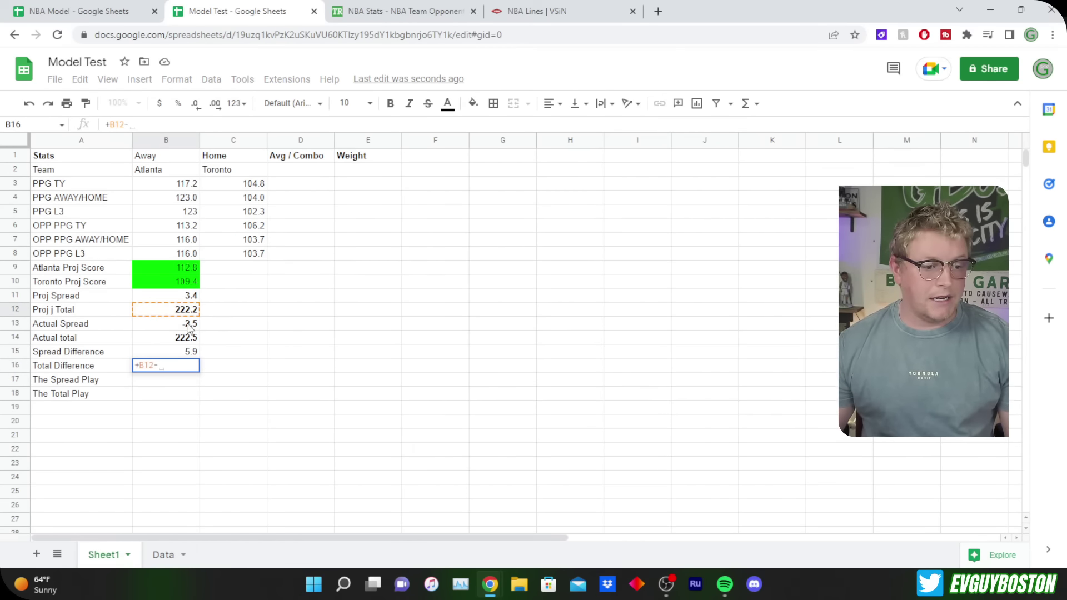
pyautogui.click(190, 338)
pyautogui.press('Return')
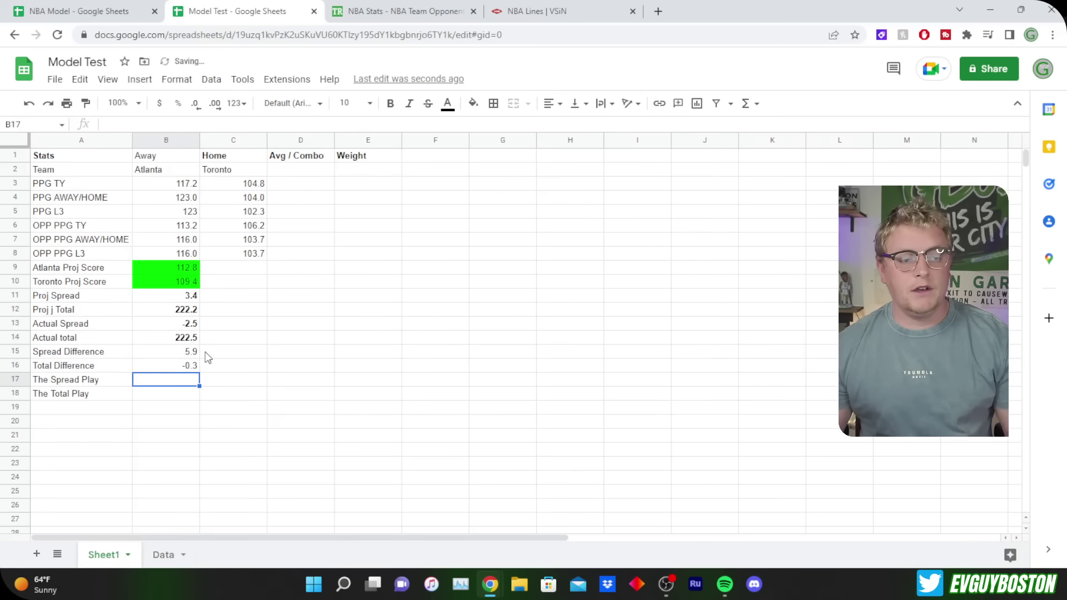
# Make the spread difference in B15 bold and review the projected spread in B11 and actual spread in B13.
pyautogui.click(191, 354)
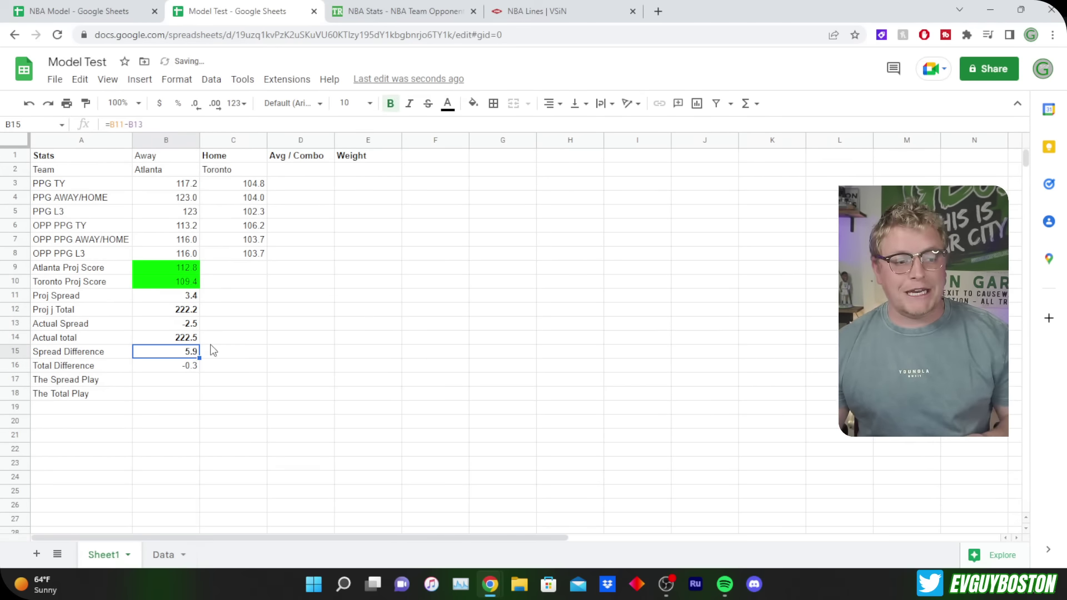
pyautogui.click(226, 325)
pyautogui.click(223, 299)
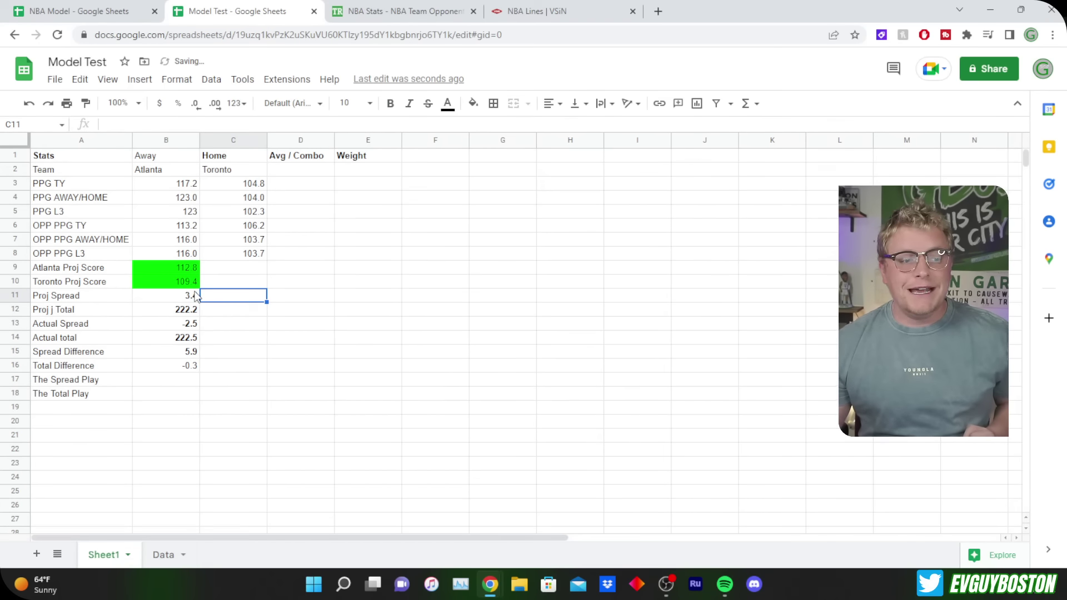
pyautogui.click(197, 296)
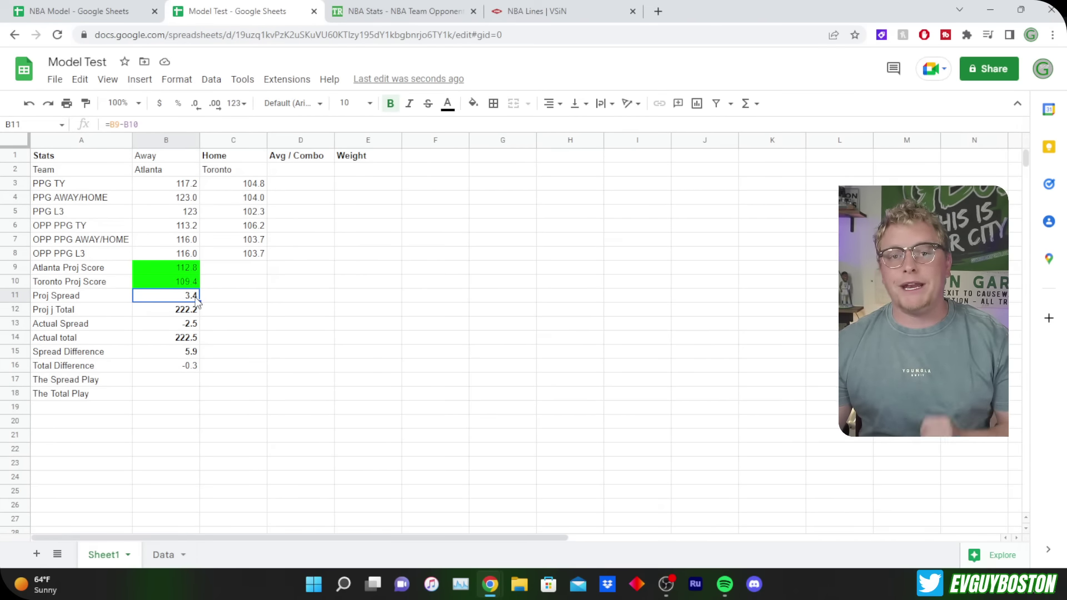
pyautogui.click(196, 324)
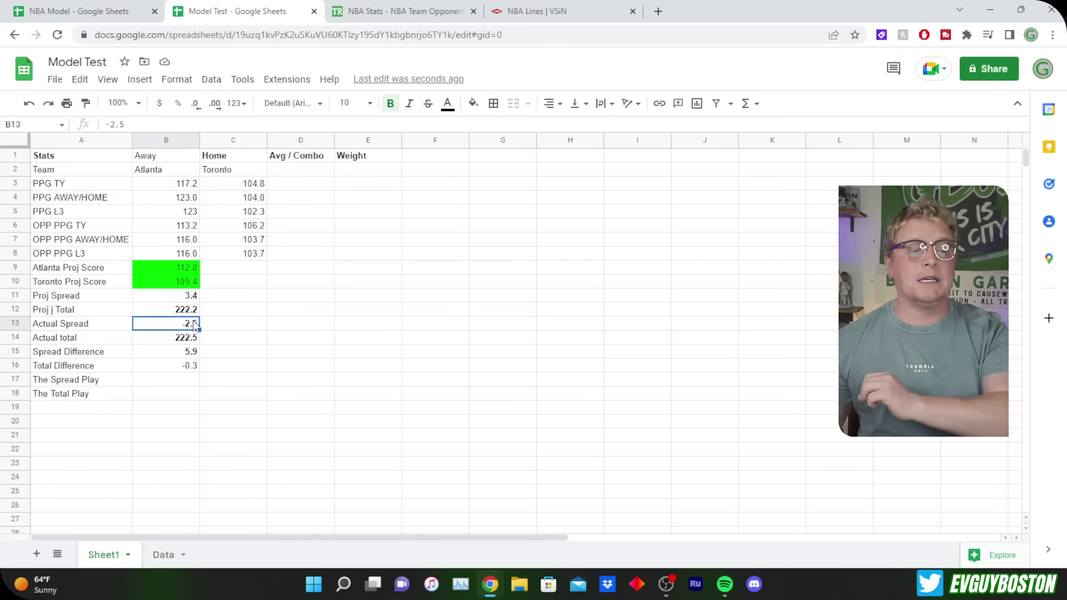
# Make the "Away" heading in B1 bold.
pyautogui.click(185, 163)
pyautogui.click(183, 160)
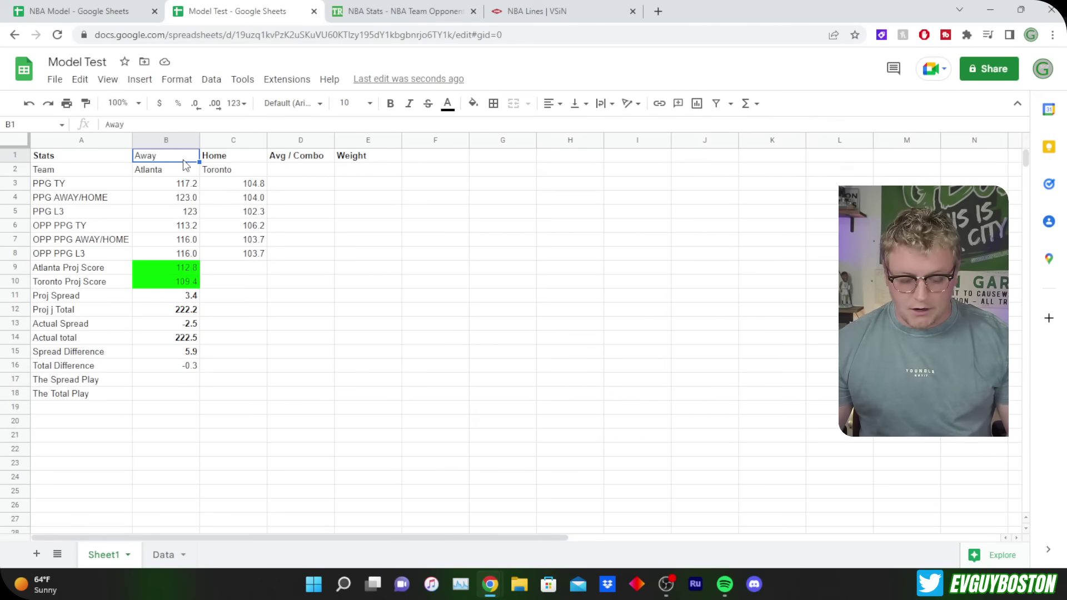
pyautogui.click(236, 295)
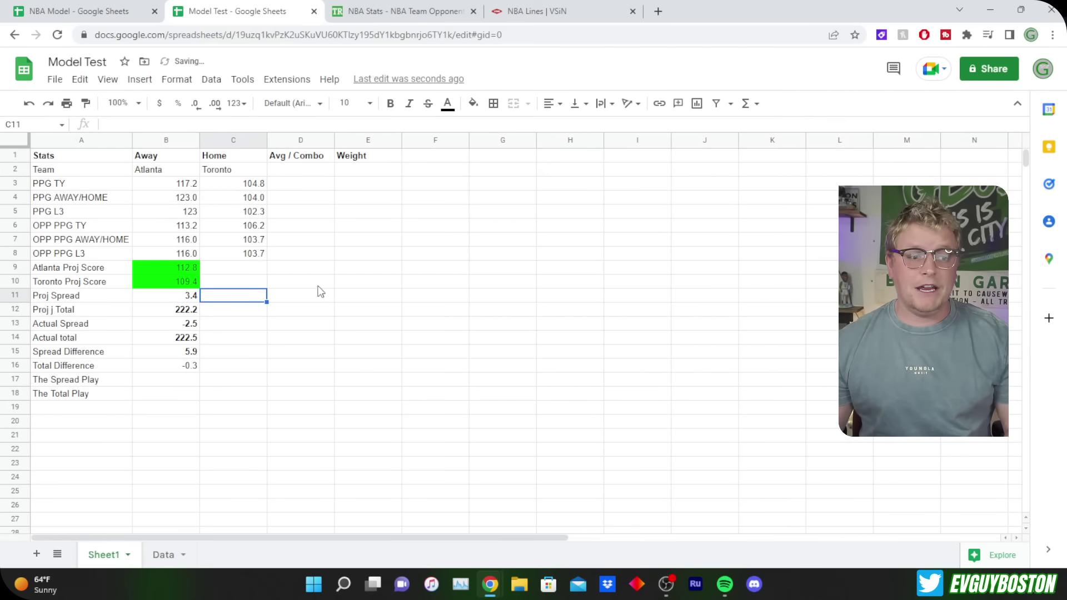
# Compare the projected spread in B11 with Toronto's line against Atlanta on the VSiN NBA page and return to Model Test.
pyautogui.click(161, 299)
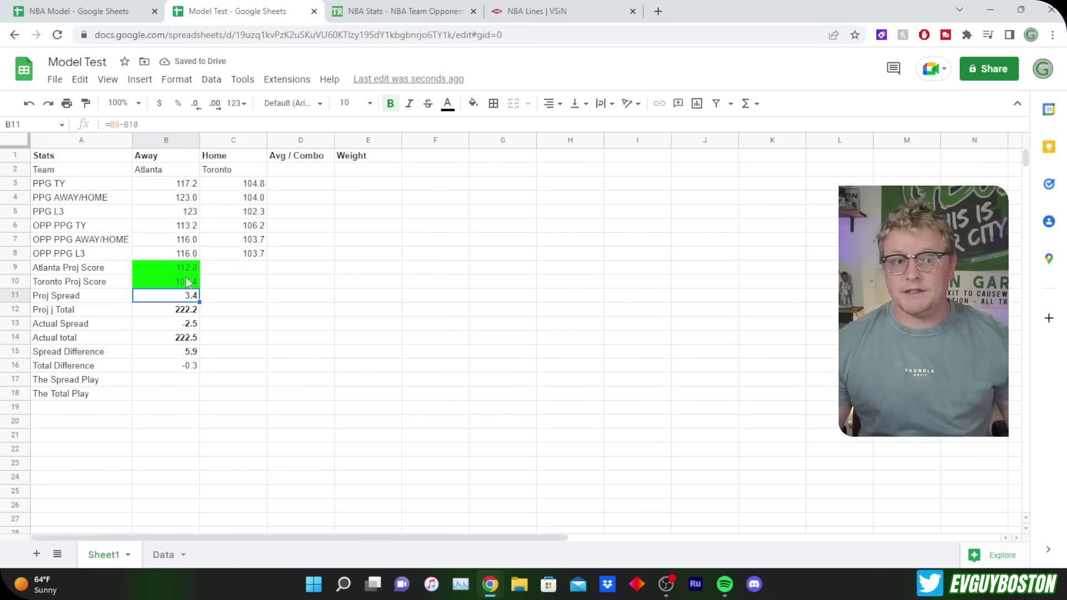
pyautogui.click(534, 11)
pyautogui.click(183, 350)
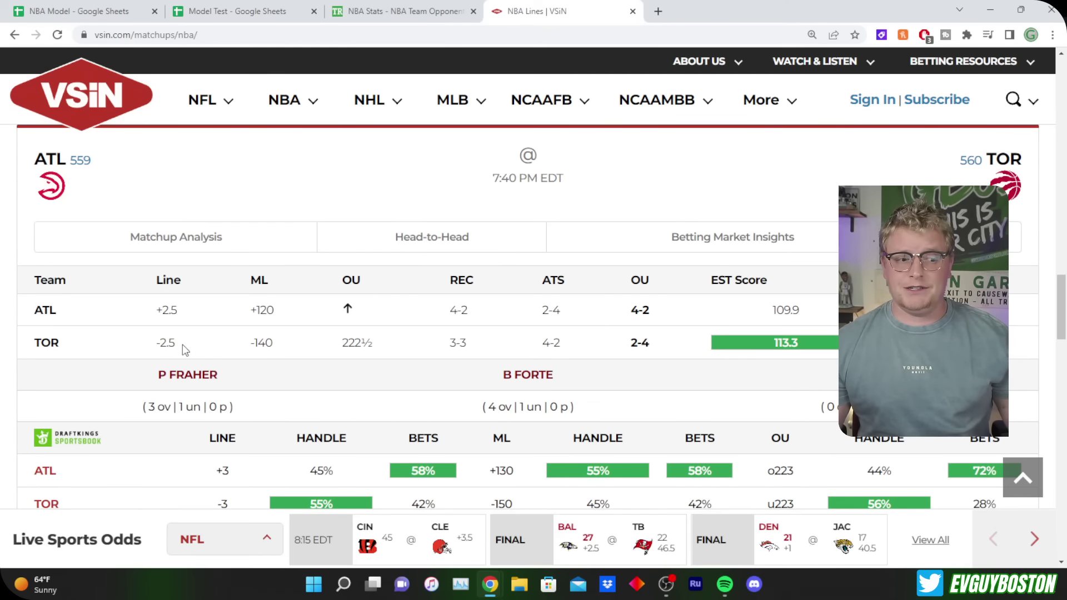
pyautogui.moveTo(181, 350); pyautogui.dragTo(156, 343)
pyautogui.click(257, 6)
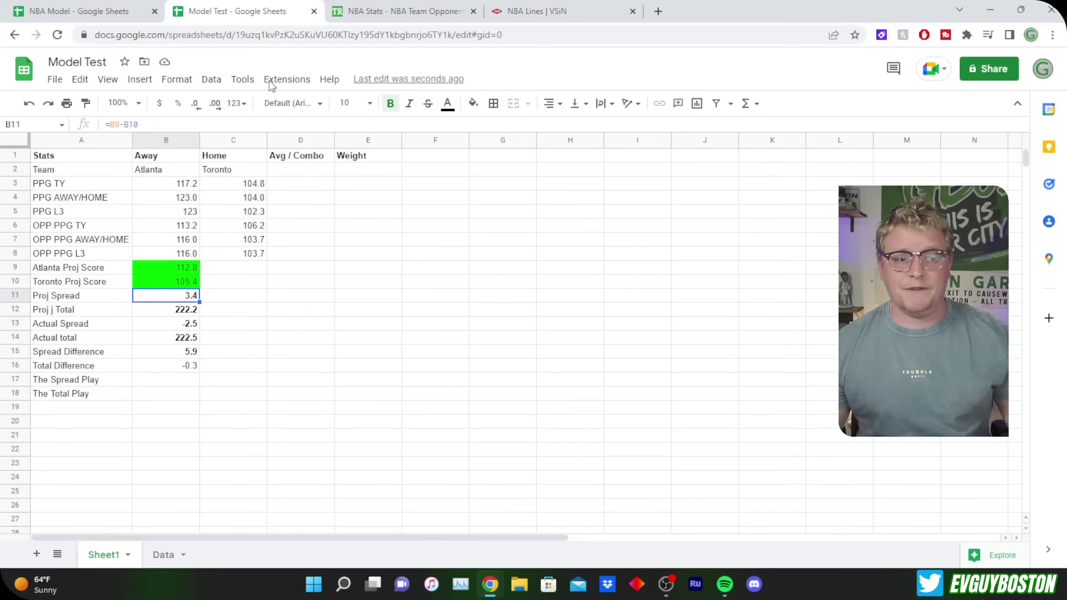
# Make the total difference in B16 bold.
pyautogui.click(169, 369)
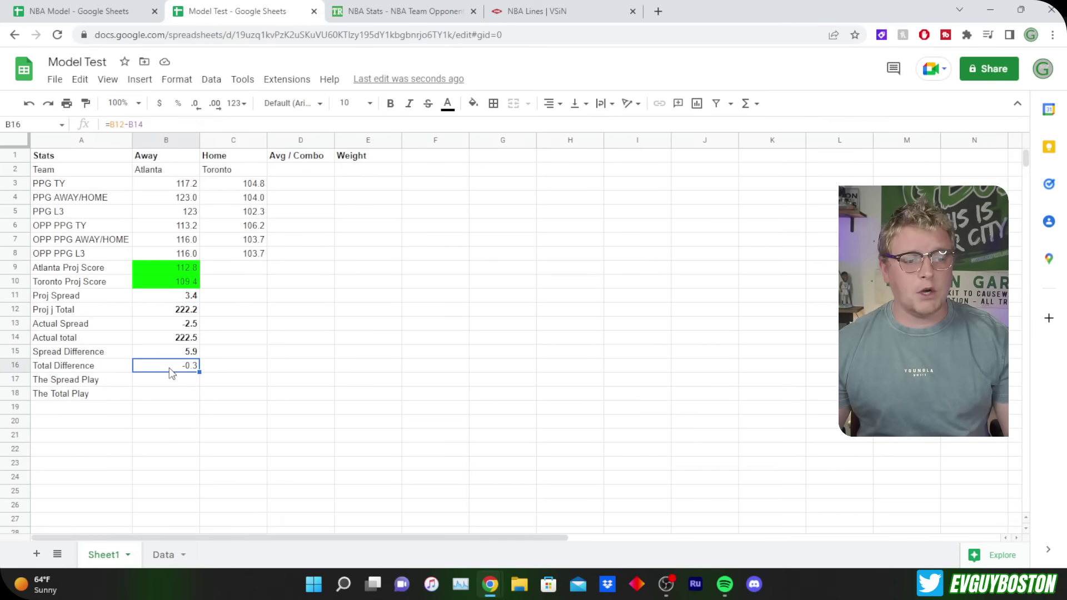
pyautogui.click(231, 377)
pyautogui.click(197, 368)
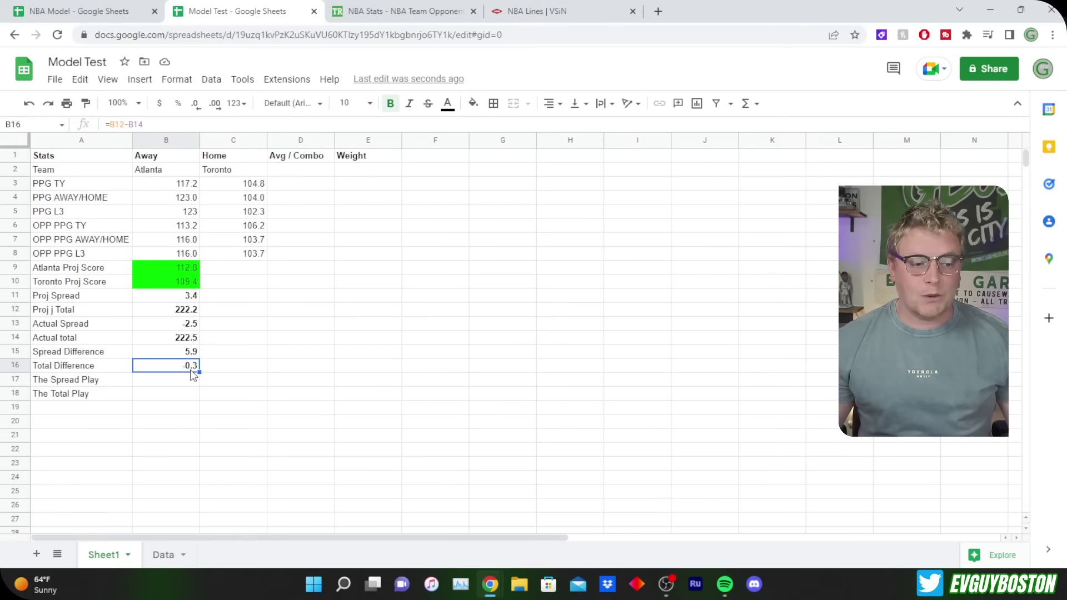
# Enter "ATL +2.5" as the spread play in B17.
pyautogui.click(172, 382)
pyautogui.write('ATL')
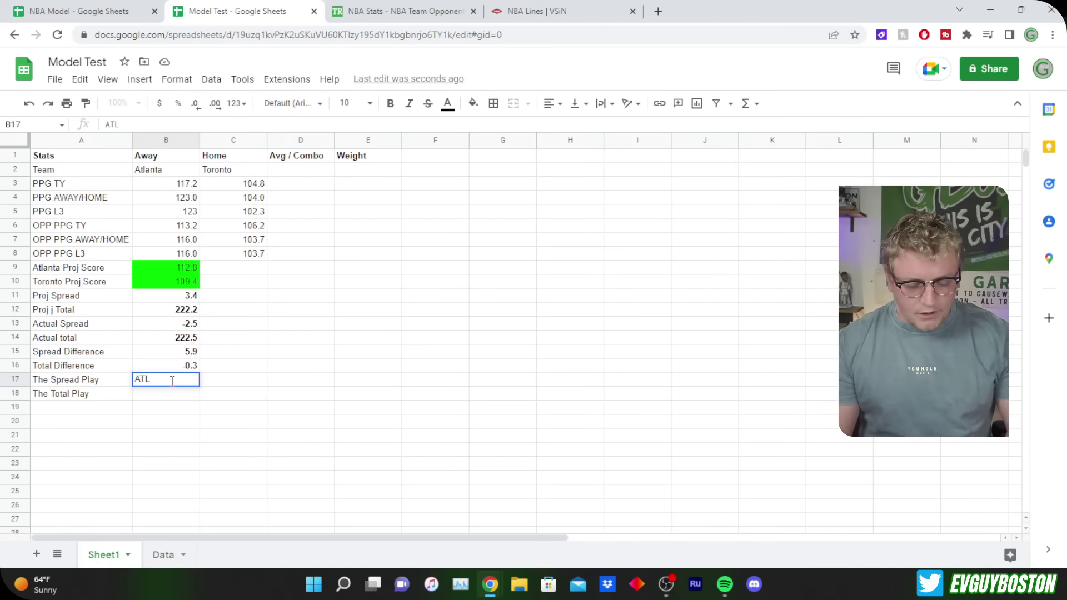
pyautogui.write(' +2.5')
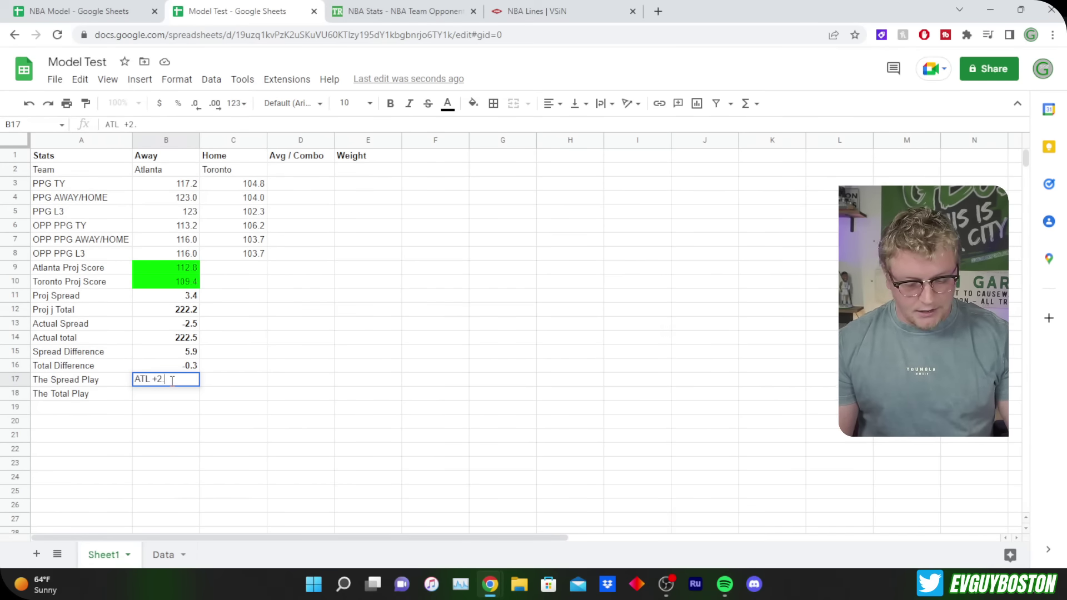
pyautogui.press('Return')
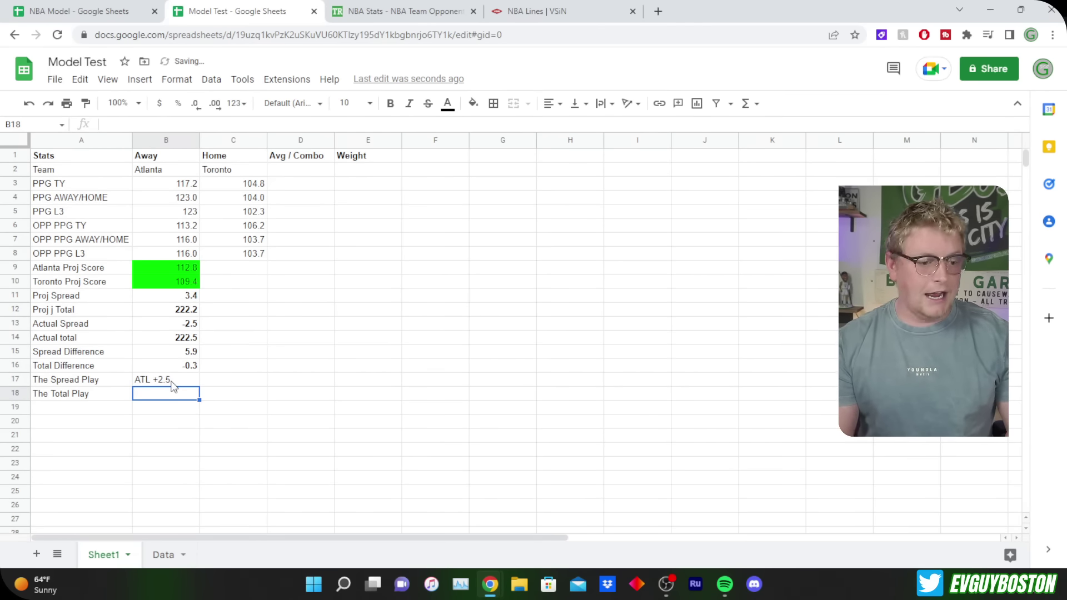